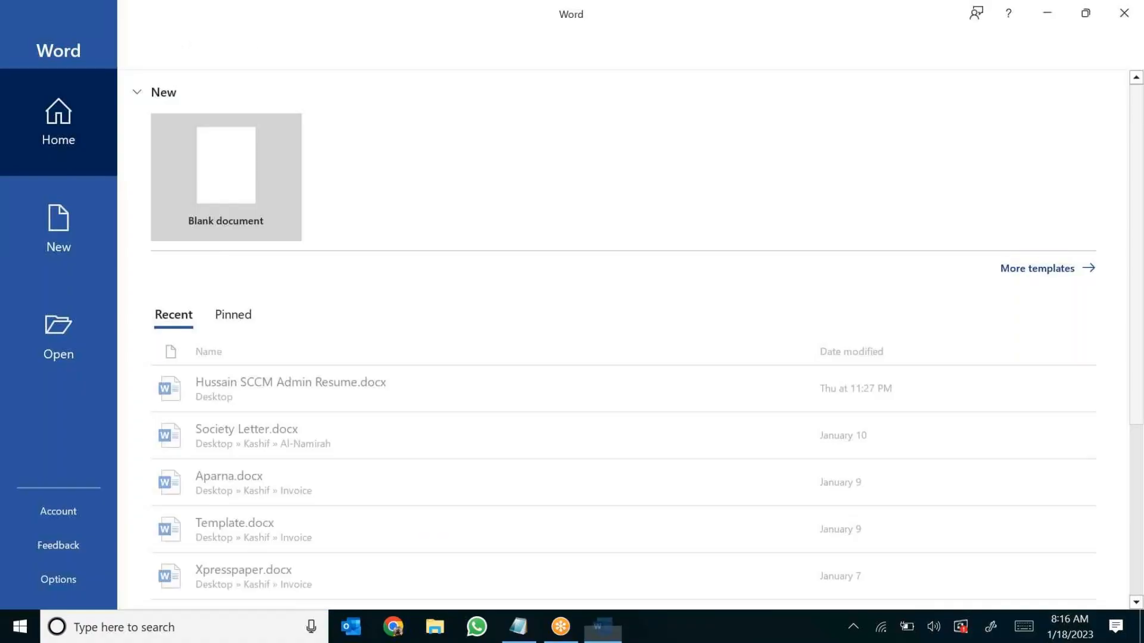
Step: Create a blank document, choose the red pen for freehand drawing, and dismiss the licence notice
key(Return)
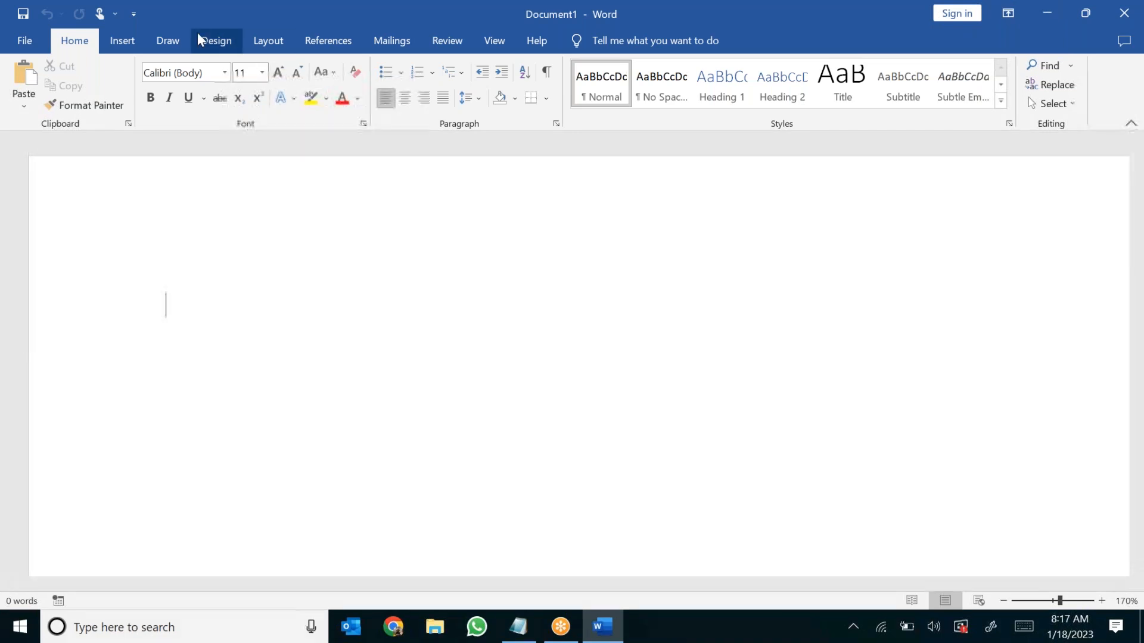
click(168, 41)
click(206, 91)
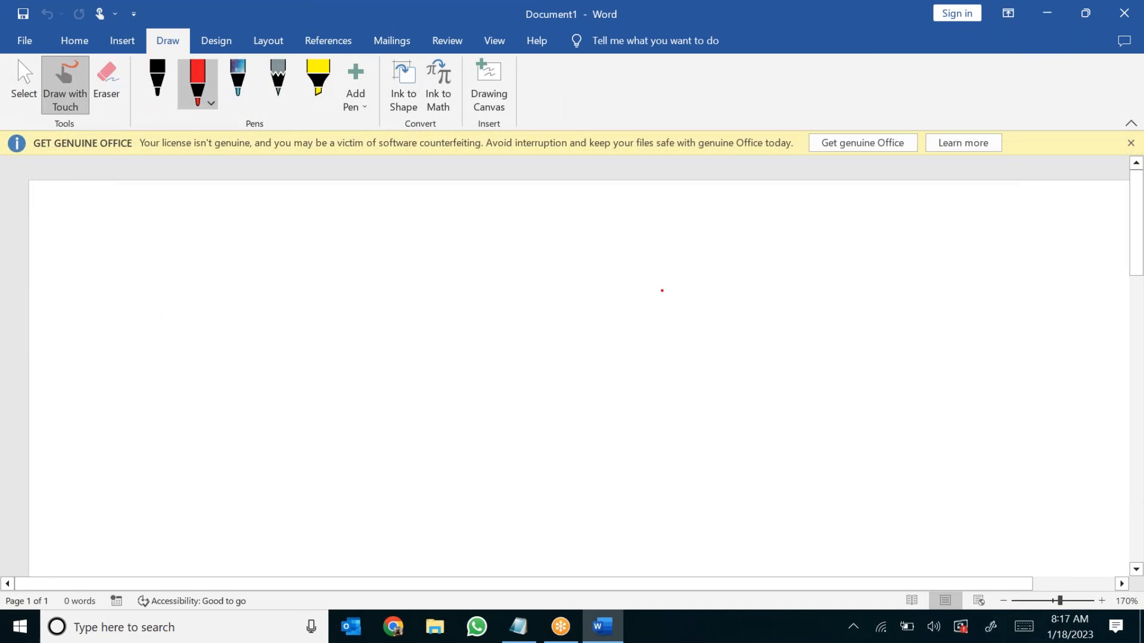
click(1131, 143)
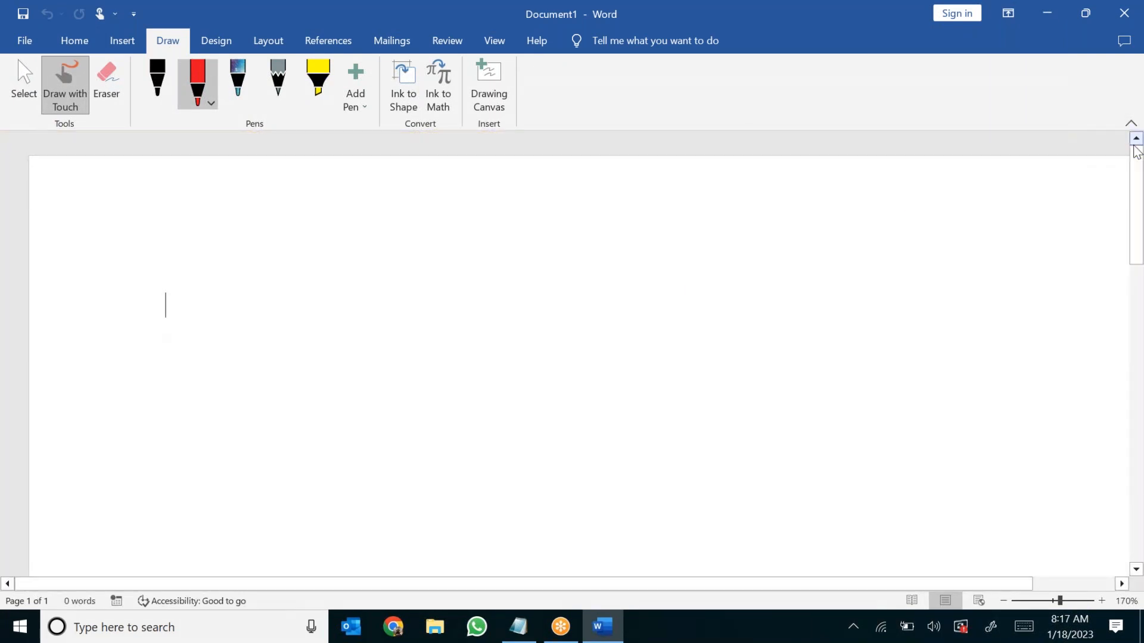
Step: Handwrite the title "Application Deployment" in red across the upper middle of the page
mouse_move(408, 316)
mouse_down()
mouse_move(400, 365)
mouse_move(416, 356)
mouse_up()
mouse_move(402, 352)
mouse_down()
mouse_move(423, 340)
mouse_move(434, 367)
mouse_move(435, 353)
mouse_up()
mouse_move(451, 334)
mouse_down()
mouse_move(451, 368)
mouse_move(477, 345)
mouse_up()
mouse_move(477, 343)
mouse_down()
mouse_move(504, 323)
mouse_move(510, 341)
mouse_up()
drag(520, 329, 538, 339)
mouse_move(530, 327)
mouse_down()
mouse_move(548, 317)
mouse_move(552, 332)
mouse_up()
click(546, 313)
mouse_move(567, 311)
mouse_down()
mouse_move(594, 332)
mouse_move(631, 330)
mouse_up()
mouse_move(662, 325)
mouse_down()
mouse_move(666, 313)
mouse_move(689, 339)
mouse_move(697, 305)
mouse_up()
mouse_move(708, 290)
mouse_down()
mouse_move(706, 307)
mouse_move(734, 301)
mouse_move(750, 335)
mouse_move(759, 300)
mouse_move(817, 296)
mouse_up()
mouse_move(821, 283)
mouse_down()
mouse_move(825, 304)
mouse_move(812, 286)
mouse_up()
drag(824, 287, 840, 281)
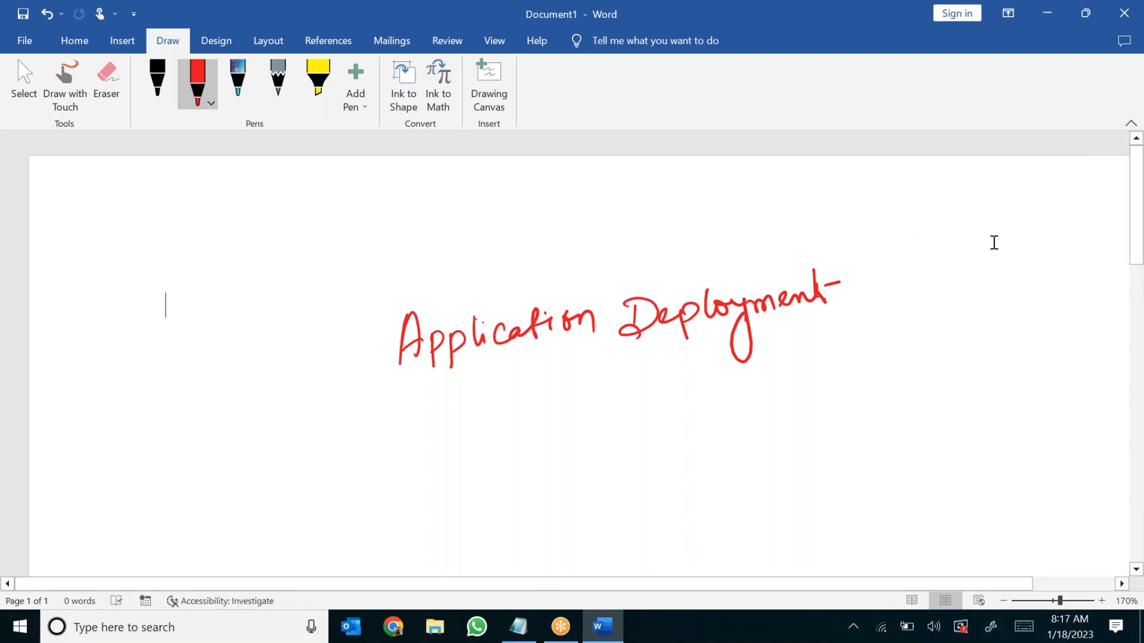
Step: Draw a smiley face inside a box below the title, with an arrow pointing right from the box
scroll(993, 242, down, 1)
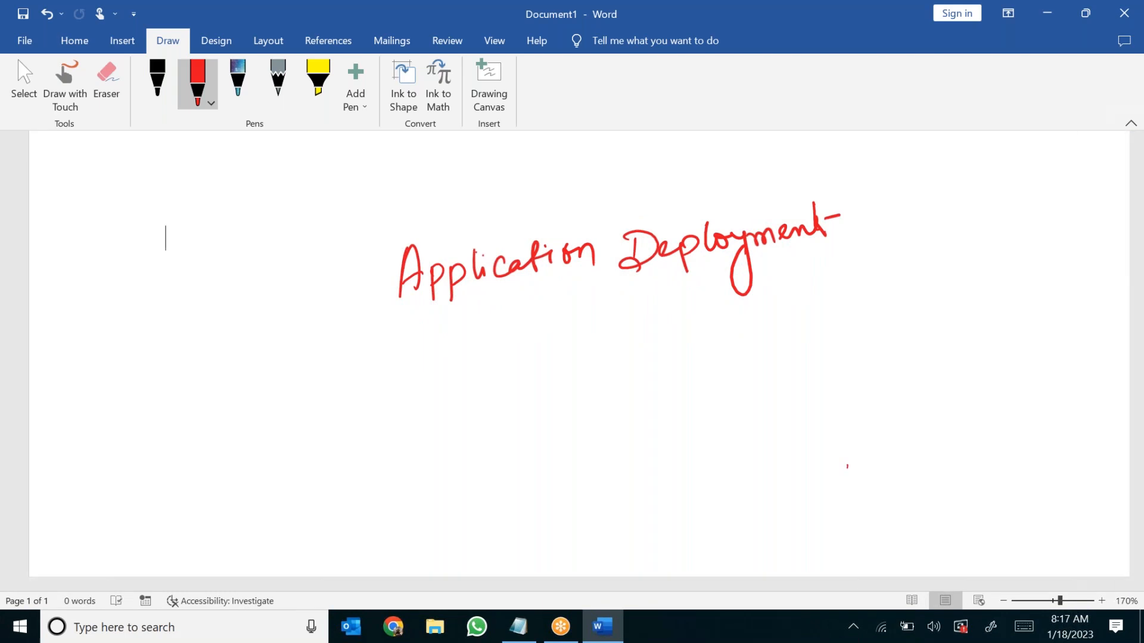
mouse_move(561, 322)
mouse_down()
mouse_move(587, 335)
mouse_move(557, 324)
mouse_move(577, 343)
mouse_move(532, 411)
mouse_up()
click(561, 337)
click(572, 331)
mouse_move(529, 319)
mouse_down()
mouse_move(548, 313)
mouse_move(629, 413)
mouse_up()
drag(531, 407, 649, 393)
drag(608, 345, 662, 339)
drag(646, 329, 647, 358)
Step: Handwrite "SCCM Administrator" to the right of the arrow from the smiley box
mouse_move(696, 321)
mouse_down()
mouse_move(674, 343)
mouse_move(807, 321)
mouse_up()
mouse_move(793, 311)
mouse_down()
mouse_move(824, 318)
mouse_move(895, 295)
mouse_move(919, 305)
mouse_up()
click(889, 285)
click(918, 280)
drag(912, 293, 947, 285)
mouse_move(957, 286)
mouse_down()
mouse_move(970, 295)
mouse_move(970, 286)
mouse_up()
mouse_move(970, 280)
mouse_down()
mouse_move(982, 276)
mouse_move(980, 288)
mouse_up()
mouse_move(983, 281)
mouse_down()
mouse_move(1000, 285)
mouse_move(1018, 266)
mouse_up()
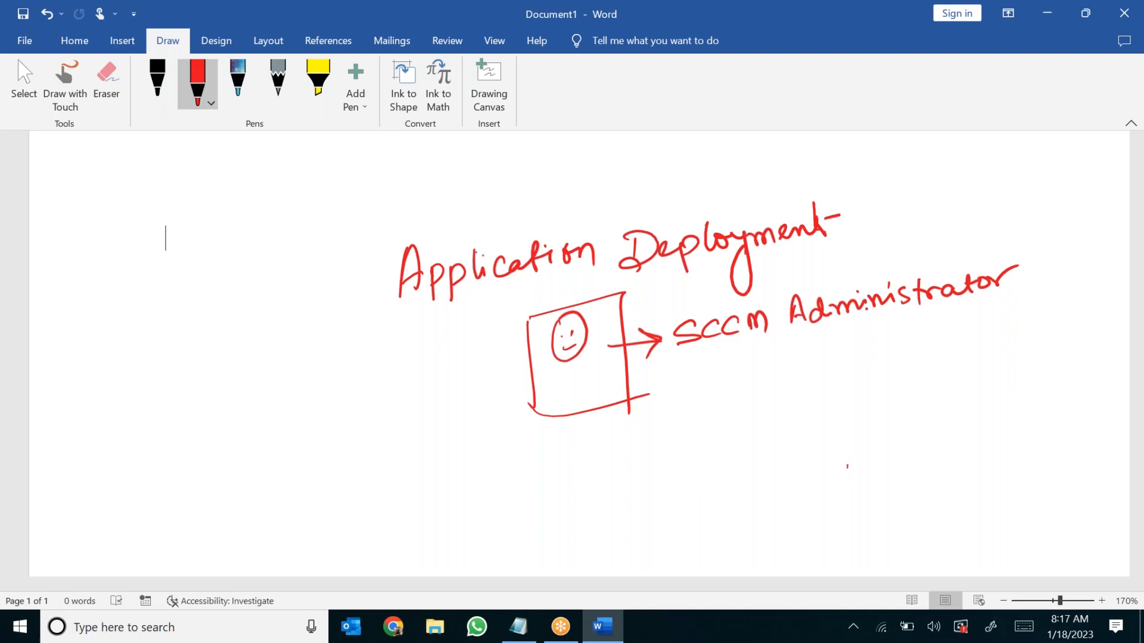
Step: Draw two rows of four small squares at the page's lower right, and write "NY" under the smiley face
scroll(914, 337, down, 2)
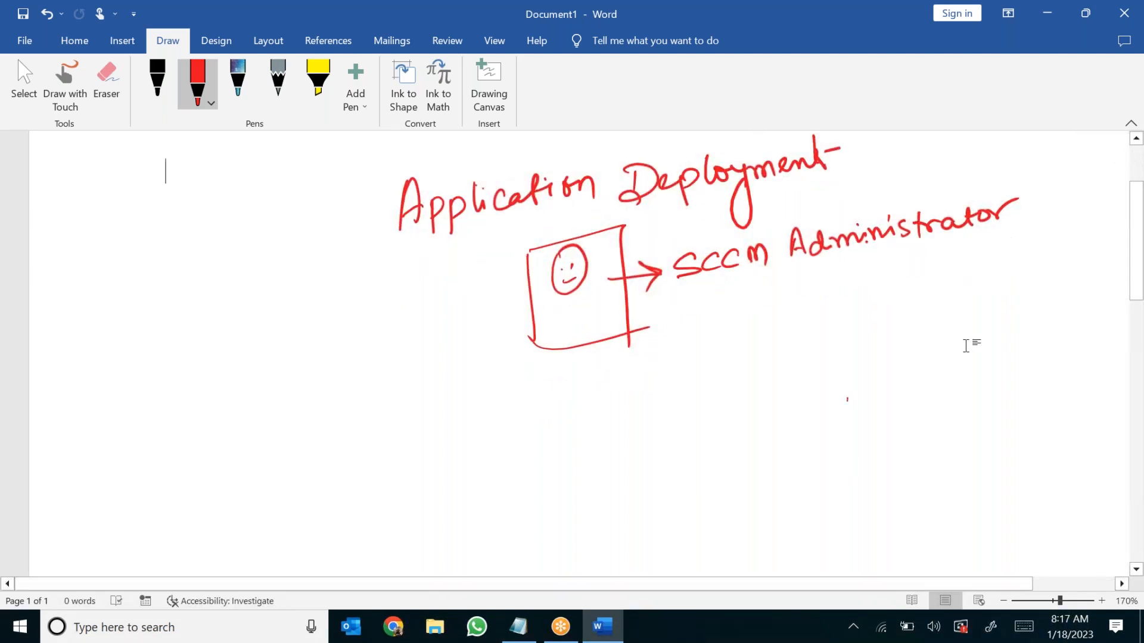
mouse_move(896, 483)
mouse_down()
mouse_move(924, 447)
mouse_move(928, 478)
mouse_move(898, 480)
mouse_up()
mouse_move(944, 451)
mouse_down()
mouse_move(946, 478)
mouse_move(991, 468)
mouse_up()
drag(989, 440, 1038, 464)
drag(1035, 437, 1060, 462)
drag(1041, 464, 1062, 460)
mouse_move(898, 503)
mouse_down()
mouse_move(898, 530)
mouse_move(922, 524)
mouse_move(898, 530)
mouse_up()
mouse_move(563, 305)
mouse_down()
mouse_move(561, 325)
mouse_move(583, 303)
mouse_move(590, 311)
mouse_up()
drag(599, 299, 586, 332)
drag(942, 501, 944, 523)
drag(942, 497, 977, 519)
mouse_move(991, 502)
mouse_down()
mouse_move(993, 522)
mouse_move(1013, 495)
mouse_up()
drag(1013, 495, 1022, 518)
mouse_move(1034, 499)
mouse_down()
mouse_move(1040, 522)
mouse_move(1061, 515)
mouse_up()
drag(1036, 522, 1064, 517)
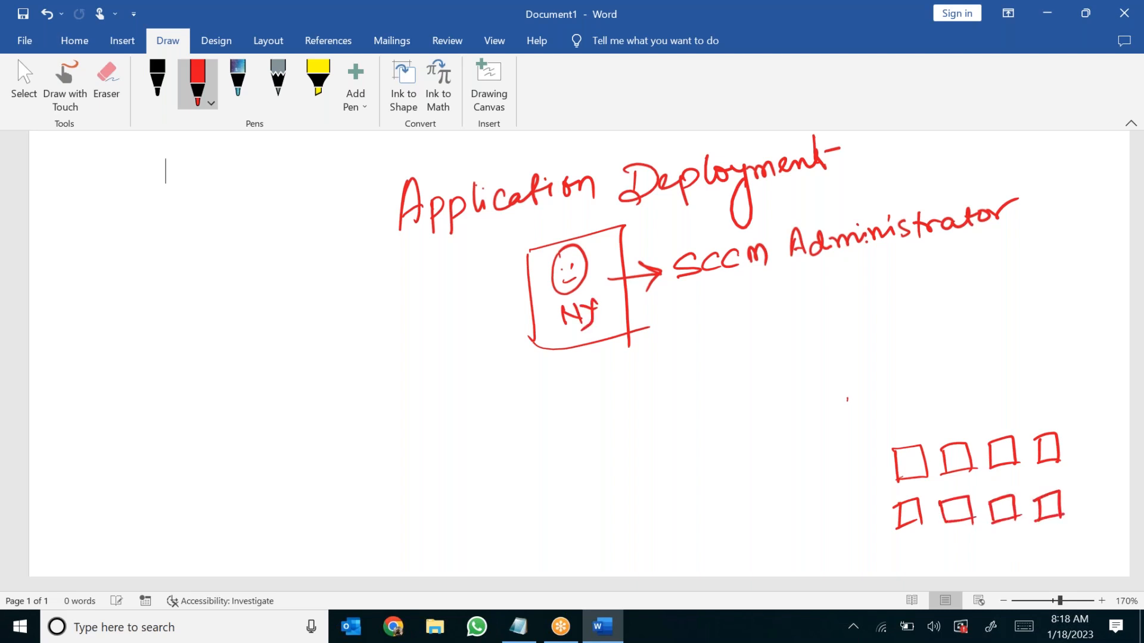
Step: Write "2000" under the squares and show a boxed "Zoom" above going into them with a down arrow and a dot in each
mouse_move(995, 546)
mouse_down()
mouse_move(1023, 559)
mouse_move(1042, 548)
mouse_up()
drag(1057, 538, 1066, 539)
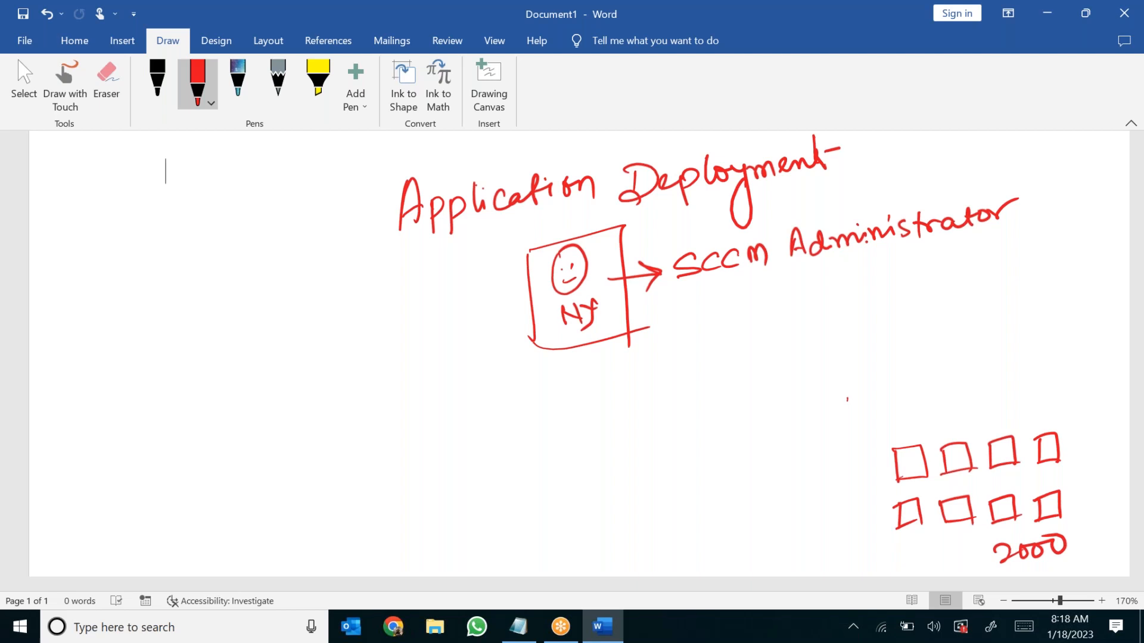
mouse_move(885, 348)
mouse_down()
mouse_move(905, 365)
mouse_move(924, 346)
mouse_move(978, 343)
mouse_move(875, 353)
mouse_move(990, 331)
mouse_move(873, 338)
mouse_up()
mouse_move(949, 365)
mouse_down()
mouse_move(957, 419)
mouse_move(968, 400)
mouse_up()
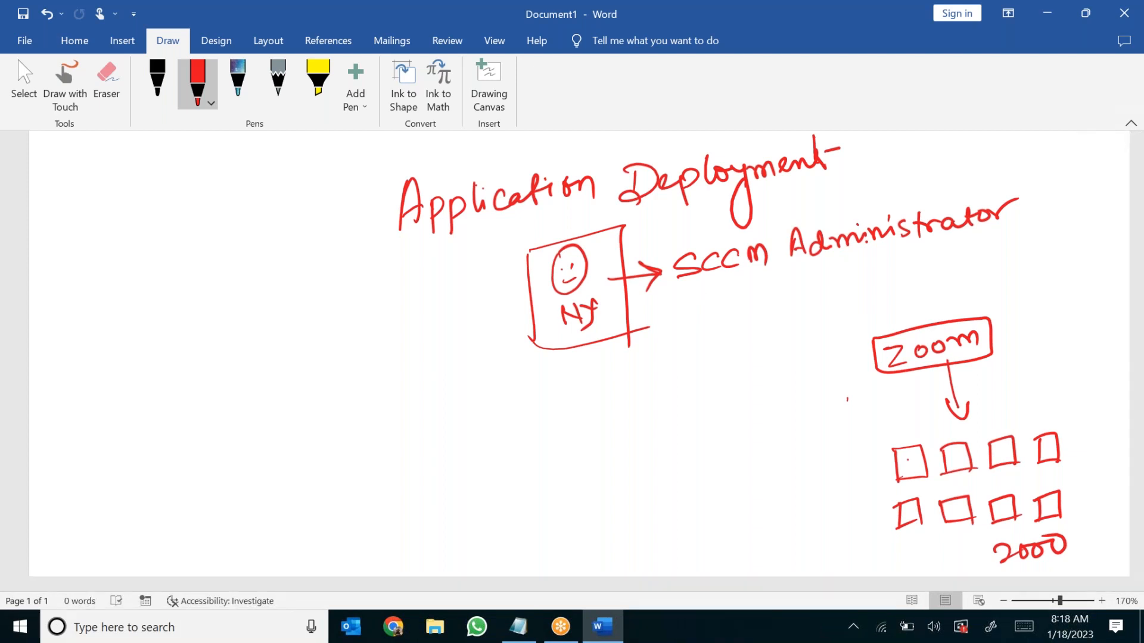
click(953, 457)
drag(797, 481, 799, 518)
mouse_move(796, 477)
mouse_down()
mouse_move(839, 470)
mouse_move(841, 516)
mouse_move(822, 499)
mouse_up()
drag(807, 501, 834, 490)
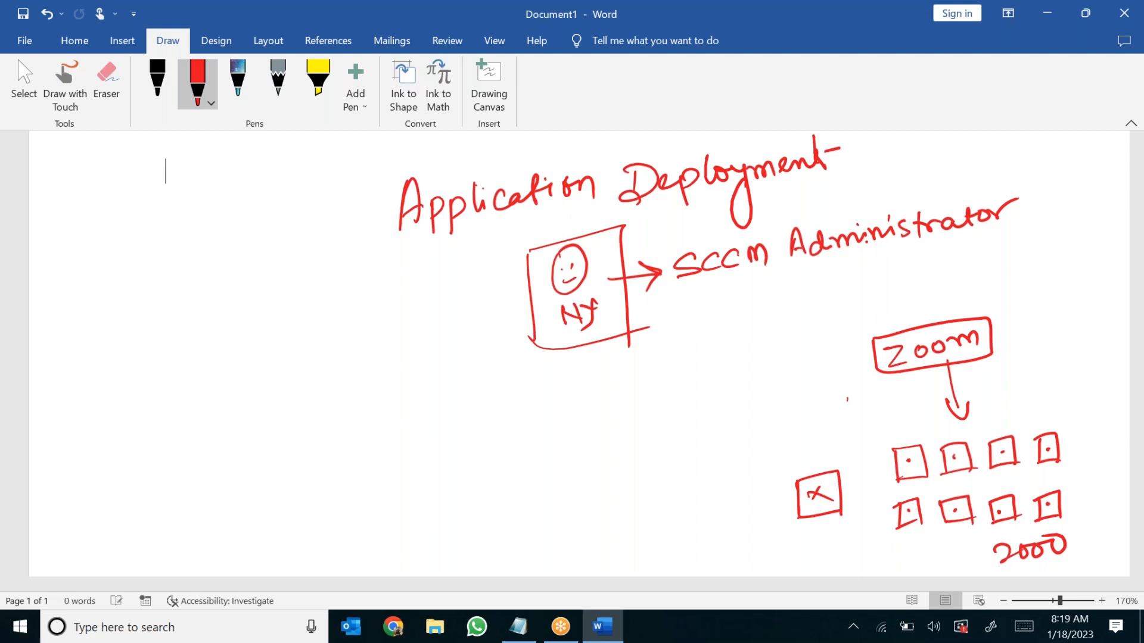
drag(628, 342, 799, 469)
drag(796, 413, 777, 433)
drag(777, 415, 798, 429)
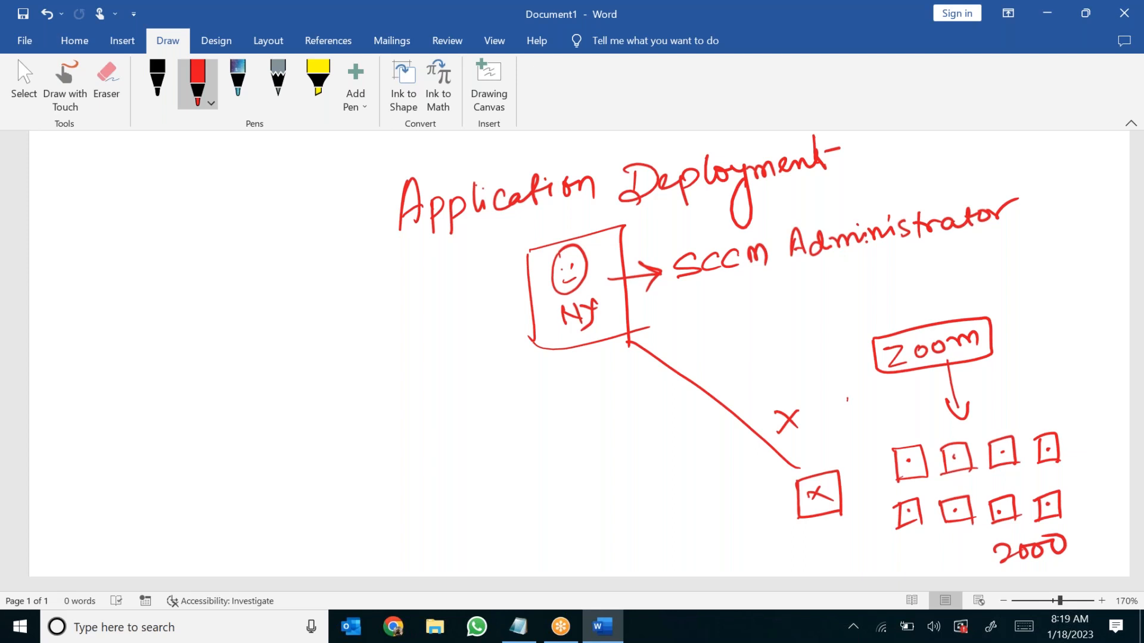
key(ctrl+z)
key(ctrl+z)
key(ctrl+z)
key(ctrl+z)
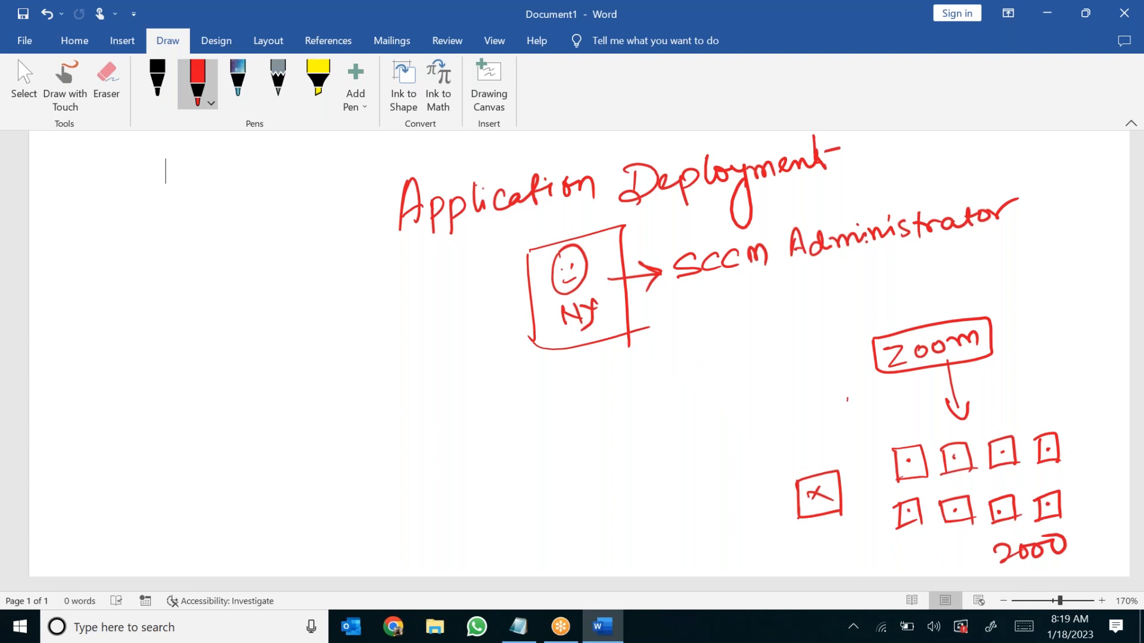
key(ctrl+z)
key(ctrl+z)
drag(780, 453, 802, 440)
key(ctrl+z)
key(ctrl+z)
key(ctrl+z)
key(ctrl+z)
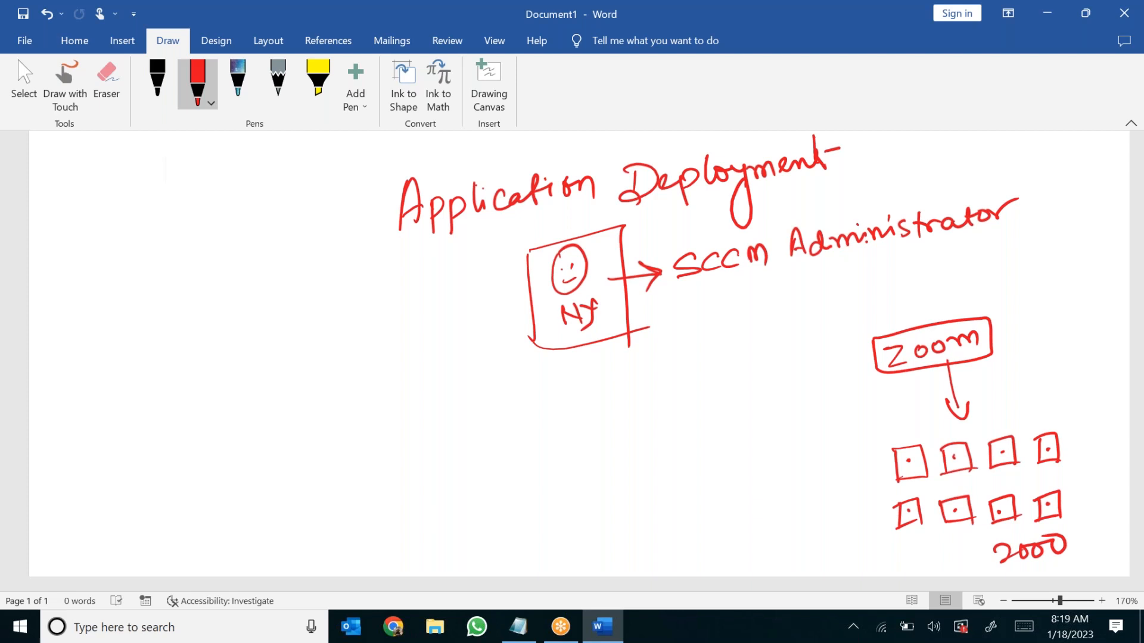
Step: Write an underlined "Mumbai" above the squares, and draw a large box captioned "SCCM Server" containing a boxed "Zoom" below the smiley box
mouse_move(1017, 390)
mouse_down()
mouse_move(1026, 372)
mouse_move(1113, 365)
mouse_move(1099, 386)
mouse_up()
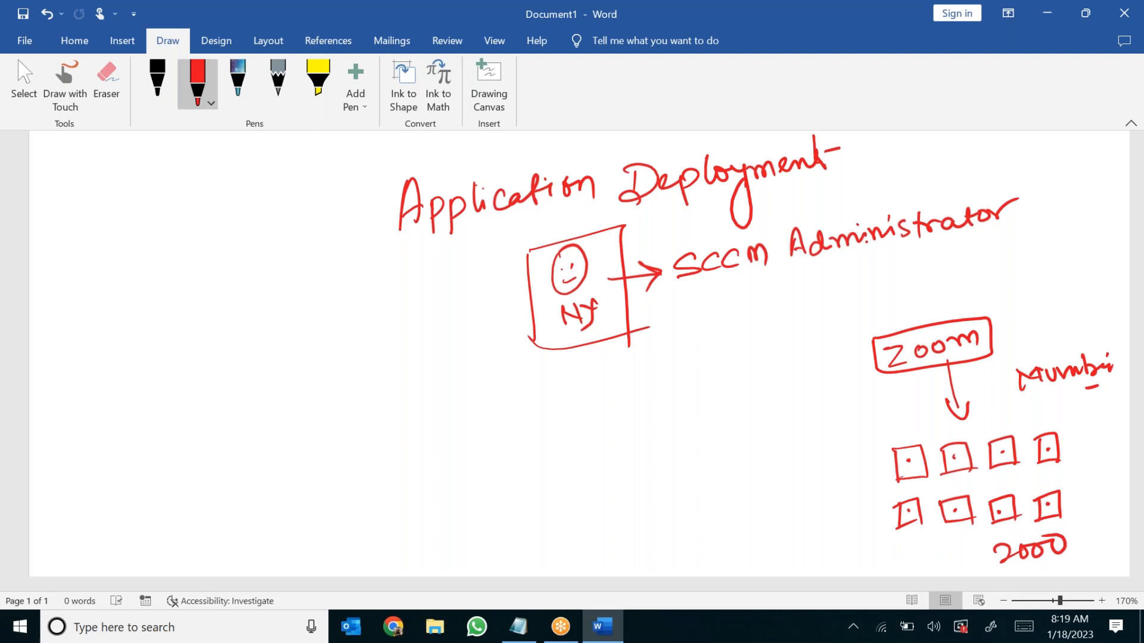
mouse_move(534, 374)
mouse_down()
mouse_move(542, 500)
mouse_move(688, 457)
mouse_move(689, 489)
mouse_up()
drag(538, 502, 709, 482)
mouse_move(593, 519)
mouse_down()
mouse_move(575, 544)
mouse_move(628, 528)
mouse_move(655, 505)
mouse_up()
mouse_move(631, 542)
mouse_down()
mouse_move(615, 560)
mouse_move(665, 531)
mouse_move(690, 536)
mouse_up()
mouse_move(576, 411)
mouse_down()
mouse_move(579, 440)
mouse_move(633, 434)
mouse_move(595, 431)
mouse_move(623, 412)
mouse_up()
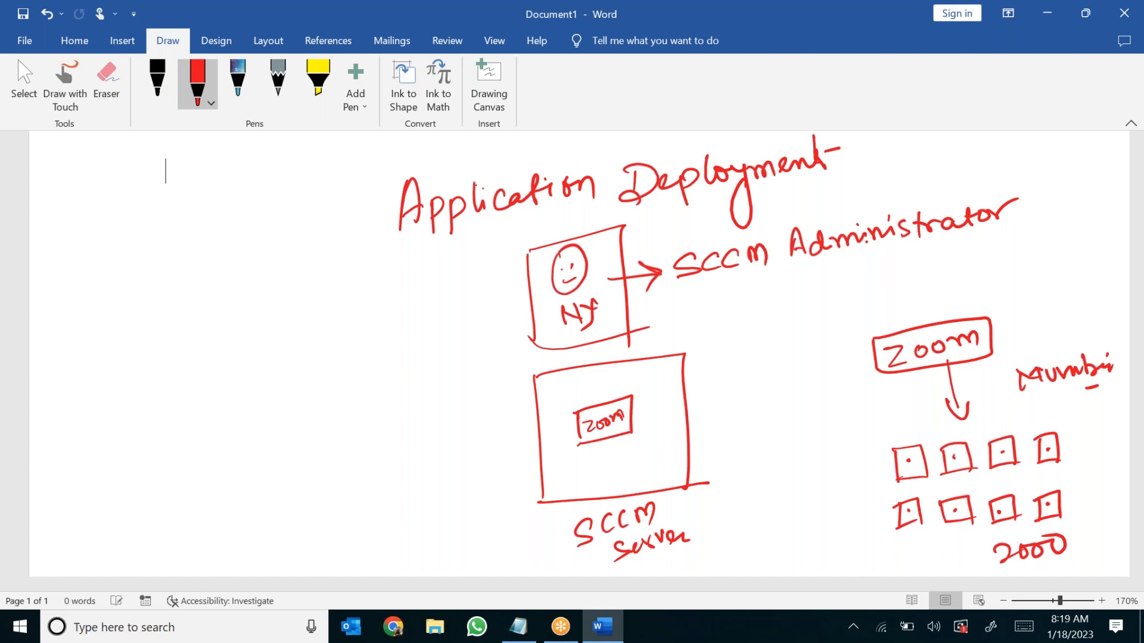
Step: Draw an arrow from the server's Zoom box rightward to a new box labelled "DP"
mouse_move(631, 416)
mouse_down()
mouse_move(734, 393)
mouse_move(722, 413)
mouse_up()
mouse_move(749, 369)
mouse_down()
mouse_move(751, 408)
mouse_move(819, 395)
mouse_move(759, 396)
mouse_up()
mouse_move(778, 377)
mouse_down()
mouse_move(780, 391)
mouse_move(788, 373)
mouse_move(782, 384)
mouse_up()
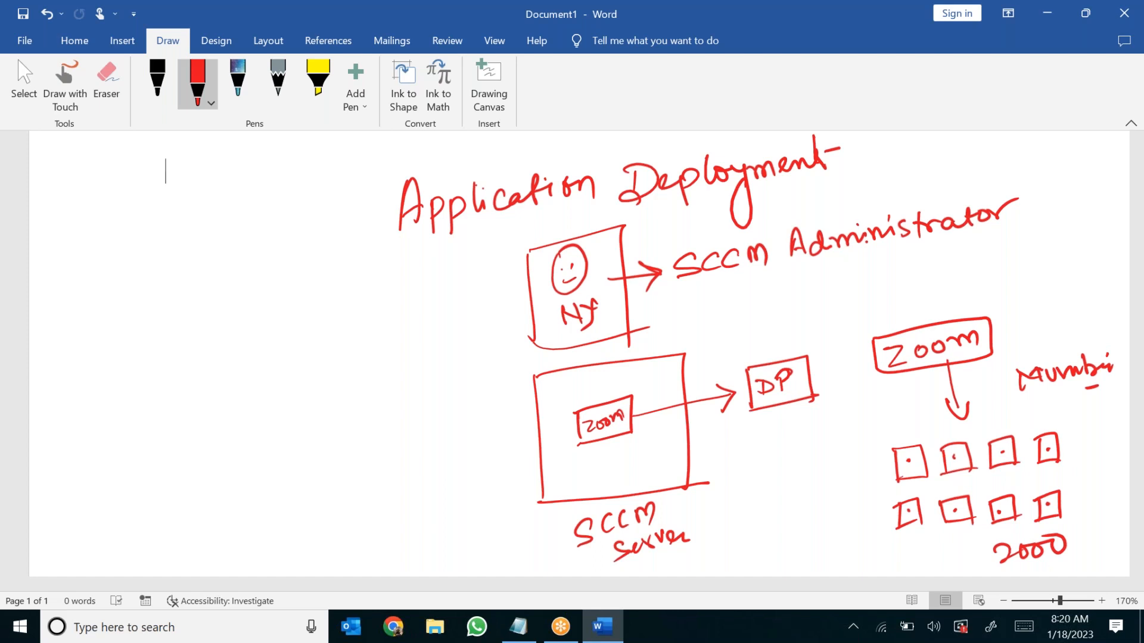
Step: Draw a second "DP" box left of the server with an arrow from Zoom to it, and write "Mexico" above
mouse_move(310, 393)
mouse_down()
mouse_move(314, 440)
mouse_move(374, 427)
mouse_move(315, 440)
mouse_up()
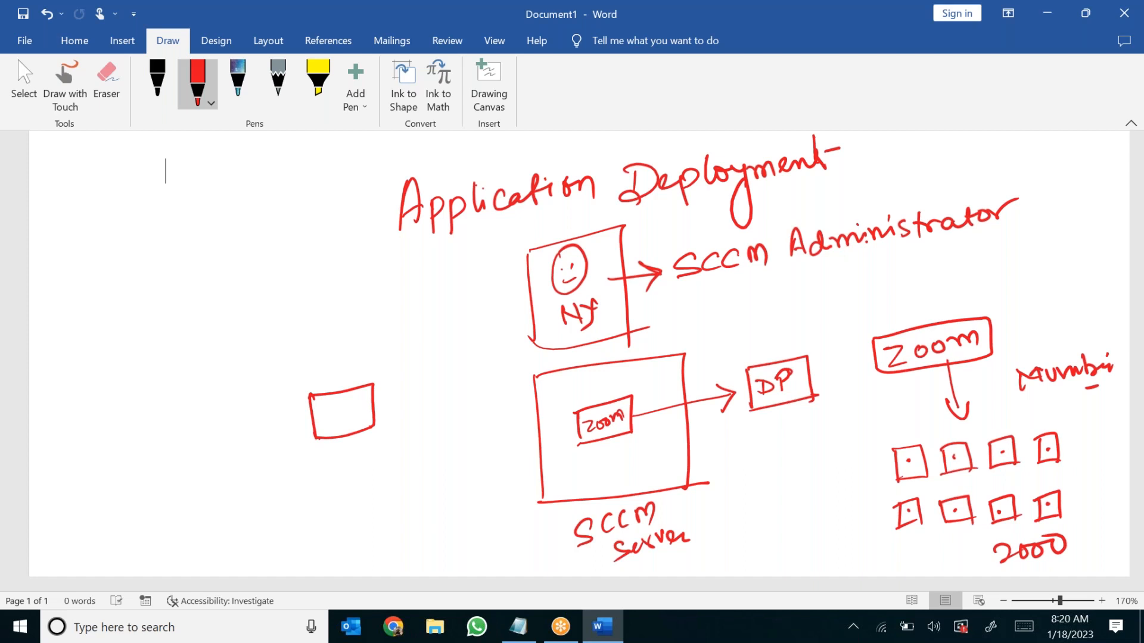
mouse_move(326, 406)
mouse_down()
mouse_move(327, 421)
mouse_move(348, 418)
mouse_up()
mouse_move(575, 423)
mouse_down()
mouse_move(391, 400)
mouse_move(410, 411)
mouse_up()
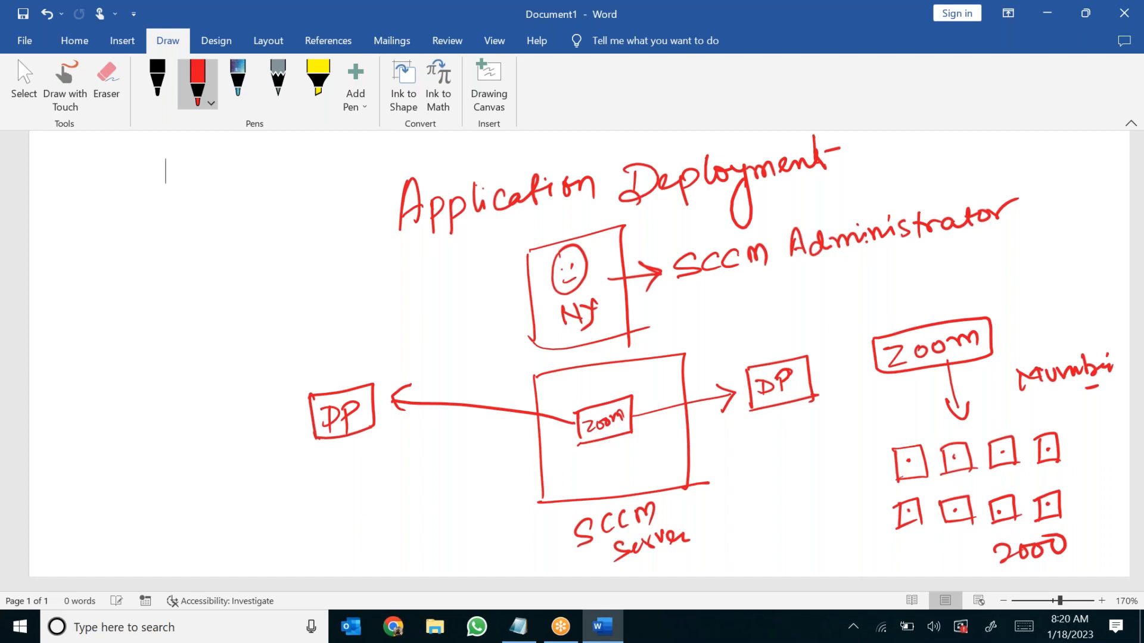
drag(267, 343, 301, 353)
mouse_move(303, 342)
mouse_down()
mouse_move(316, 355)
mouse_move(302, 356)
mouse_up()
mouse_move(319, 341)
mouse_down()
mouse_move(325, 350)
mouse_move(360, 337)
mouse_up()
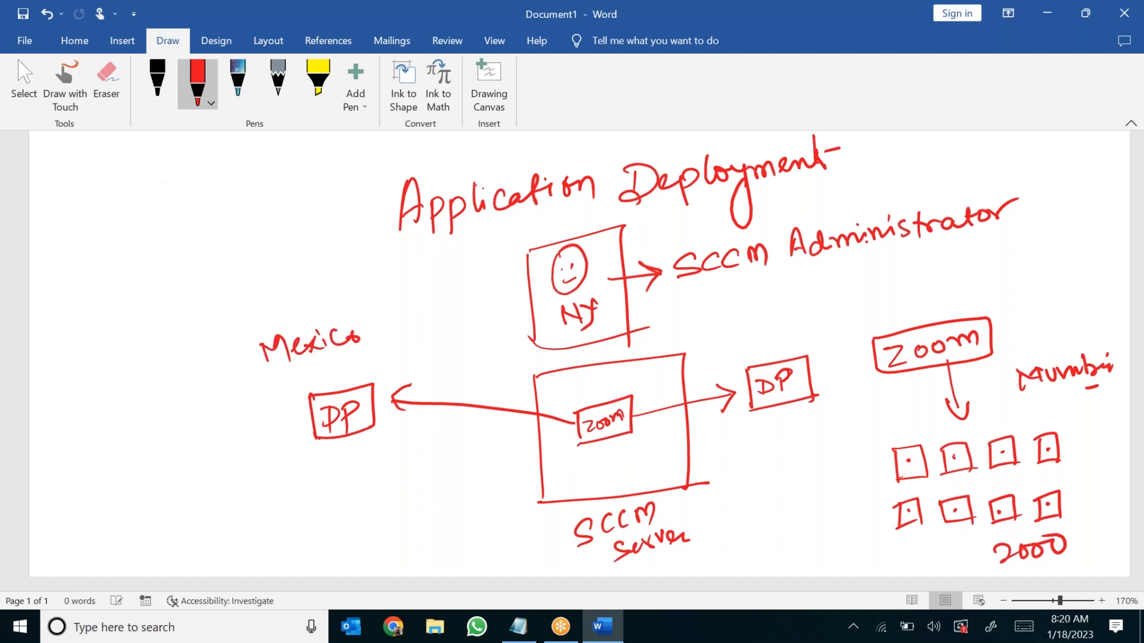
Step: Draw a row of four dotted squares below the Mexico DP and write "500" under them
drag(189, 520, 191, 533)
mouse_move(183, 514)
mouse_down()
mouse_move(221, 535)
mouse_move(245, 529)
mouse_up()
mouse_move(244, 507)
mouse_down()
mouse_move(267, 510)
mouse_move(268, 529)
mouse_up()
drag(245, 526, 288, 512)
mouse_move(305, 495)
mouse_down()
mouse_move(308, 522)
mouse_move(338, 513)
mouse_up()
drag(310, 522, 354, 506)
mouse_move(370, 485)
mouse_down()
mouse_move(373, 515)
mouse_move(396, 512)
mouse_up()
drag(372, 518, 412, 509)
drag(380, 547, 375, 568)
drag(382, 549, 389, 546)
mouse_move(403, 542)
mouse_down()
mouse_move(399, 560)
mouse_move(411, 557)
mouse_up()
drag(414, 539, 429, 547)
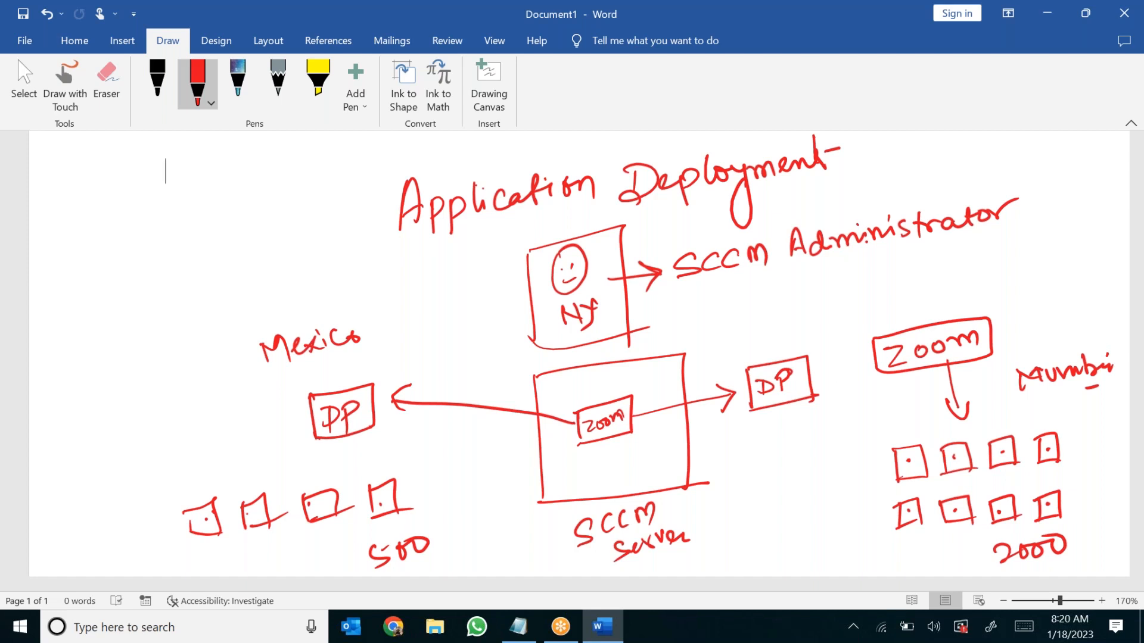
Step: Add a circled 1 and the word "Distribute" above the arrow to the Mumbai DP
drag(712, 343, 715, 360)
mouse_move(712, 332)
mouse_down()
mouse_move(692, 353)
mouse_move(703, 328)
mouse_move(773, 309)
mouse_up()
click(762, 296)
mouse_move(782, 291)
mouse_down()
mouse_move(786, 309)
mouse_move(790, 299)
mouse_up()
mouse_move(790, 299)
mouse_down()
mouse_move(817, 297)
mouse_move(837, 278)
mouse_move(852, 286)
mouse_up()
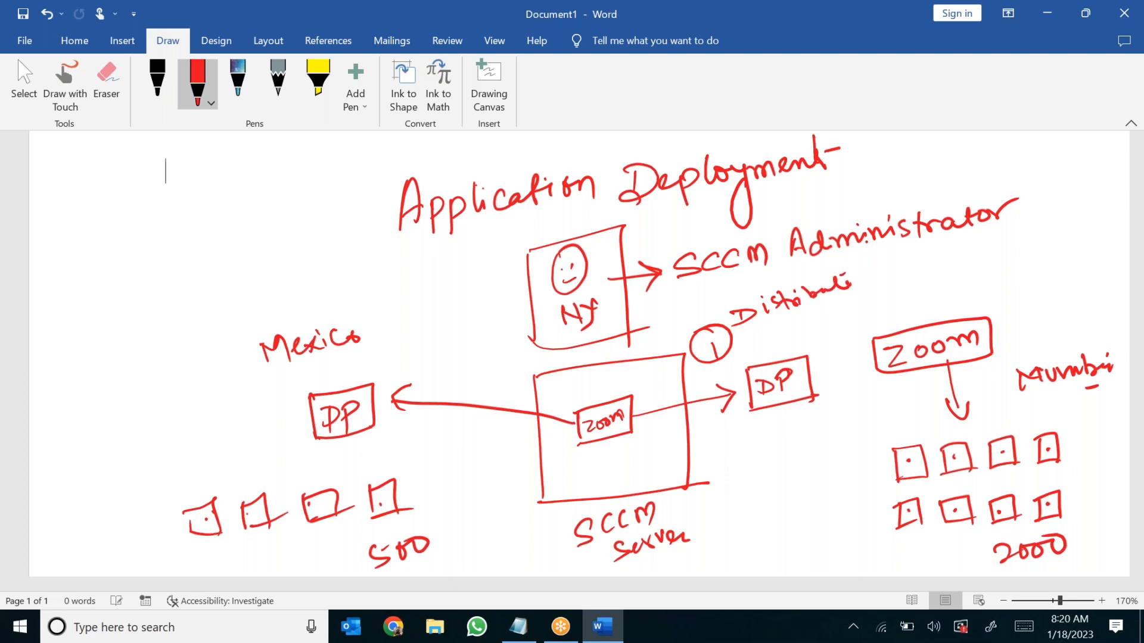
Step: Add a circled 1 above the server's Zoom box and change the number beside "Distribute" to 2
drag(590, 382, 593, 391)
mouse_move(599, 372)
mouse_down()
mouse_move(604, 388)
mouse_move(600, 371)
mouse_up()
click(715, 350)
drag(706, 343, 721, 348)
mouse_move(632, 430)
mouse_down()
mouse_move(757, 471)
mouse_move(858, 474)
mouse_up()
mouse_move(856, 456)
mouse_down()
mouse_move(869, 475)
mouse_move(834, 511)
mouse_up()
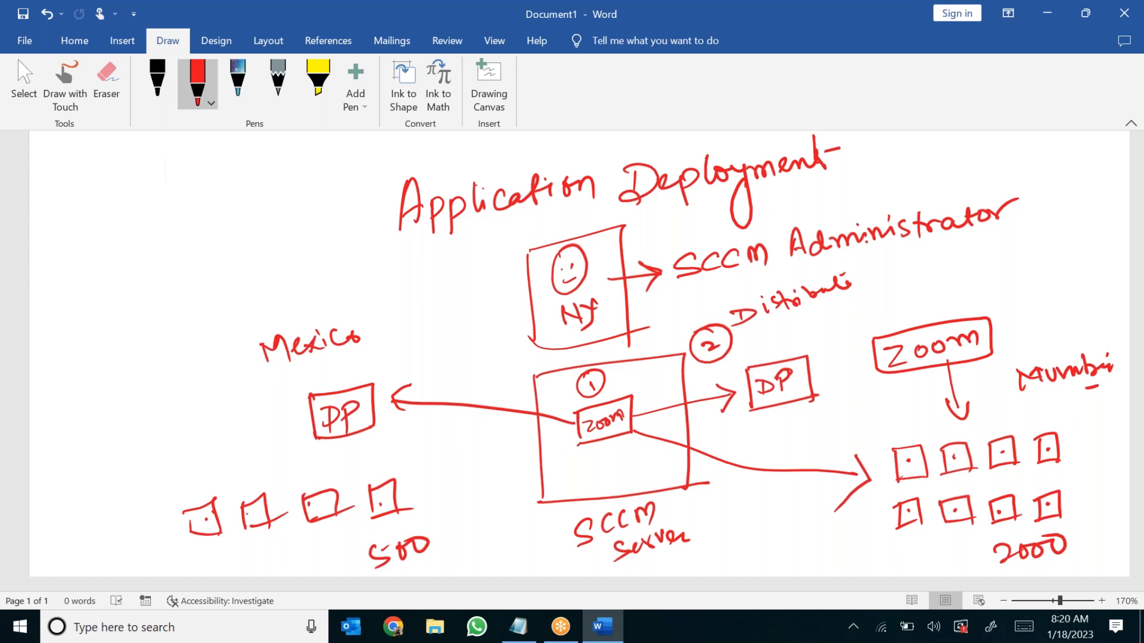
key(ctrl+z)
key(ctrl+z)
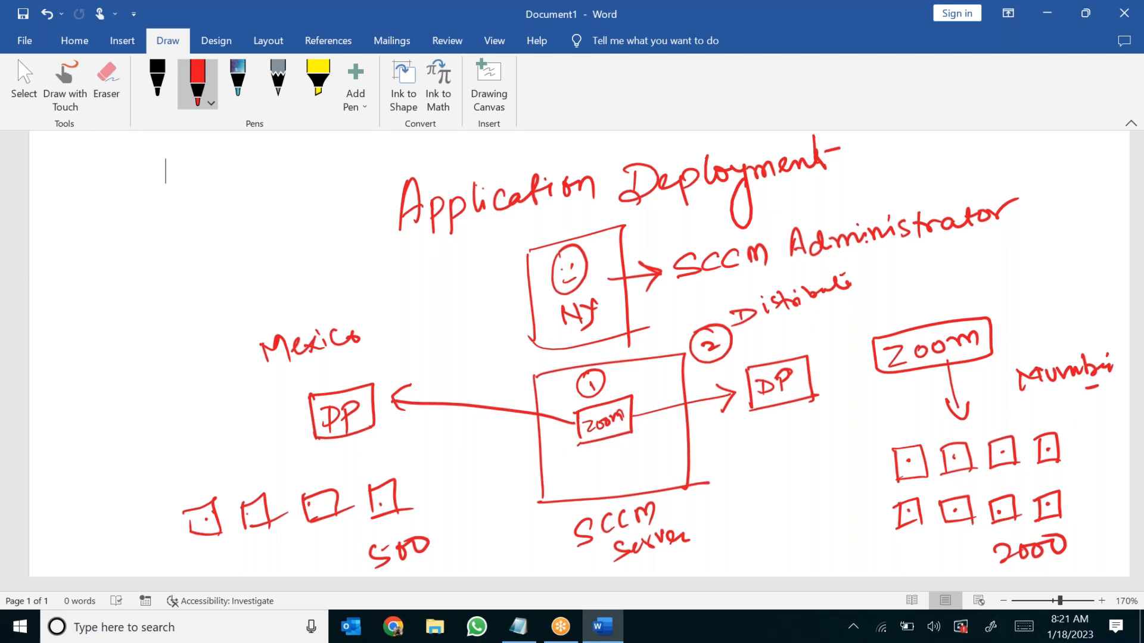
Step: Frame the Mumbai squares with their "2000" underlined, and draw an arrow from the server's Zoom box to the frame
mouse_move(861, 434)
mouse_down()
mouse_move(863, 448)
mouse_move(977, 537)
mouse_move(1103, 470)
mouse_move(1022, 412)
mouse_move(860, 432)
mouse_up()
drag(992, 573, 1081, 558)
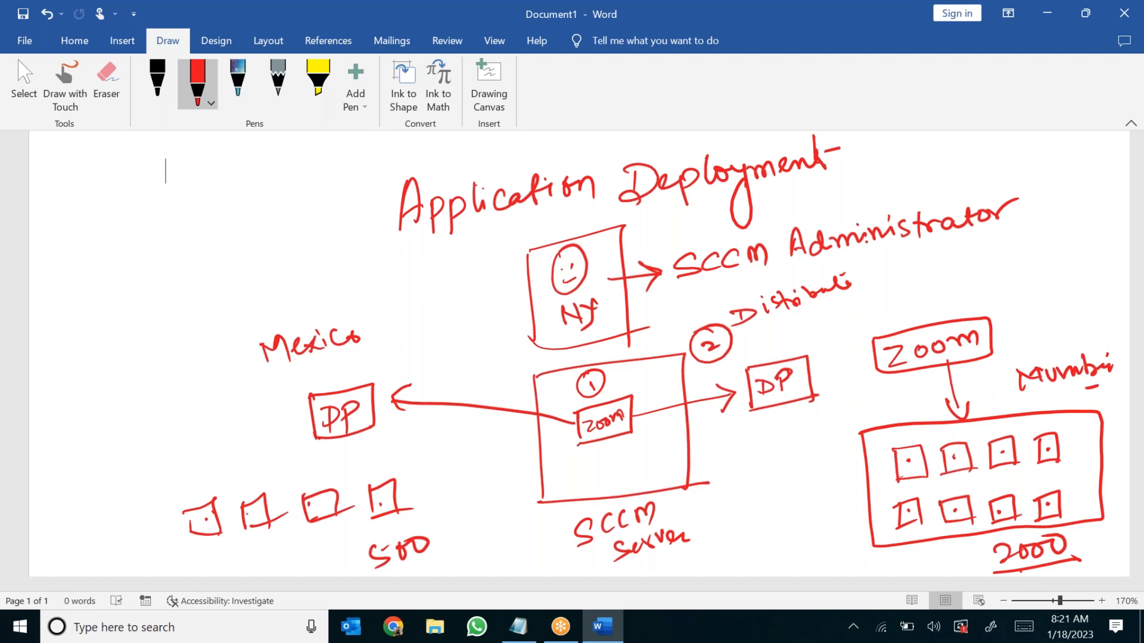
mouse_move(628, 426)
mouse_down()
mouse_move(859, 458)
mouse_move(837, 472)
mouse_up()
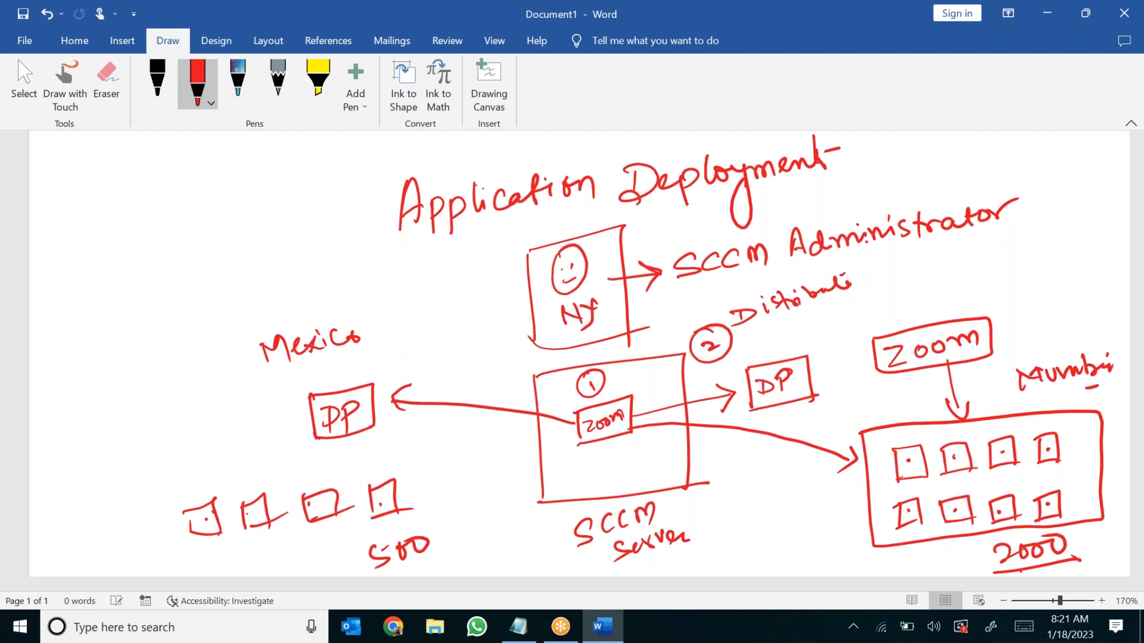
Step: Label the long Zoom arrow "Deploy" with a circled 3, and draw an arrow from the underlined Mumbai DP to the framed squares
mouse_move(702, 442)
mouse_down()
mouse_move(706, 459)
mouse_move(776, 468)
mouse_up()
drag(780, 457, 770, 498)
mouse_move(662, 445)
mouse_down()
mouse_move(665, 463)
mouse_move(672, 436)
mouse_up()
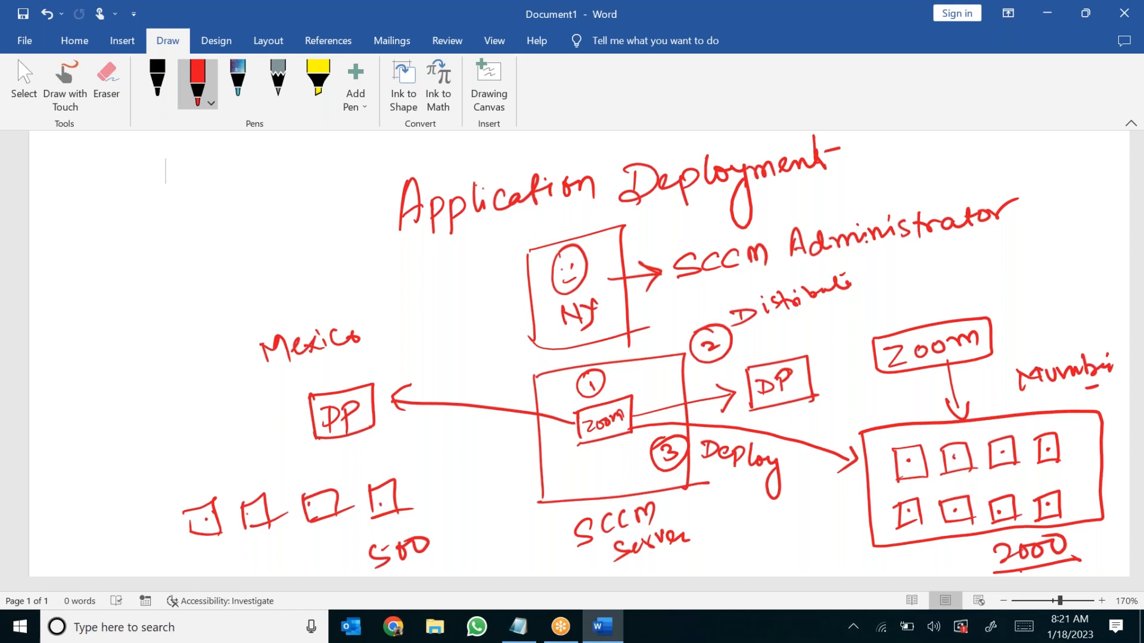
mouse_move(815, 395)
mouse_down()
mouse_move(858, 420)
mouse_move(873, 410)
mouse_up()
drag(765, 401, 783, 395)
Step: Frame the Mexico squares with arrows from the Zoom box and the Mexico DP, and put a check mark beside both groups
mouse_move(169, 496)
mouse_down()
mouse_move(202, 551)
mouse_move(411, 503)
mouse_move(268, 481)
mouse_move(169, 497)
mouse_up()
mouse_move(577, 434)
mouse_down()
mouse_move(422, 493)
mouse_move(440, 500)
mouse_up()
drag(337, 428, 340, 463)
mouse_move(330, 449)
mouse_down()
mouse_move(341, 463)
mouse_move(351, 448)
mouse_up()
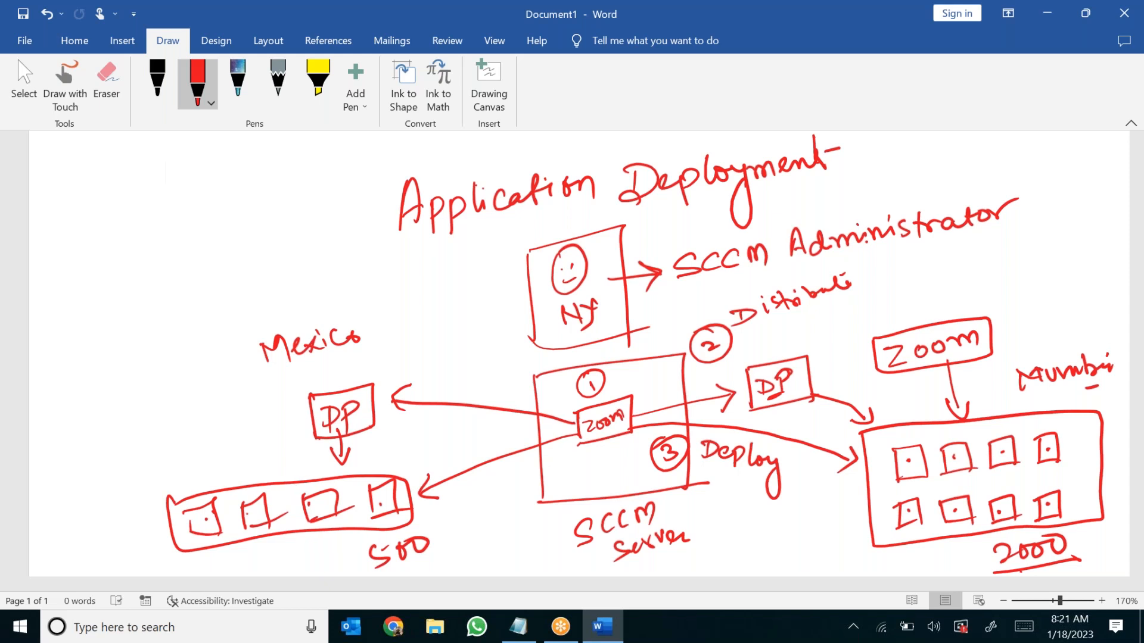
drag(128, 531, 155, 517)
drag(829, 503, 866, 488)
Step: Handwrite "Success → 1800" below the Mumbai side of the diagram
scroll(775, 310, down, 3)
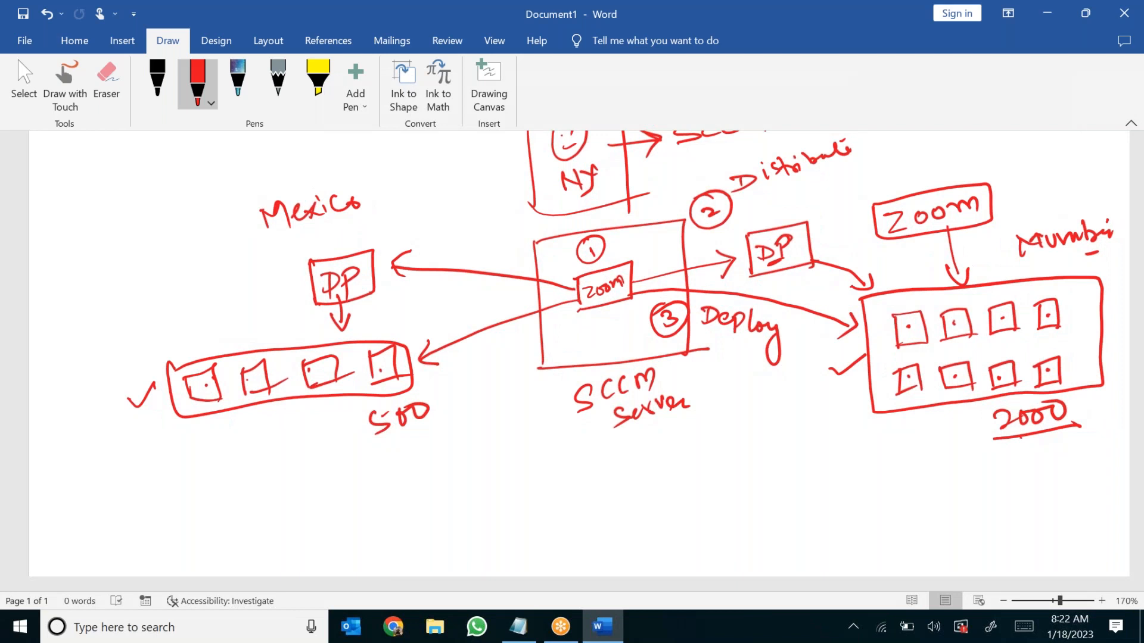
drag(679, 469, 666, 494)
drag(686, 475, 709, 472)
drag(716, 469, 802, 467)
mouse_move(788, 459)
mouse_down()
mouse_move(802, 466)
mouse_move(795, 477)
mouse_move(825, 477)
mouse_move(845, 455)
mouse_move(873, 458)
mouse_up()
Step: Handwrite "Failed → 50" under the Success line
mouse_move(675, 507)
mouse_down()
mouse_move(673, 530)
mouse_move(687, 504)
mouse_move(714, 524)
mouse_up()
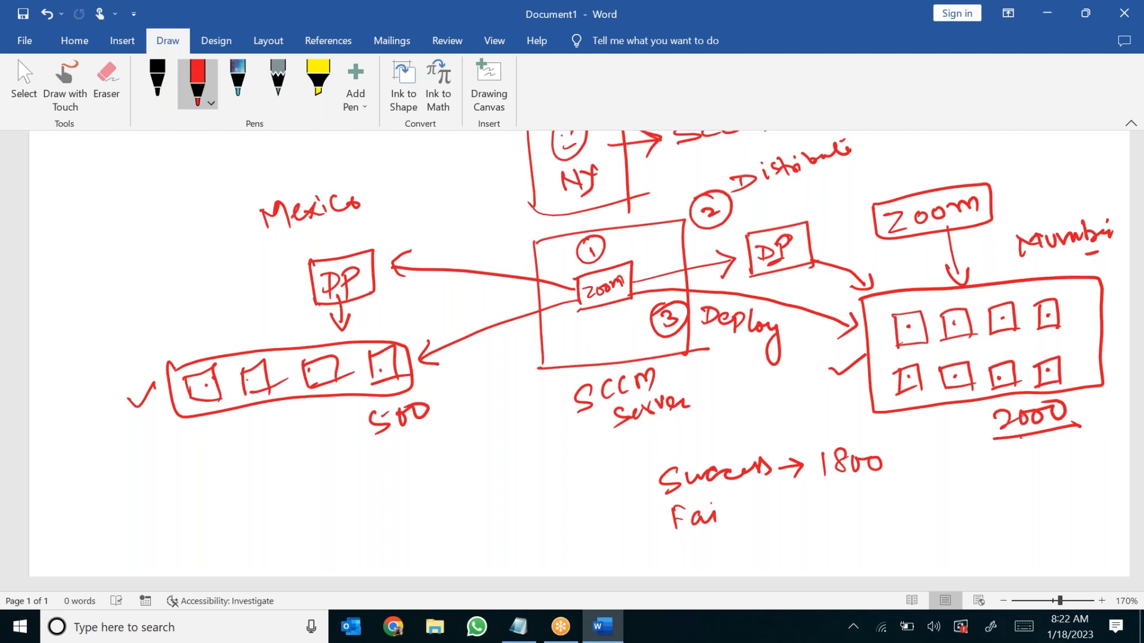
mouse_move(723, 498)
mouse_down()
mouse_move(735, 522)
mouse_move(762, 502)
mouse_move(764, 531)
mouse_up()
drag(785, 516, 845, 520)
drag(849, 499, 870, 499)
Step: Handwrite "Unknown → 150" under the Failed line
mouse_move(673, 545)
mouse_down()
mouse_move(690, 559)
mouse_move(817, 543)
mouse_move(808, 560)
mouse_up()
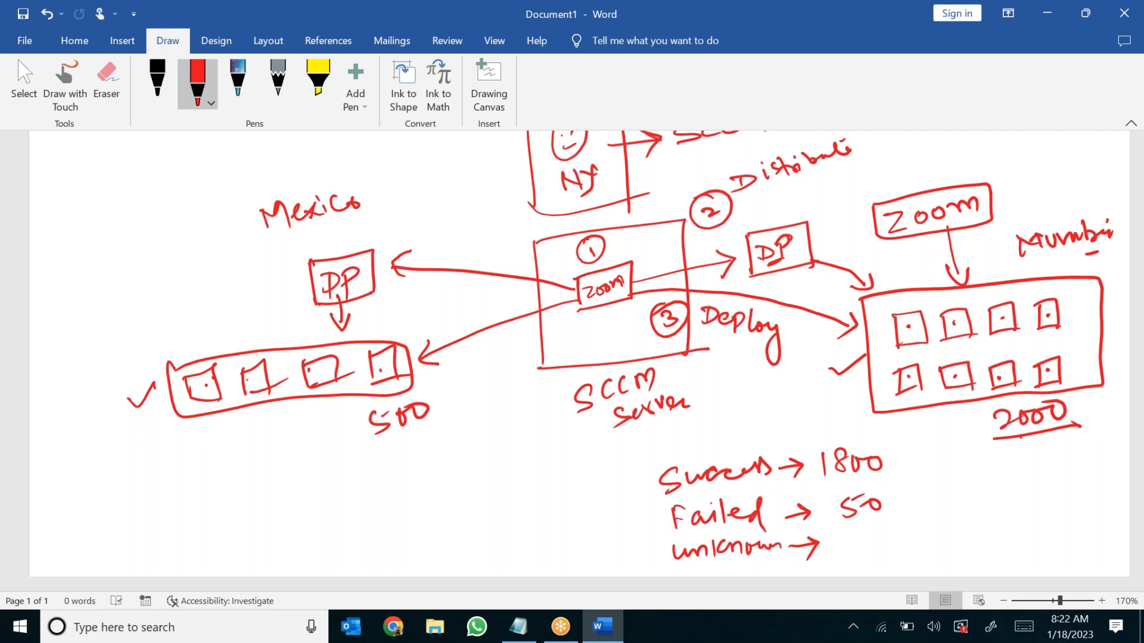
drag(837, 537, 834, 565)
mouse_move(852, 536)
mouse_down()
mouse_move(847, 561)
mouse_move(869, 532)
mouse_up()
mouse_move(877, 539)
mouse_down()
mouse_move(874, 559)
mouse_move(879, 539)
mouse_up()
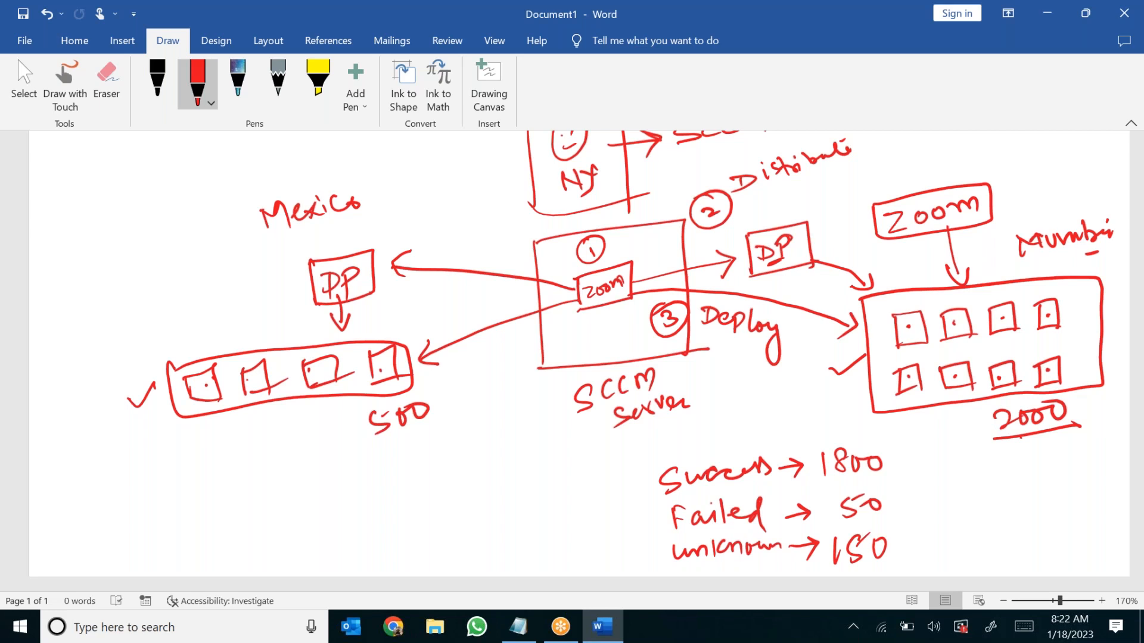
Step: Mark the Failed and Unknown lines with short emphasis strokes beside their words and numbers
drag(899, 552, 922, 542)
drag(674, 519, 650, 537)
drag(873, 521, 894, 513)
drag(672, 553, 647, 564)
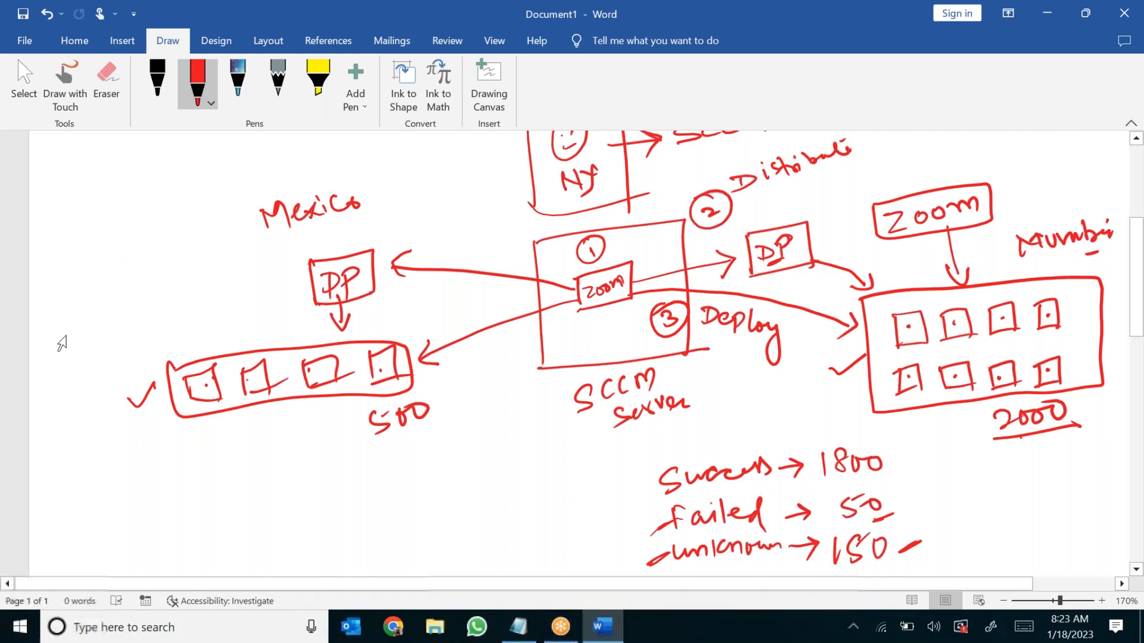
scroll(125, 246, up, 3)
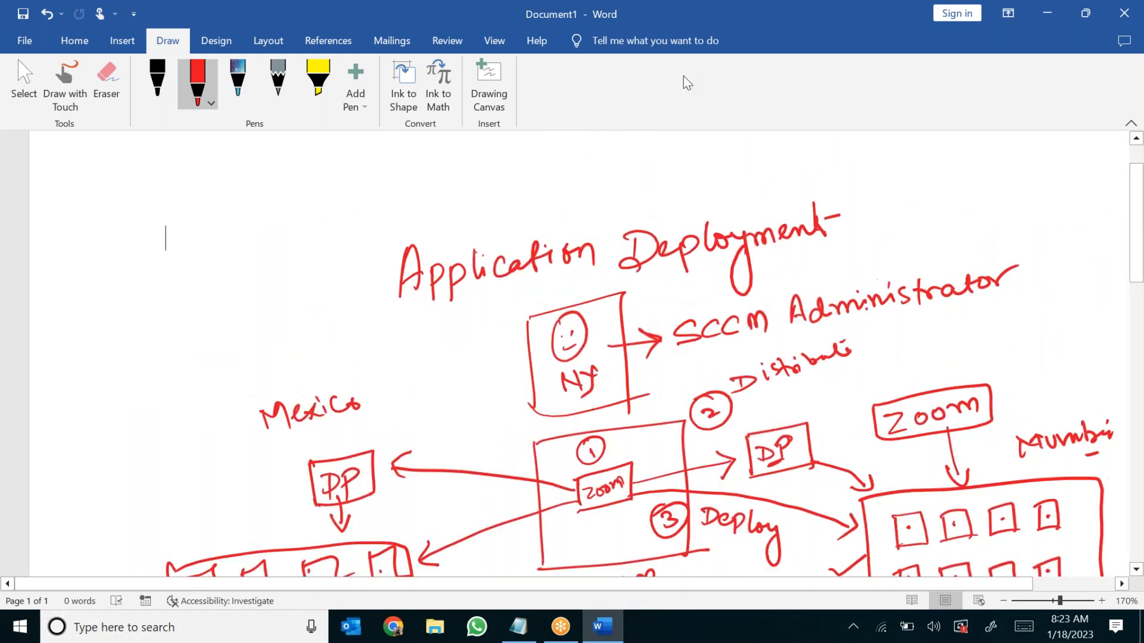
click(846, 27)
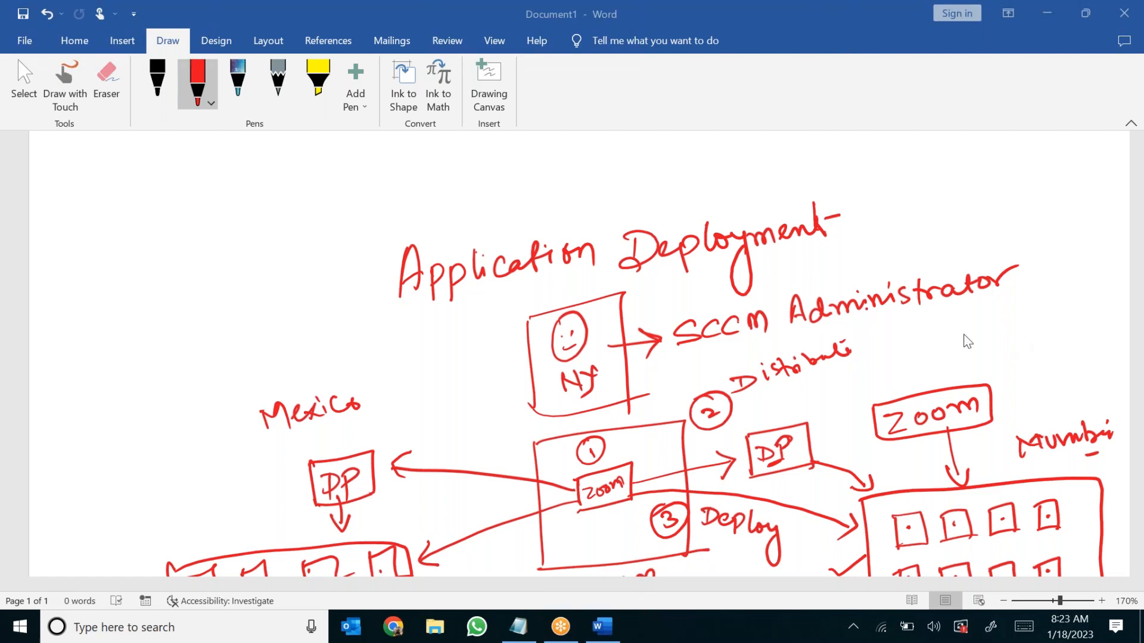
Step: Clear the whole Zoom deployment diagram from the page
scroll(834, 345, down, 3)
scroll(729, 354, up, 3)
scroll(655, 352, down, 1)
scroll(655, 352, down, 1)
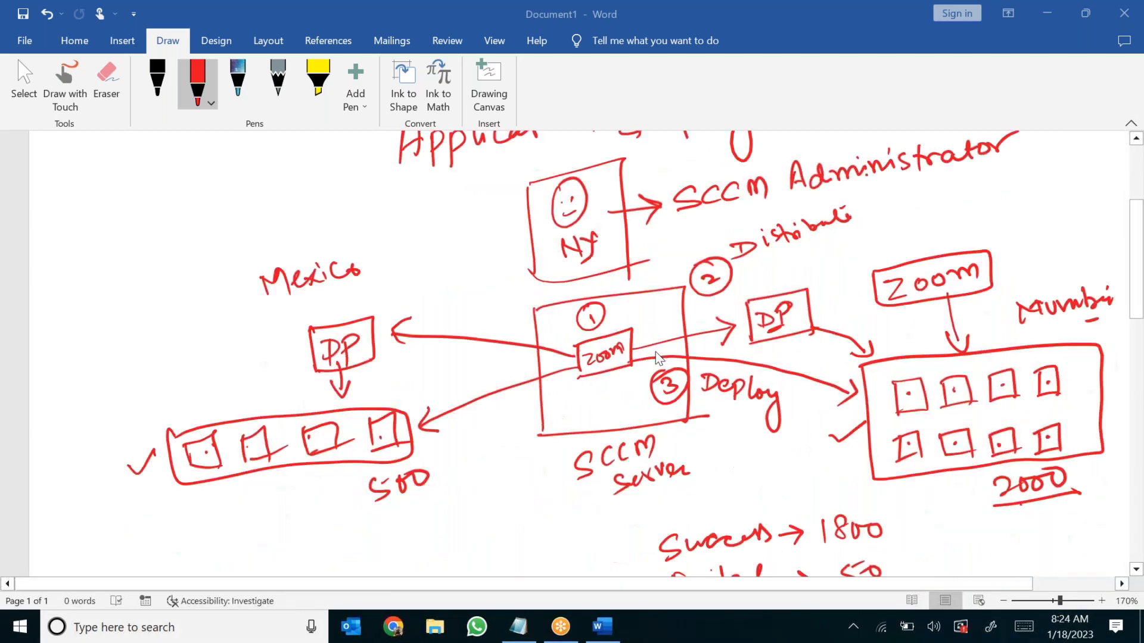
key(ctrl+a)
key(Delete)
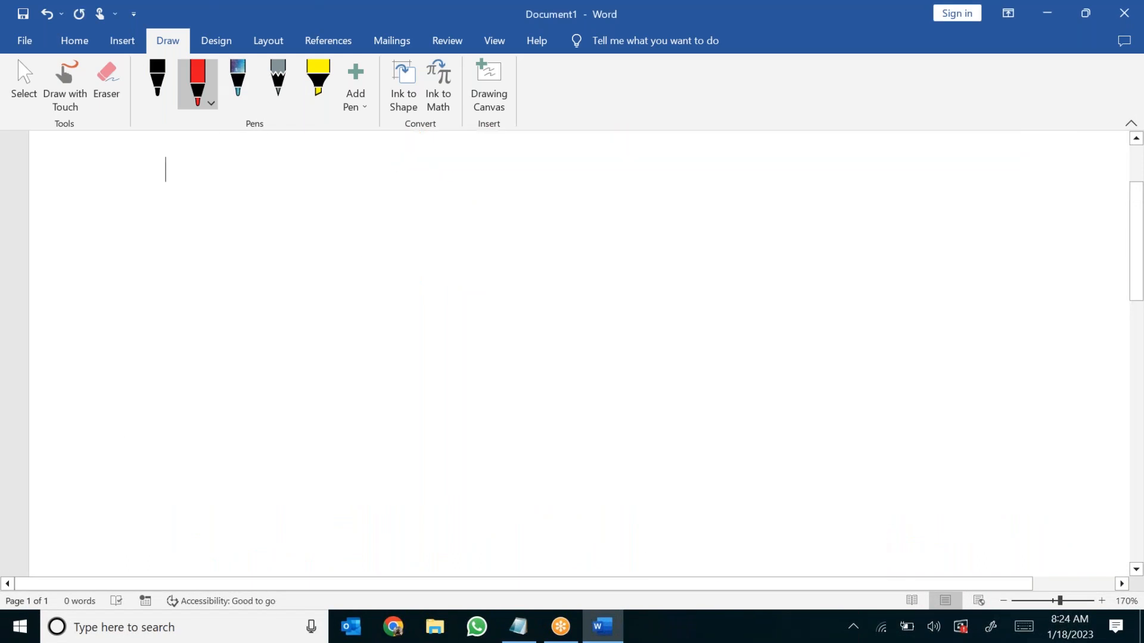
Step: Draw a tall box in red ink on the left half of the page and handwrite "AD" beneath it
drag(302, 283, 317, 486)
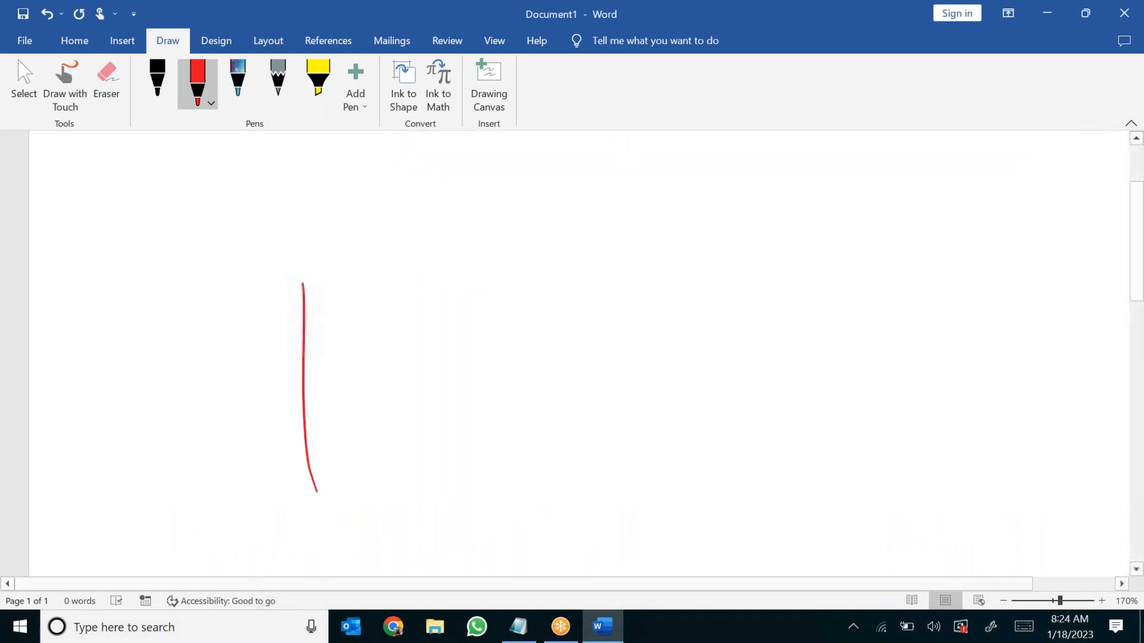
drag(331, 269, 514, 479)
drag(305, 490, 522, 454)
mouse_move(331, 263)
mouse_down()
mouse_move(303, 272)
mouse_move(374, 263)
mouse_up()
mouse_move(395, 549)
mouse_down()
mouse_move(399, 527)
mouse_move(423, 544)
mouse_up()
drag(397, 525, 442, 527)
drag(438, 508, 432, 529)
Step: Draw a small rectangle inside the AD box and handwrite "Zoom Grp" in it
mouse_move(332, 357)
mouse_down()
mouse_move(488, 364)
mouse_move(325, 360)
mouse_up()
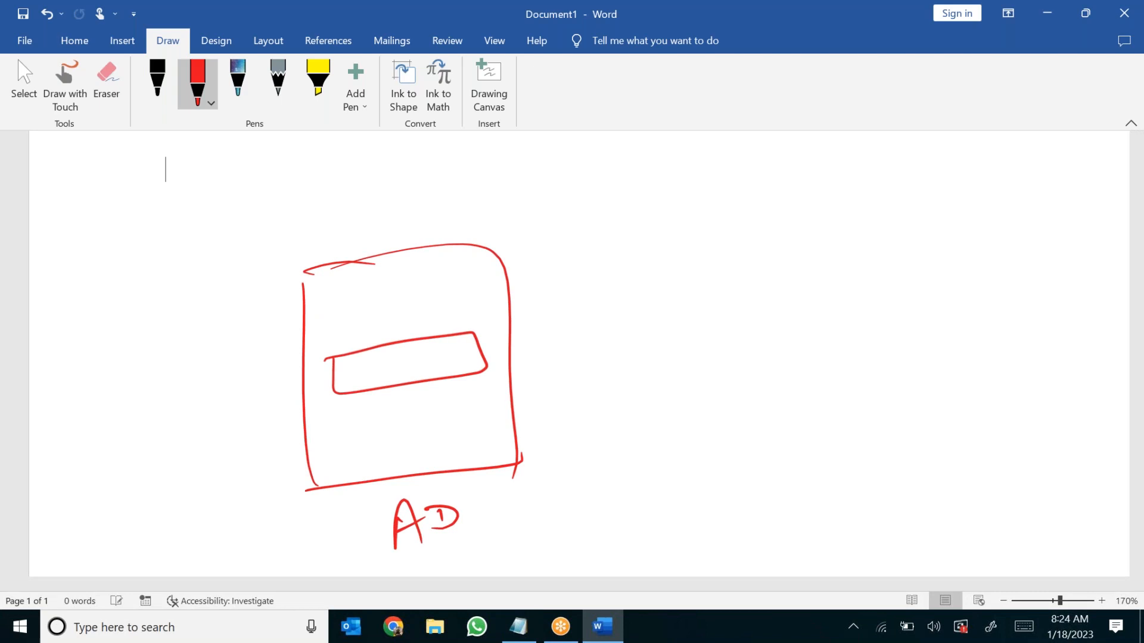
drag(345, 368, 362, 381)
drag(374, 365, 458, 361)
Step: Draw a second large box on the right half of the page and handwrite "SCCM" beneath it
mouse_move(758, 237)
mouse_down()
mouse_move(776, 488)
mouse_move(1017, 474)
mouse_up()
drag(798, 471, 1025, 460)
mouse_move(875, 502)
mouse_down()
mouse_move(891, 528)
mouse_move(870, 535)
mouse_up()
mouse_move(910, 502)
mouse_down()
mouse_move(911, 531)
mouse_move(940, 528)
mouse_up()
mouse_move(946, 522)
mouse_down()
mouse_move(959, 510)
mouse_move(983, 525)
mouse_up()
Step: Draw a rounded box inside the SCCM box, handwrite "Zoom" in it and a short collection label, "Coll", underneath
mouse_move(812, 329)
mouse_down()
mouse_move(978, 399)
mouse_move(867, 308)
mouse_move(822, 326)
mouse_up()
drag(843, 366, 931, 373)
drag(887, 421, 886, 435)
drag(897, 425, 946, 427)
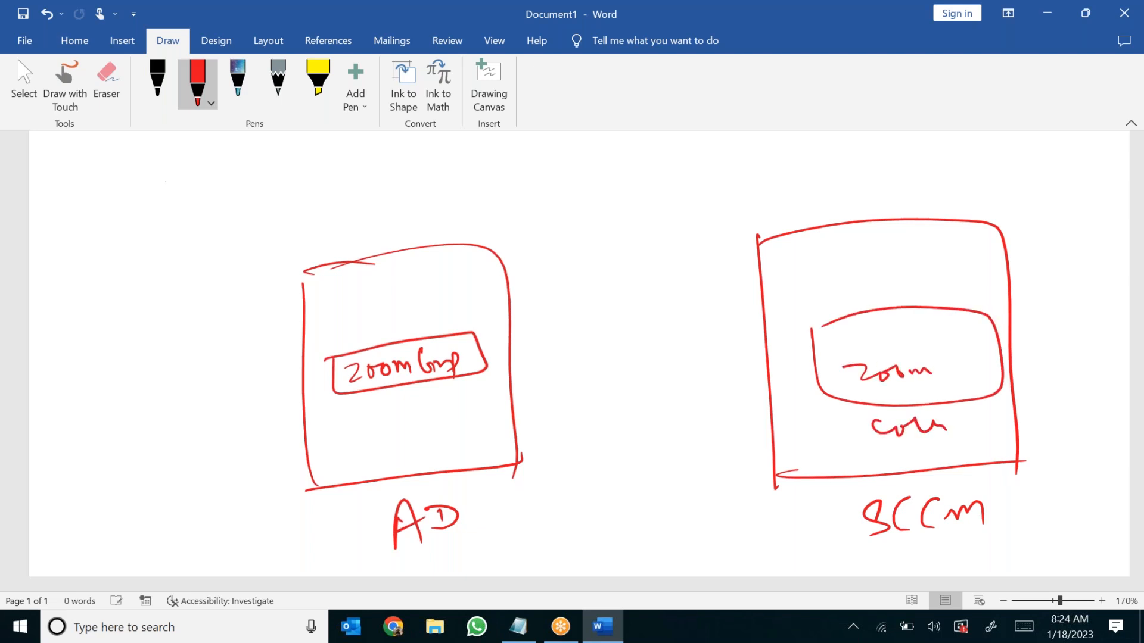
Step: Draw a curved arrow from Zoom Grp to the Zoom collection and handwrite "10" at both ends
mouse_move(481, 355)
mouse_down()
mouse_move(796, 356)
mouse_move(764, 392)
mouse_up()
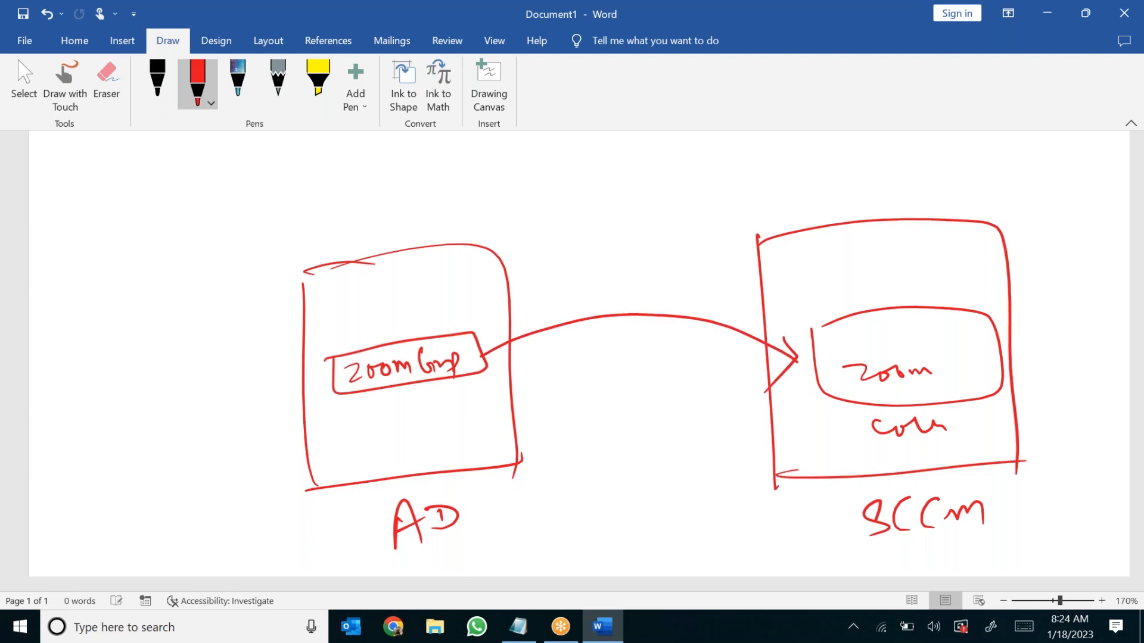
drag(390, 398, 390, 427)
drag(399, 405, 400, 405)
drag(961, 365, 964, 393)
drag(980, 369, 980, 370)
drag(957, 374, 974, 371)
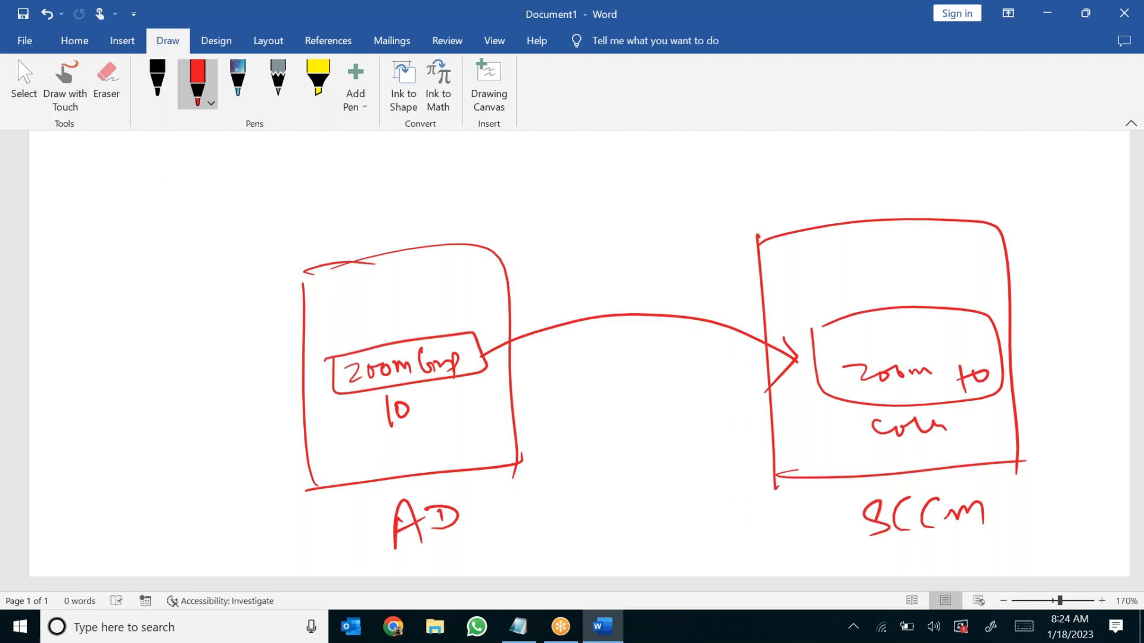
Step: Add plus and minus signs beside the 10 under Zoom Grp and inside the Zoom collection box
drag(427, 408, 440, 407)
drag(435, 397, 435, 428)
drag(947, 340, 965, 336)
drag(955, 327, 954, 354)
drag(451, 411, 471, 405)
drag(911, 343, 933, 340)
click(90, 52)
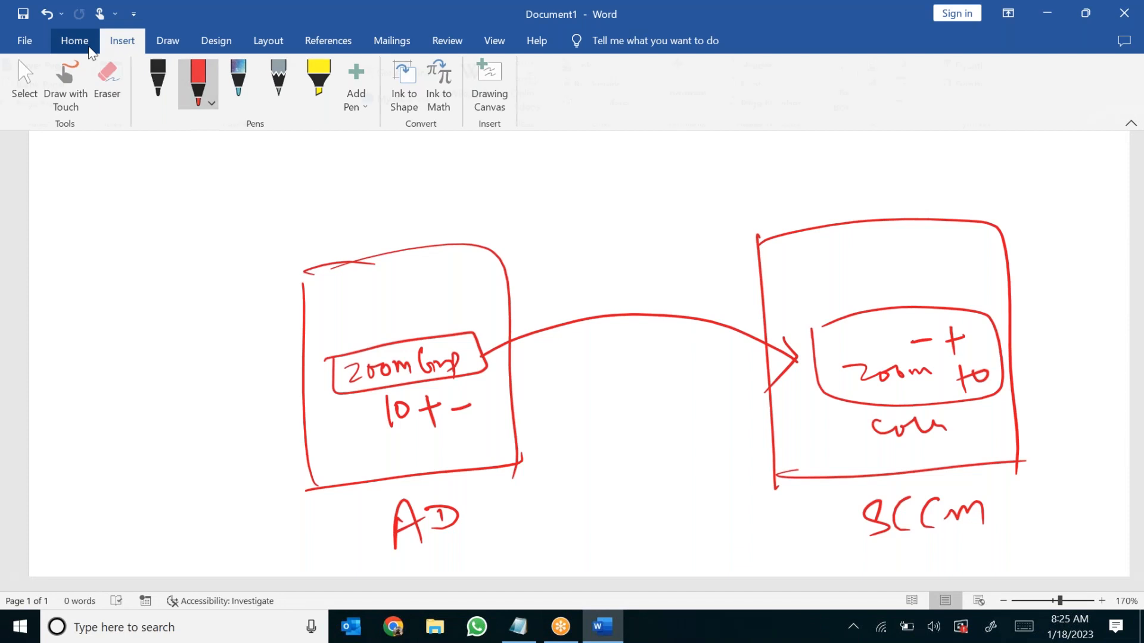
right_click(90, 53)
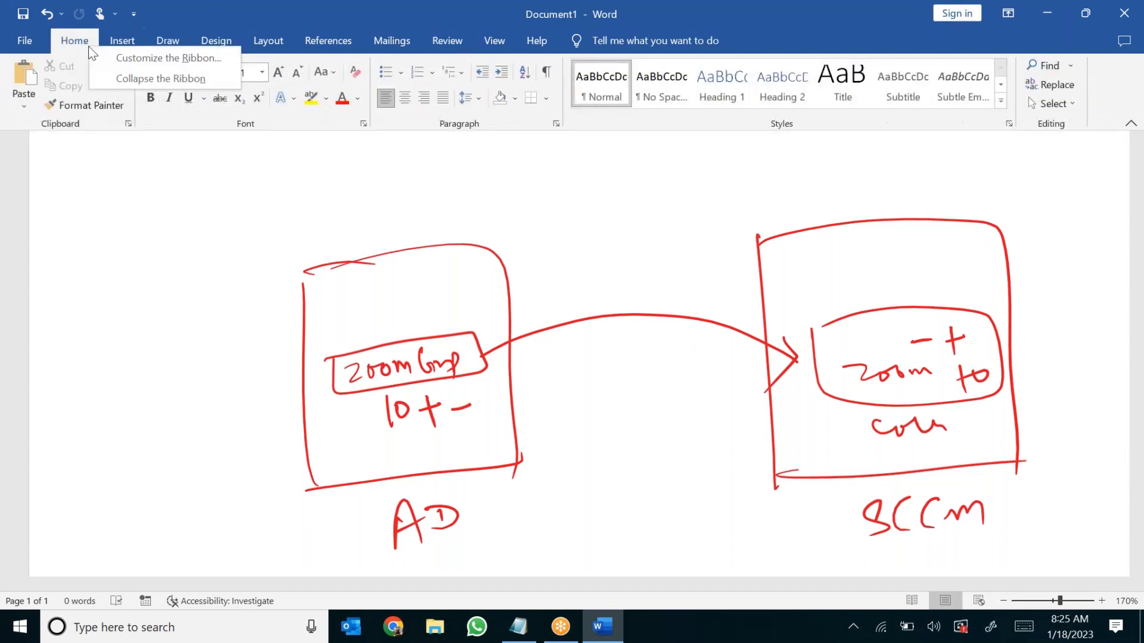
click(115, 8)
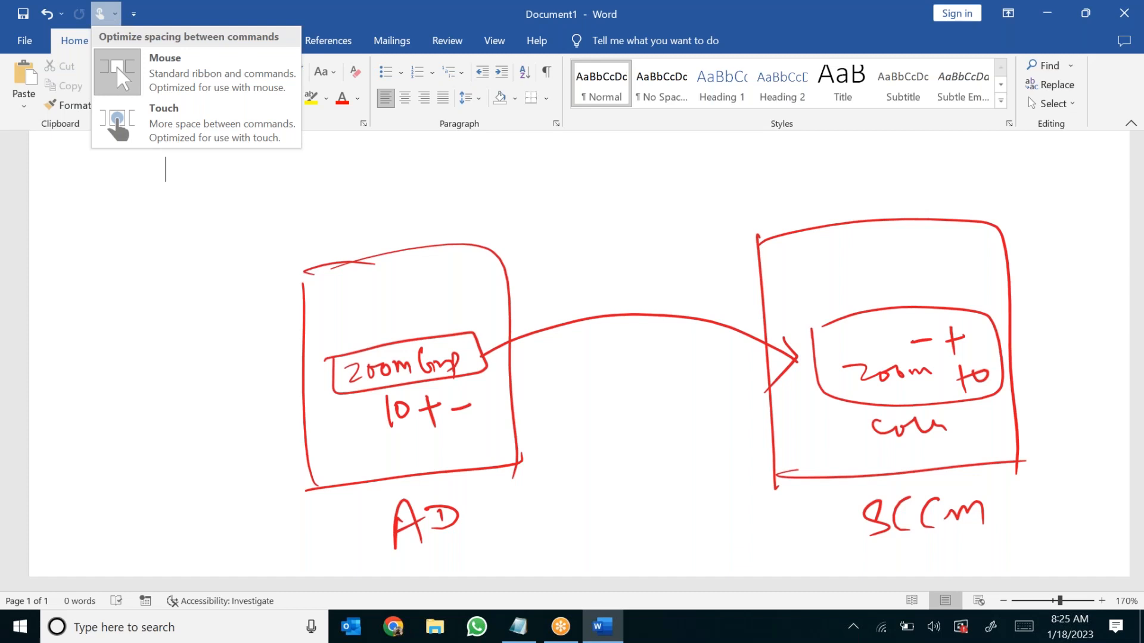
click(824, 17)
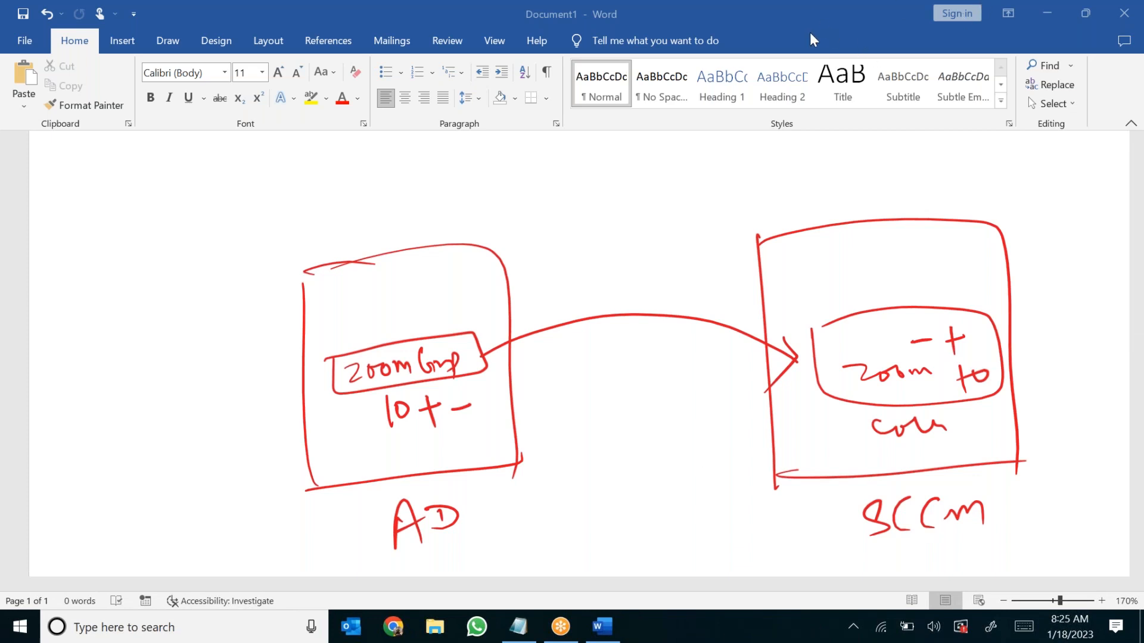
scroll(802, 256, down, 3)
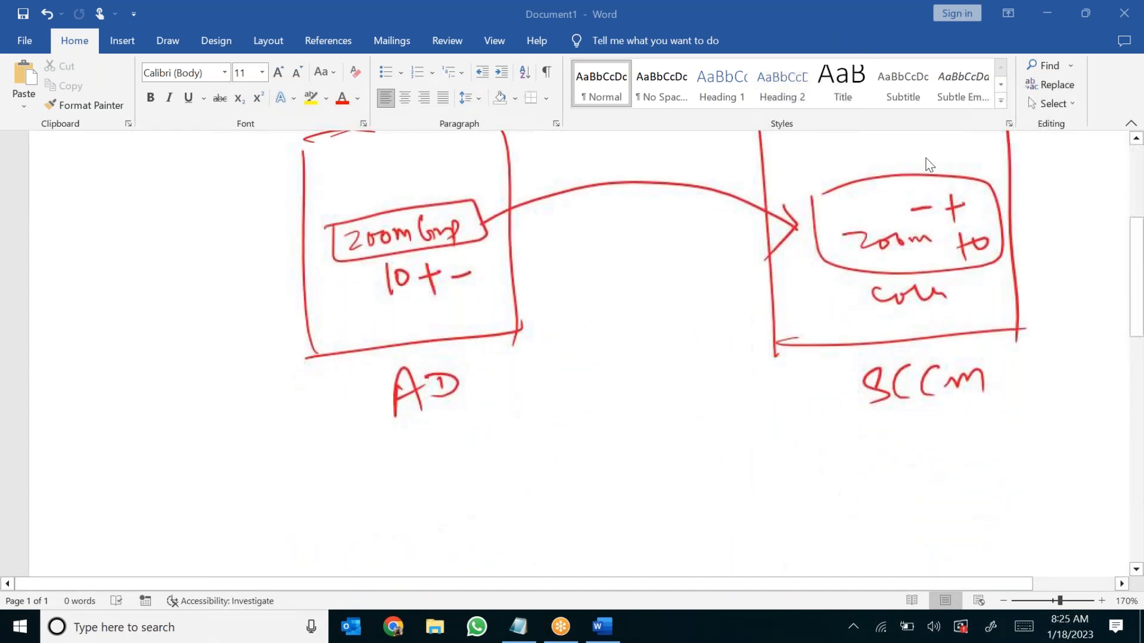
scroll(929, 165, up, 2)
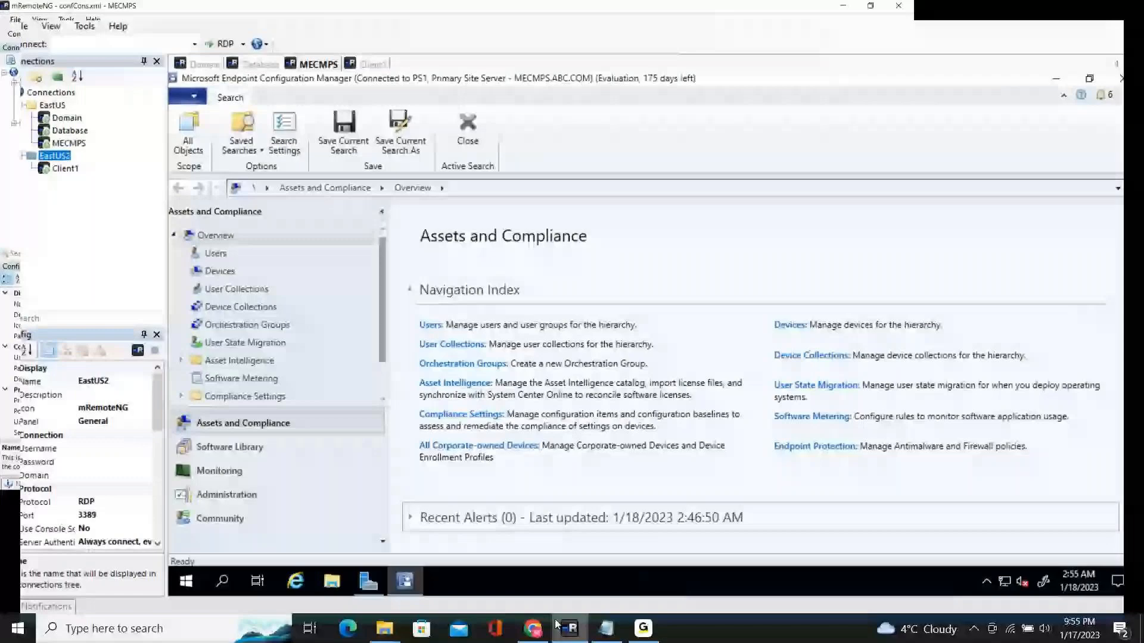
Step: Bring up the Day14 Jan 17 2023 notes in Notepad beside the console, and open Device Collections in Configuration Manager
click(606, 628)
drag(553, 236, 745, 197)
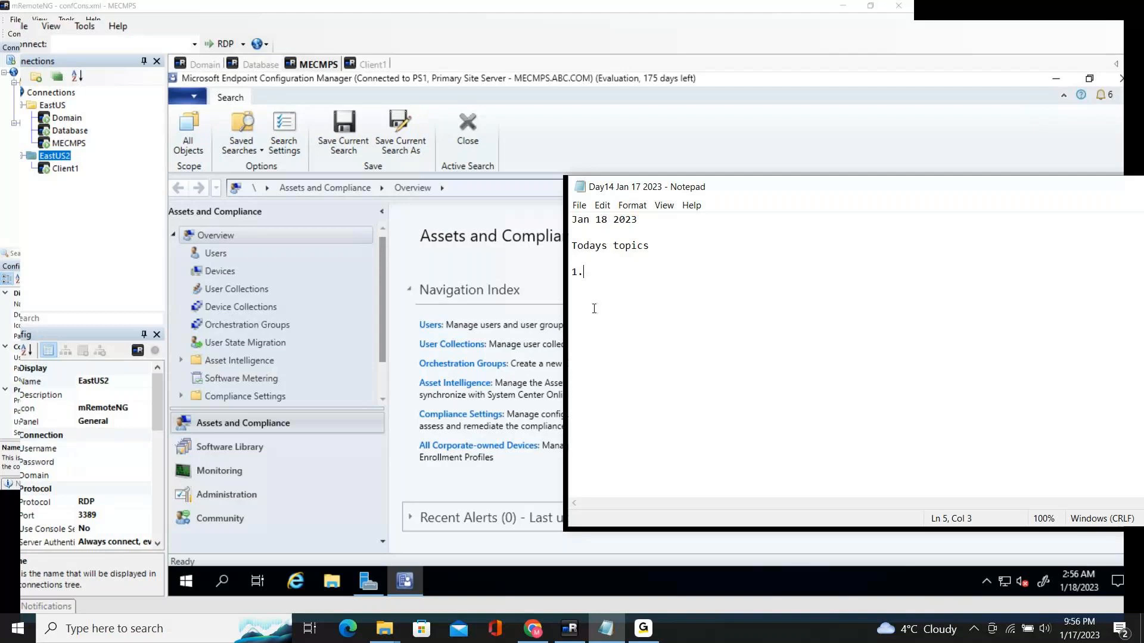
click(248, 306)
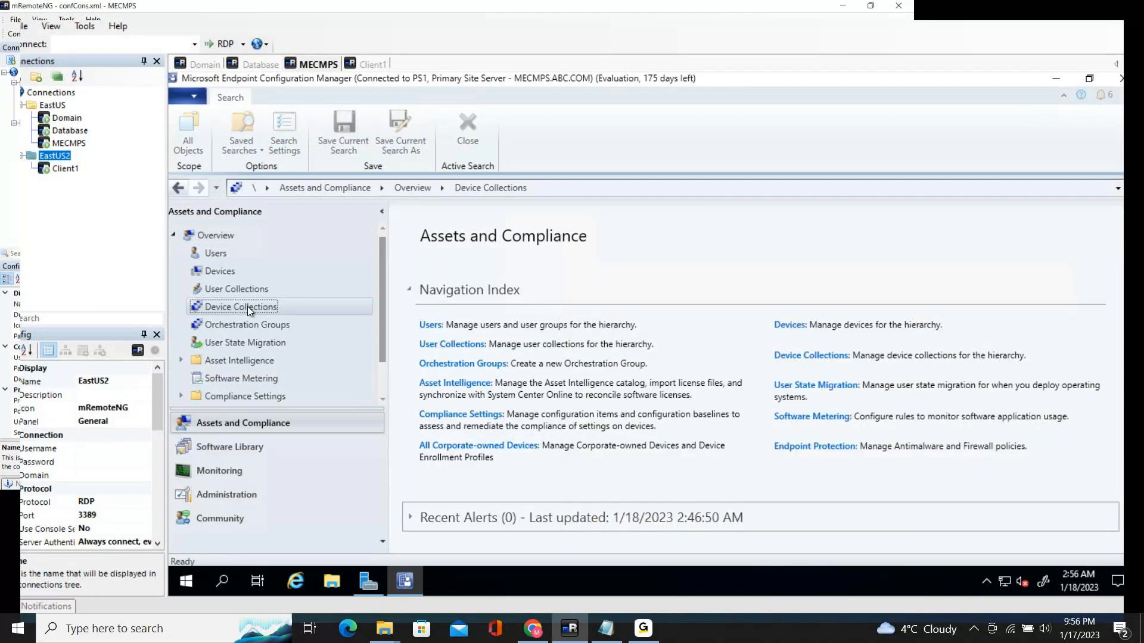
Step: Write "application deployment overview" as topic 1 in the Notepad notes and start item 2
click(605, 630)
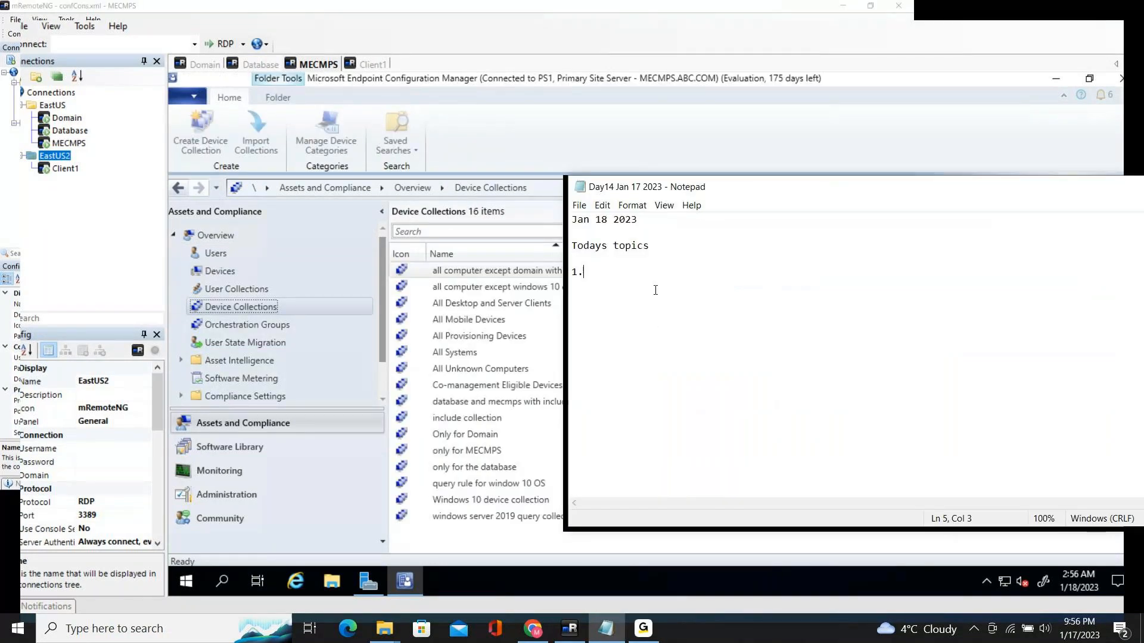
text(applicatin)
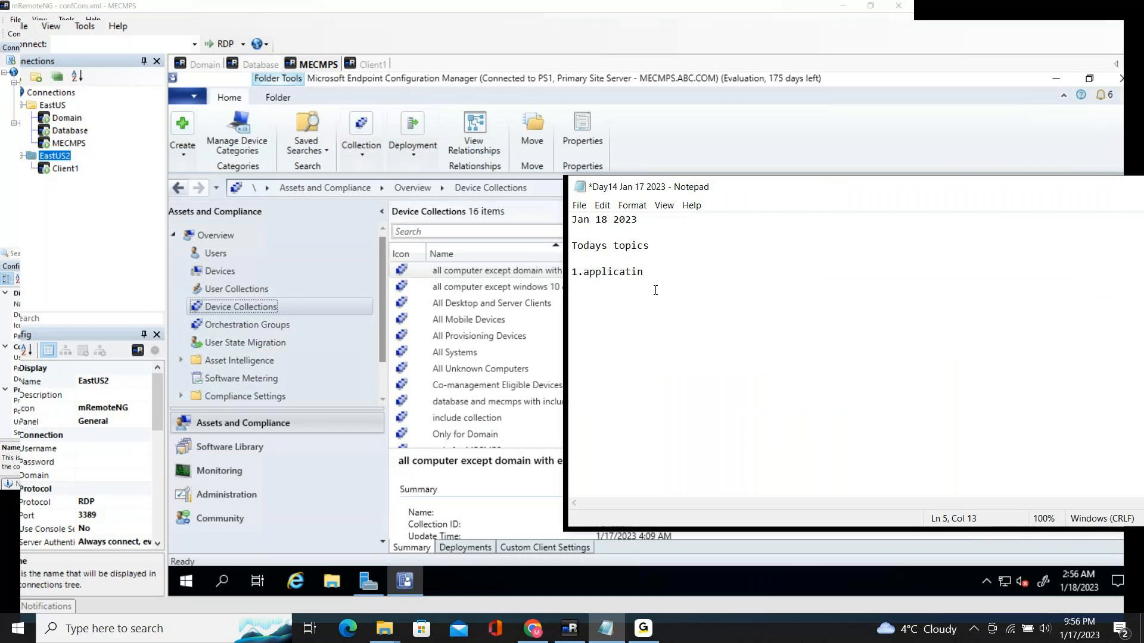
key(BackSpace)
text(on deployment overview)
key(Return)
text(2.)
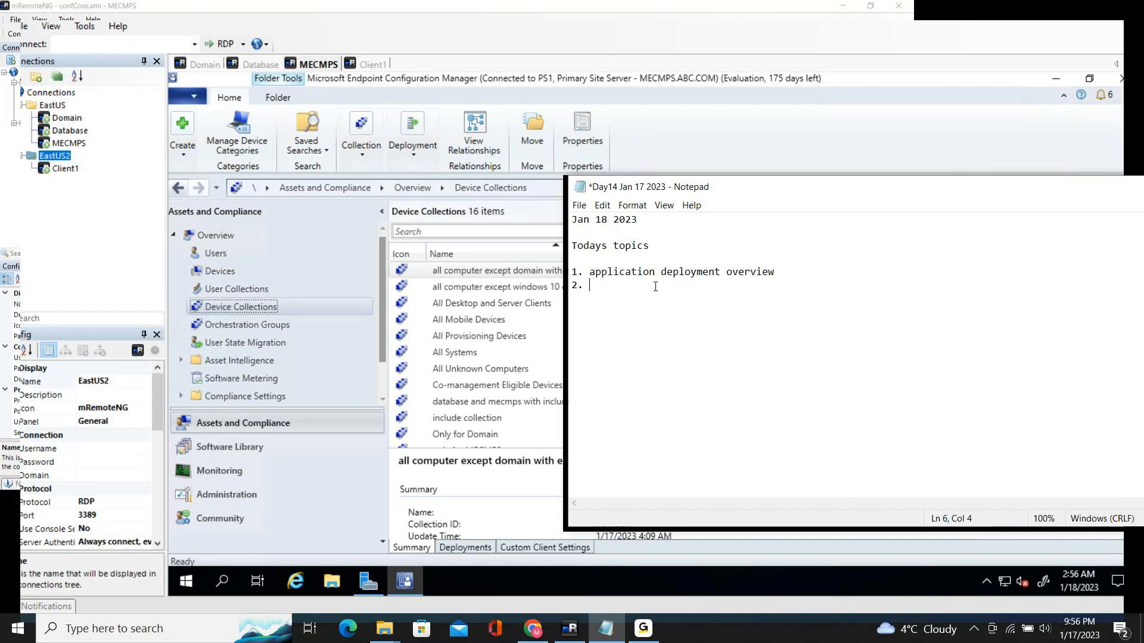
text(i)
key(BackSpace)
text(in)
text( pro)
key(BackSpace)
key(BackSpace)
key(BackSpace)
key(BackSpace)
key(BackSpace)
key(BackSpace)
Step: Write "msi application deployment in available mode" as topic 2 and start item 3
text(msi application deployment in a)
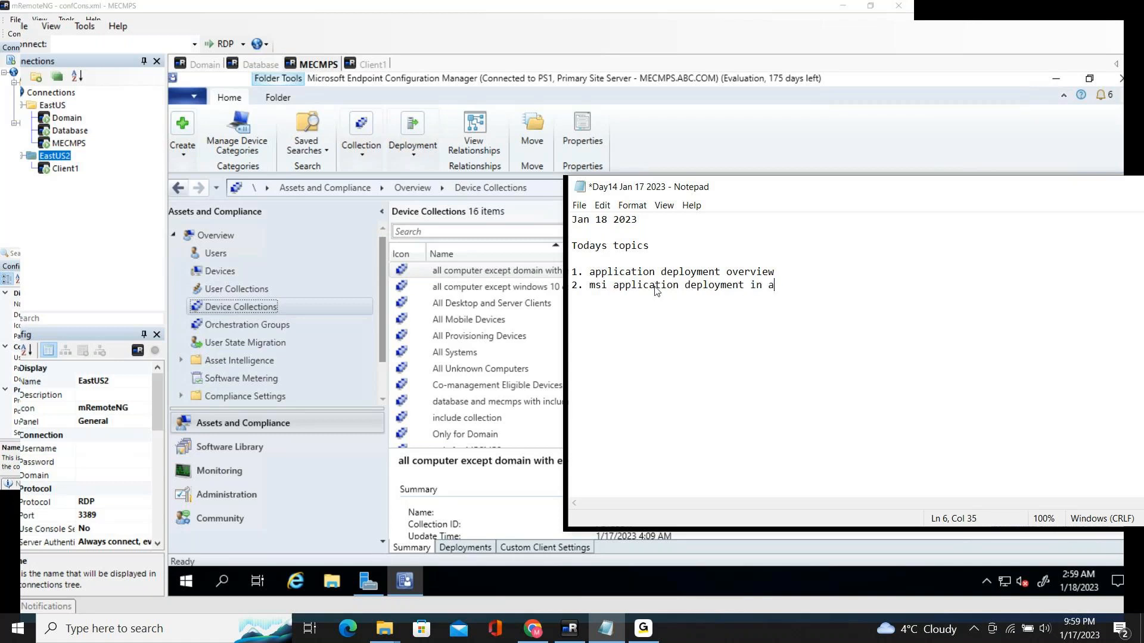
text(vailable mode)
key(Return)
text(3.)
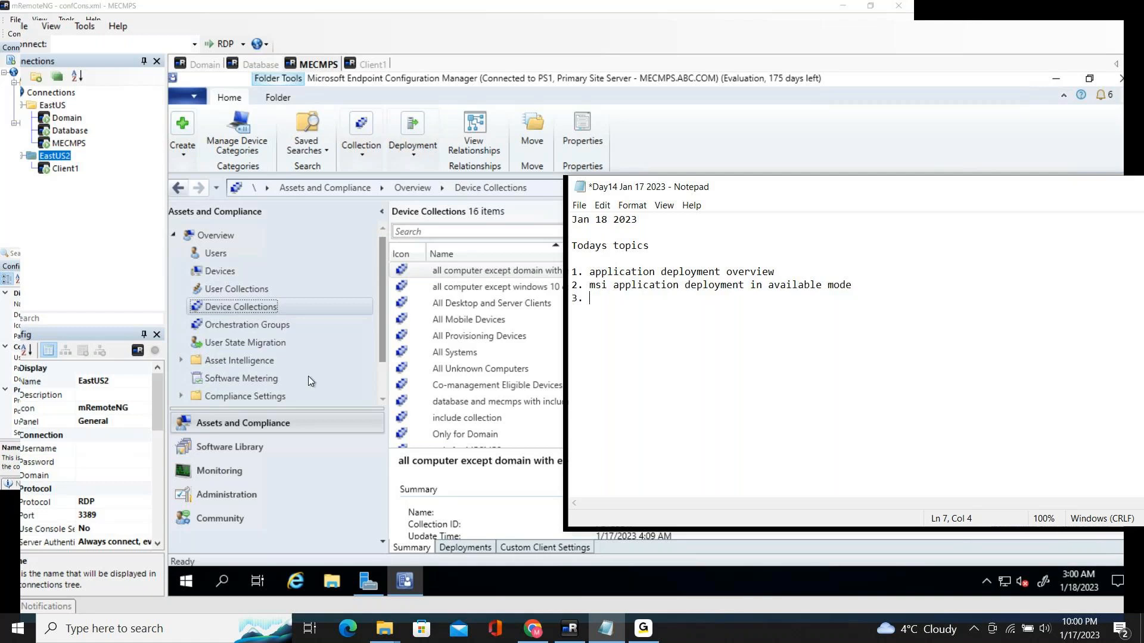
Step: Open Microsoft Edge on the MECMPS server and go to google.com
click(315, 500)
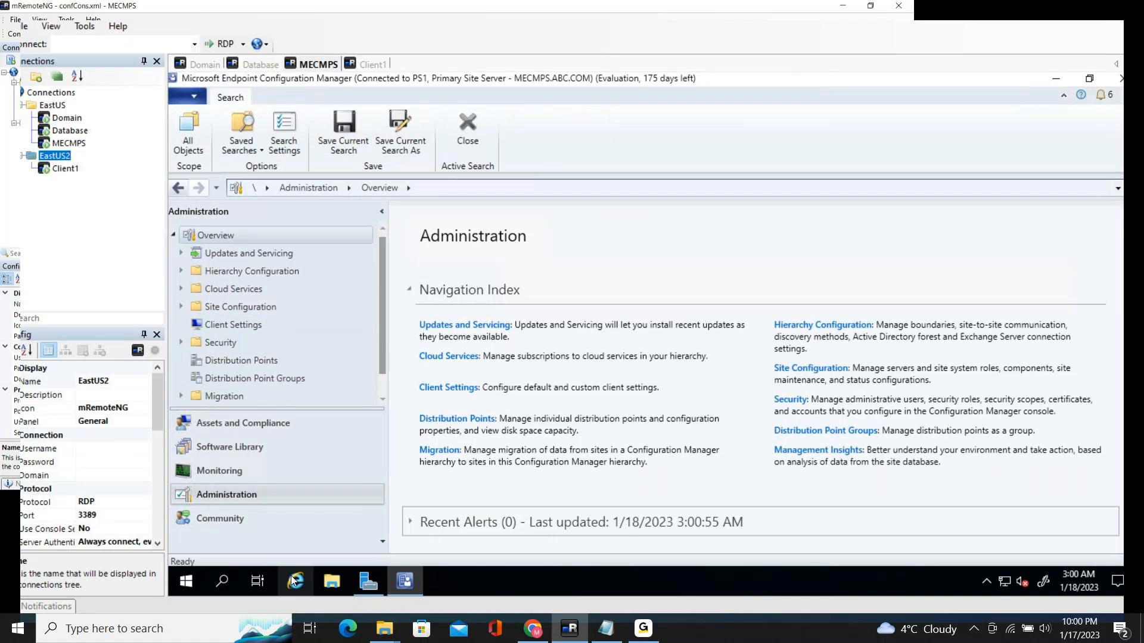
click(186, 581)
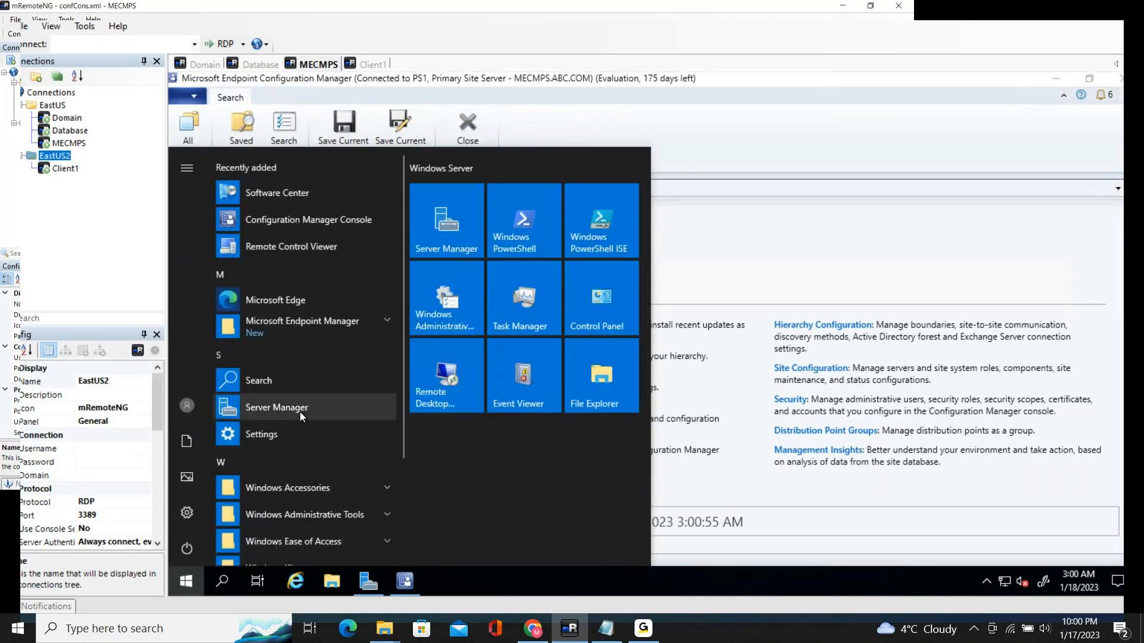
click(297, 298)
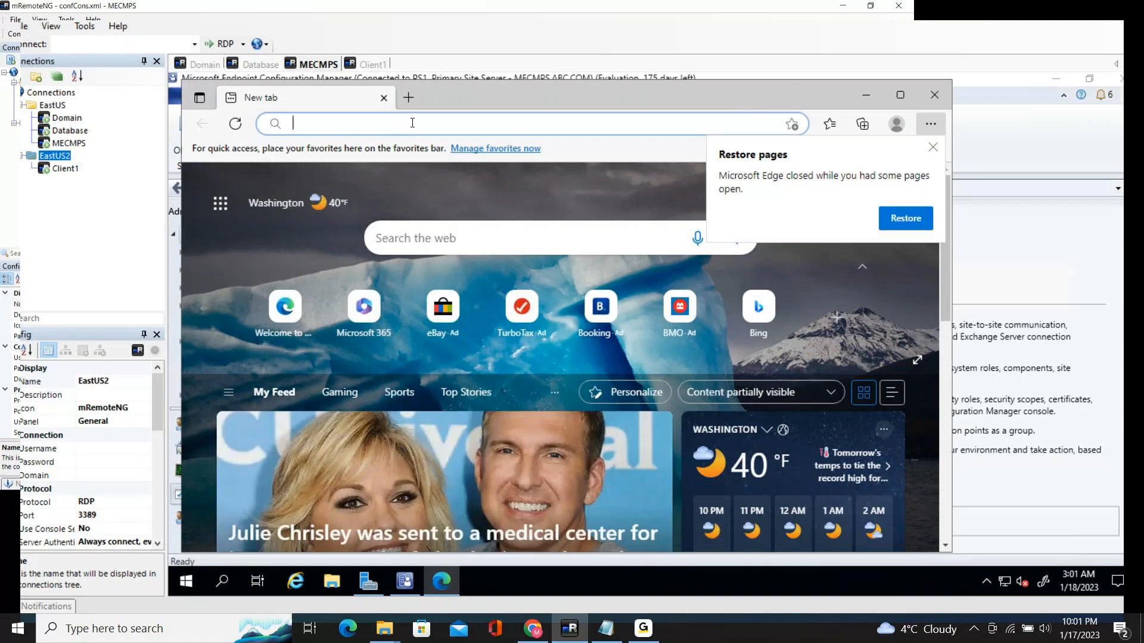
text(g)
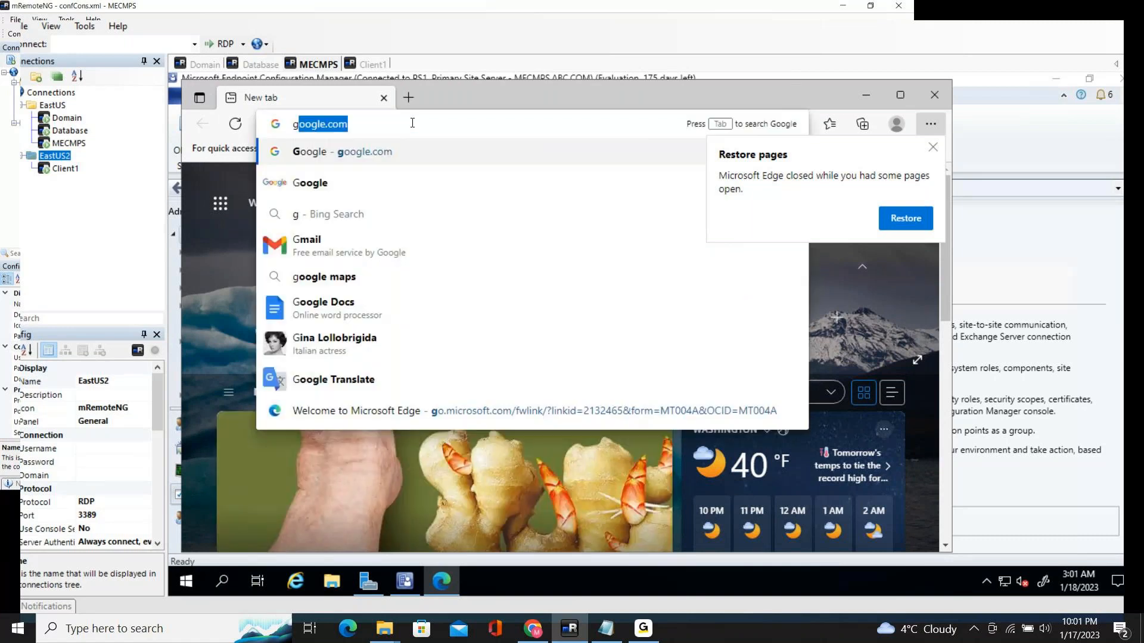
text(o)
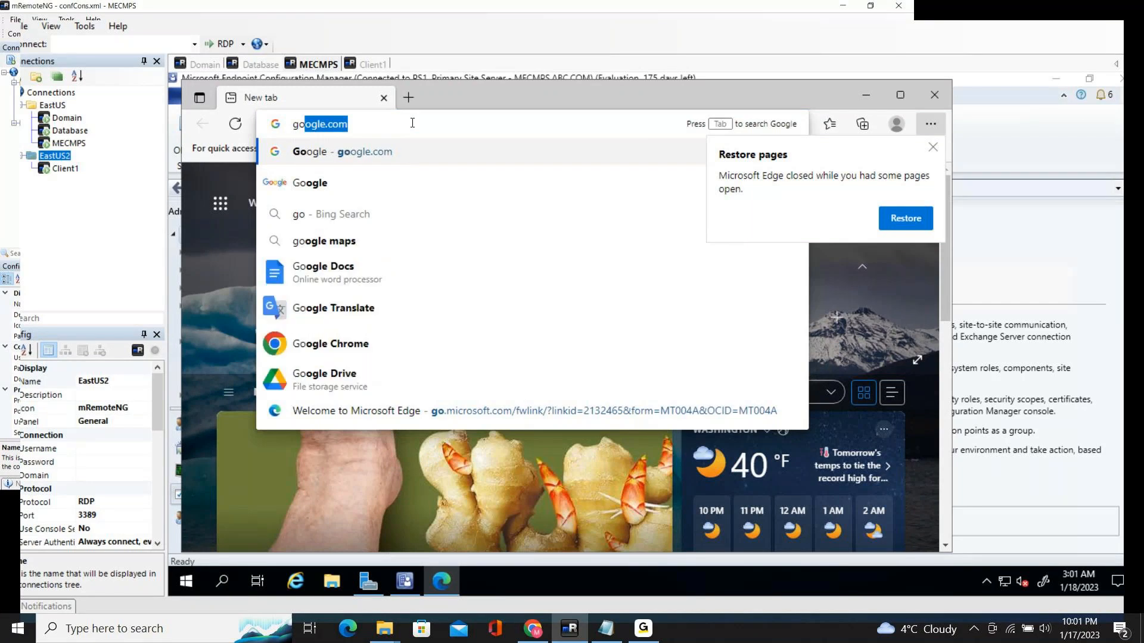
text(ogle.com)
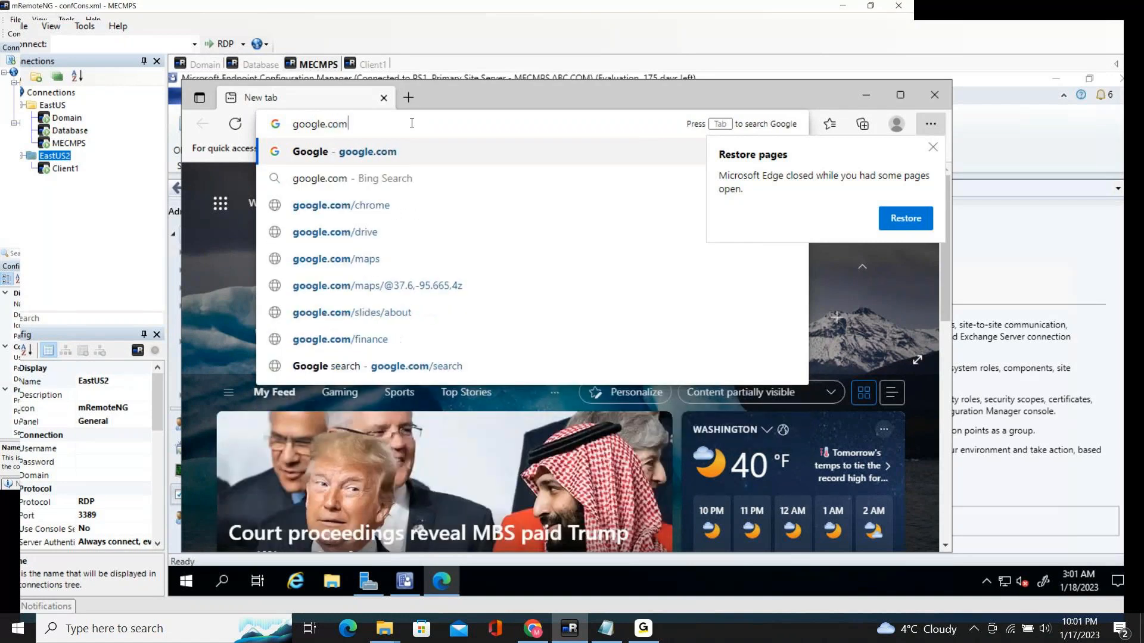
key(Return)
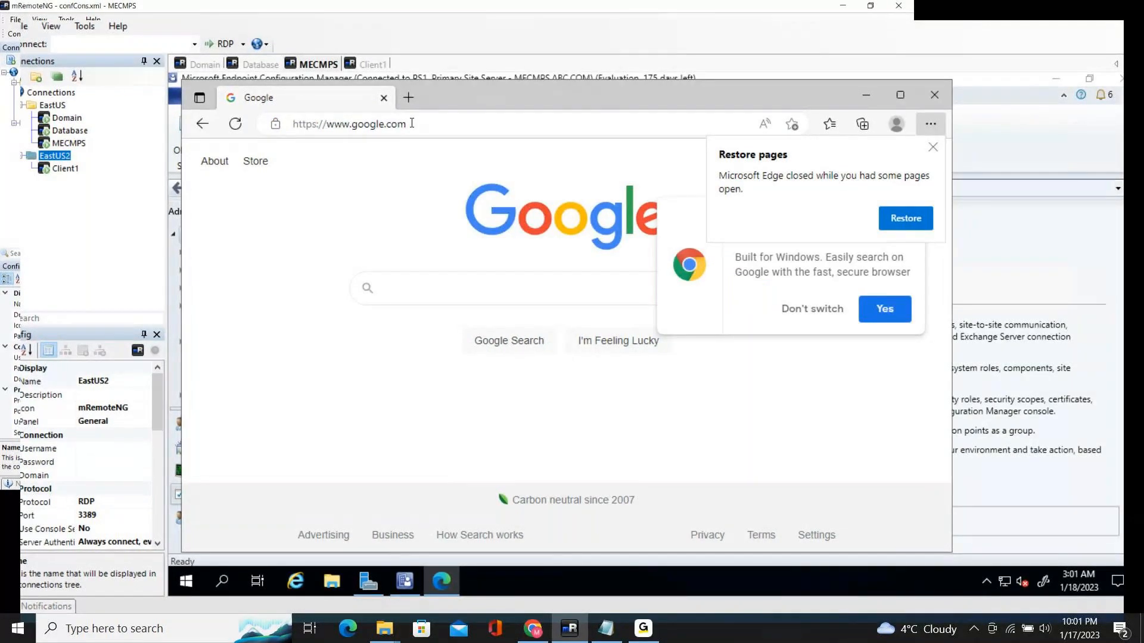
Step: Search Google for "7 zip download" and open the 7-zip.org Download page
text(7zip)
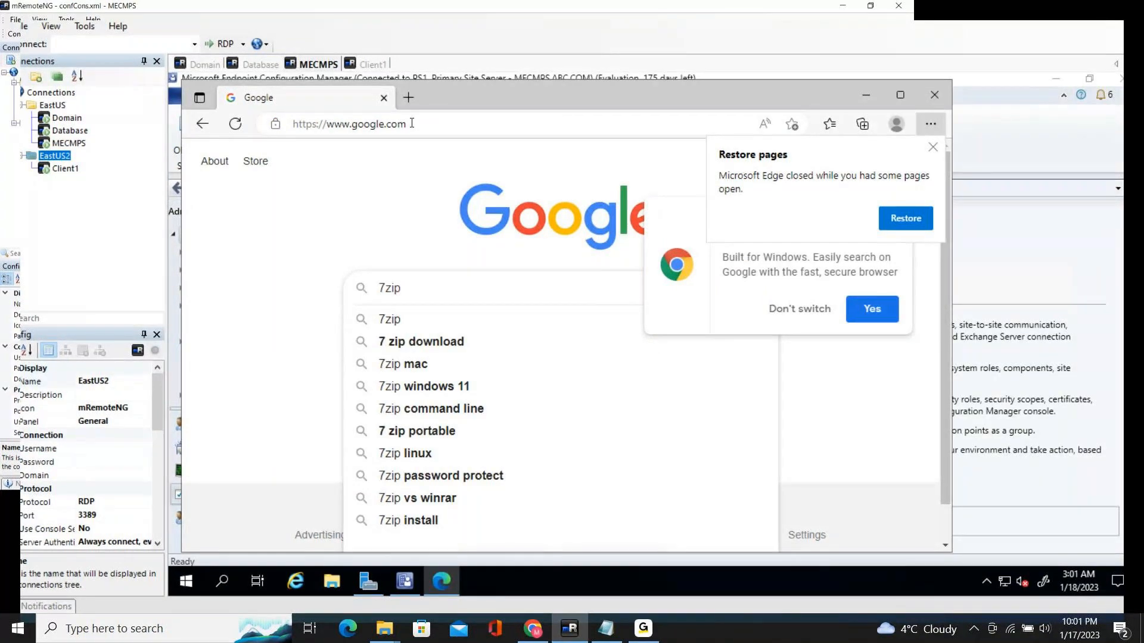
key(Down)
key(Down)
key(Return)
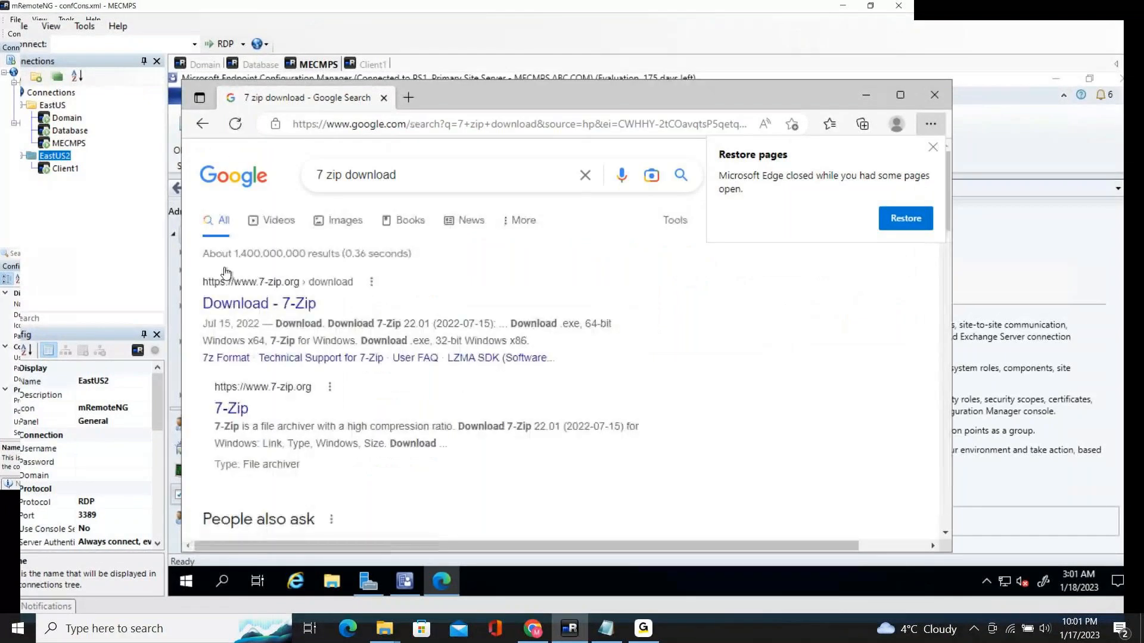
click(232, 316)
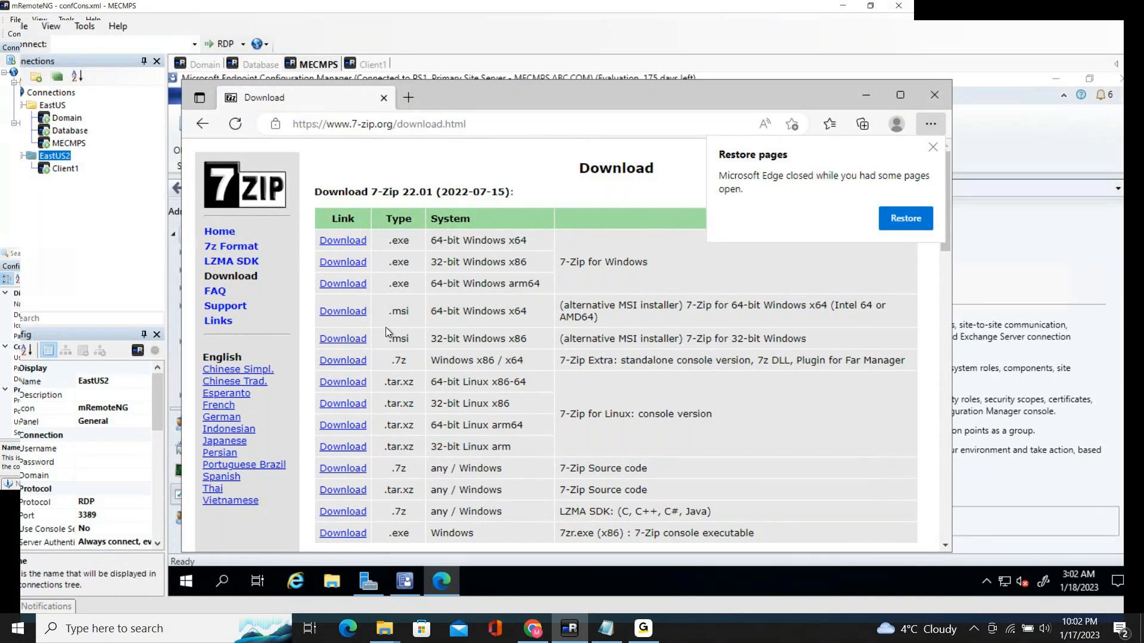
Step: Download the 64-bit Windows x64 .msi installer of 7-Zip, dismiss the Restore pages prompt and show the downloads list
click(334, 313)
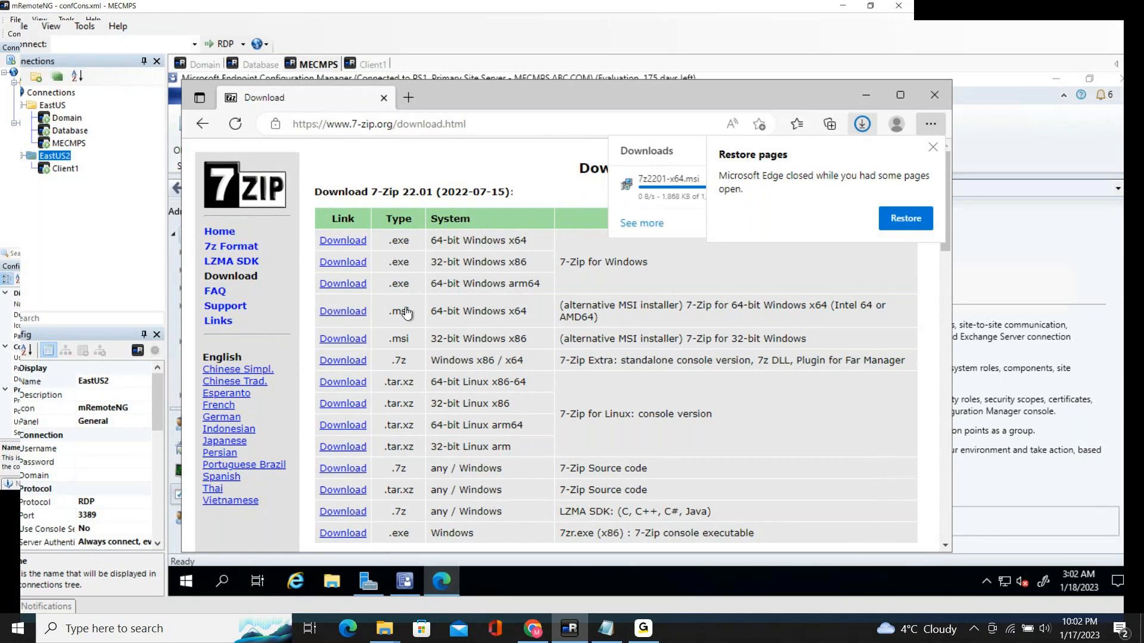
click(933, 148)
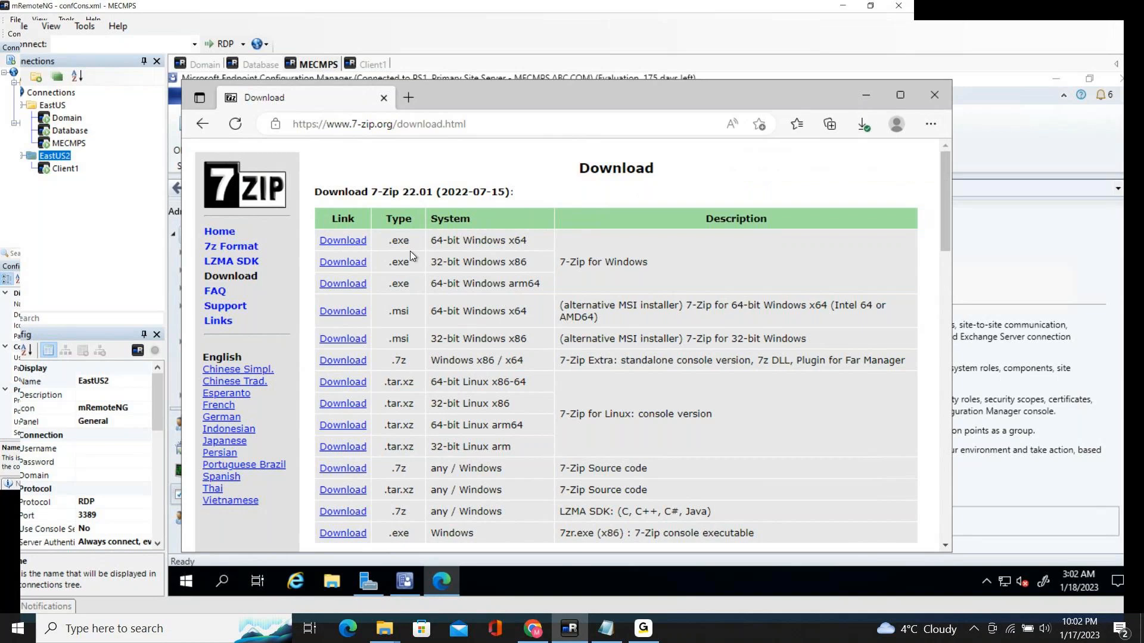
click(357, 313)
click(855, 133)
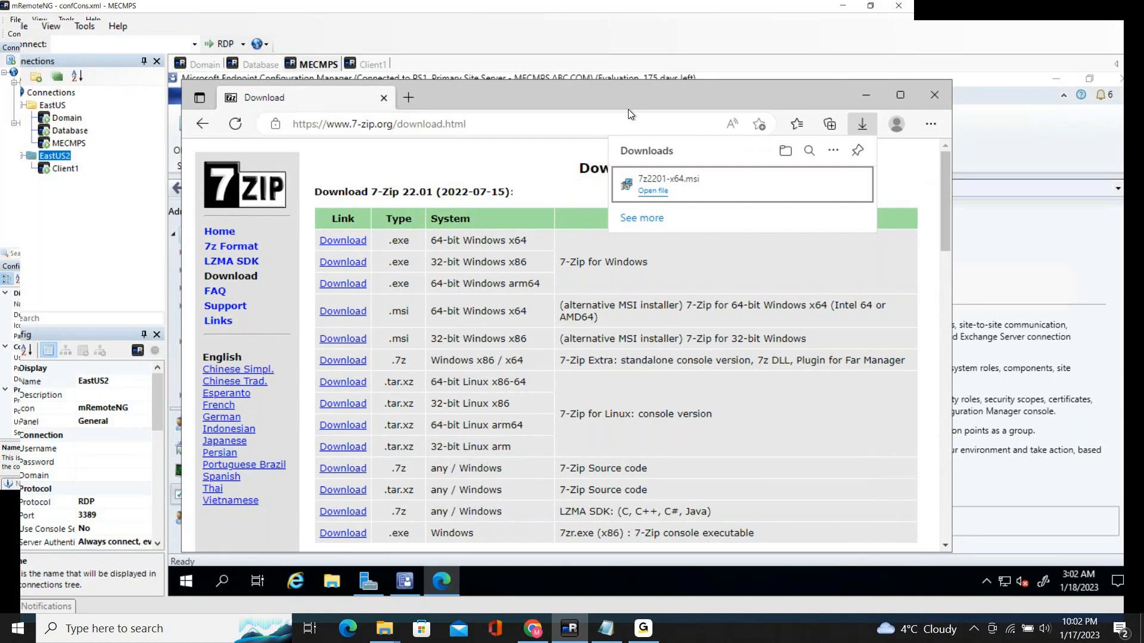
Step: Return to the Google results and search for "mremoteng download"
click(202, 124)
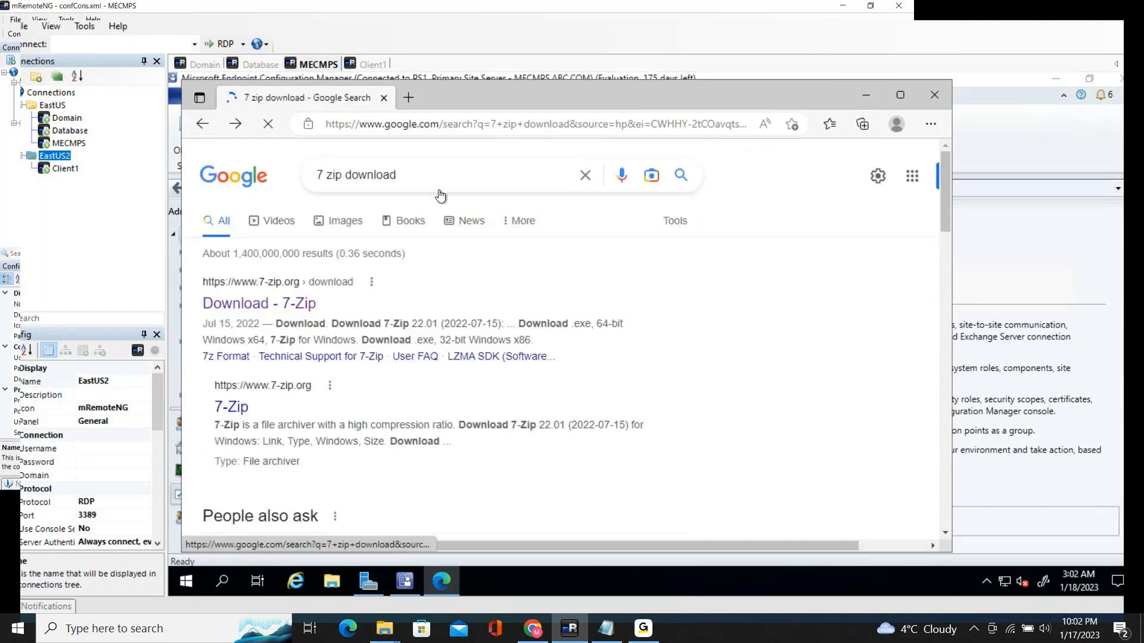
drag(411, 174, 302, 173)
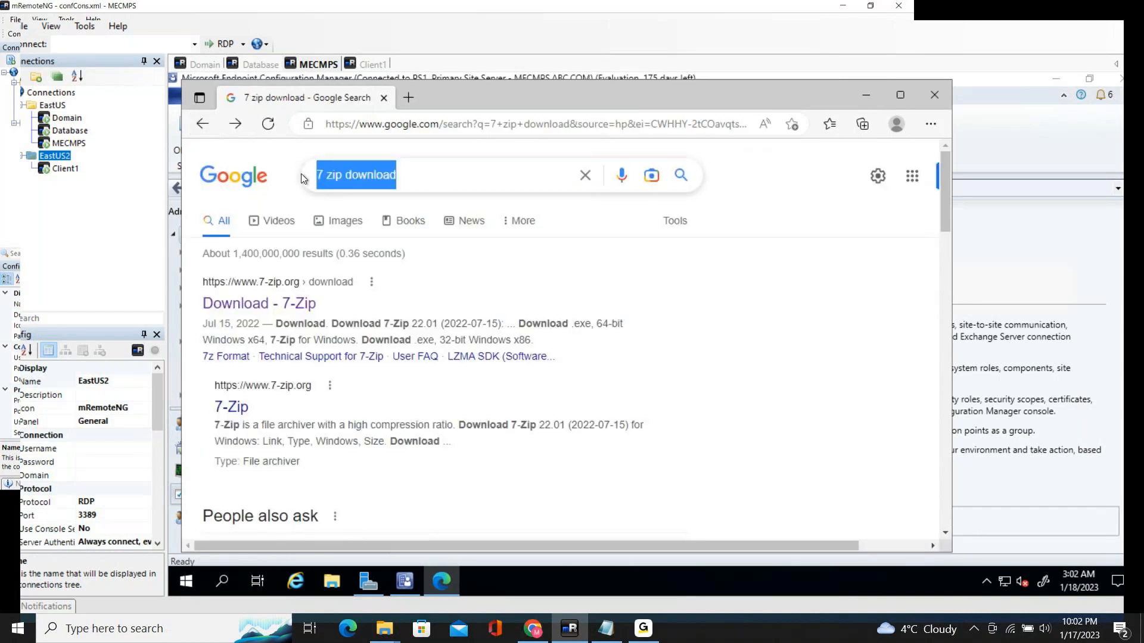
text(mrem)
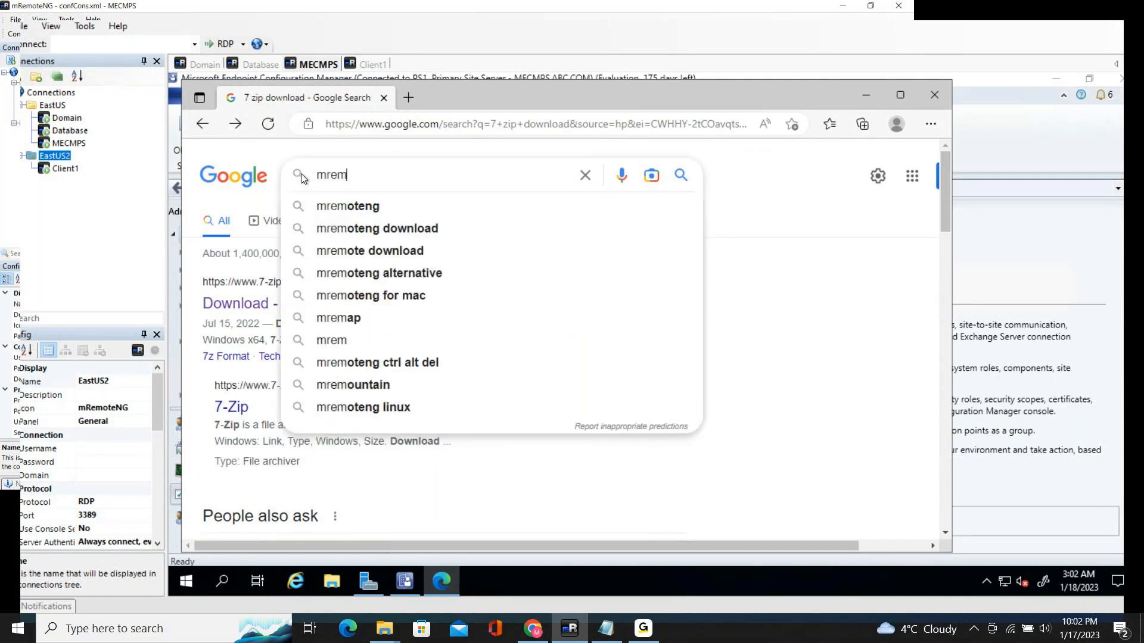
text(ote)
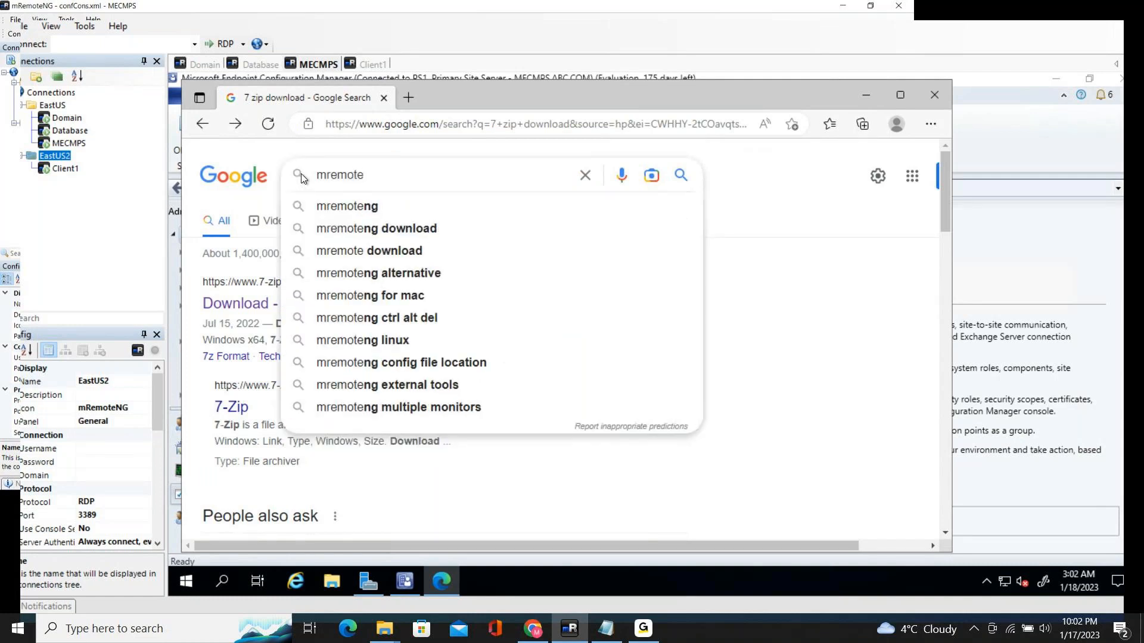
key(Down)
key(Down)
key(Return)
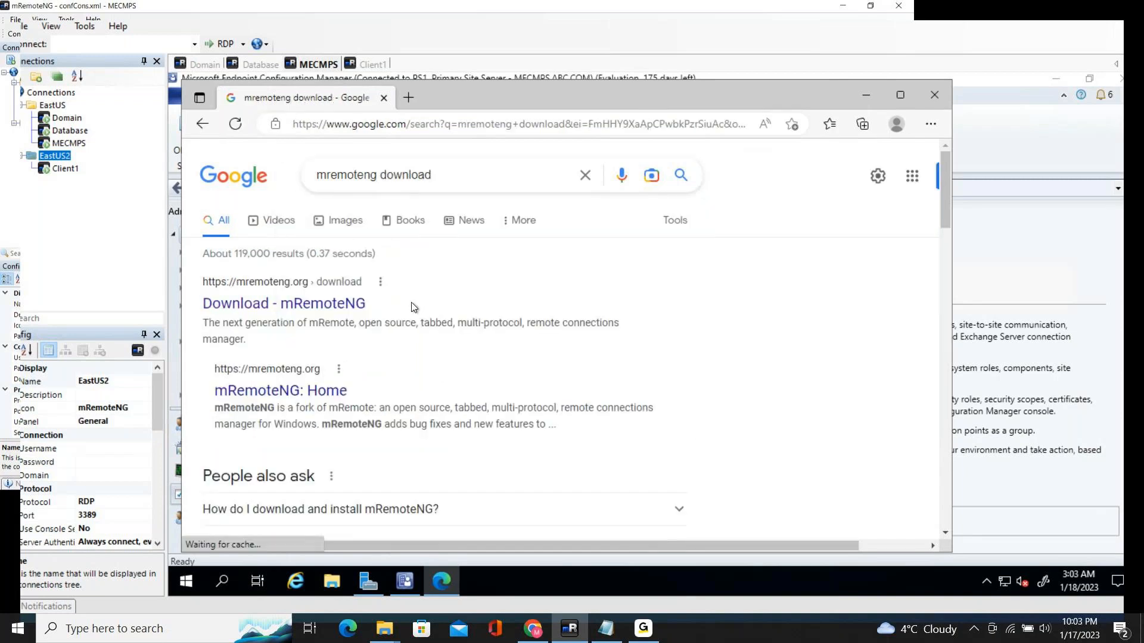
Step: Open the mRemoteNG Download page and download the MSI installer of the Stable v1.76.20 release
click(334, 311)
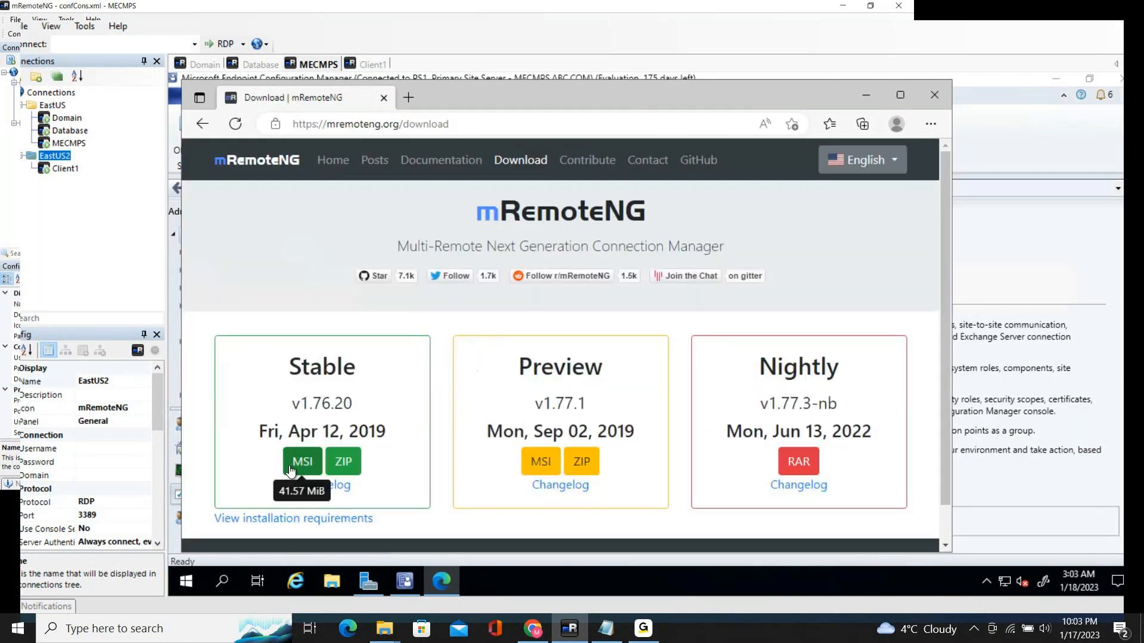
scroll(449, 349, down, 1)
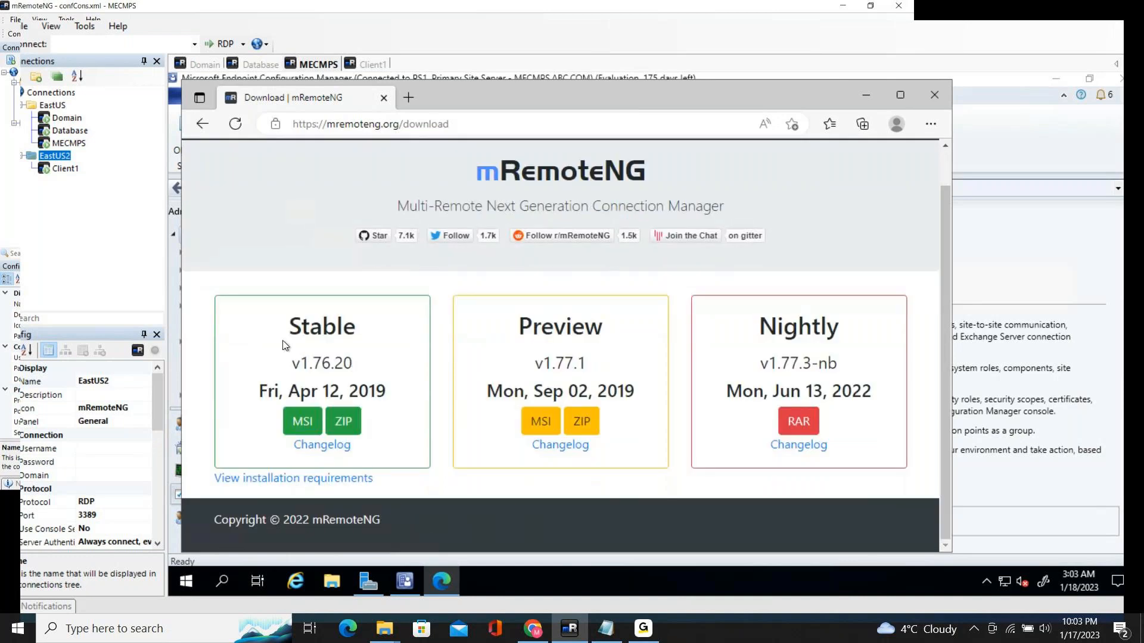
click(298, 426)
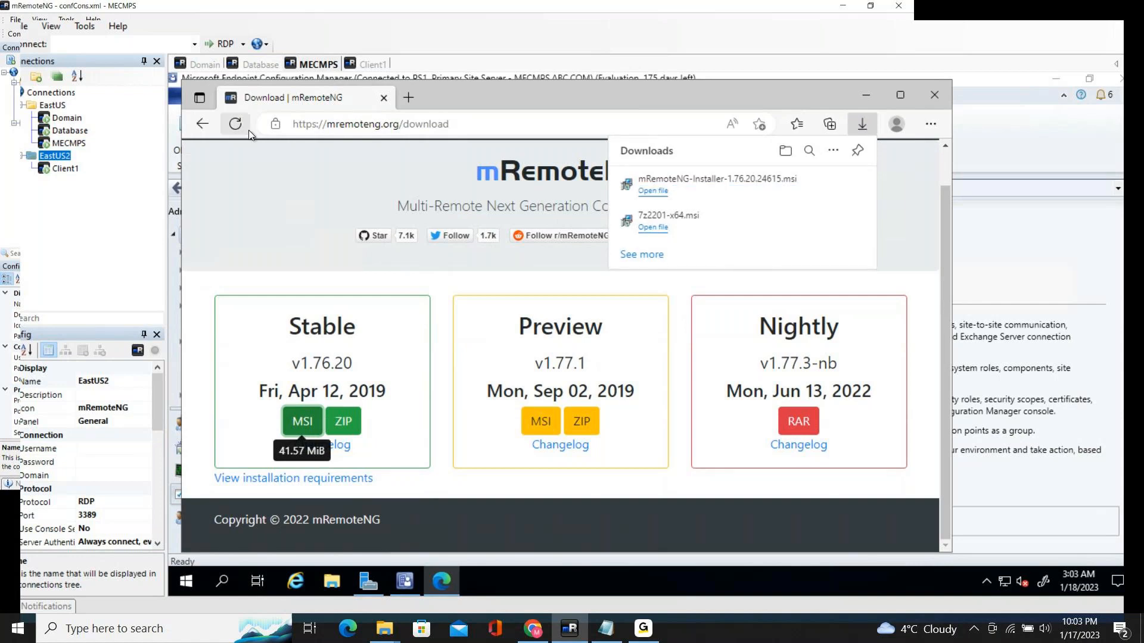
Step: Go back to the Google results and search for "zoom msi installer for windows"
click(202, 125)
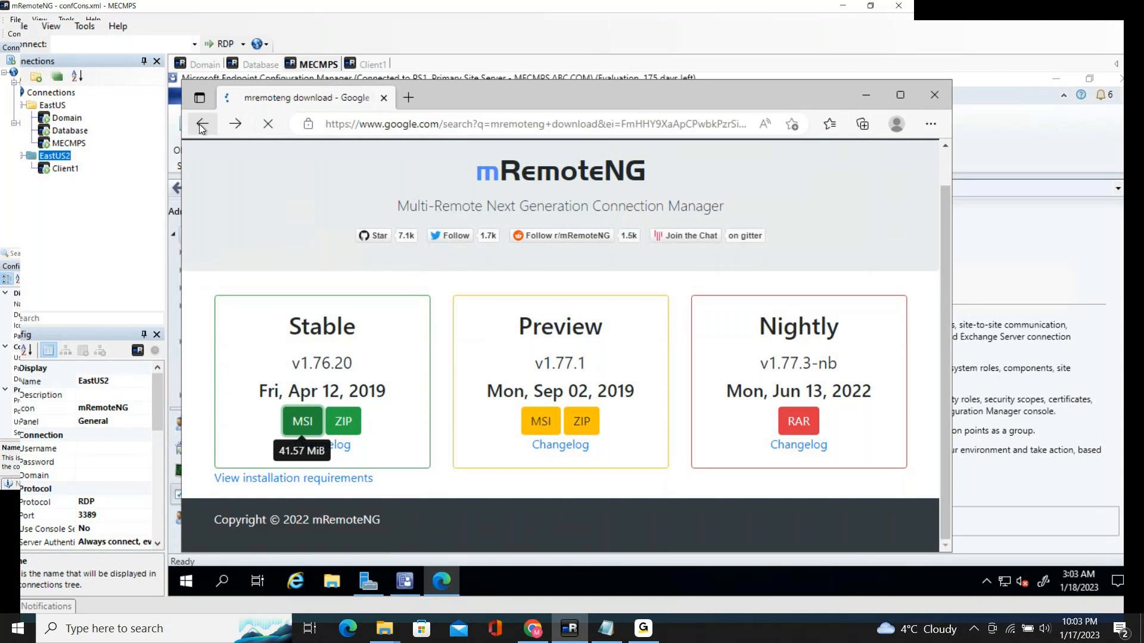
double_click(405, 174)
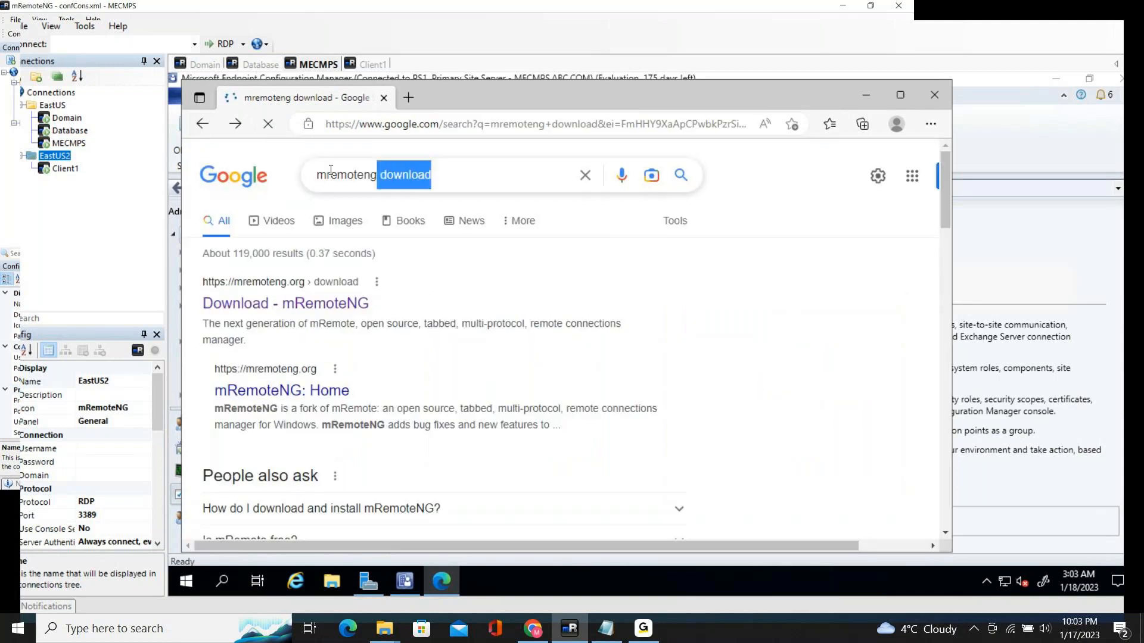
drag(331, 171, 298, 171)
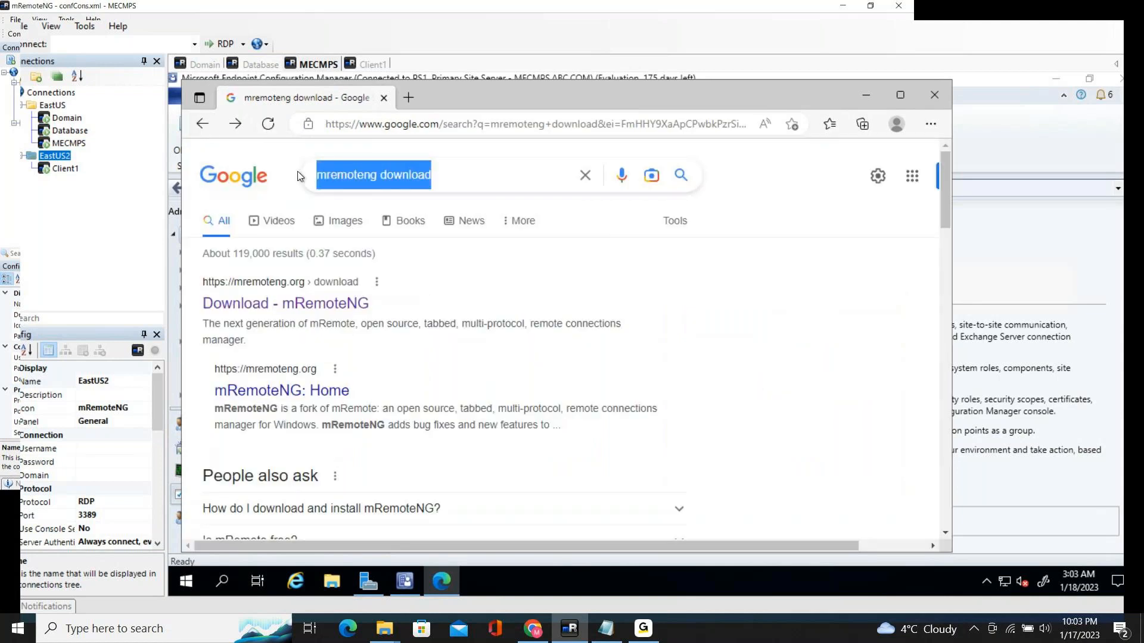
text(zoom)
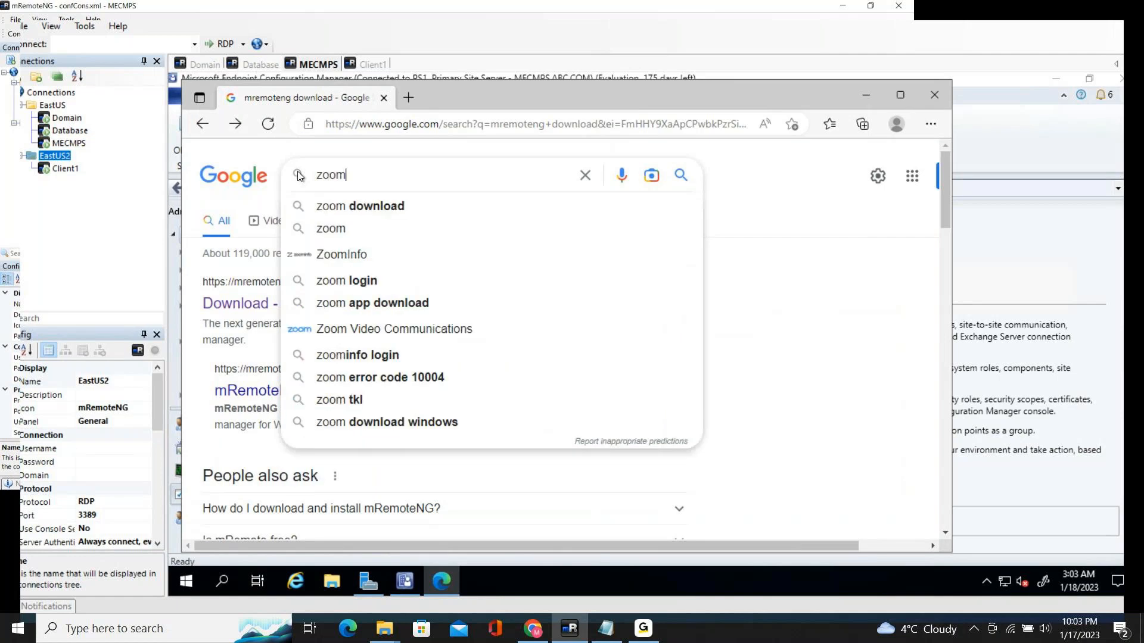
text(m)
key(BackSpace)
text(msi)
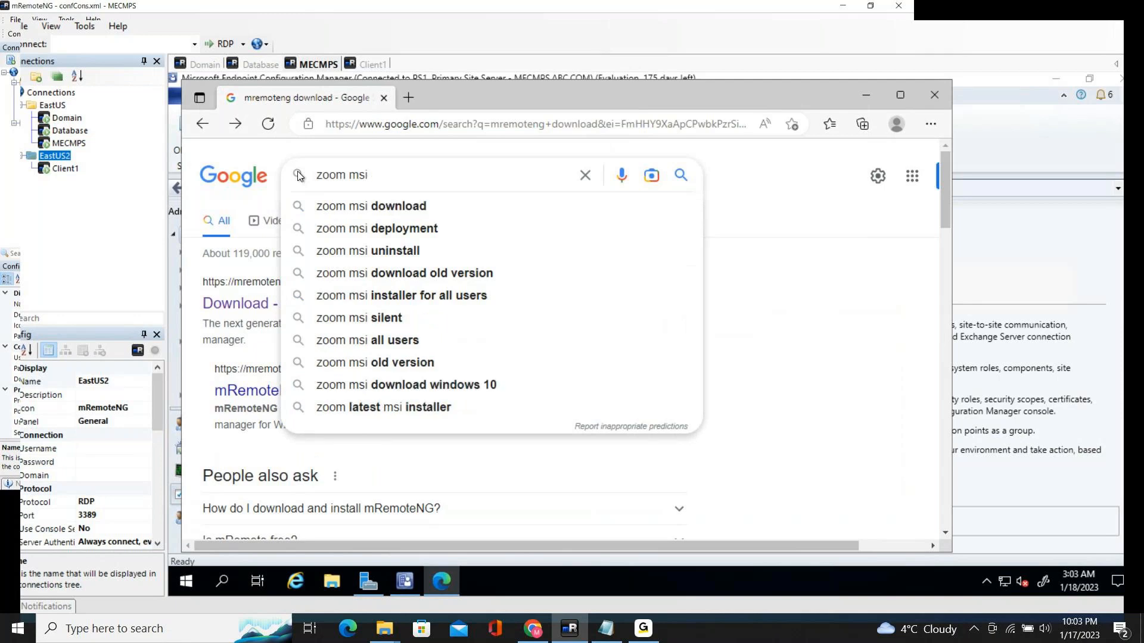
key(Down)
key(BackSpace)
key(BackSpace)
key(BackSpace)
key(BackSpace)
key(BackSpace)
key(BackSpace)
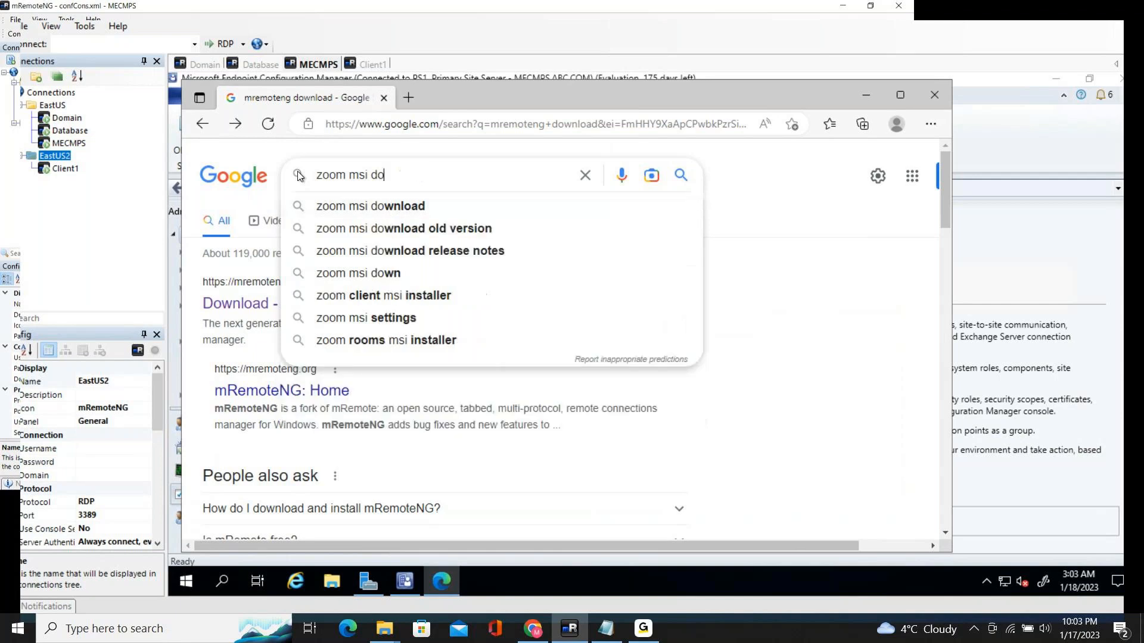
key(BackSpace)
key(BackSpace)
text(insta)
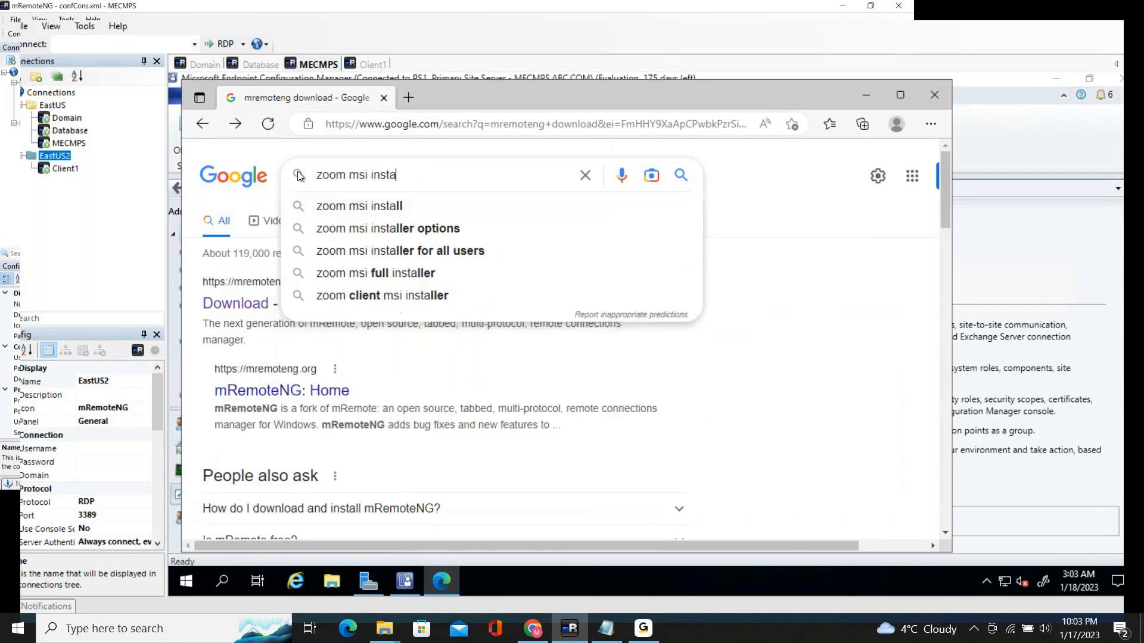
text(ller )
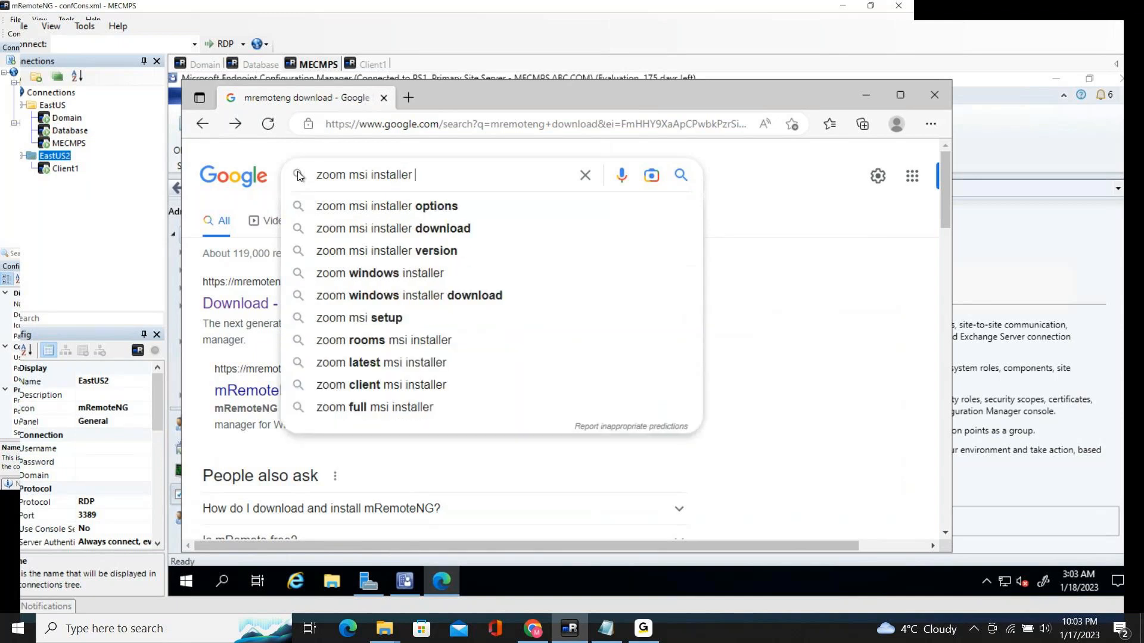
text(for windows)
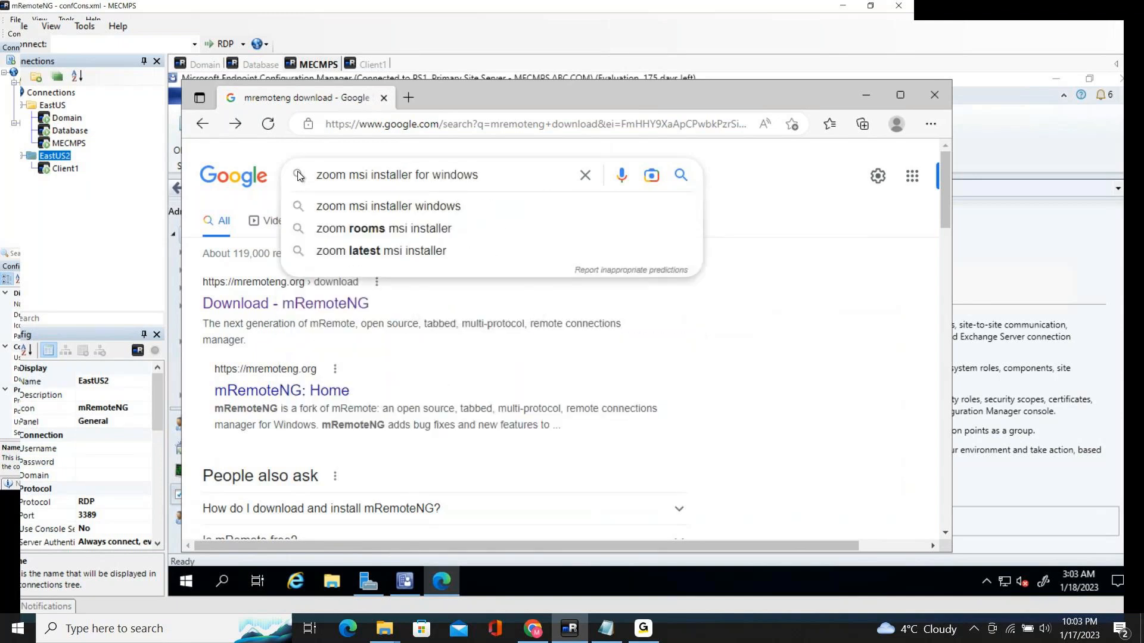
key(Return)
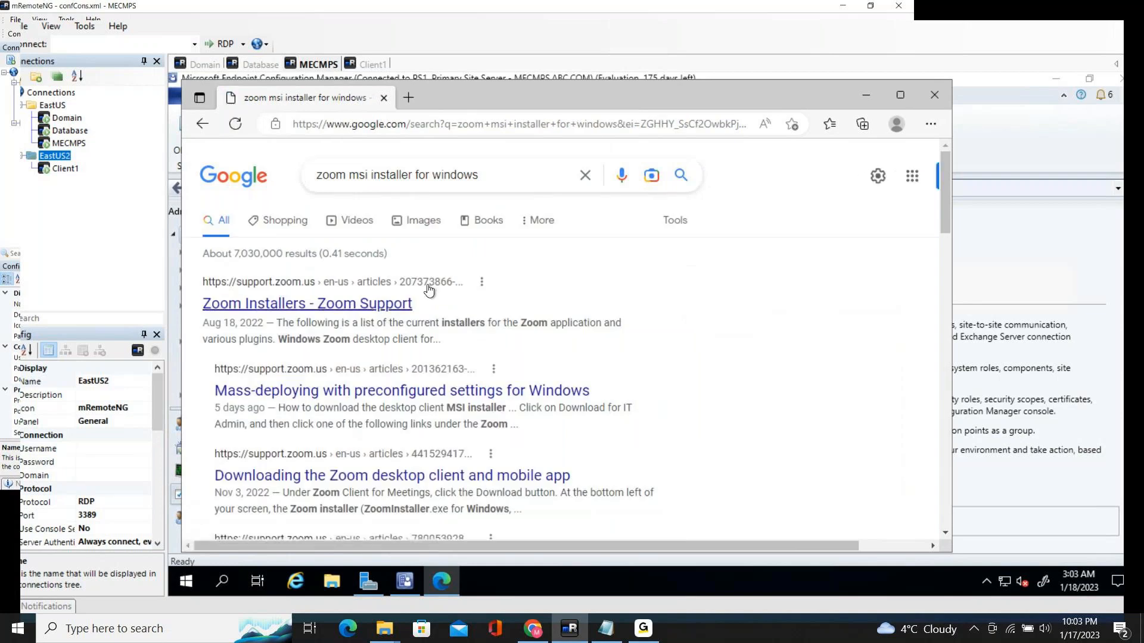
Step: Open the Zoom Installers support page, dismiss the cookie notice and download the Windows "Zoom desktop client for Meetings (64-bit) - MSI installer"
click(248, 313)
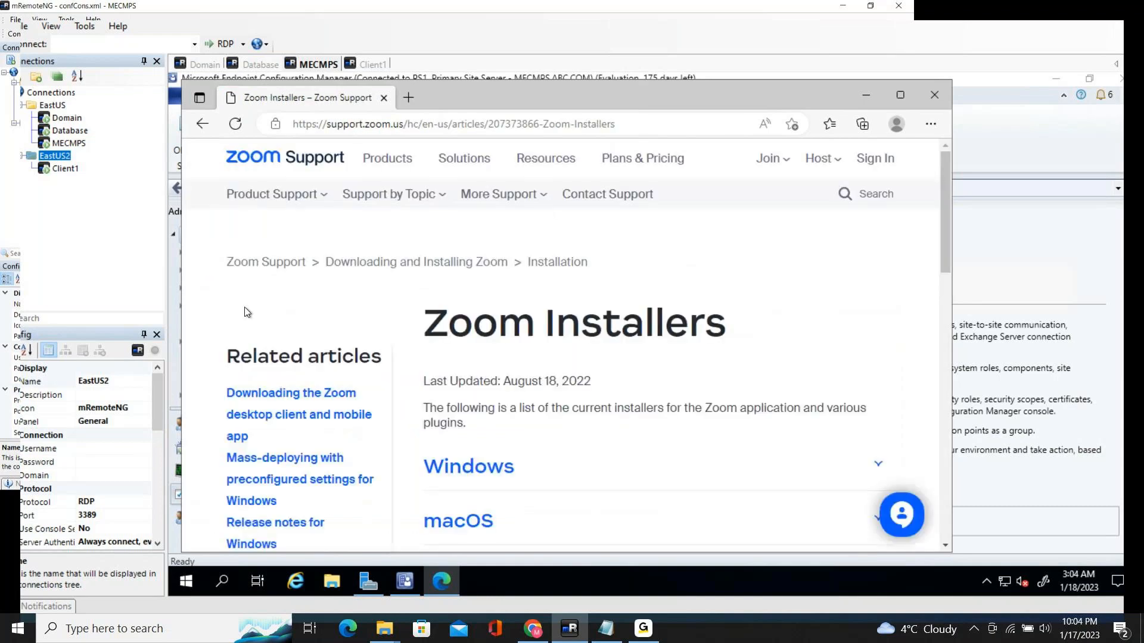
scroll(735, 331, down, 2)
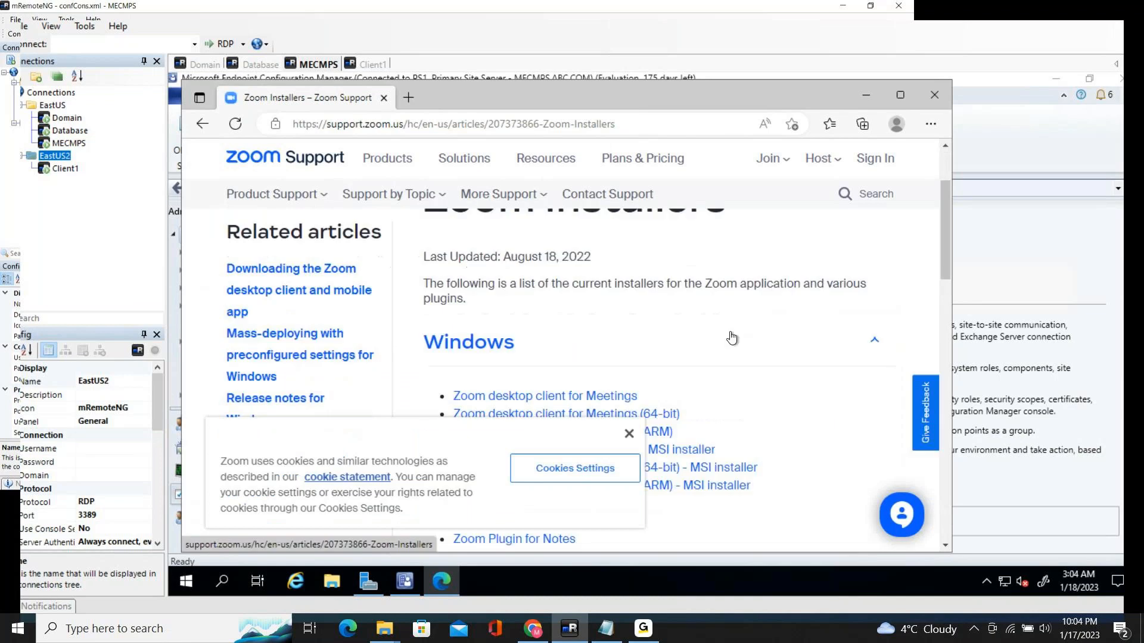
click(629, 435)
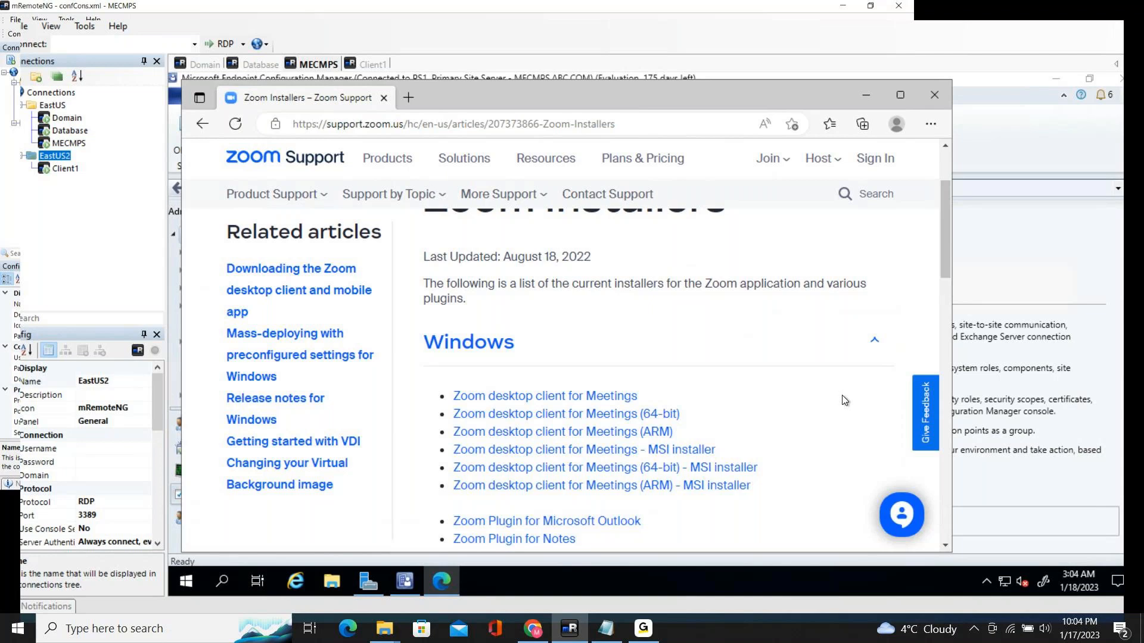
click(690, 471)
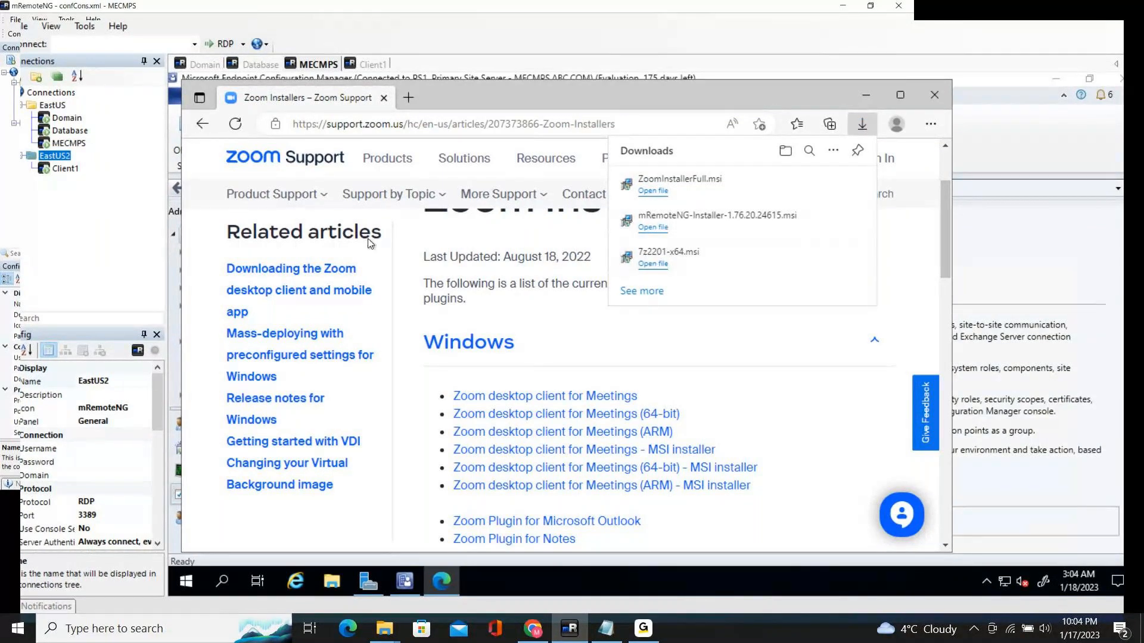
Step: Go back to the Google results and search for "front motion firefox download"
click(202, 128)
click(202, 126)
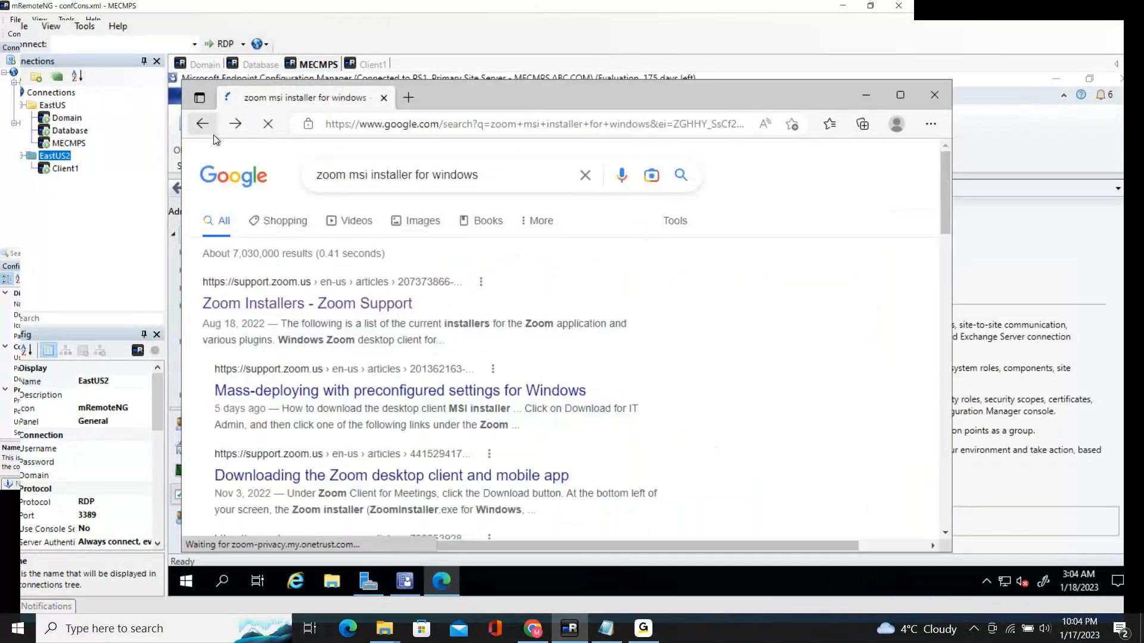
click(300, 183)
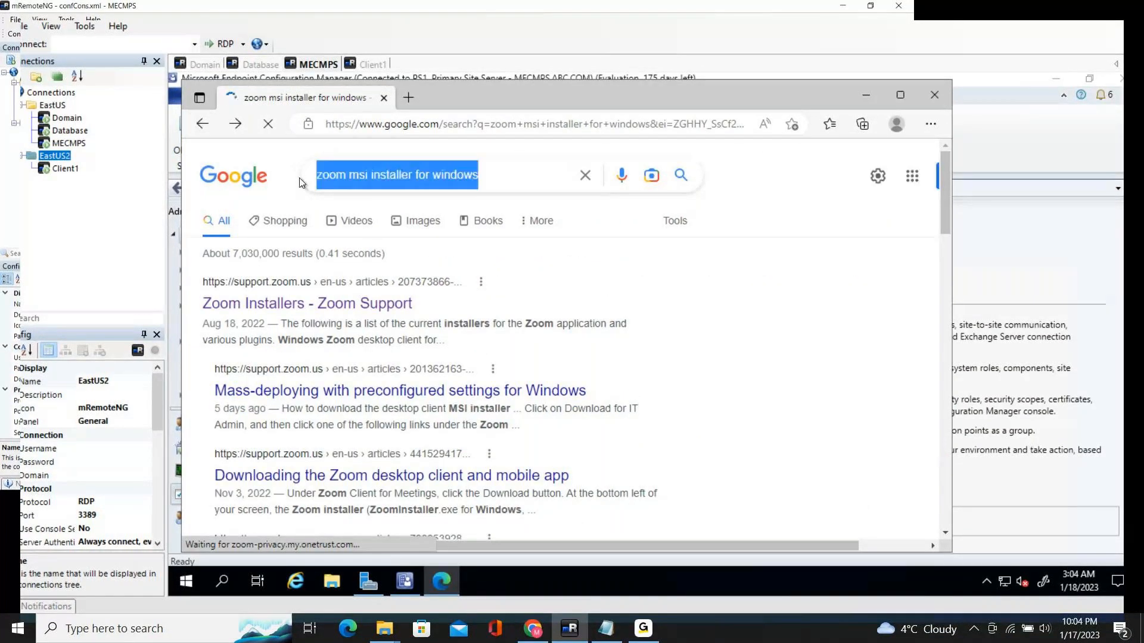
text(fr)
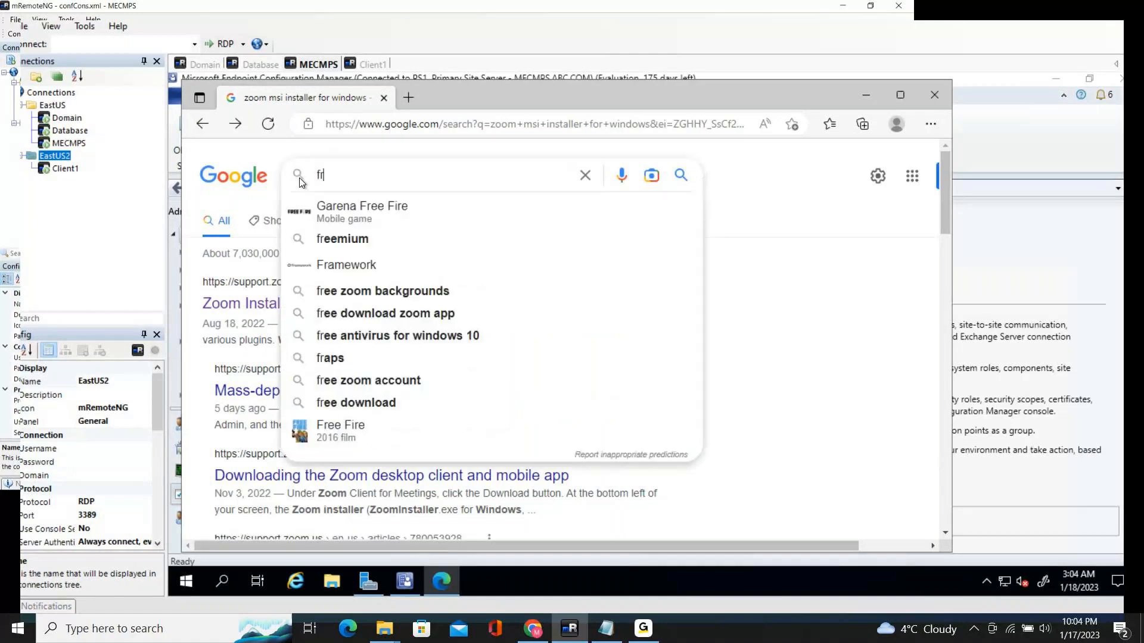
text(om)
key(BackSpace)
text(nt mo)
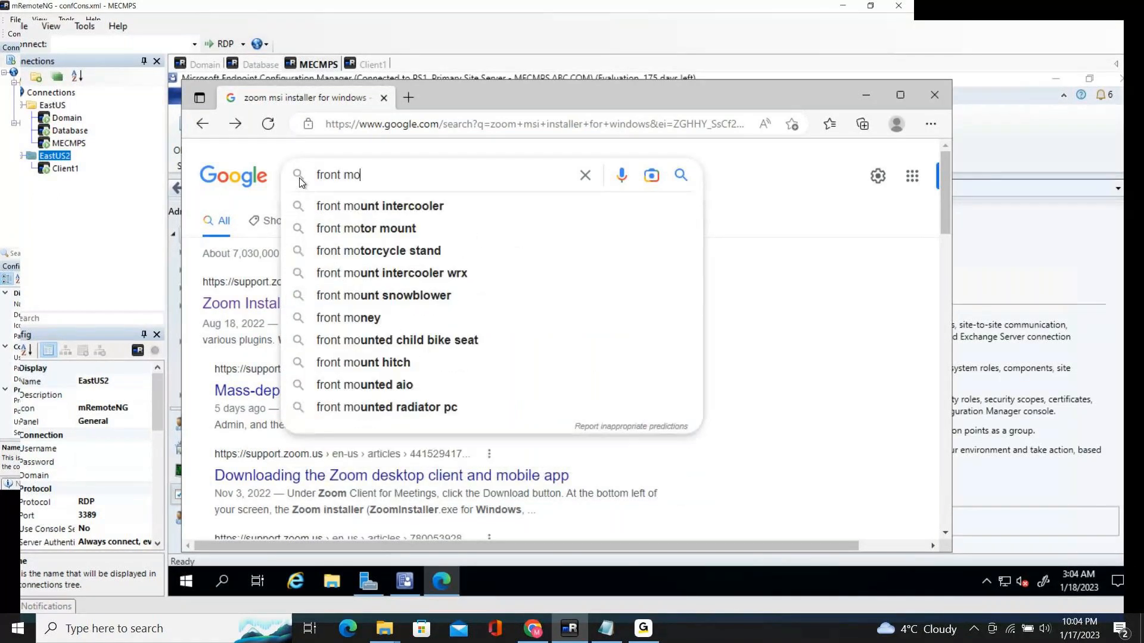
text(tion fi)
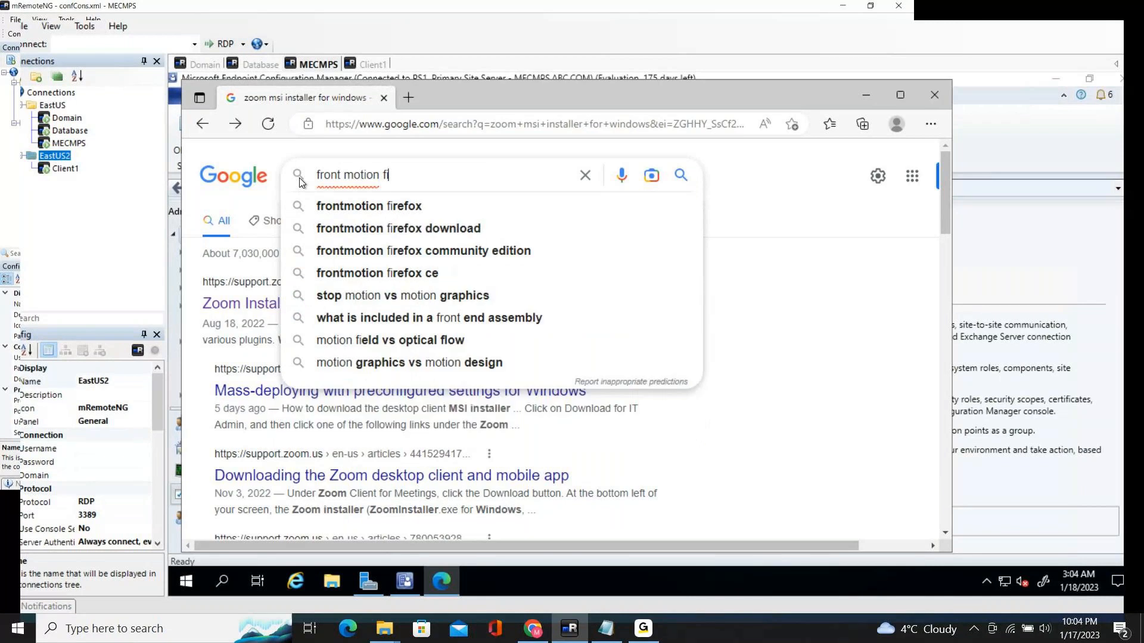
text(refox down)
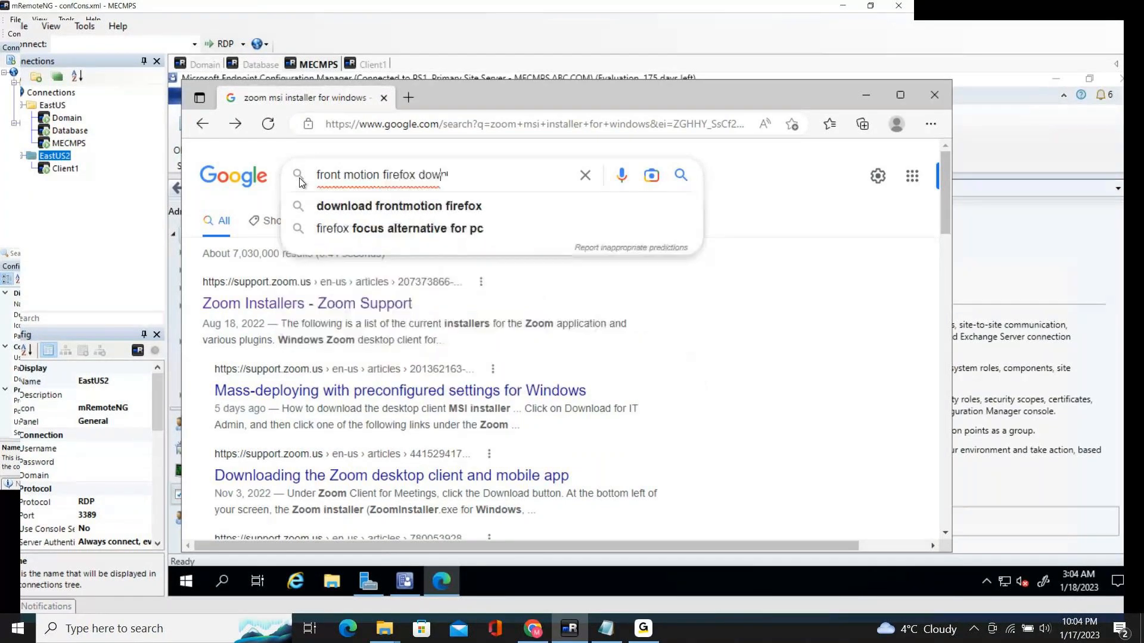
text(load)
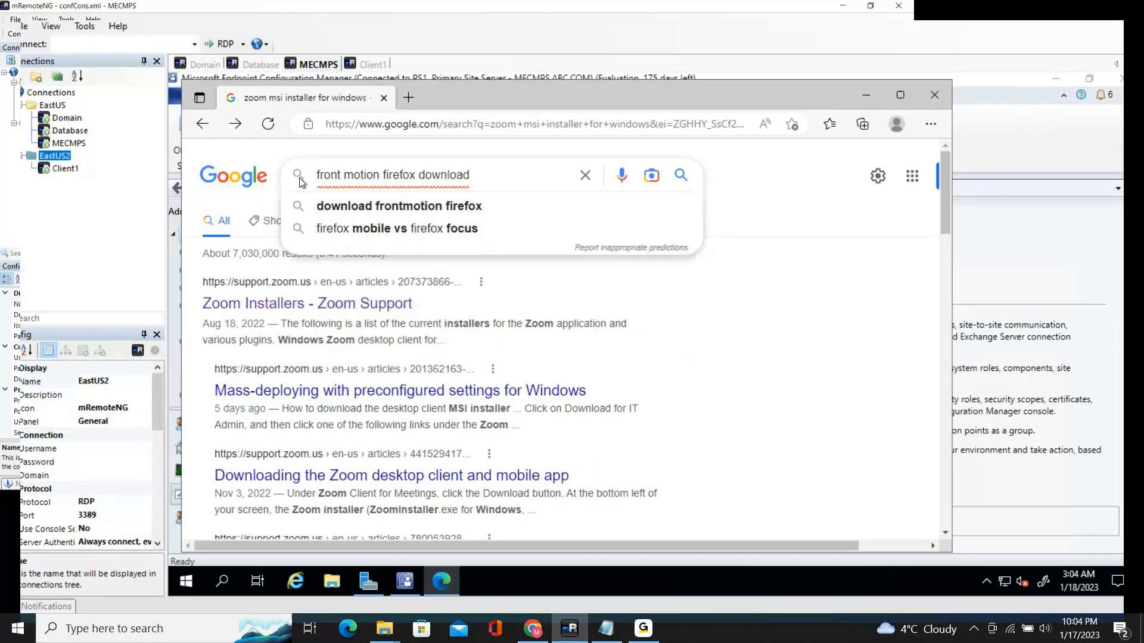
key(Return)
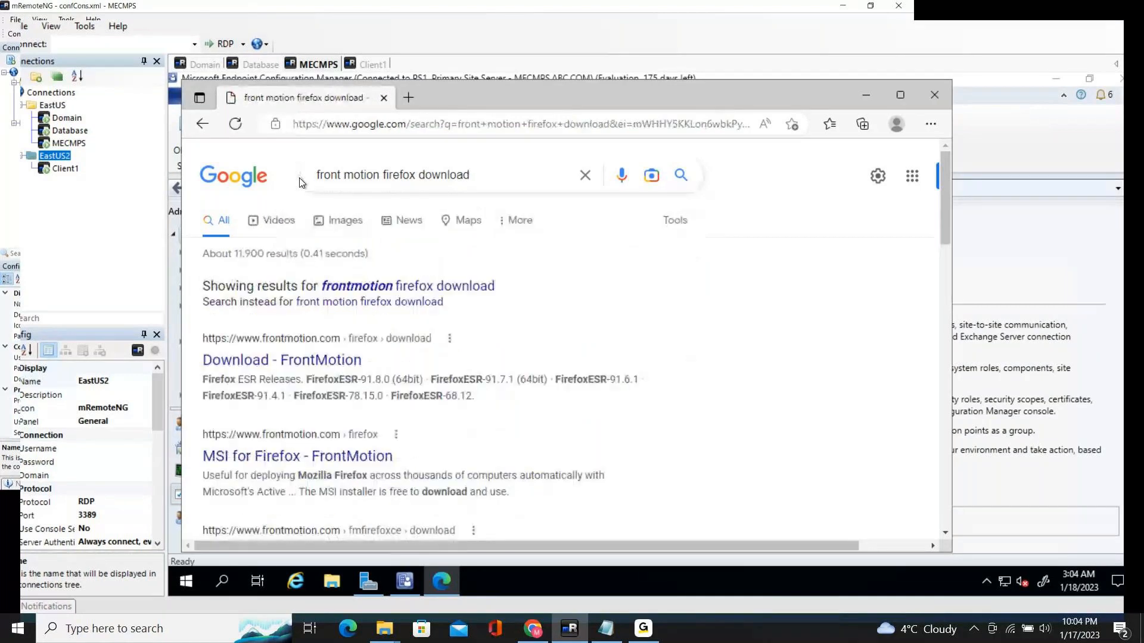
Step: Open FrontMotion's Firefox download page from the search results and go to the Firefox-98.0.1 (64bit) release
click(309, 360)
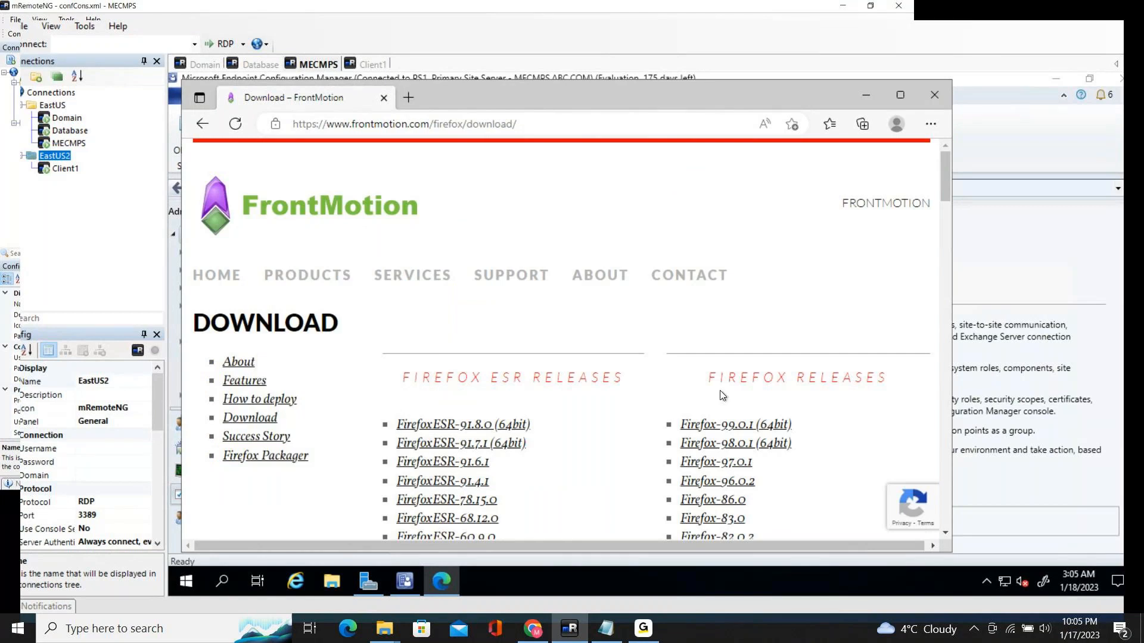
scroll(276, 503, down, 1)
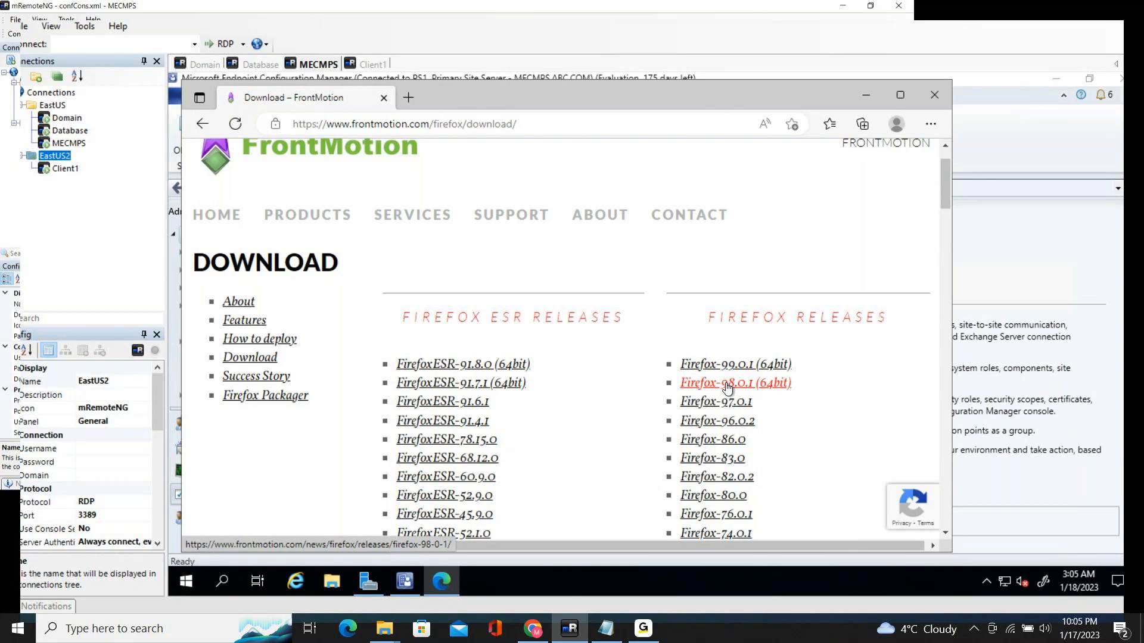
click(710, 387)
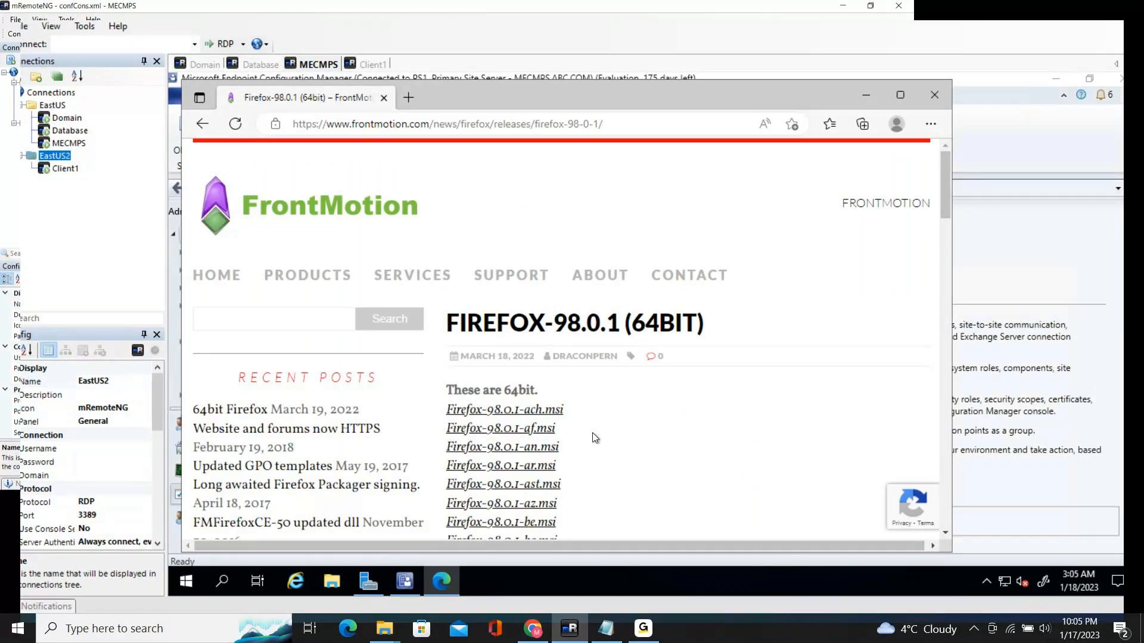
Step: Find the US English installer in the release's file list and download Firefox-98.0.1-en-US.msi
scroll(347, 422, down, 1)
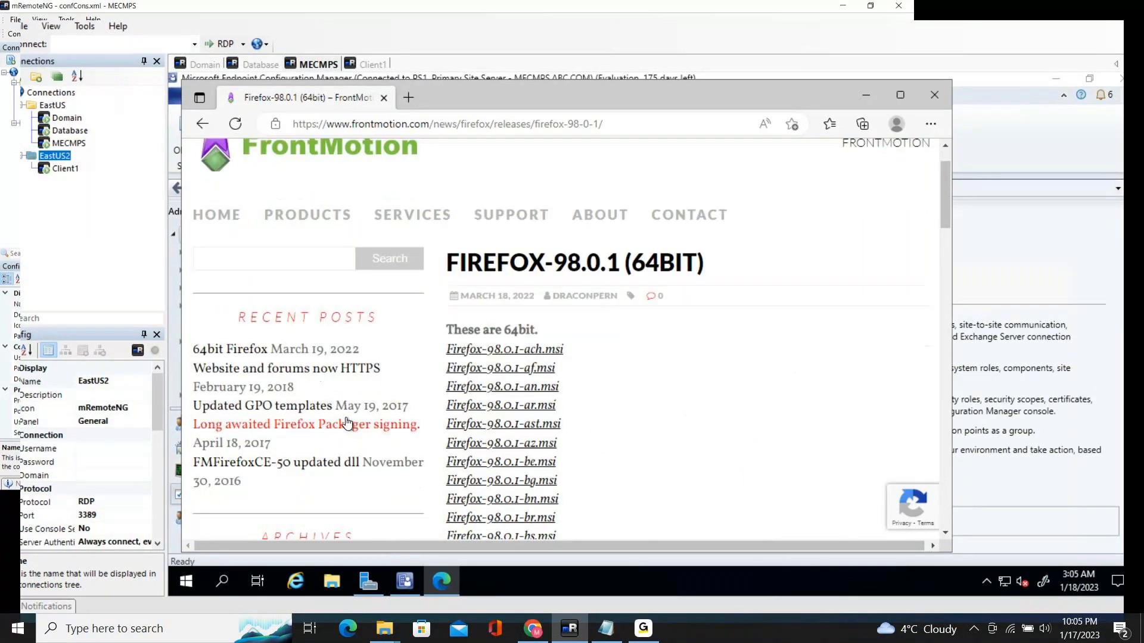
scroll(347, 422, down, 1)
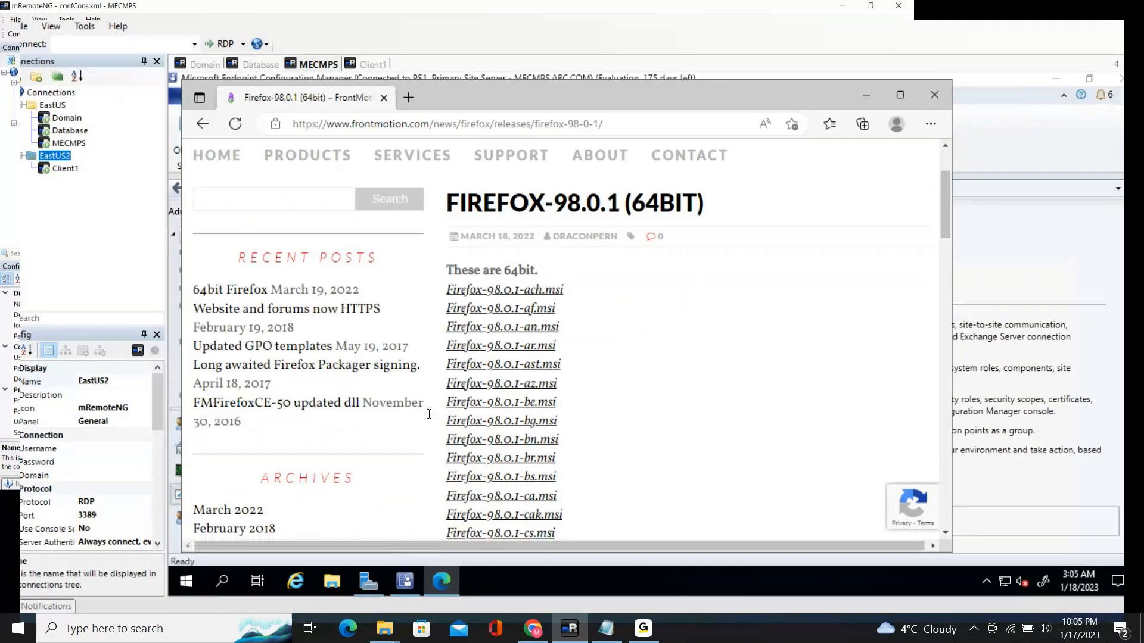
scroll(428, 418, down, 1)
scroll(428, 416, down, 1)
scroll(429, 416, up, 1)
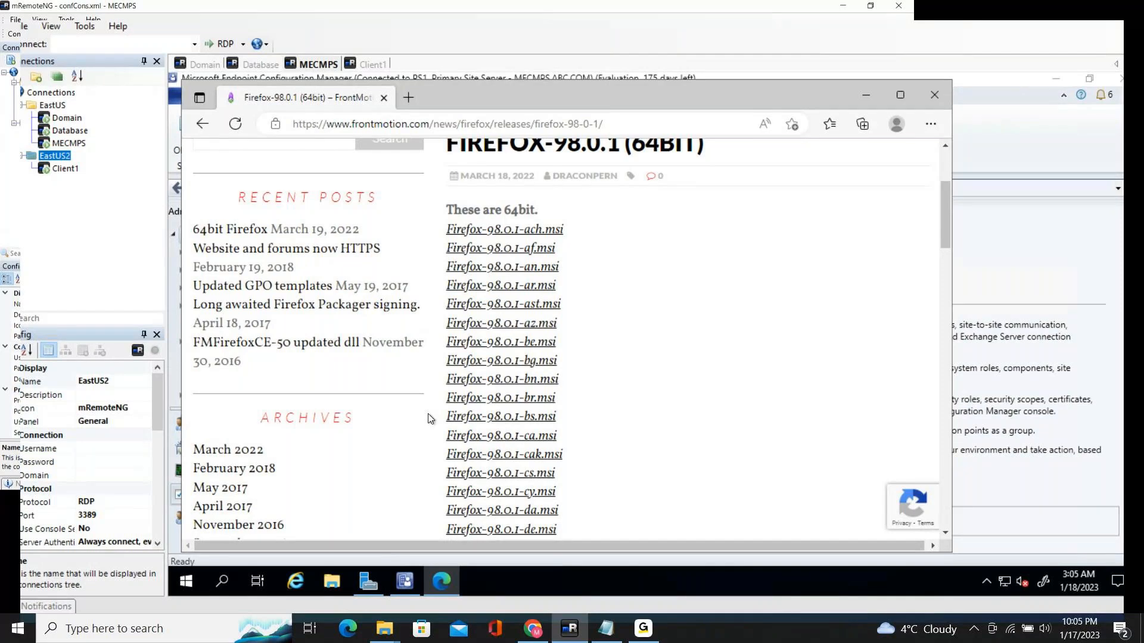
scroll(428, 419, down, 3)
scroll(649, 374, down, 2)
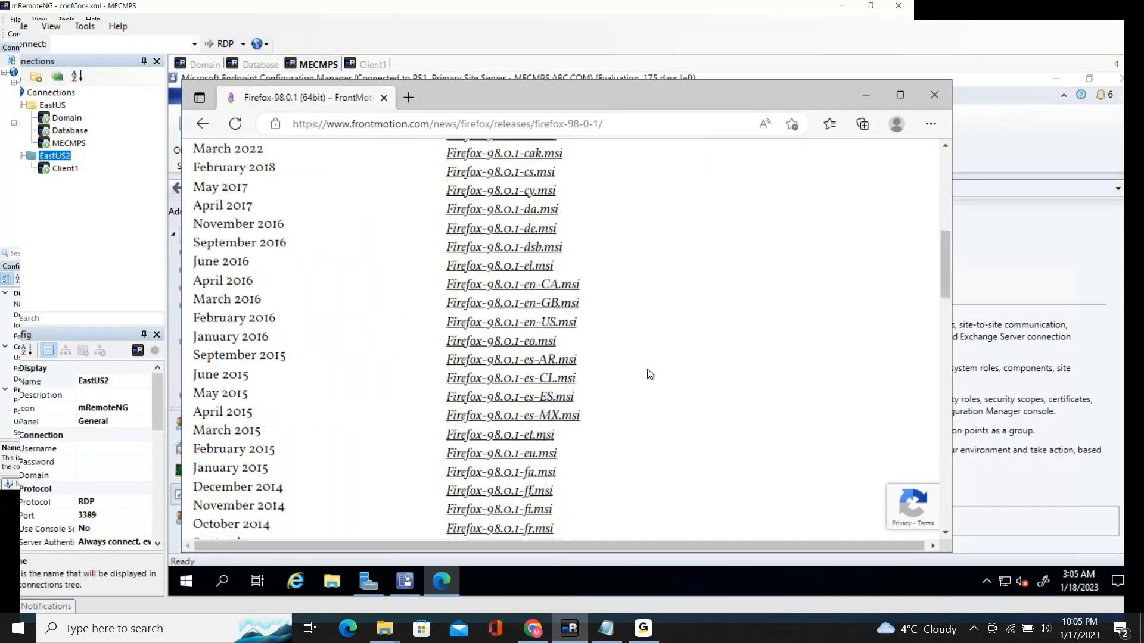
scroll(650, 373, down, 3)
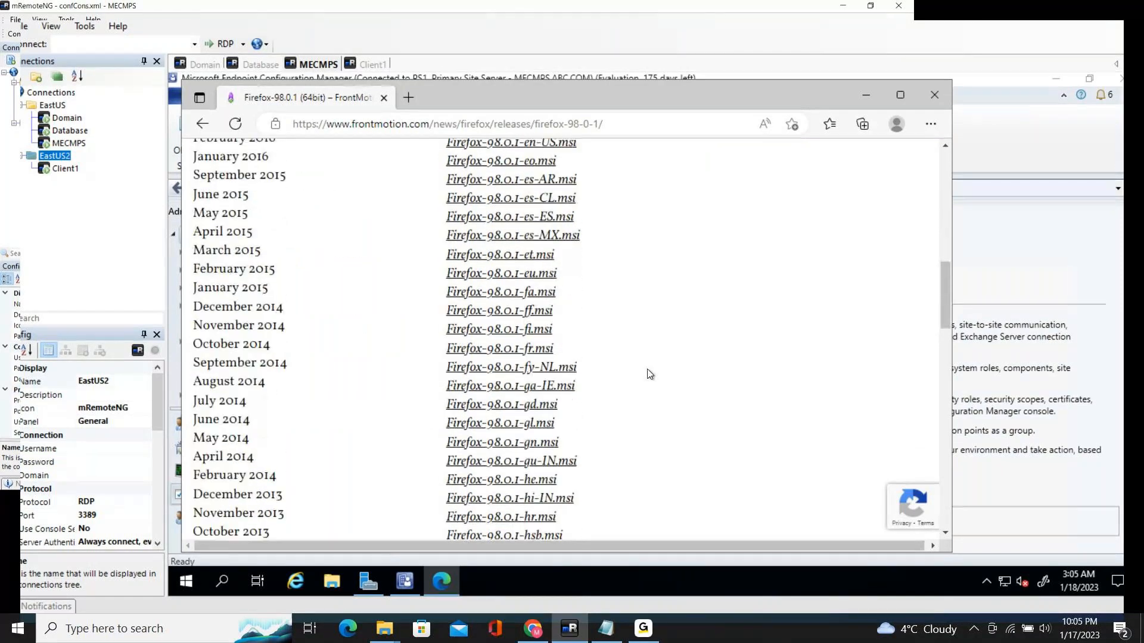
scroll(649, 373, down, 1)
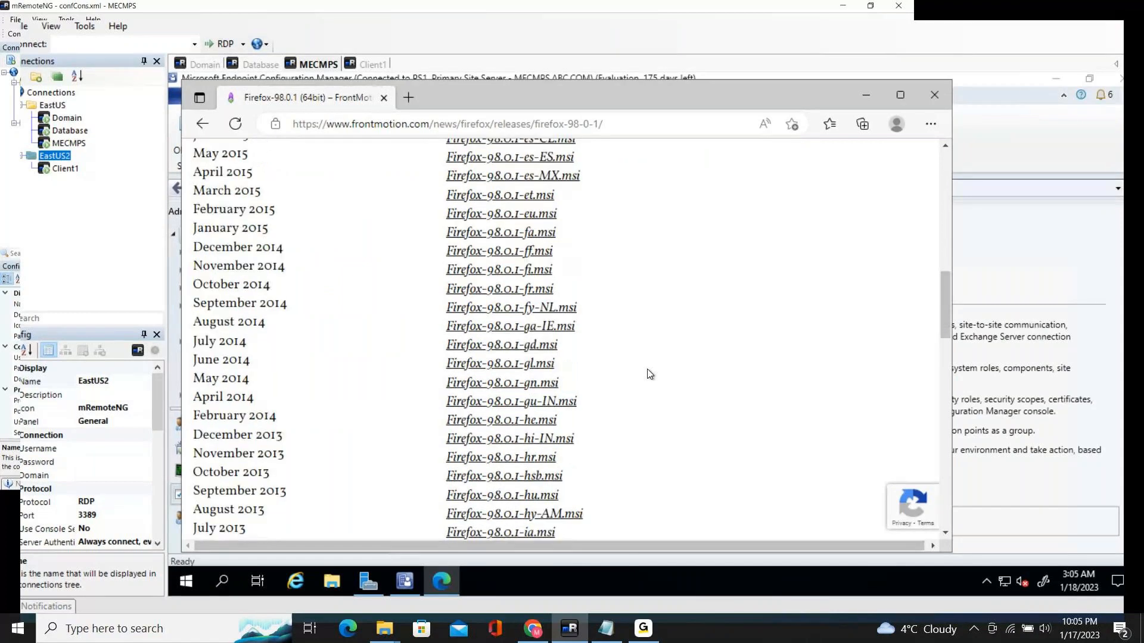
scroll(650, 373, down, 1)
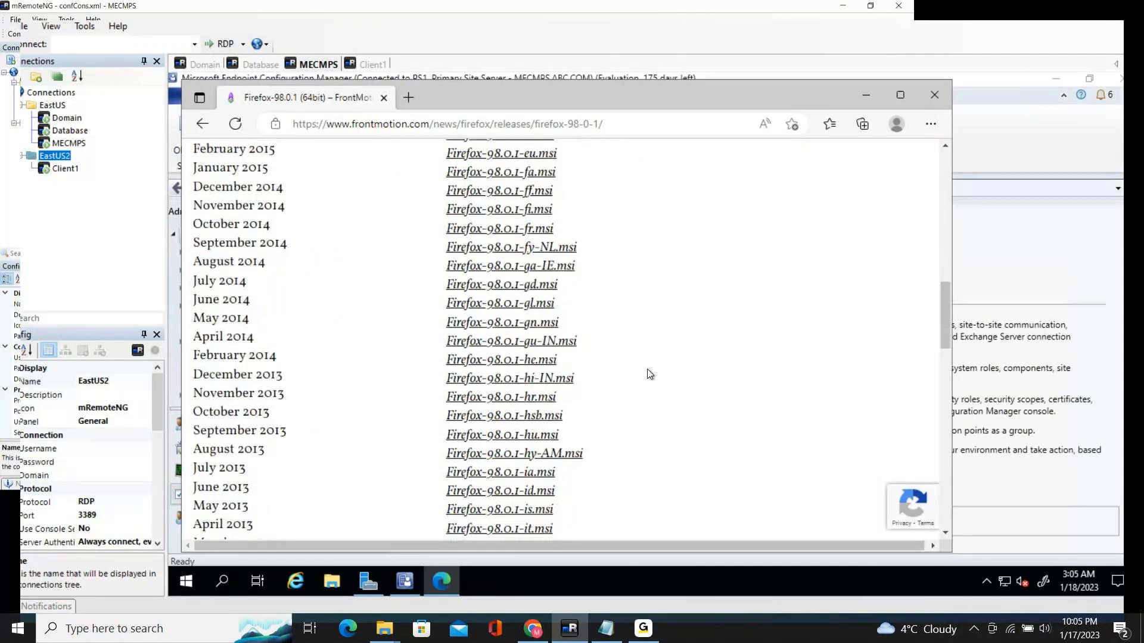
scroll(650, 373, up, 1)
scroll(649, 373, up, 1)
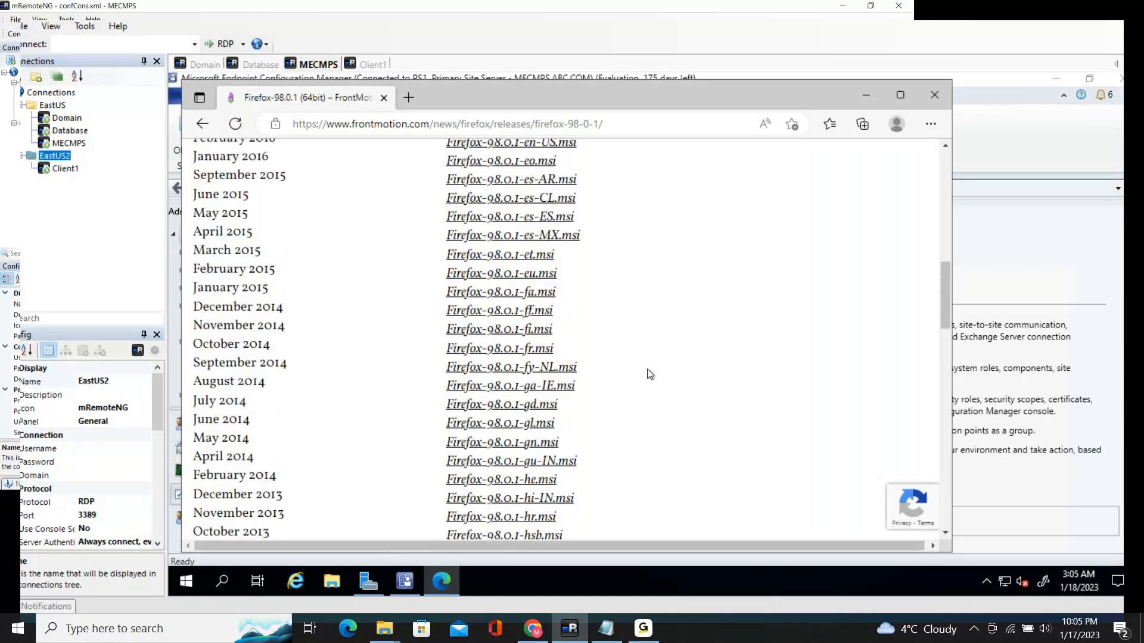
scroll(649, 374, up, 1)
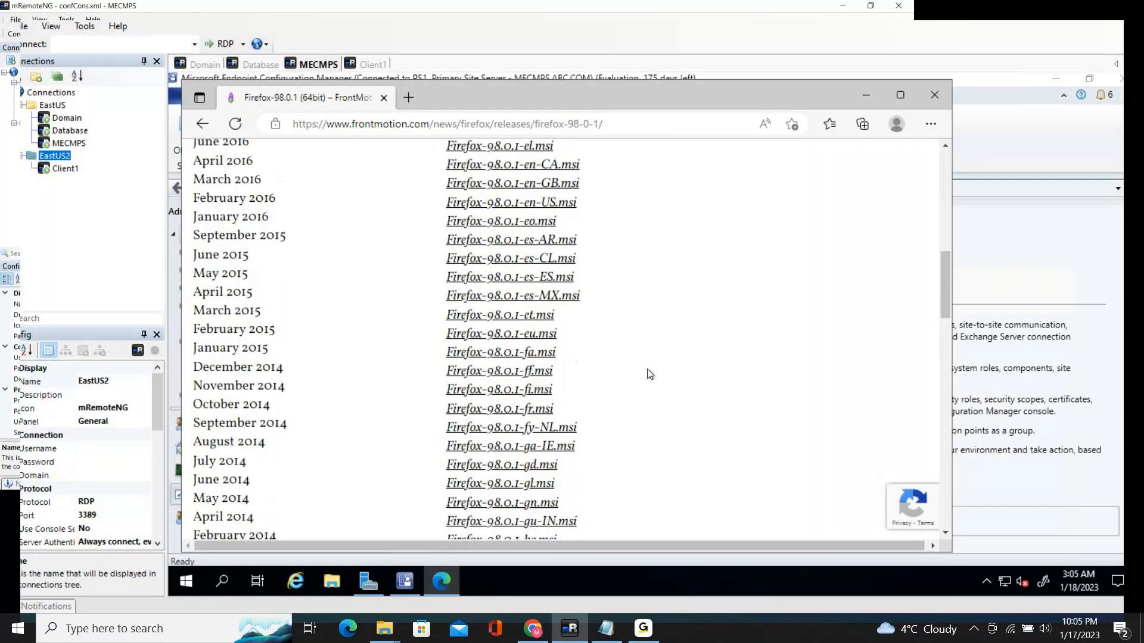
scroll(649, 374, up, 2)
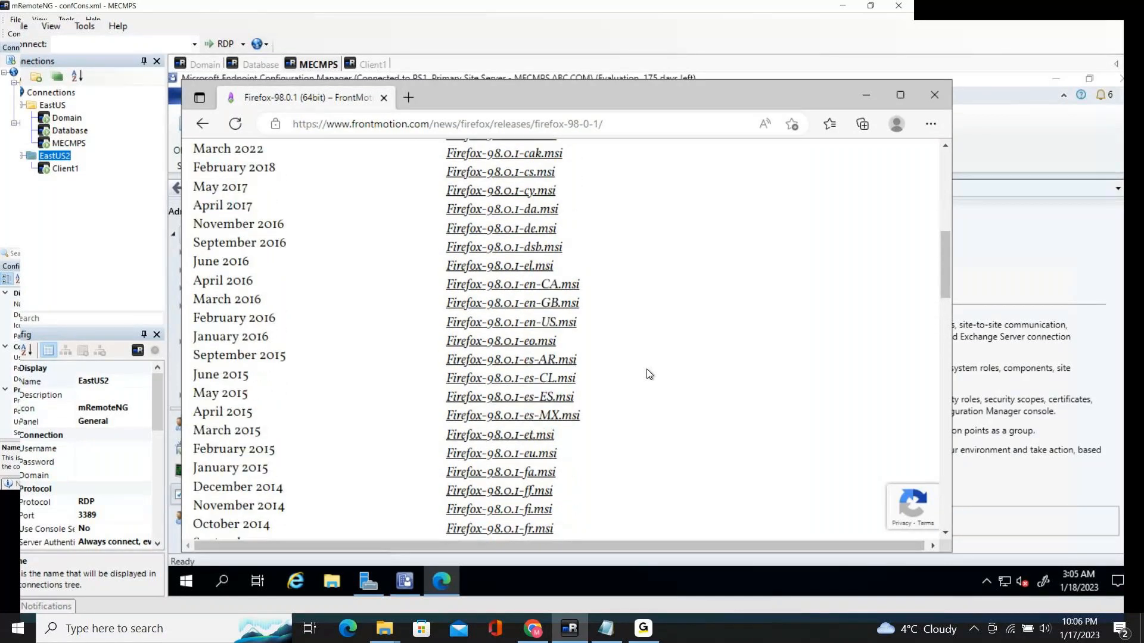
click(548, 327)
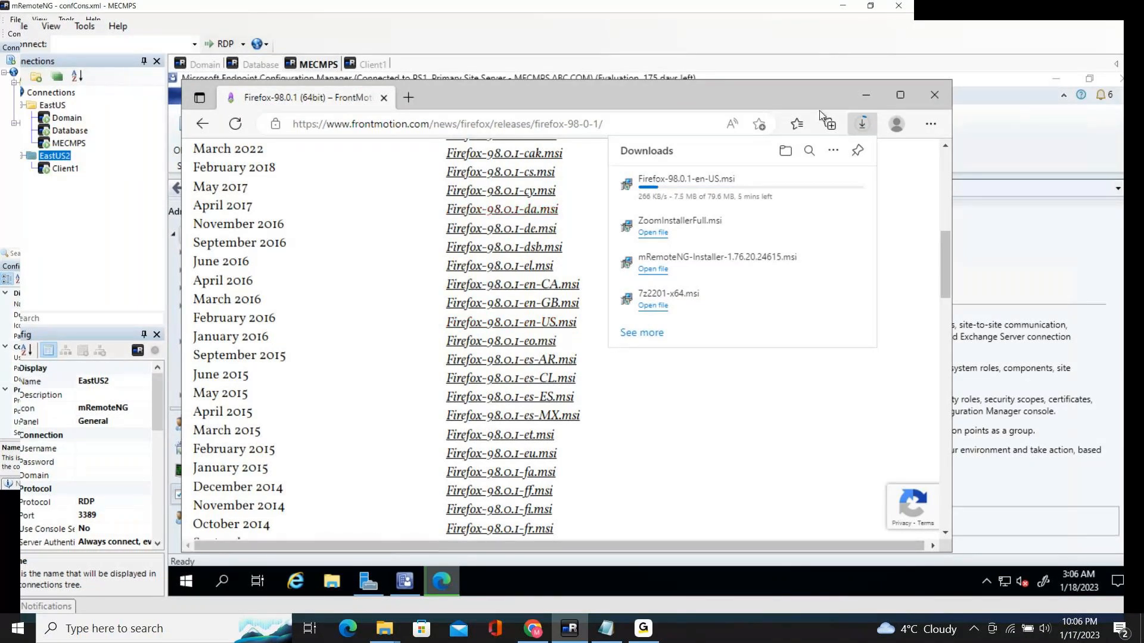
Step: Minimize the browser and show the Device Collections in the Configuration Manager console's Assets and Compliance workspace
click(861, 91)
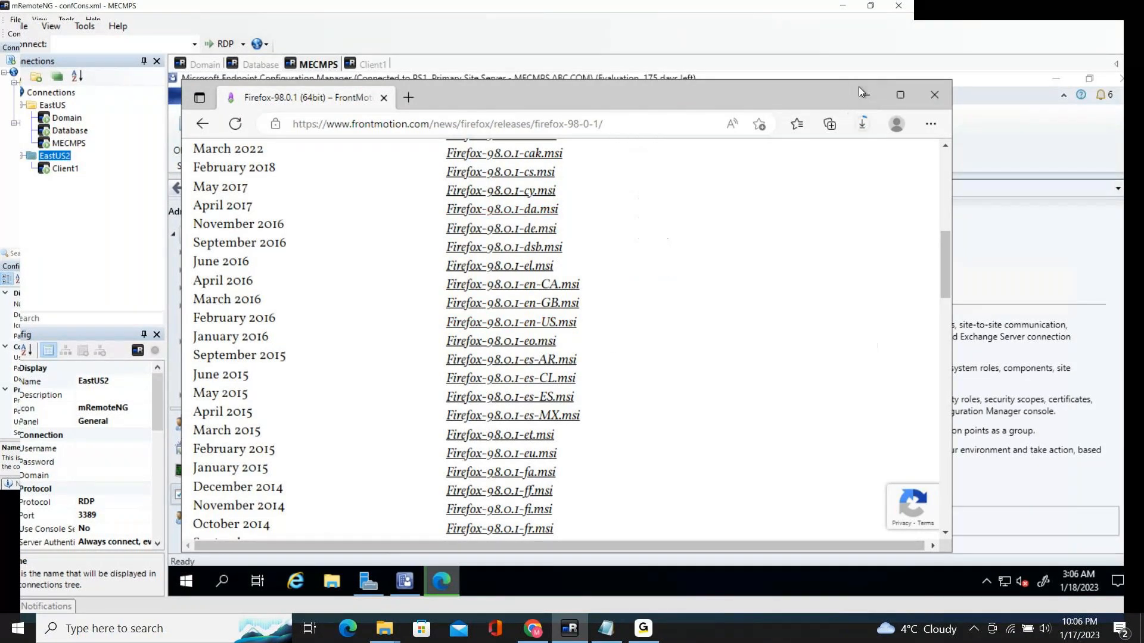
click(861, 90)
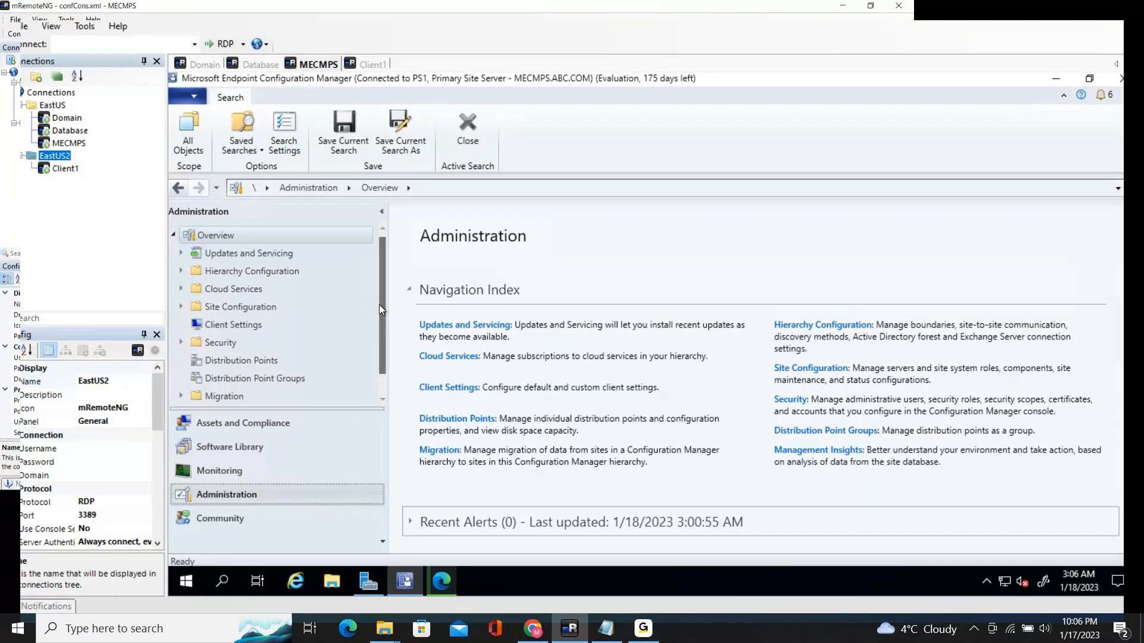
drag(386, 266, 387, 266)
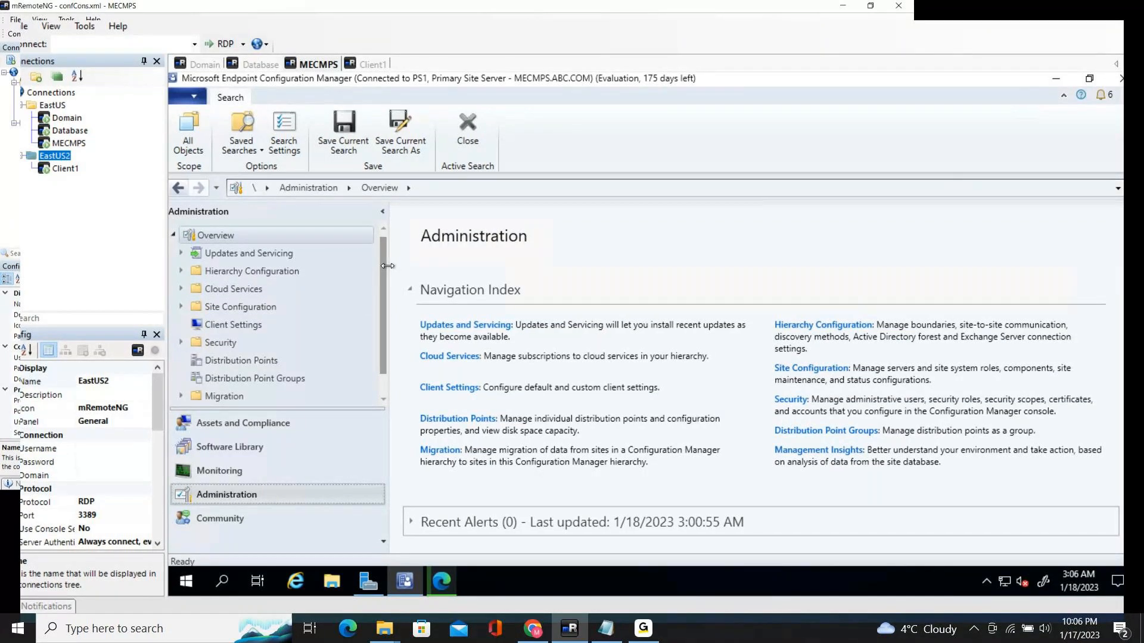
click(243, 423)
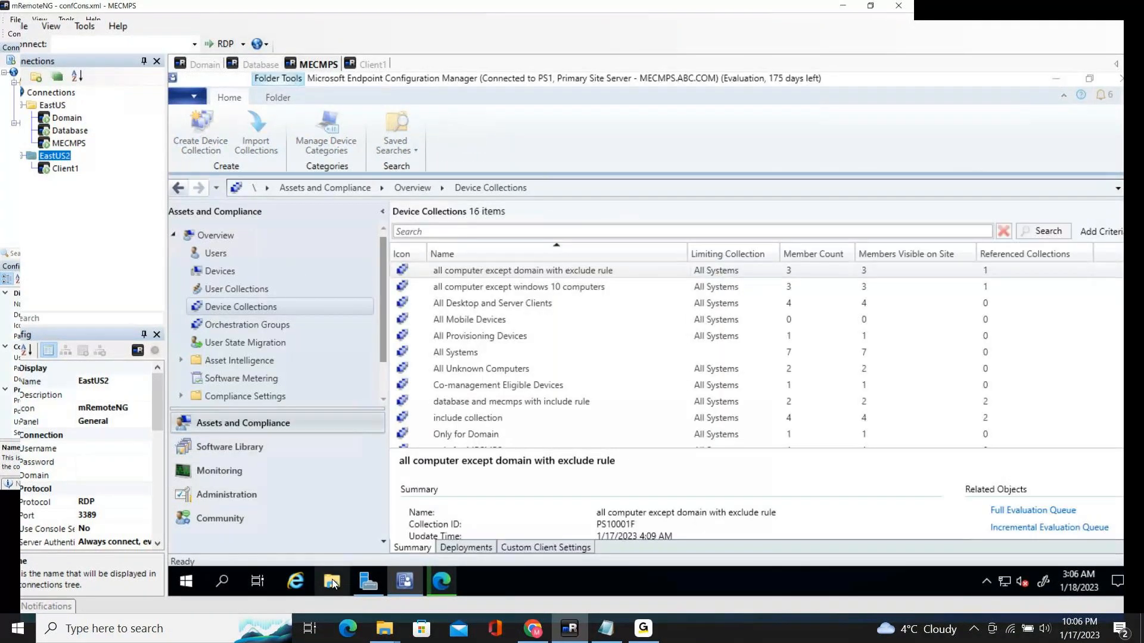
Step: Open the server's Downloads folder in File Explorer and turn on the display of file name extensions
click(332, 582)
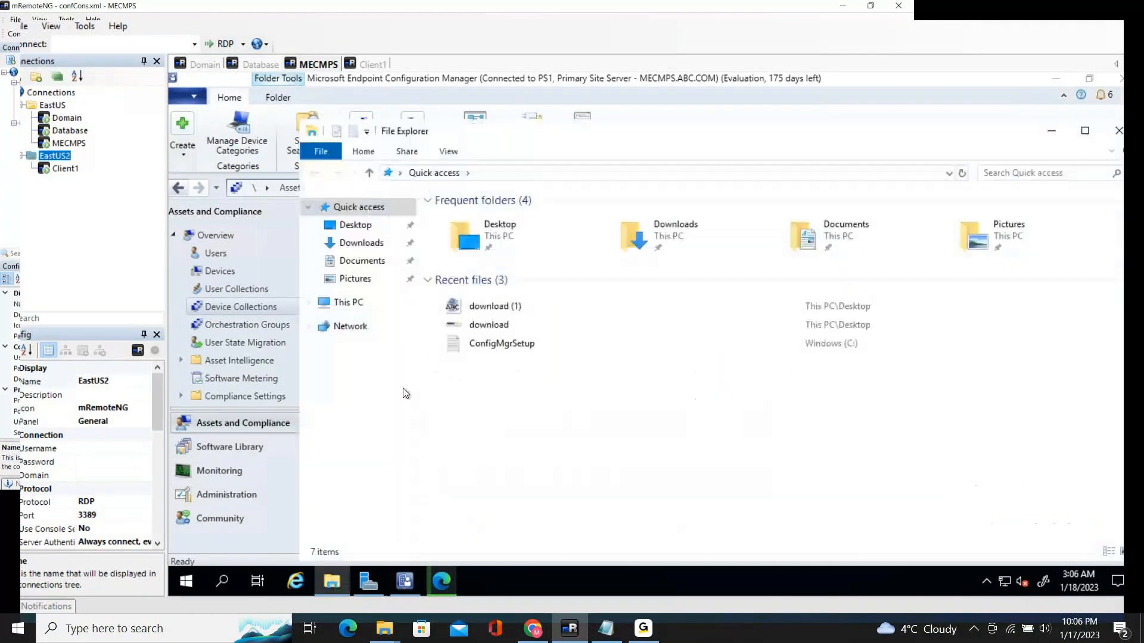
click(361, 243)
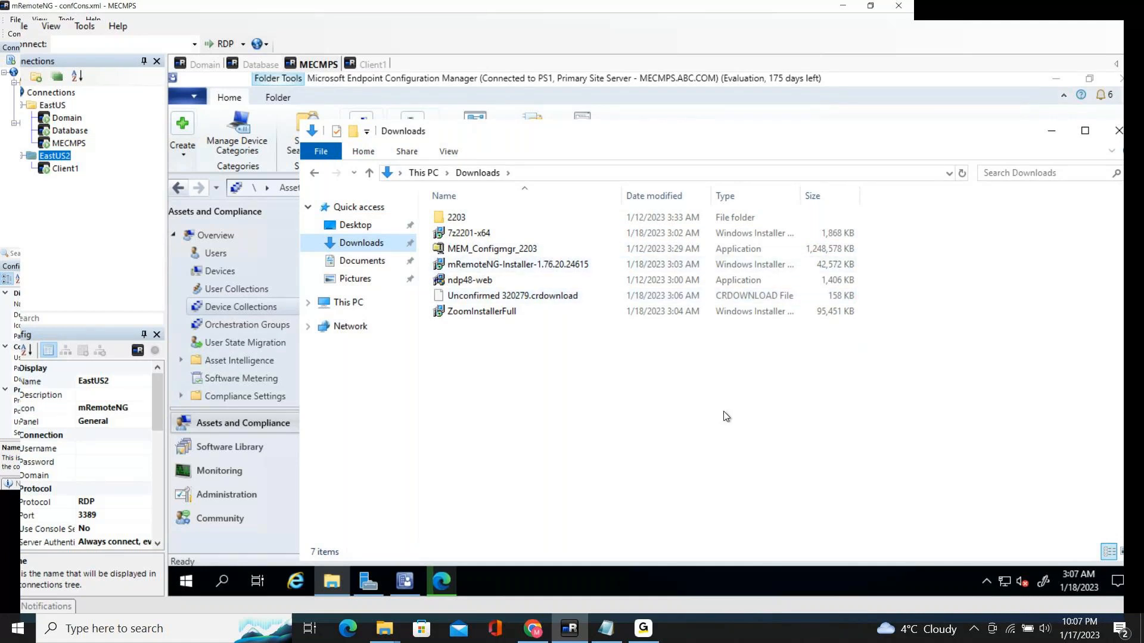
click(449, 153)
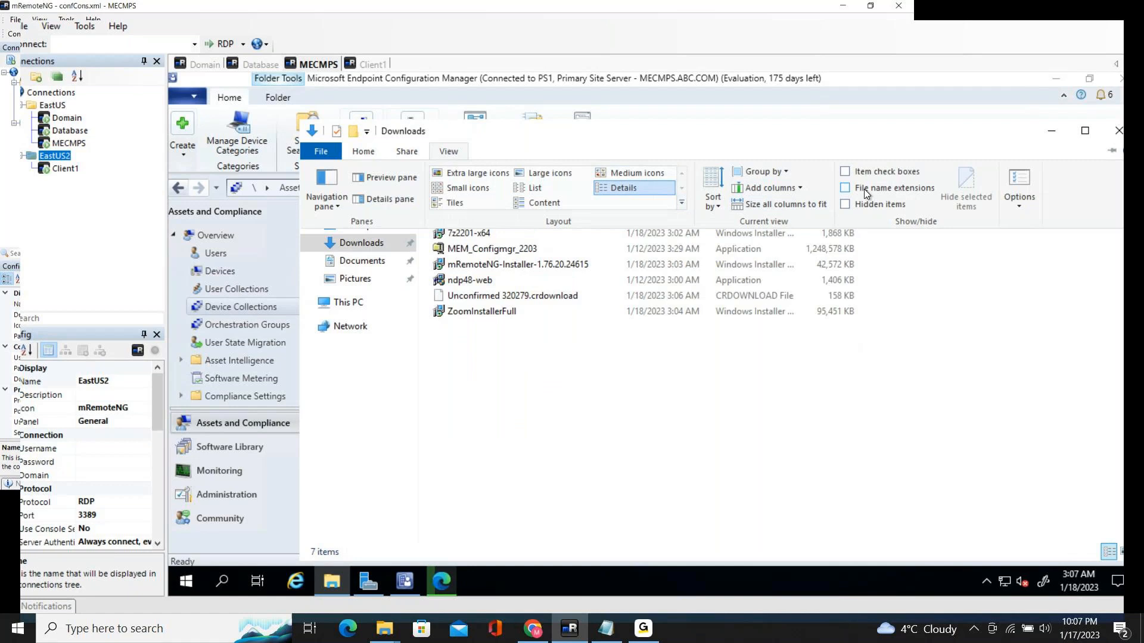
click(845, 188)
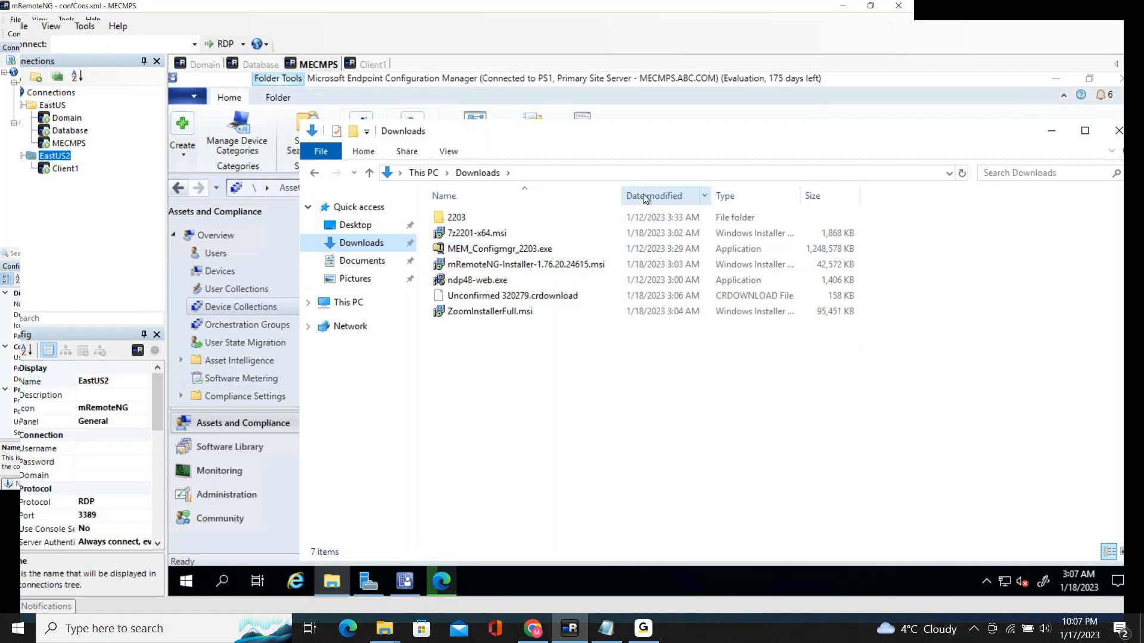
Step: Delete the 2203 folder, MEM_Configmgr_2203.exe and ndp48-web.exe from the Downloads folder
right_click(448, 217)
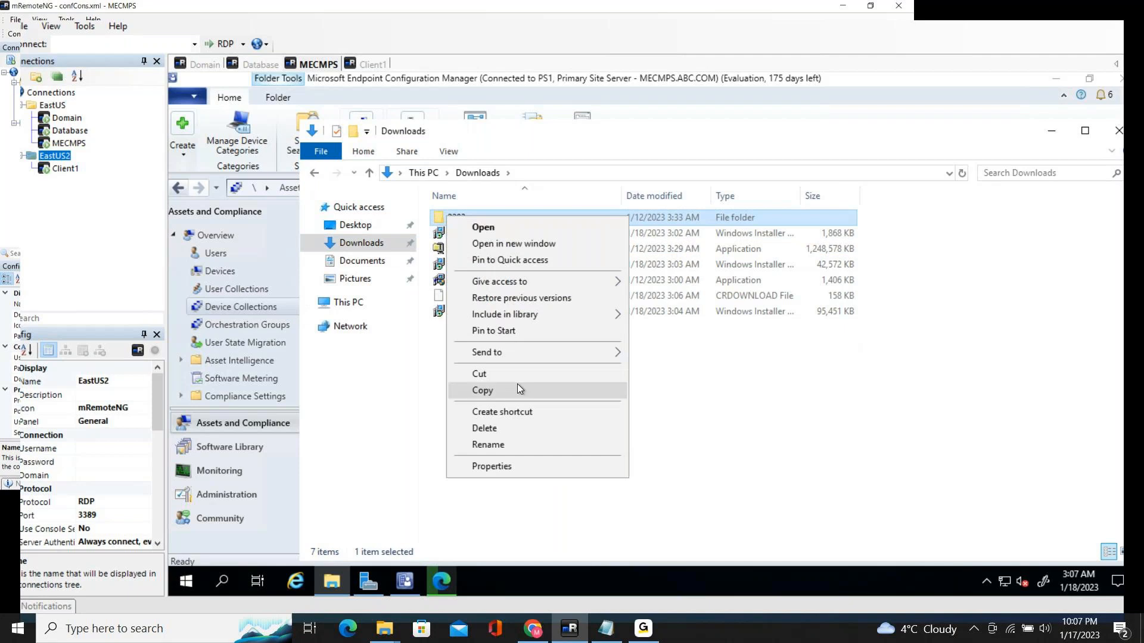
click(500, 428)
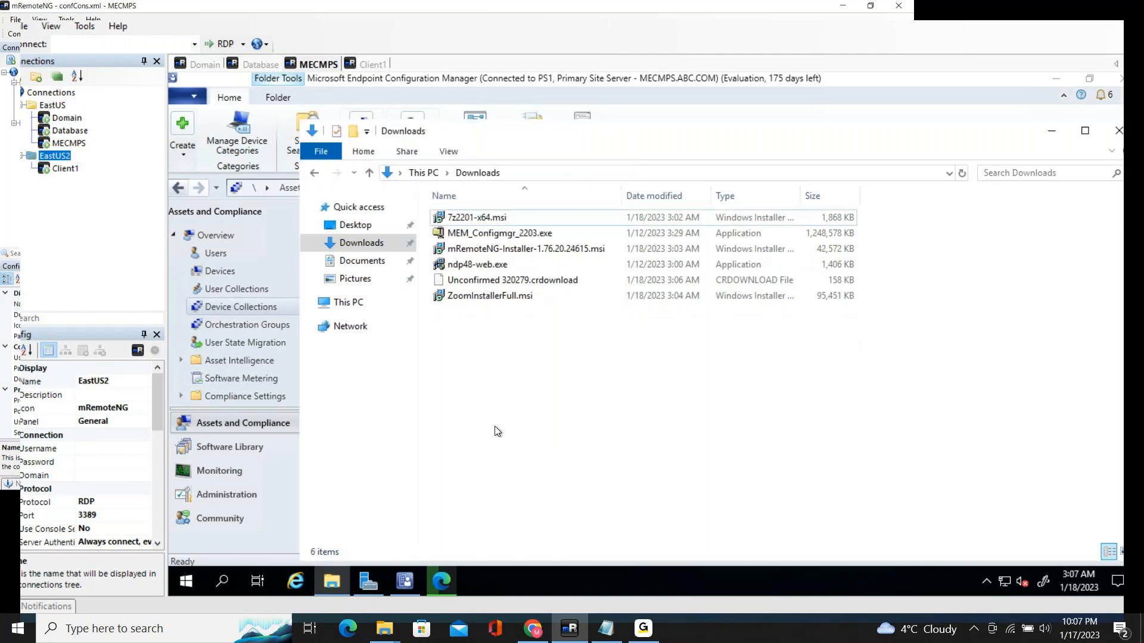
click(564, 234)
right_click(563, 234)
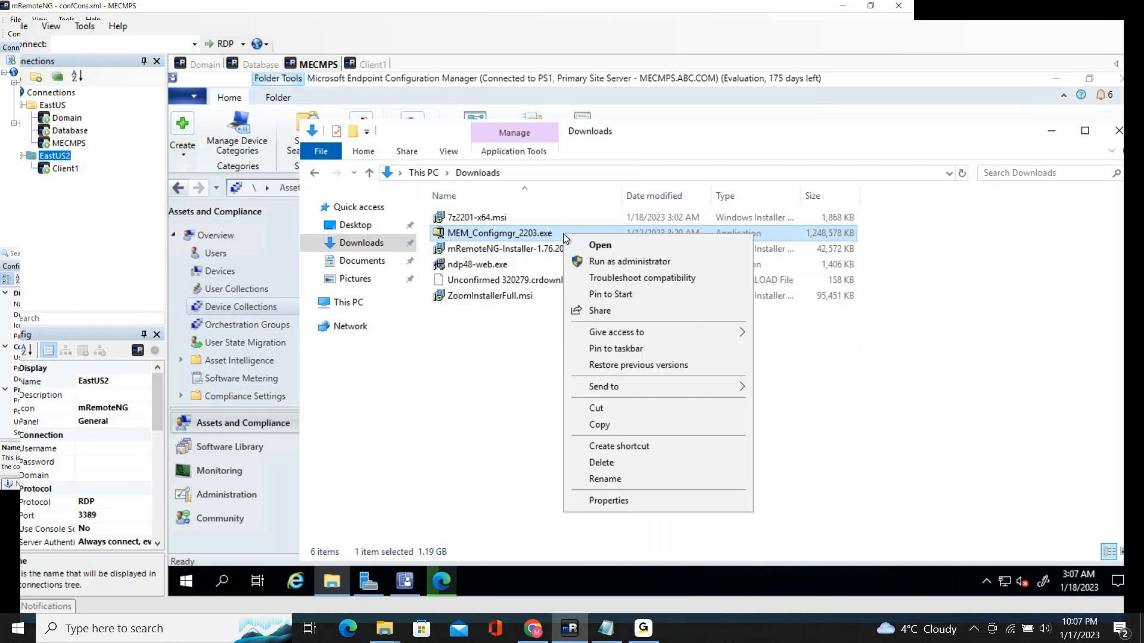
click(603, 465)
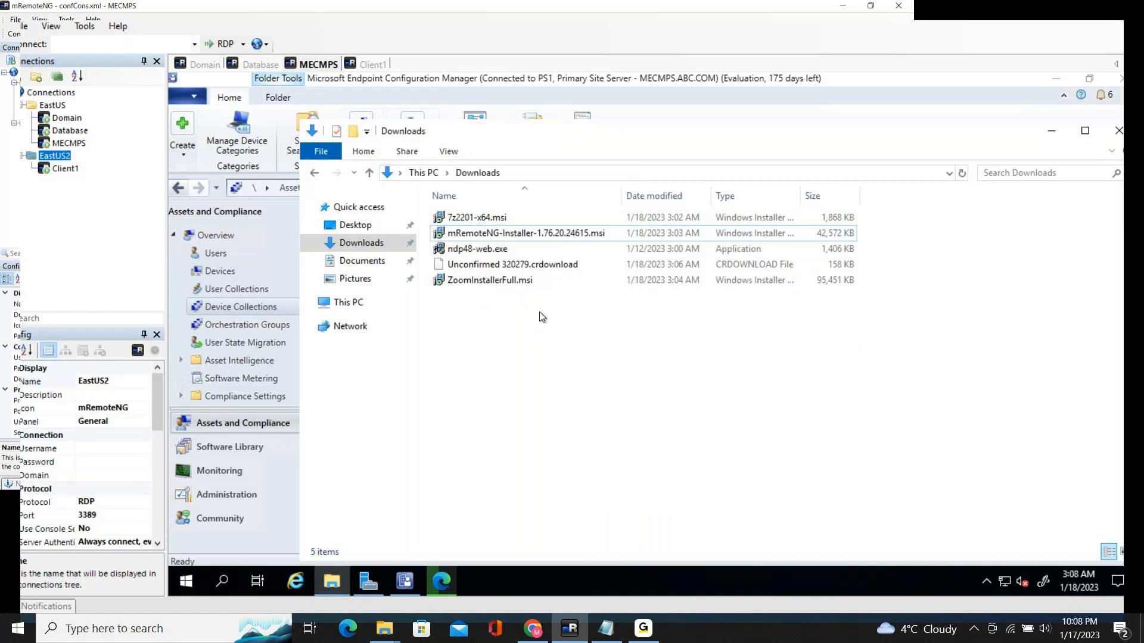
right_click(481, 247)
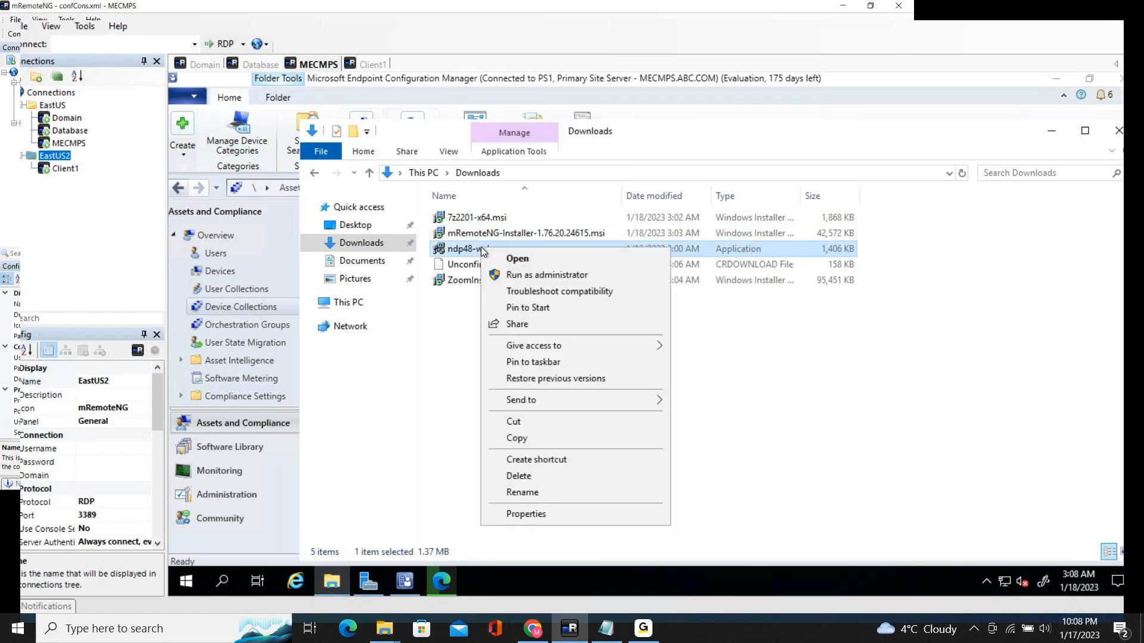
click(538, 475)
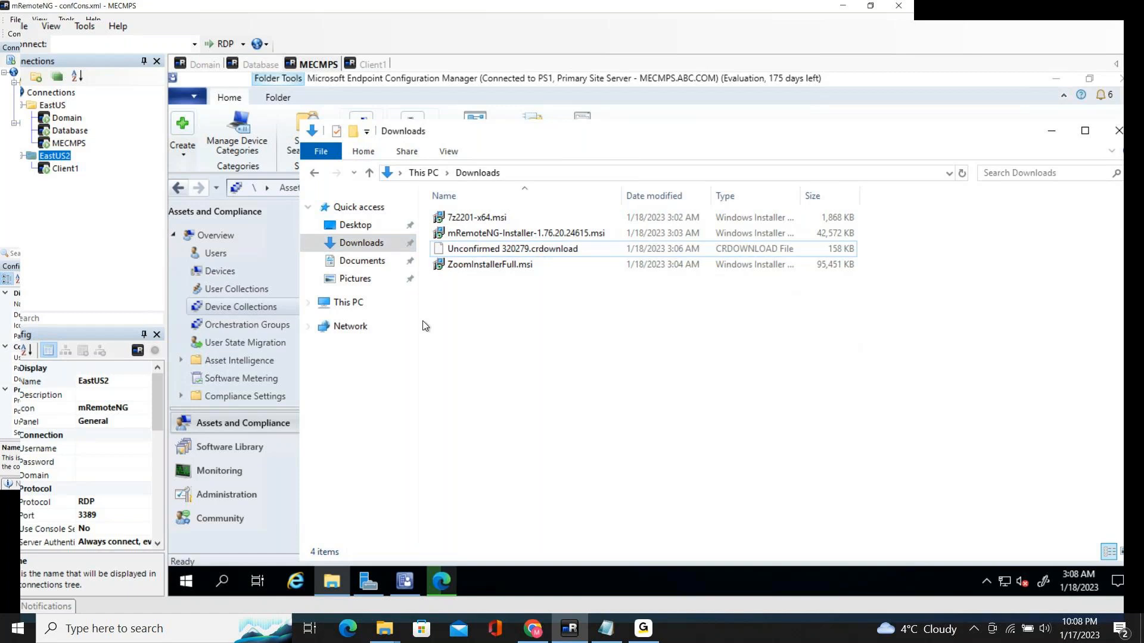
Step: Create a new folder named Source_files in the root of the Windows (C:) drive
click(371, 302)
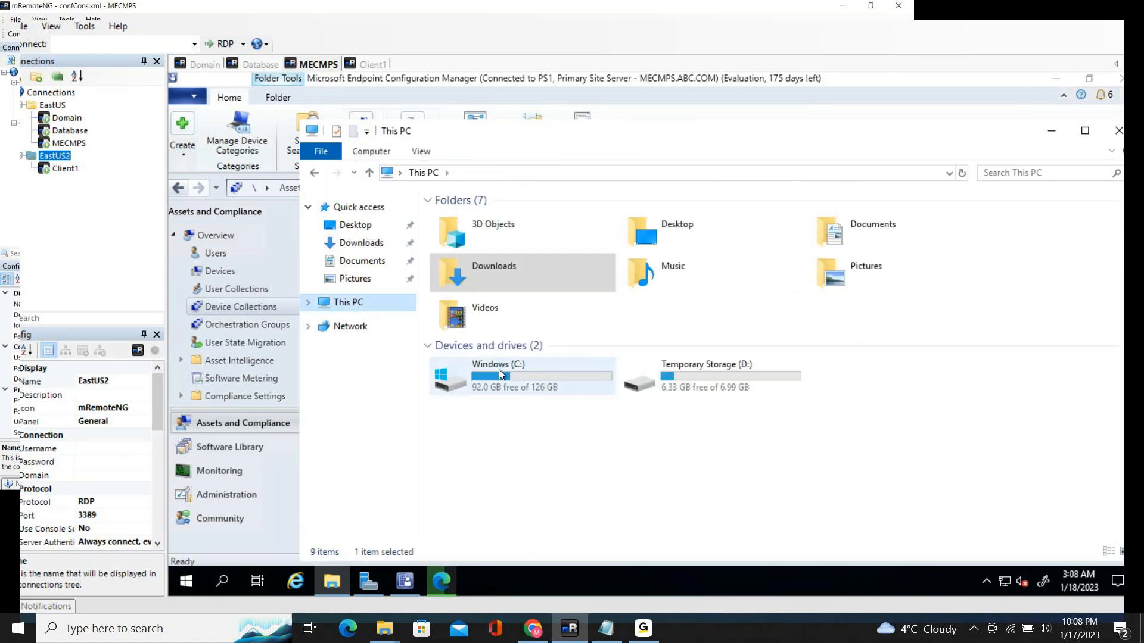
double_click(498, 372)
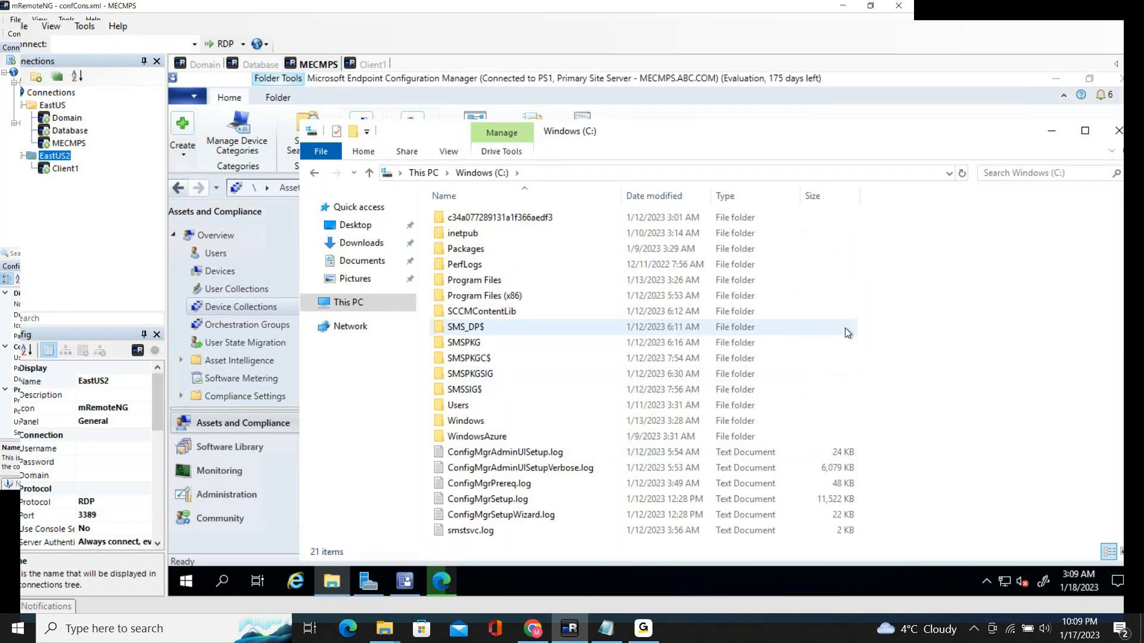
right_click(958, 385)
mouse_move(982, 345)
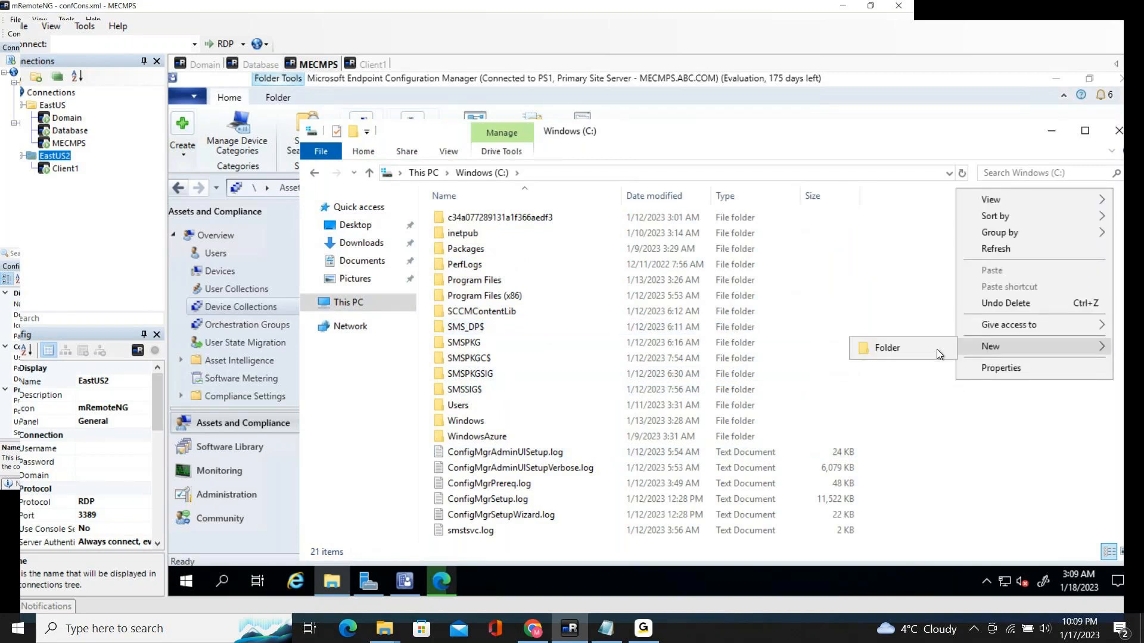
click(917, 351)
text(Source_files)
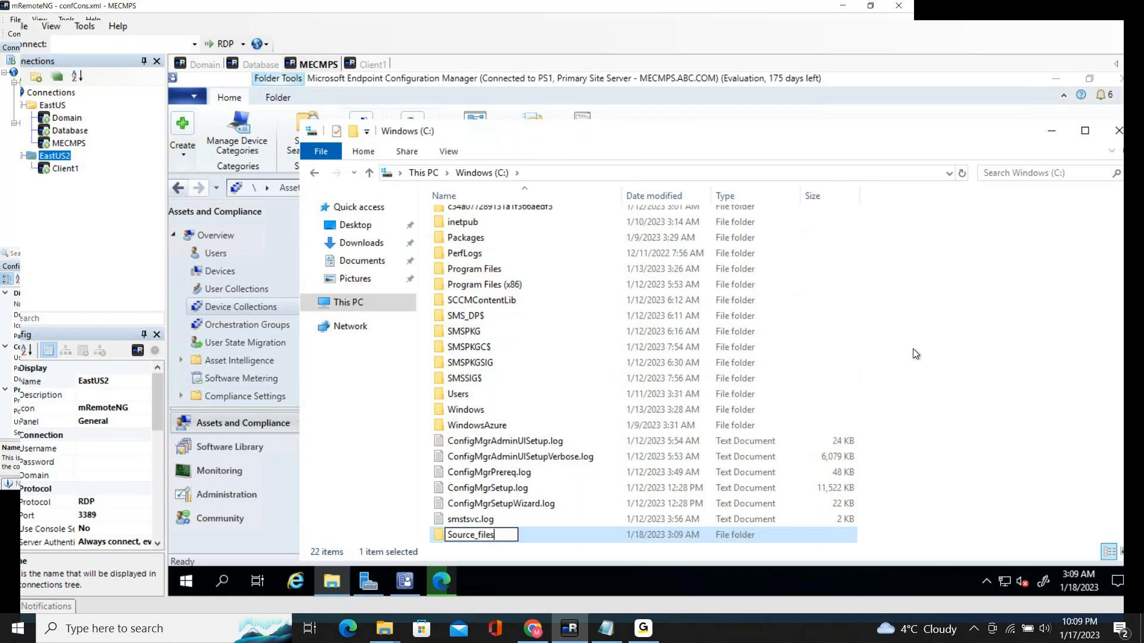
key(Return)
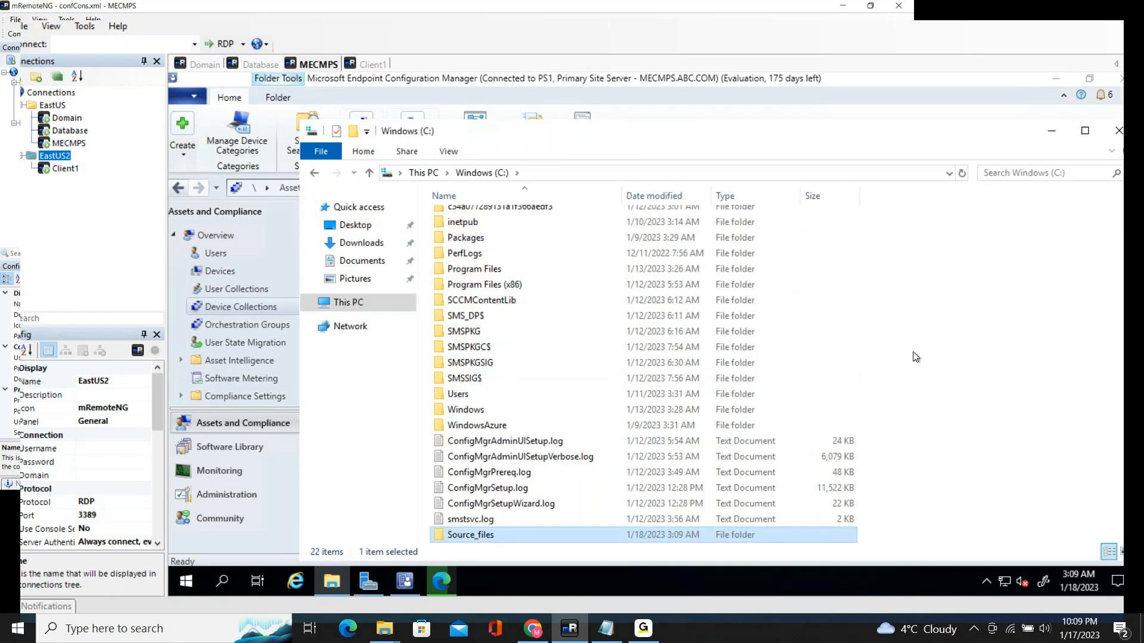
Step: Share the Source_files folder over the network with Everyone at the Read/Write permission level
right_click(471, 536)
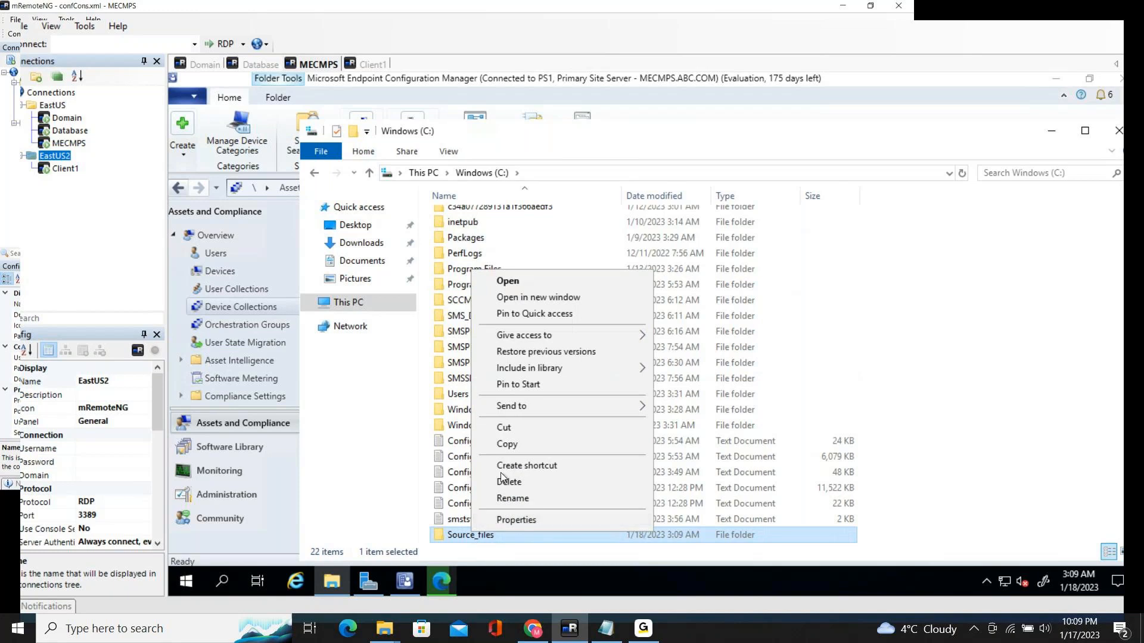
mouse_move(551, 331)
click(592, 328)
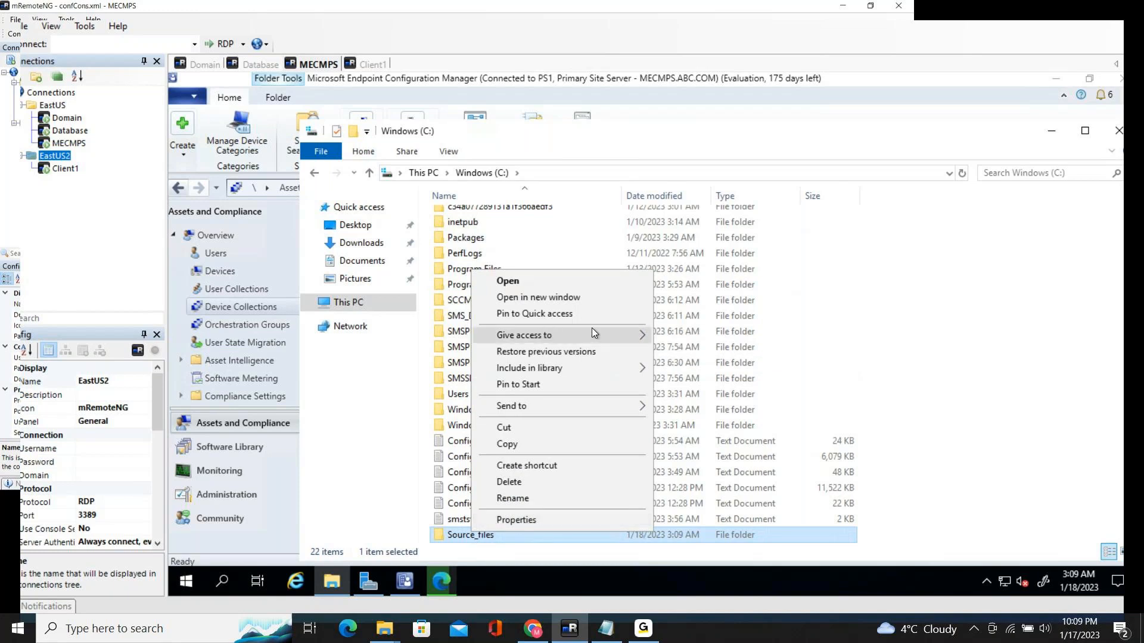
mouse_move(615, 333)
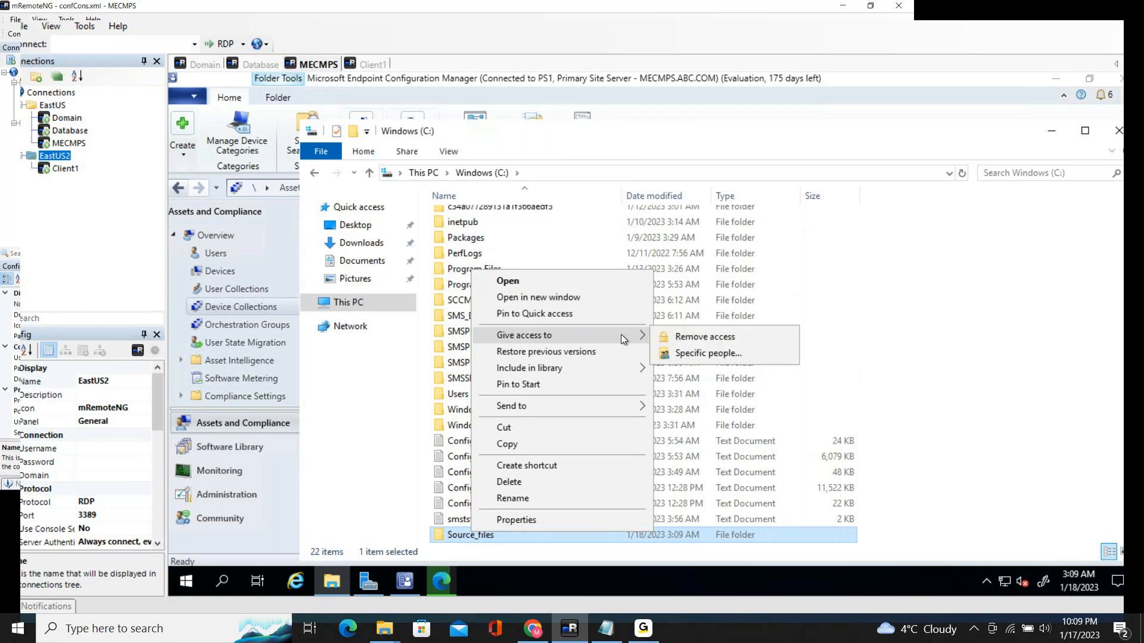
click(758, 356)
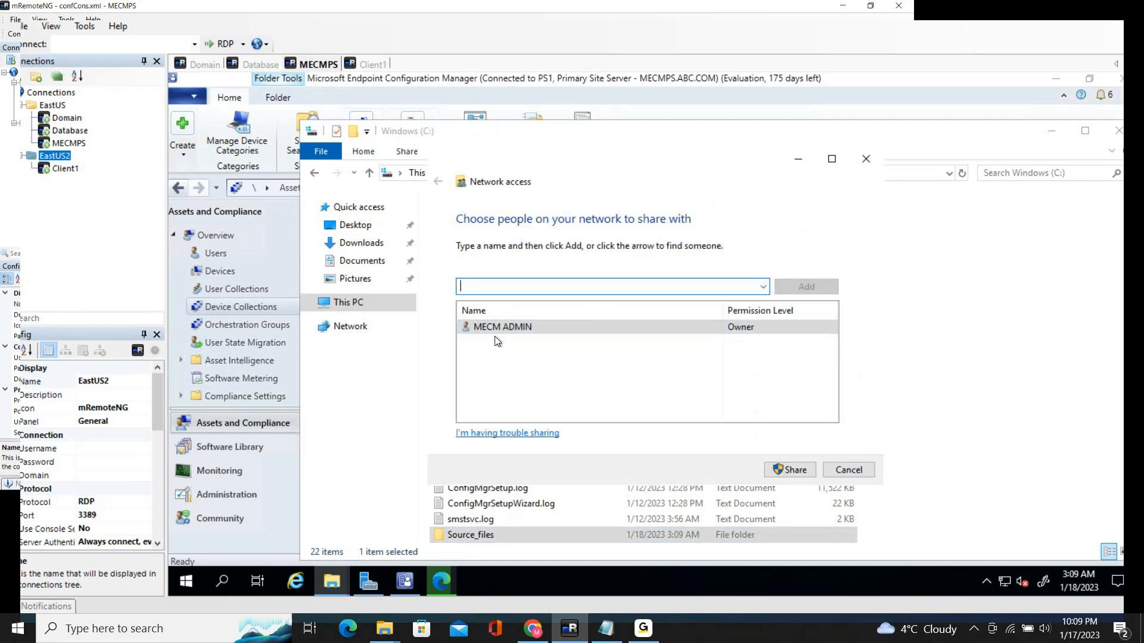
click(765, 286)
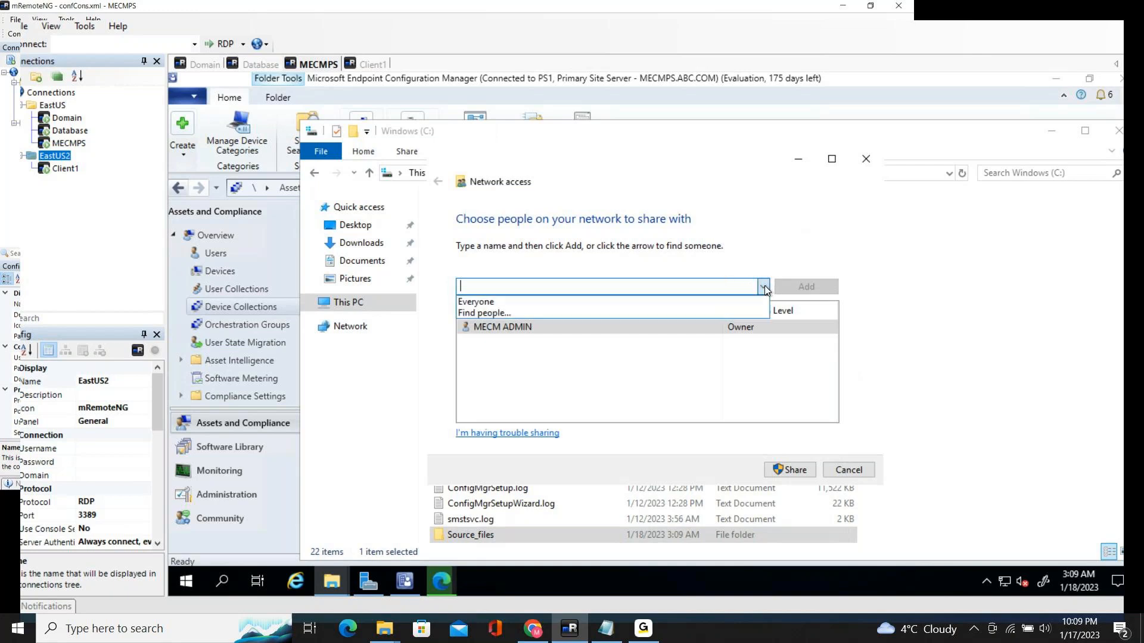
click(635, 304)
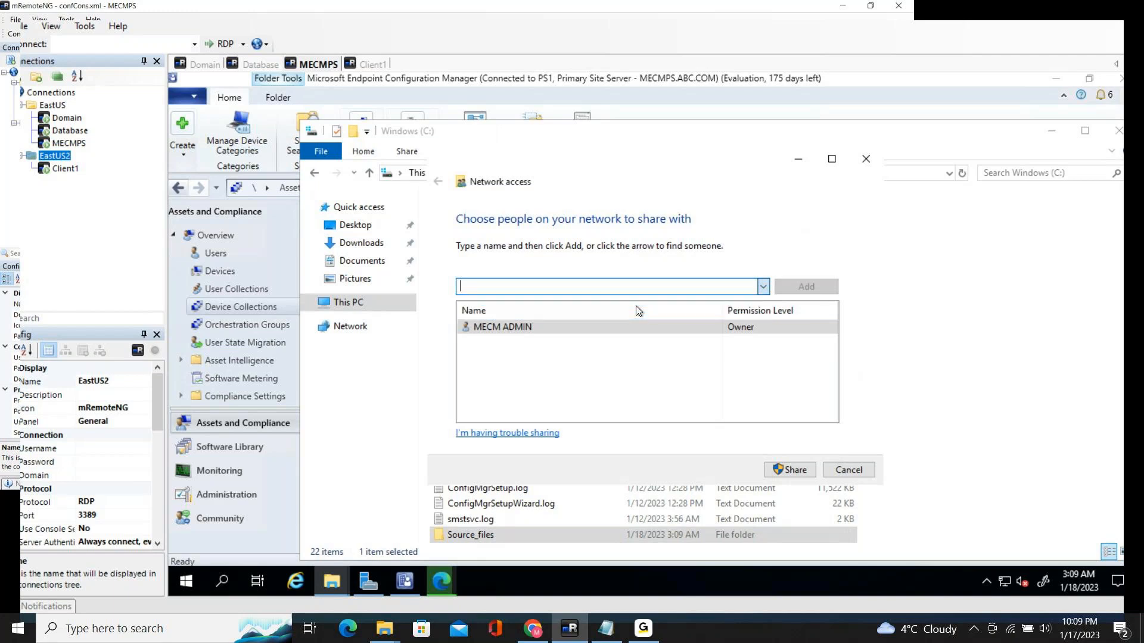
click(788, 286)
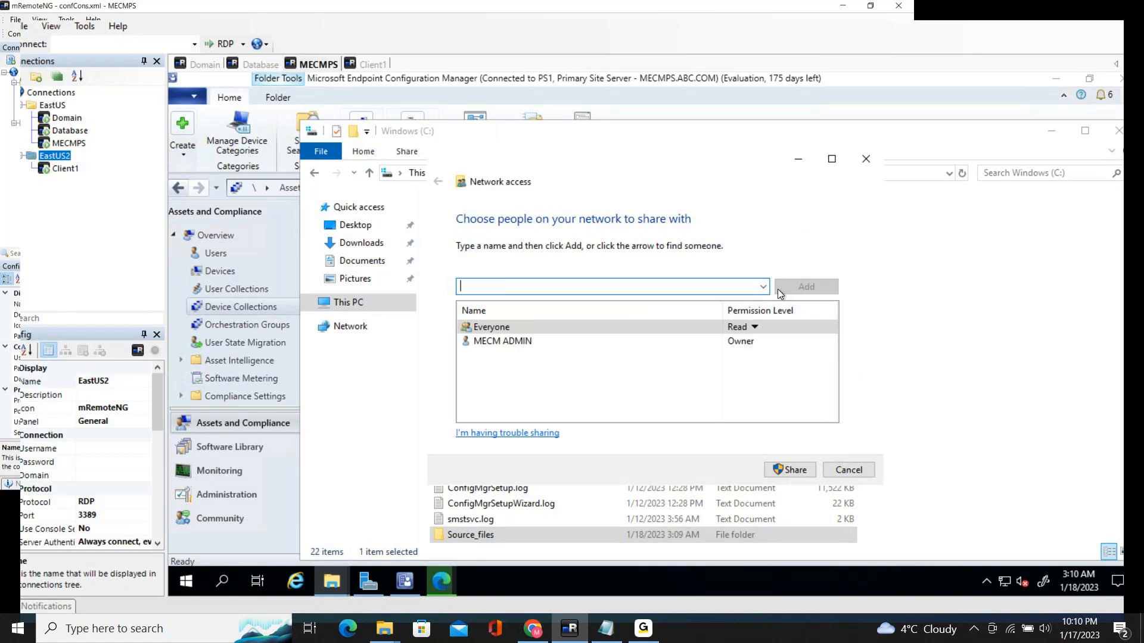
click(755, 329)
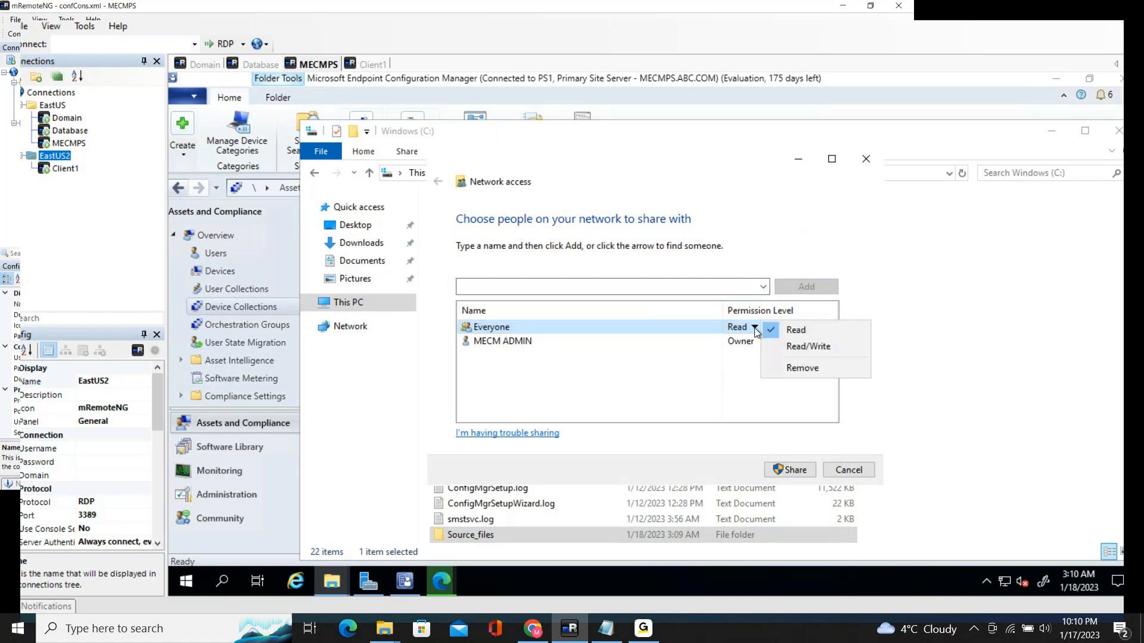
click(805, 346)
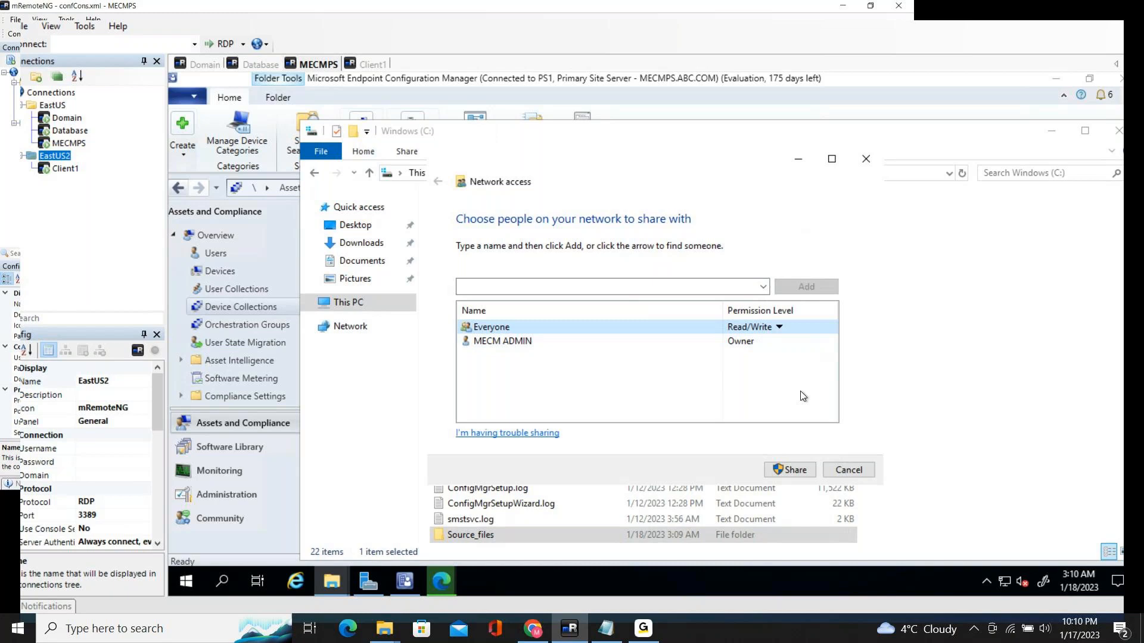
click(798, 470)
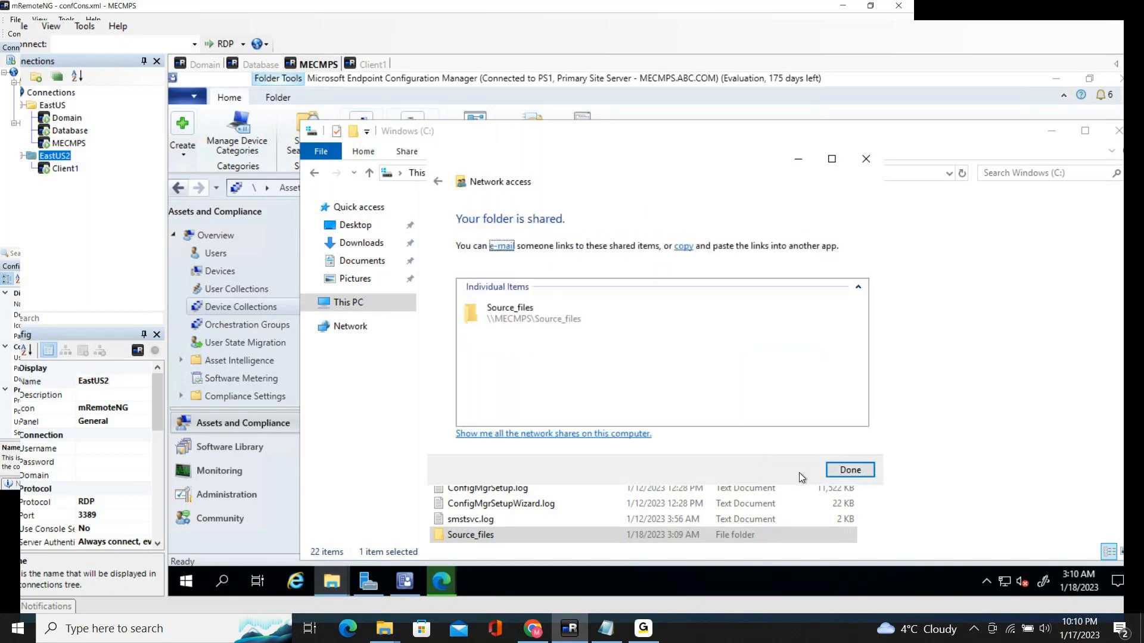
click(845, 471)
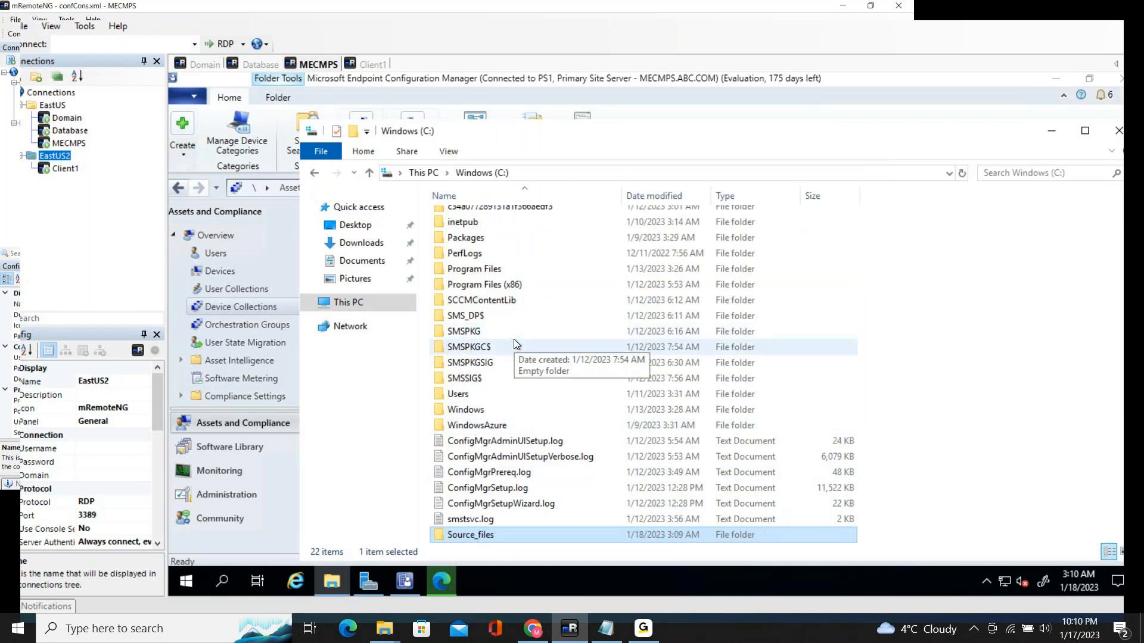
Step: Open the Source_files folder and create four new subfolders in it, leaving their default names
double_click(470, 534)
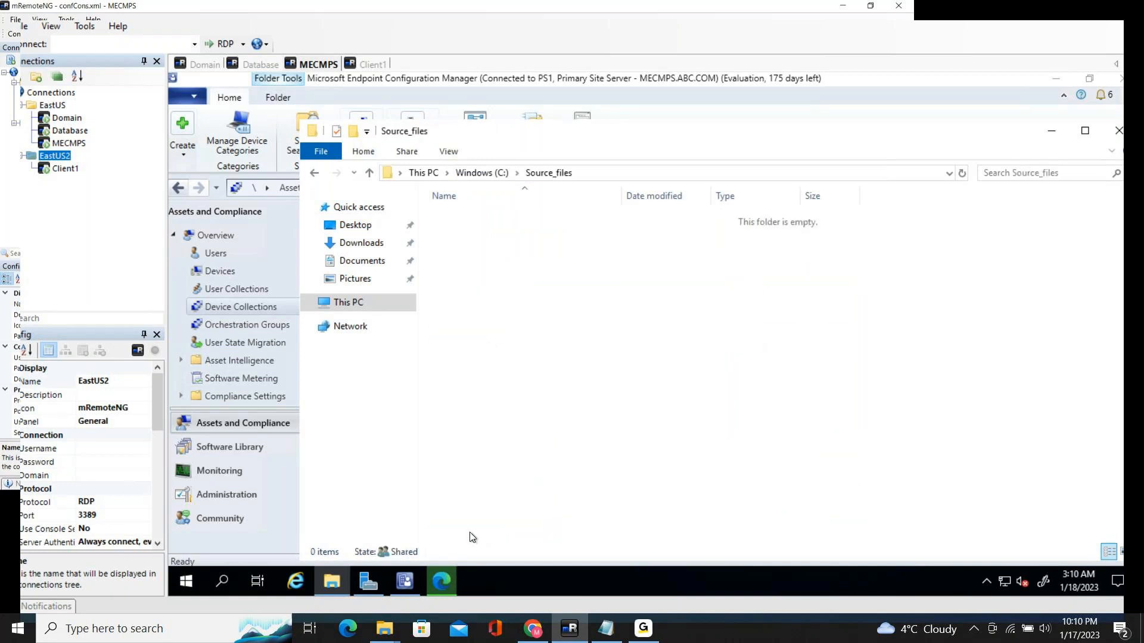
right_click(539, 288)
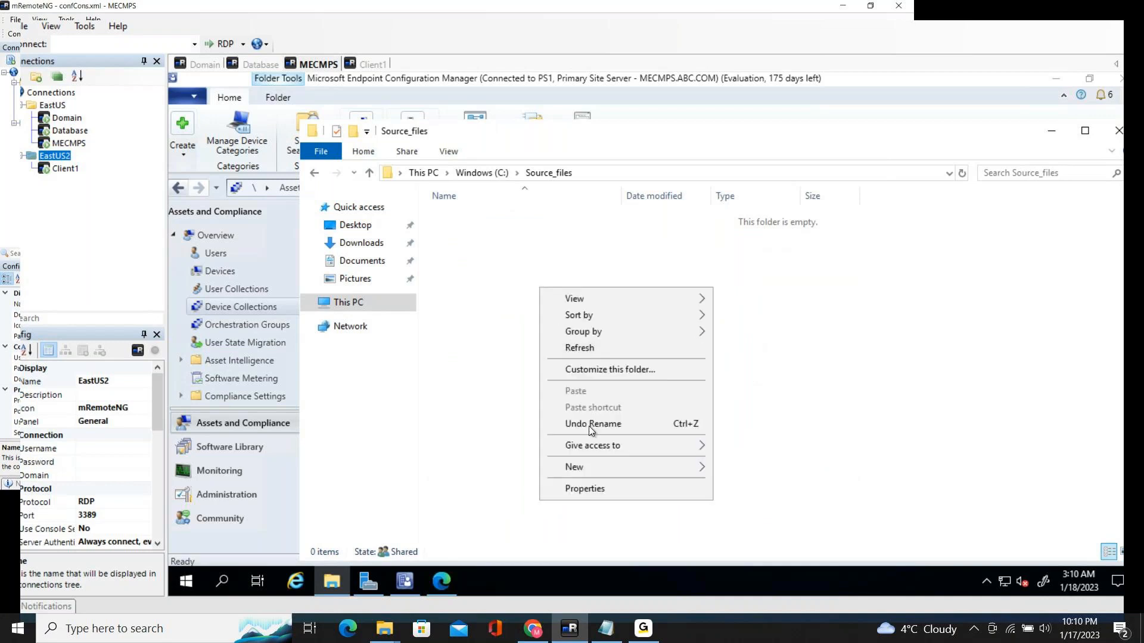
mouse_move(581, 466)
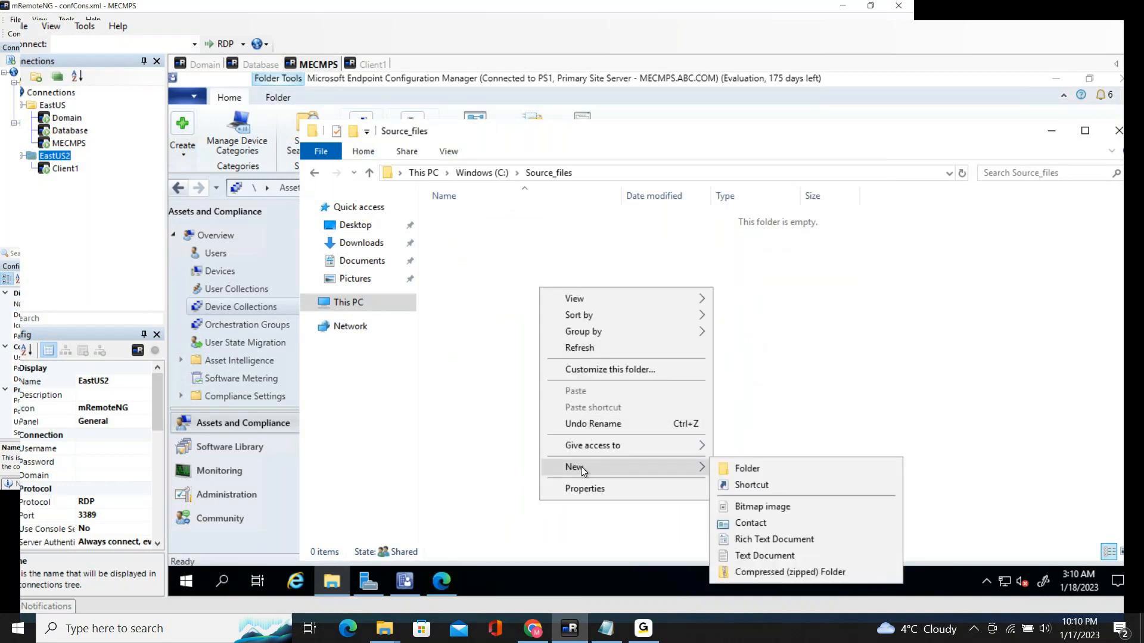
click(785, 471)
right_click(494, 286)
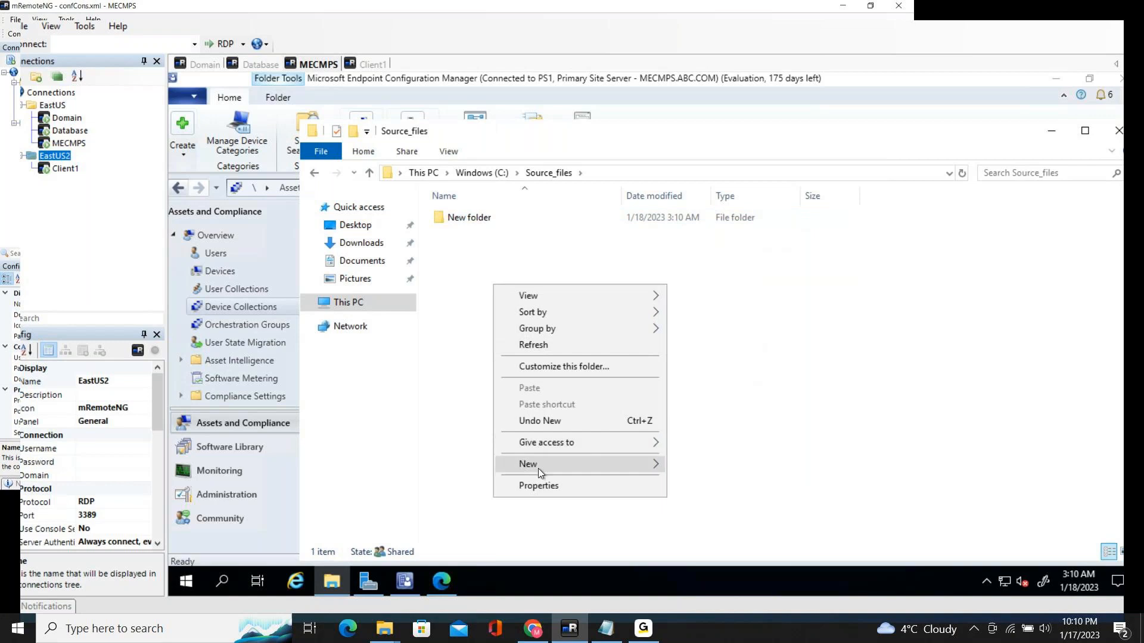
mouse_move(538, 468)
click(702, 464)
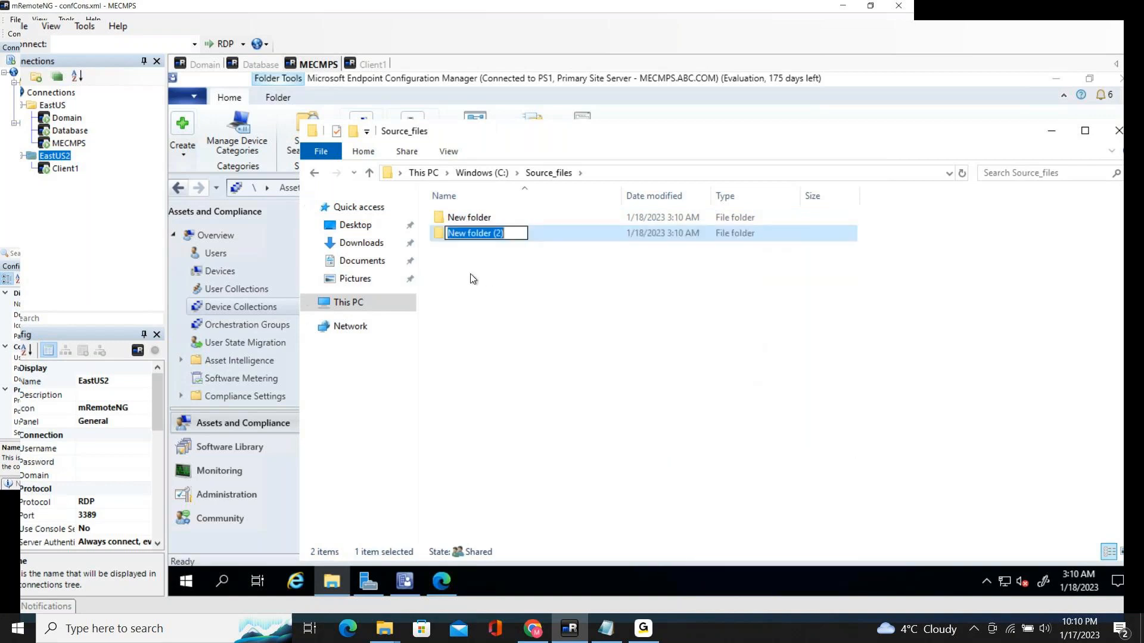
right_click(470, 274)
mouse_move(539, 452)
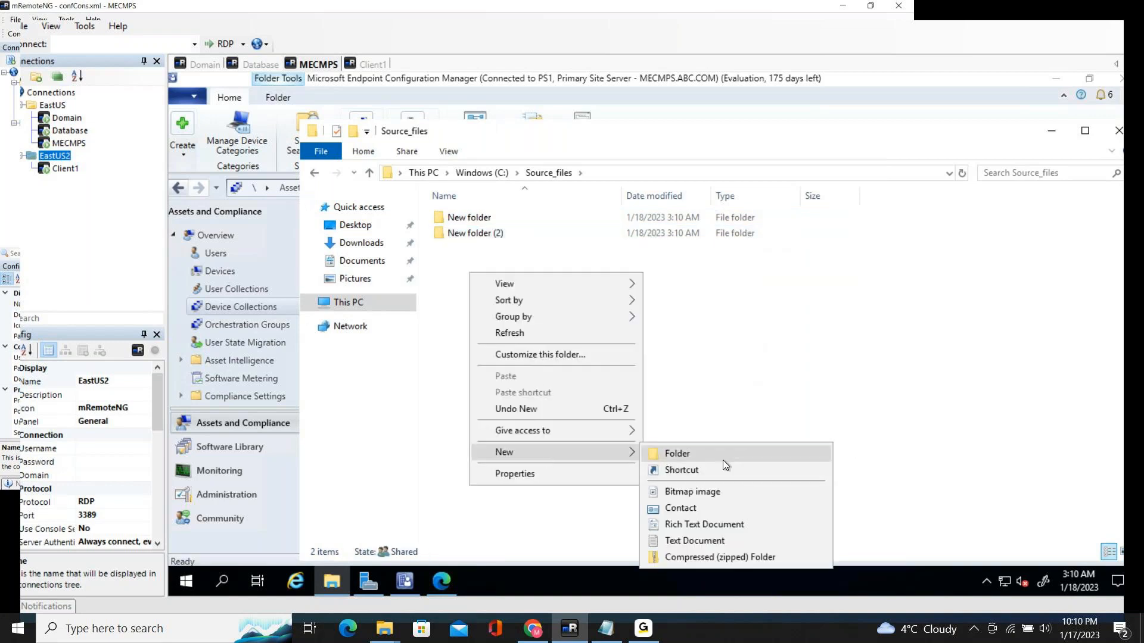
click(723, 458)
right_click(474, 291)
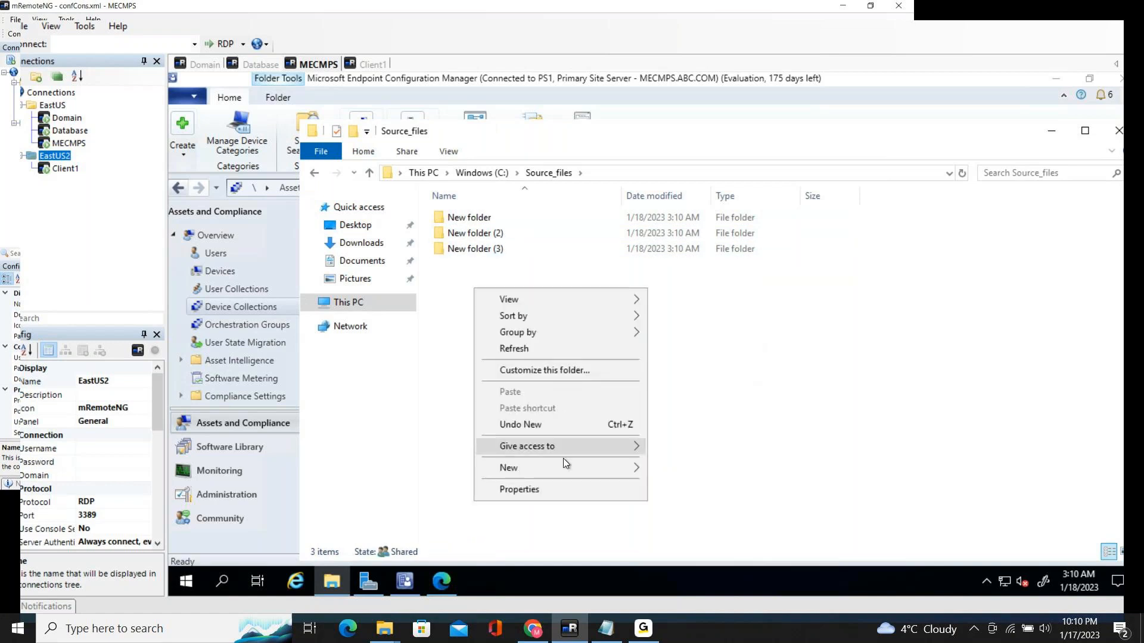
mouse_move(562, 469)
click(716, 470)
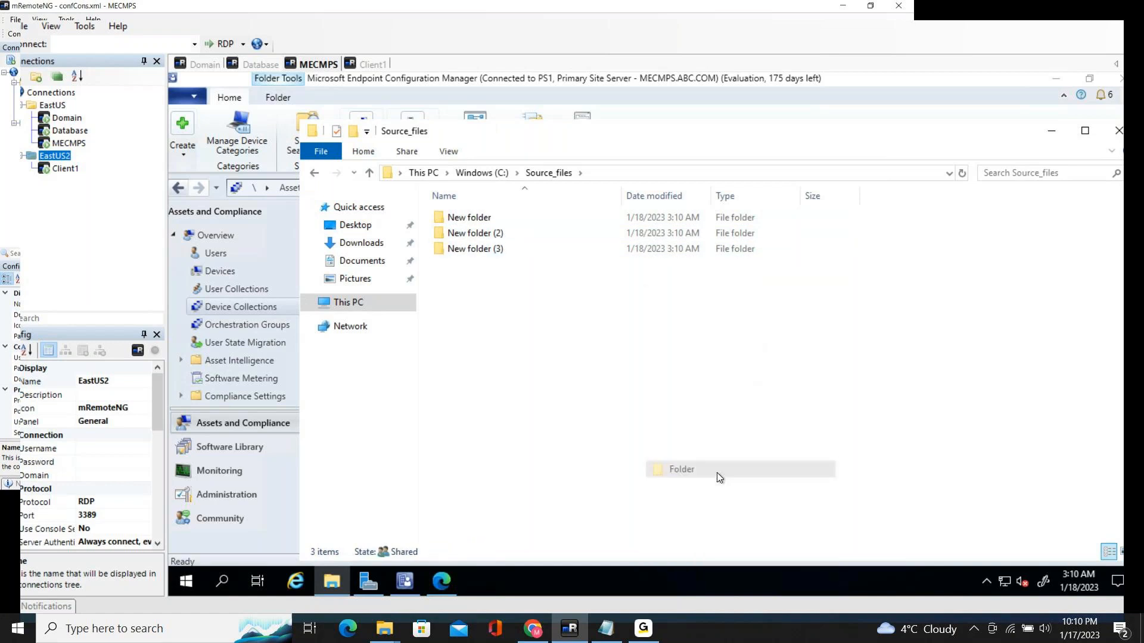
Step: Rename the first new subfolder as Applications and New folder (2) as Updates
click(460, 233)
click(467, 221)
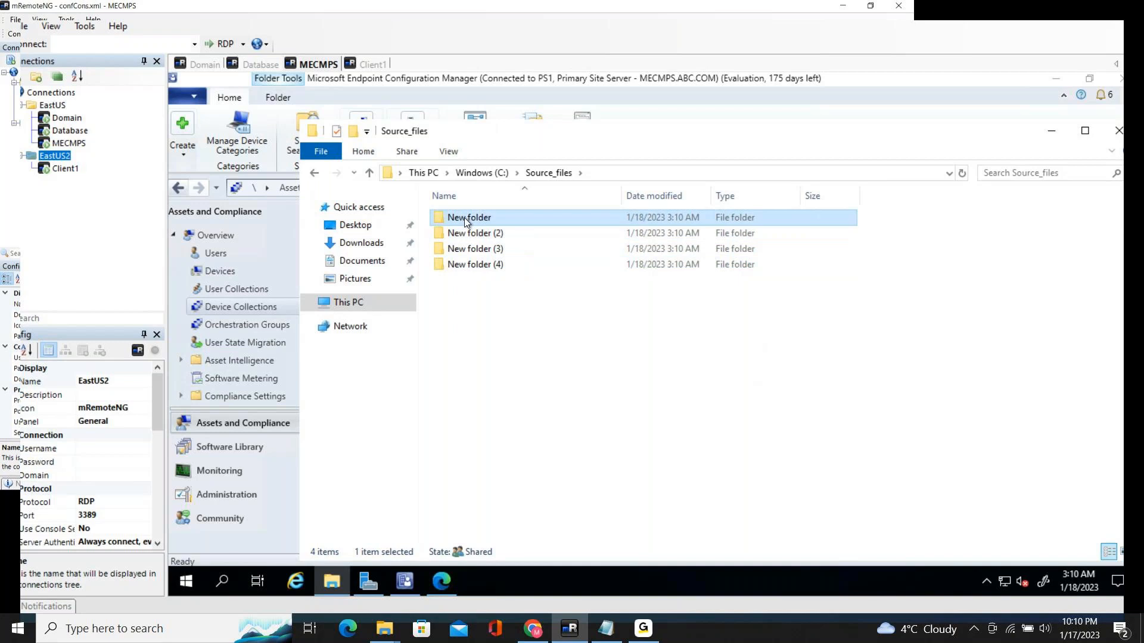
click(466, 218)
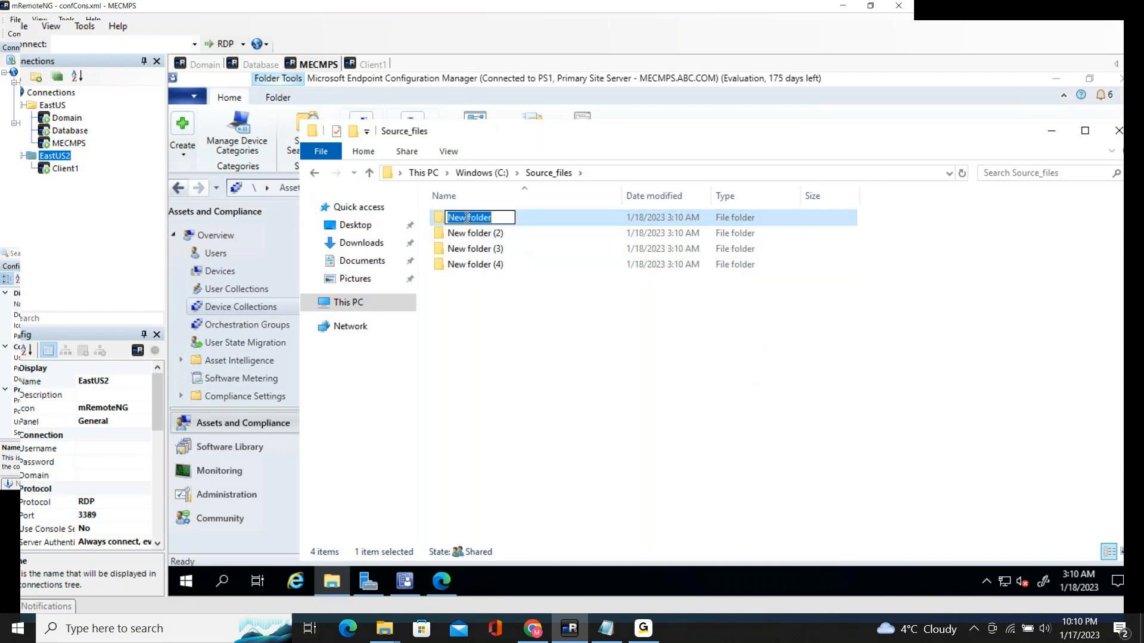
text(App)
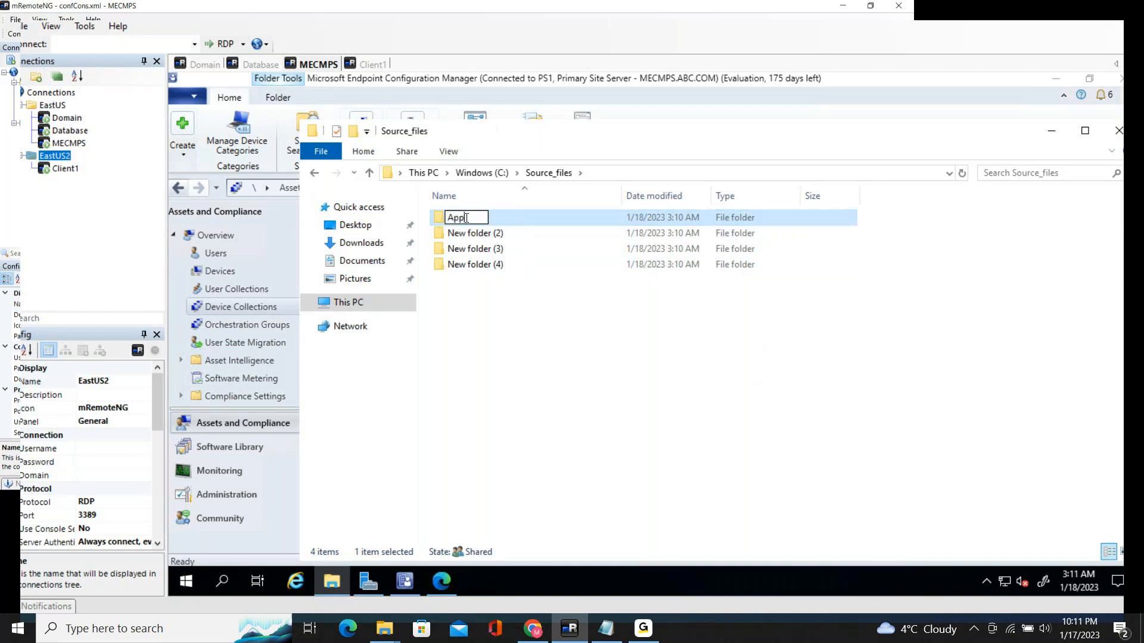
text(lications)
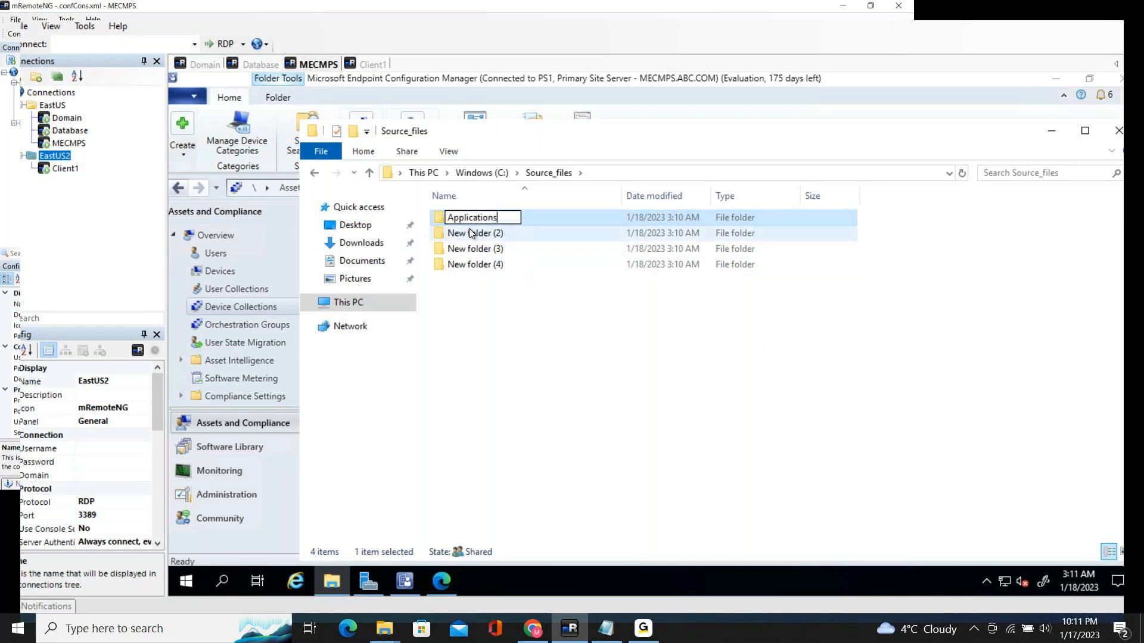
click(467, 234)
click(454, 233)
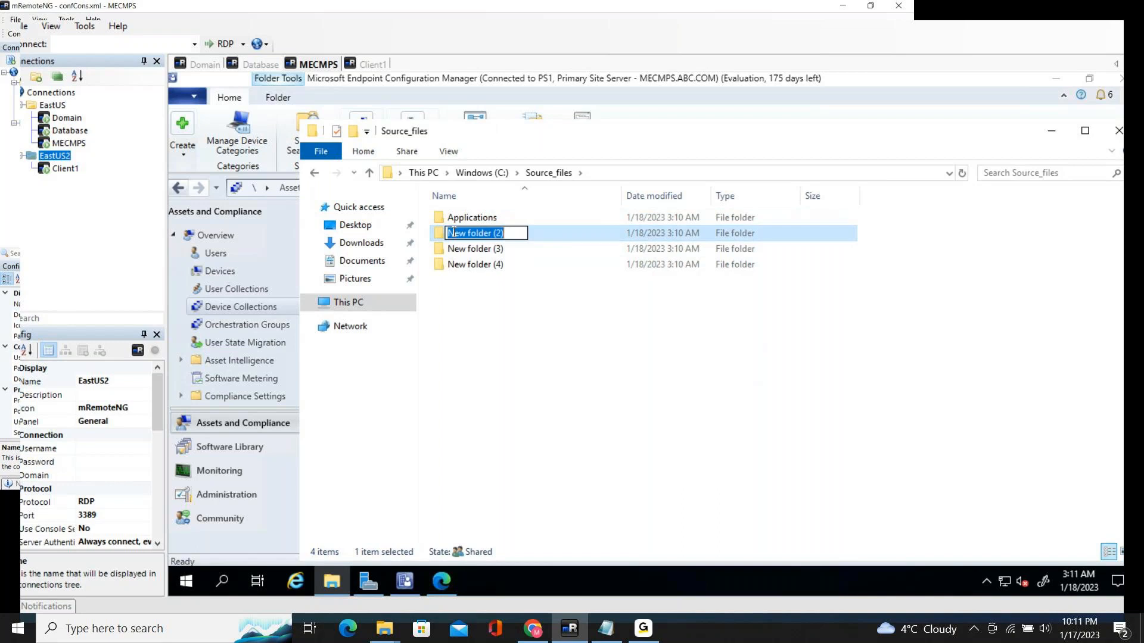
text(Updates)
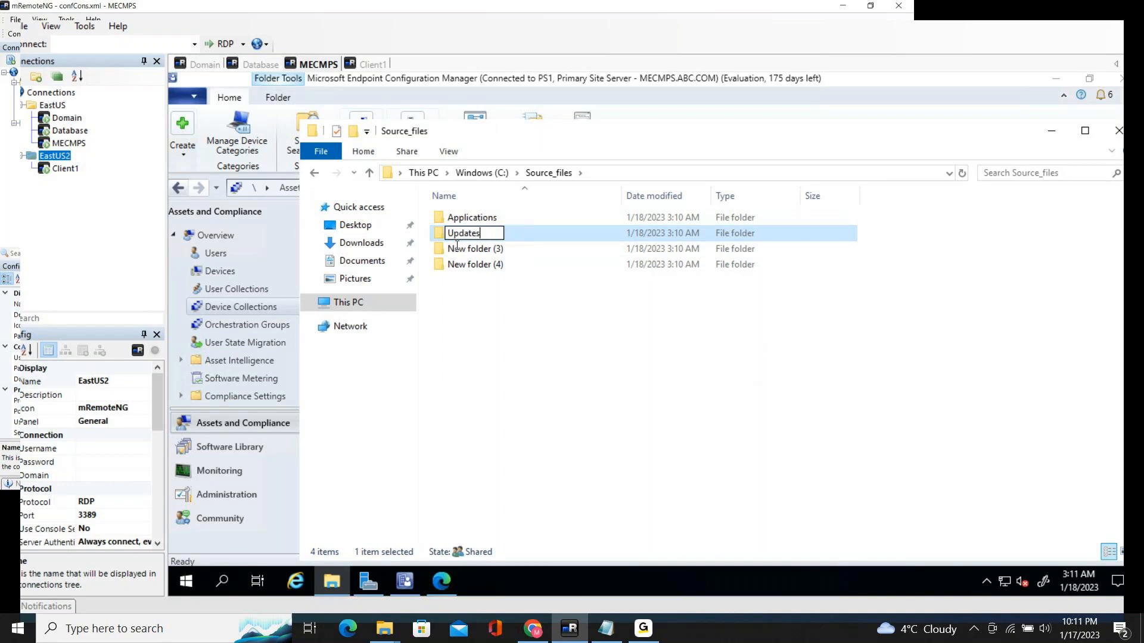
Step: Rename New folder (3) in Source_files as OS
click(478, 247)
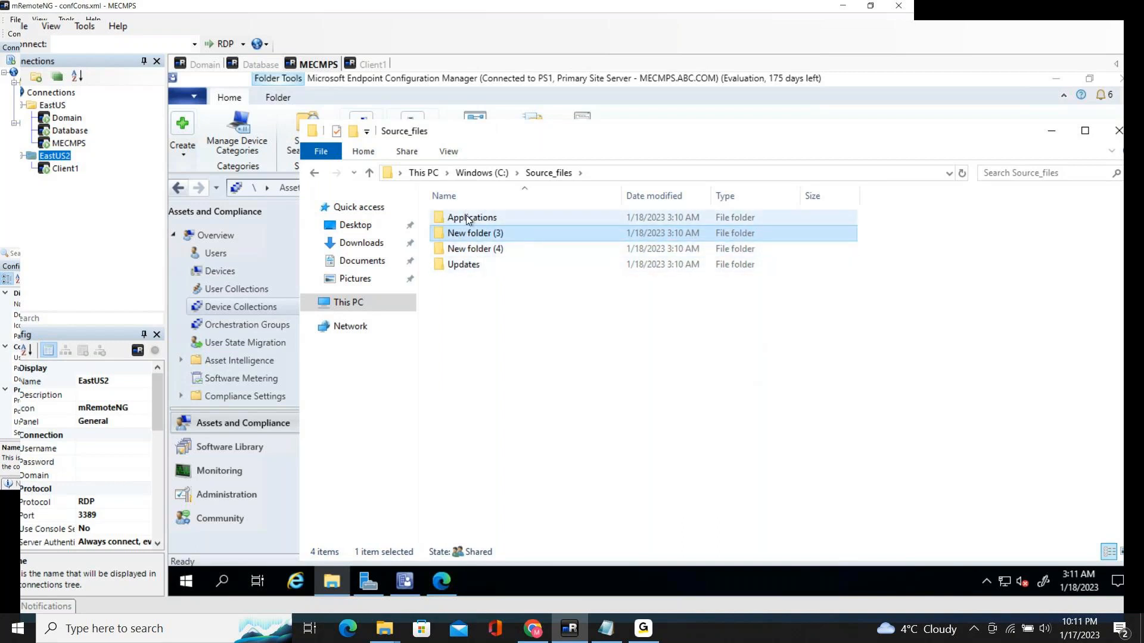
double_click(492, 234)
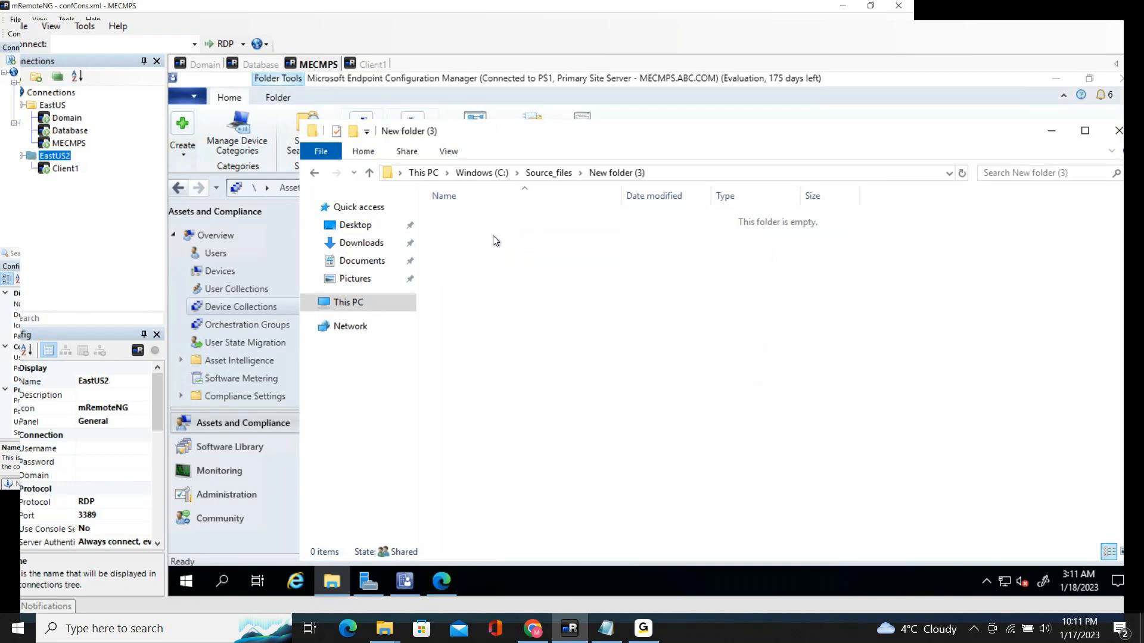
click(370, 173)
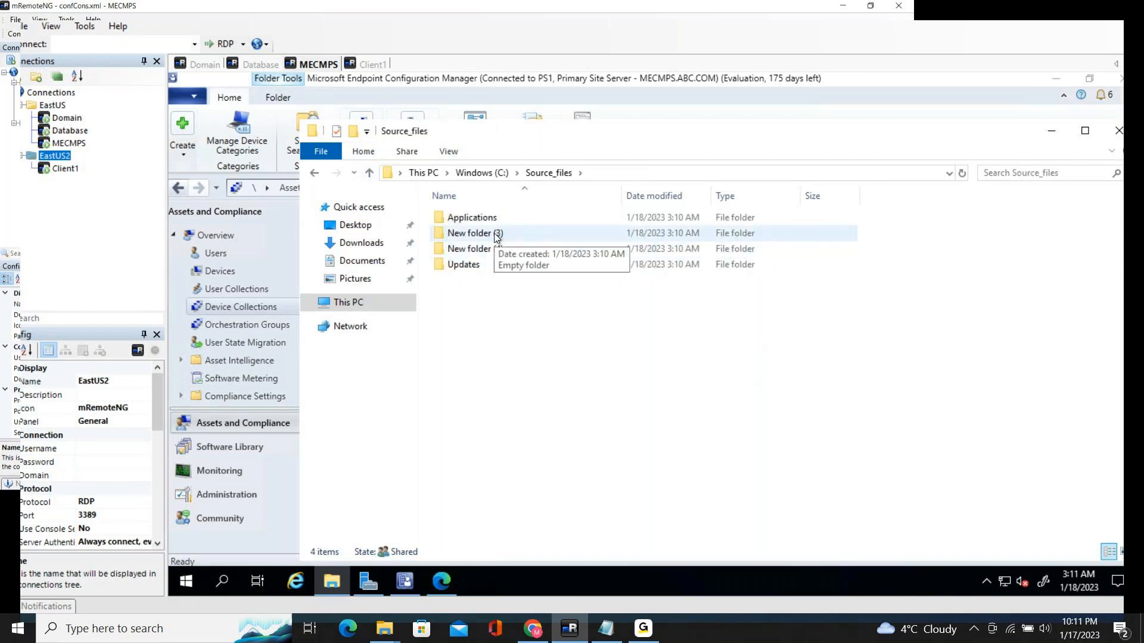
click(497, 236)
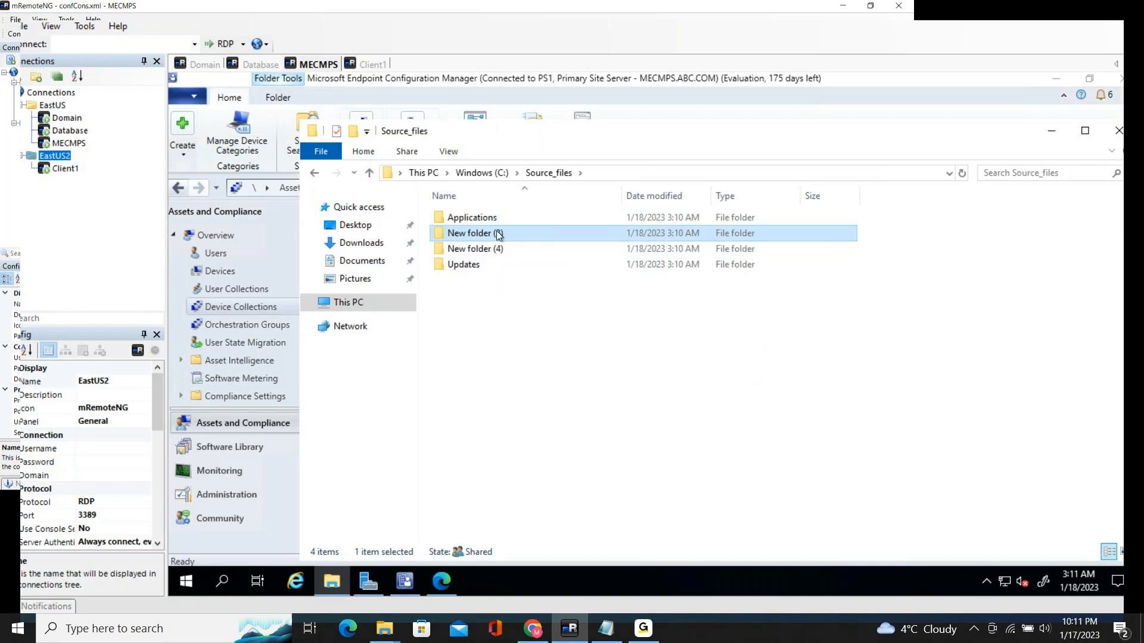
click(497, 234)
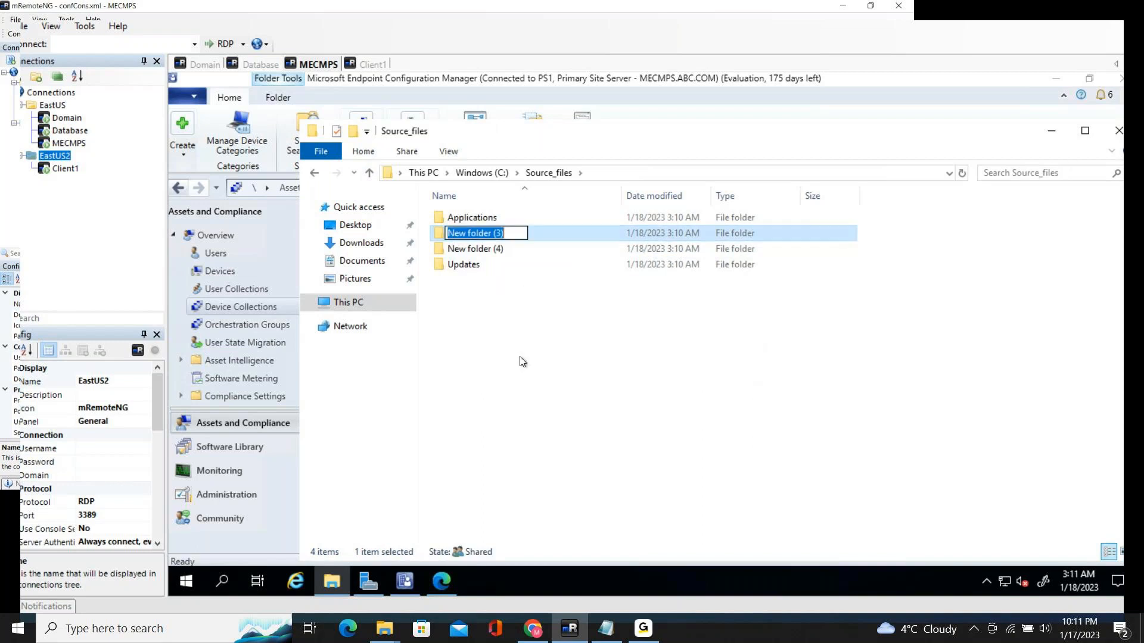
text(OS)
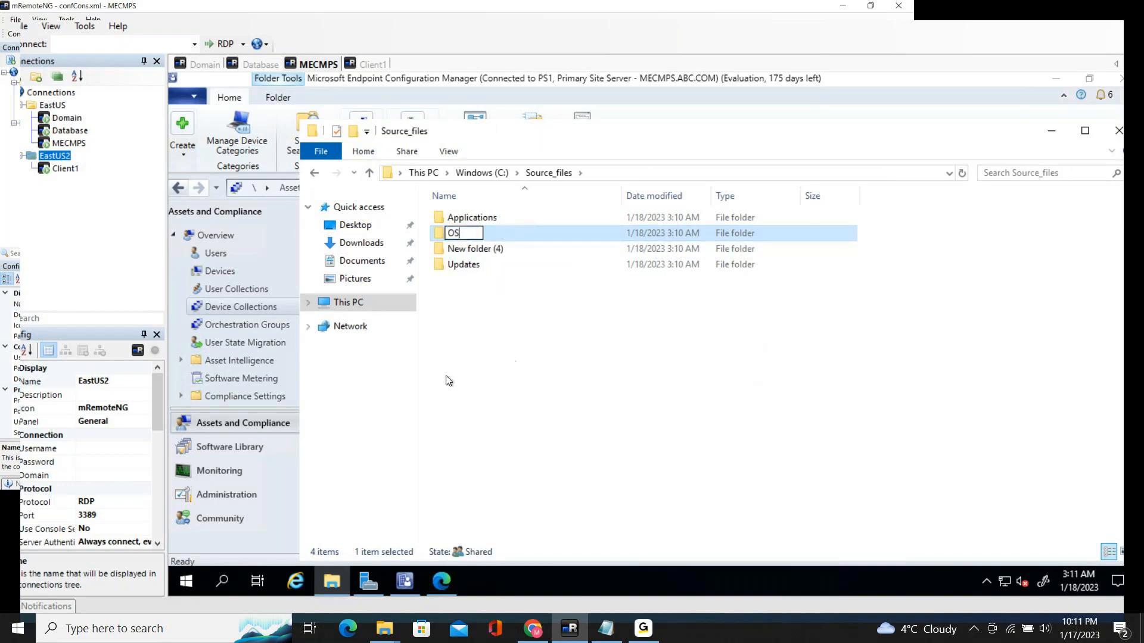
click(552, 338)
Step: Rename the remaining new subfolder, New folder (4), as Reports
click(479, 234)
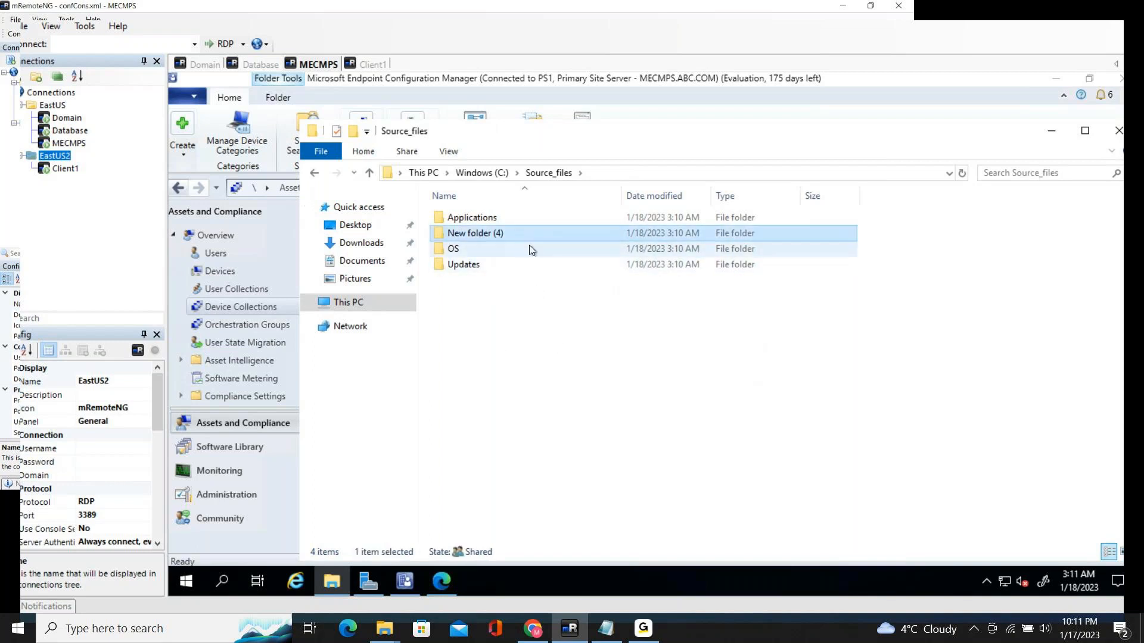
click(486, 232)
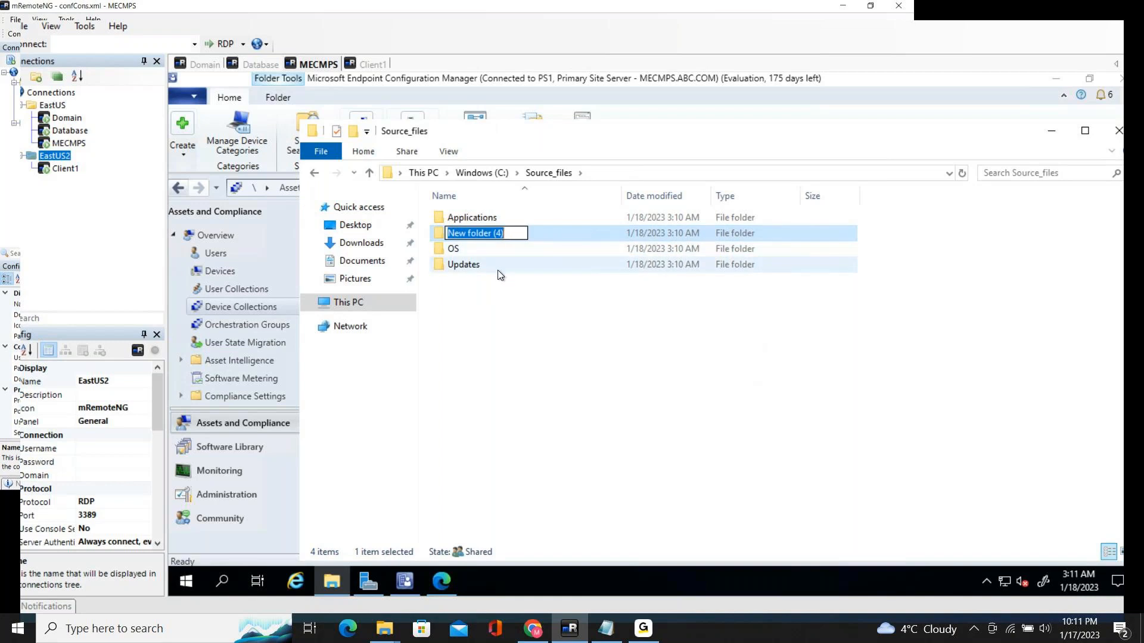
text(Reports)
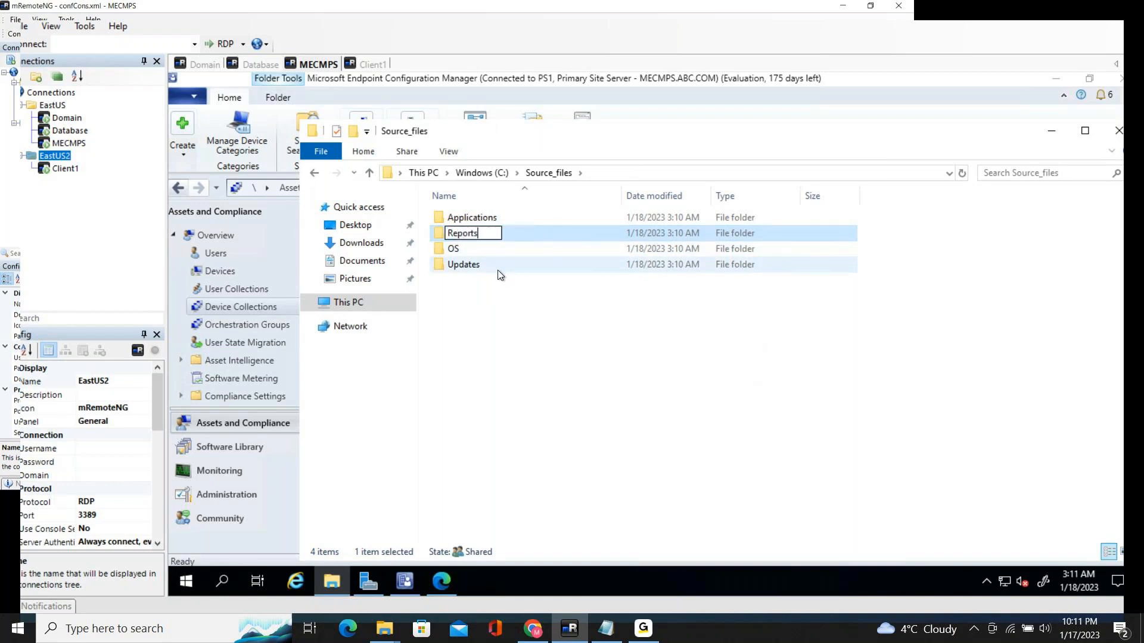
click(504, 297)
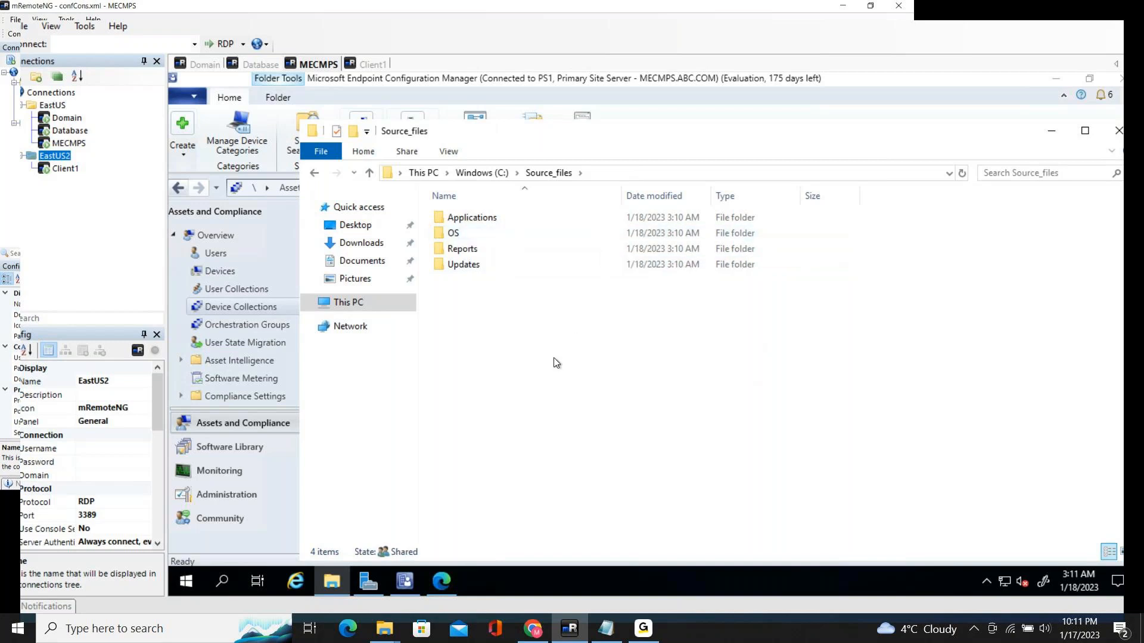
Step: Create a new subfolder inside the Applications folder of Source_files, keeping its default name
double_click(479, 220)
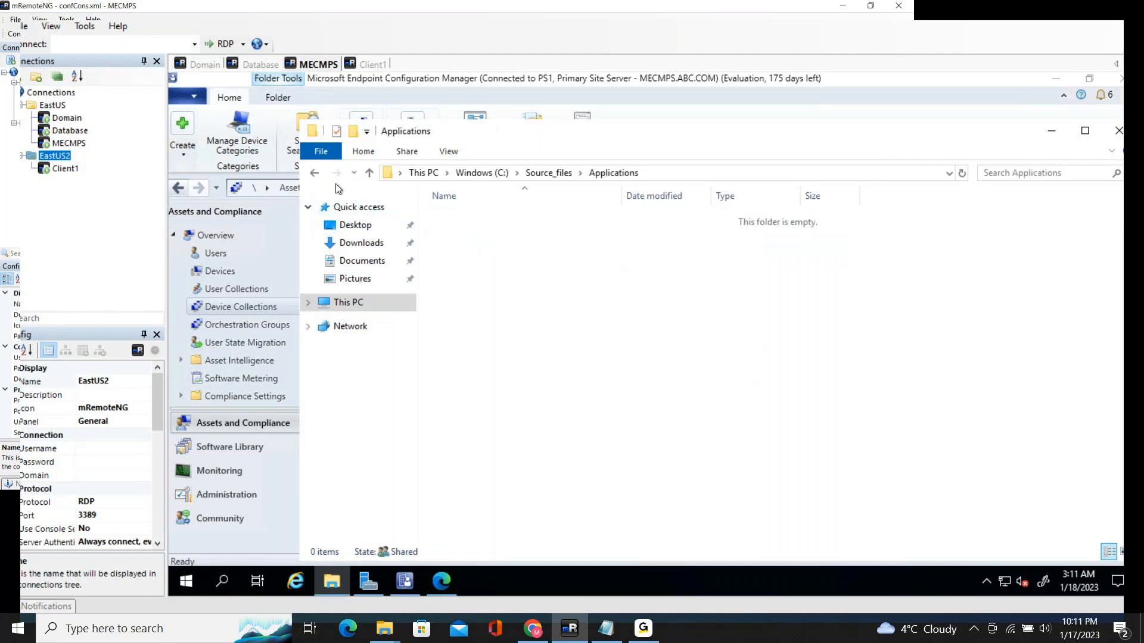
click(368, 172)
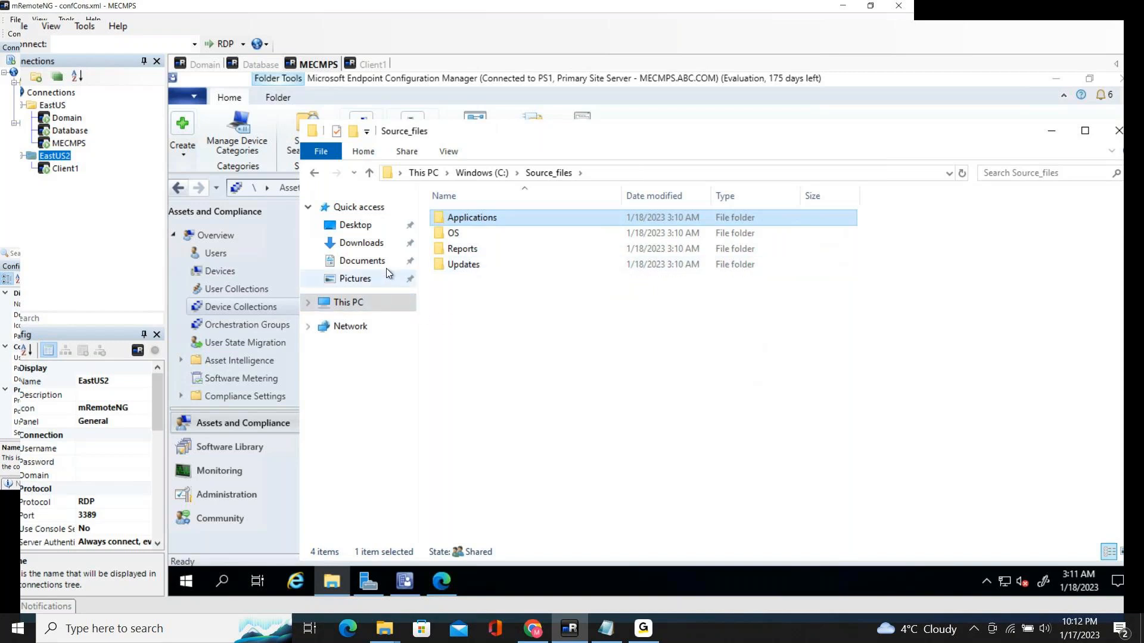
double_click(486, 219)
right_click(522, 291)
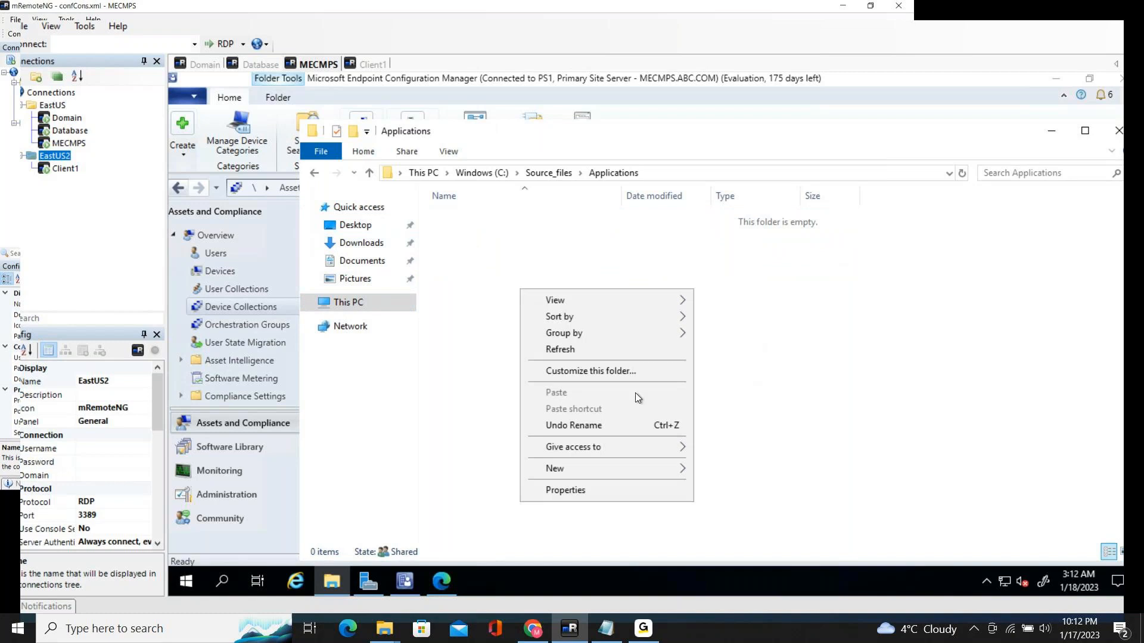
mouse_move(653, 472)
click(770, 467)
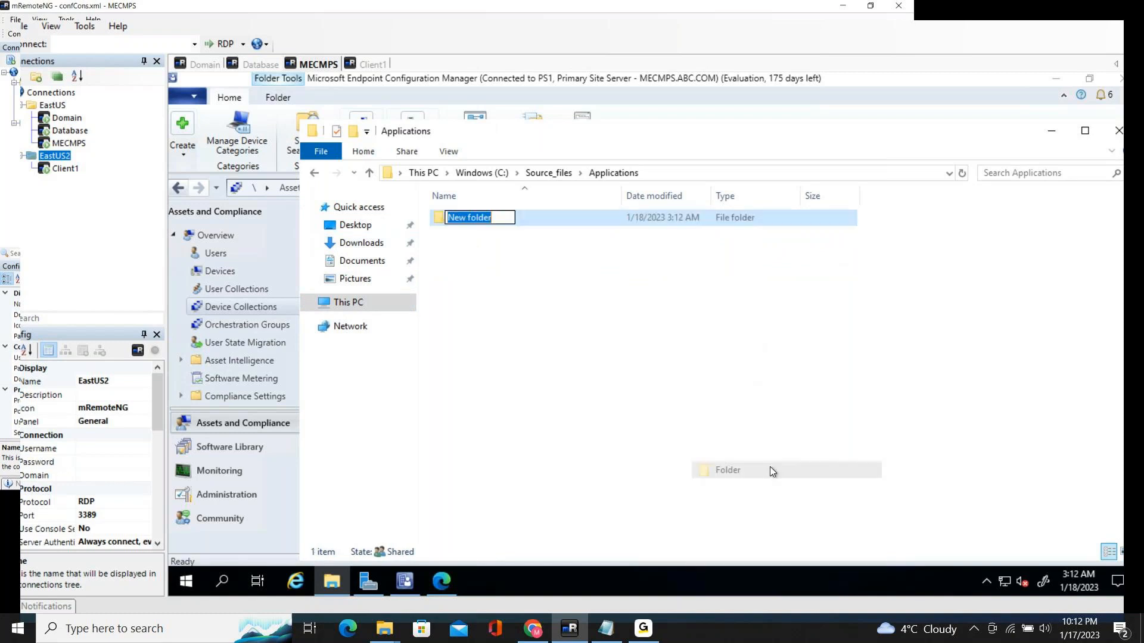
click(505, 288)
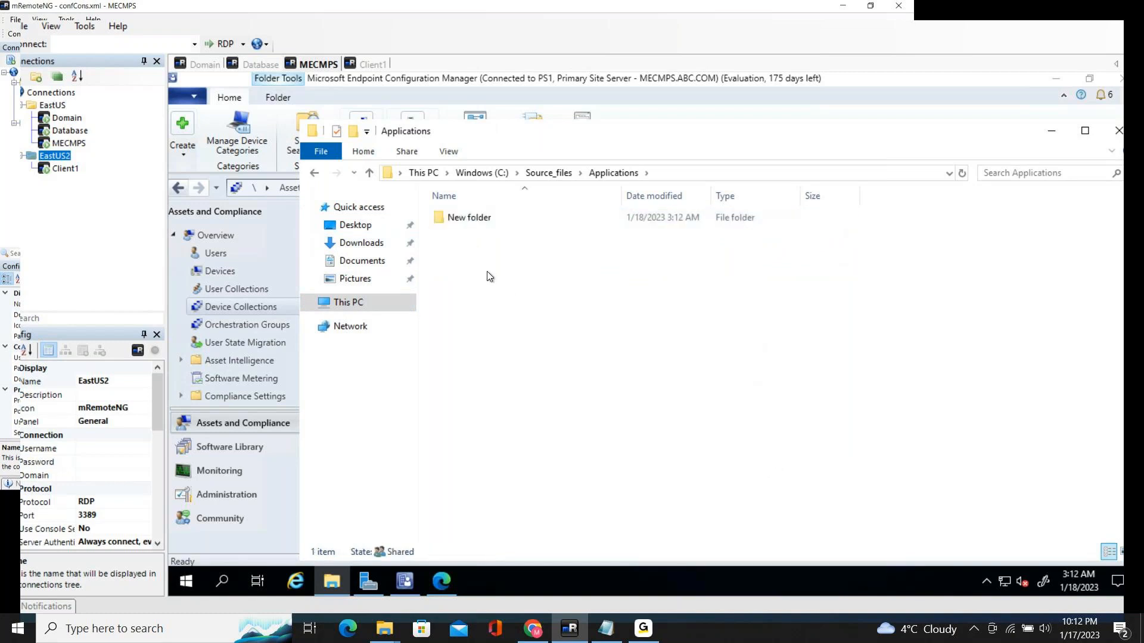
Step: Duplicate the new folder three times within the Applications folder
click(449, 216)
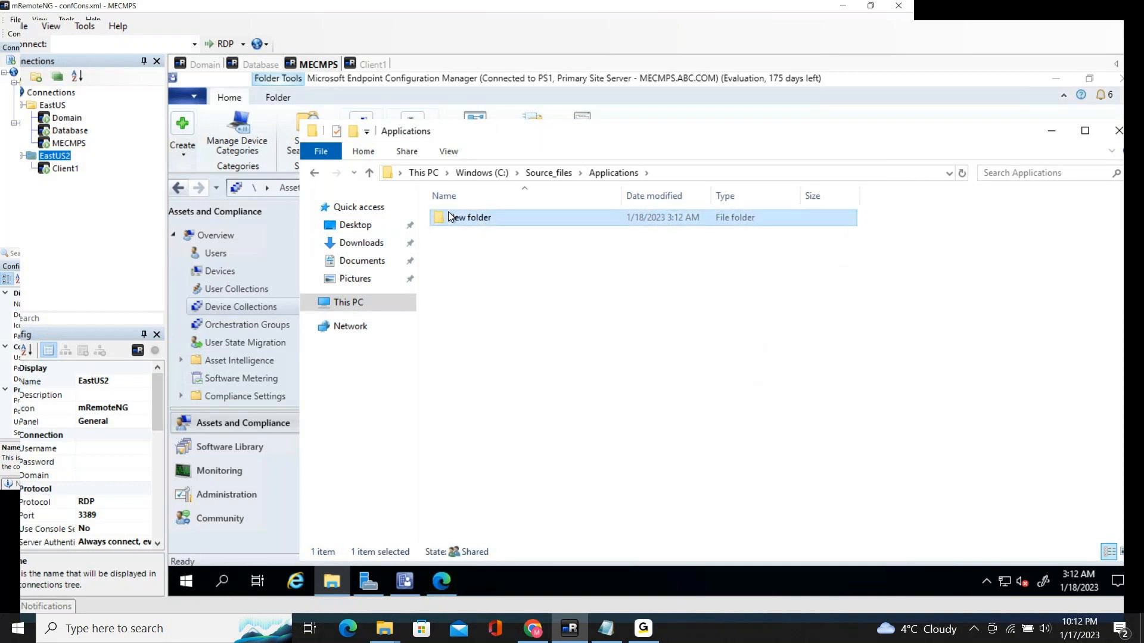
key(ctrl+c)
click(489, 275)
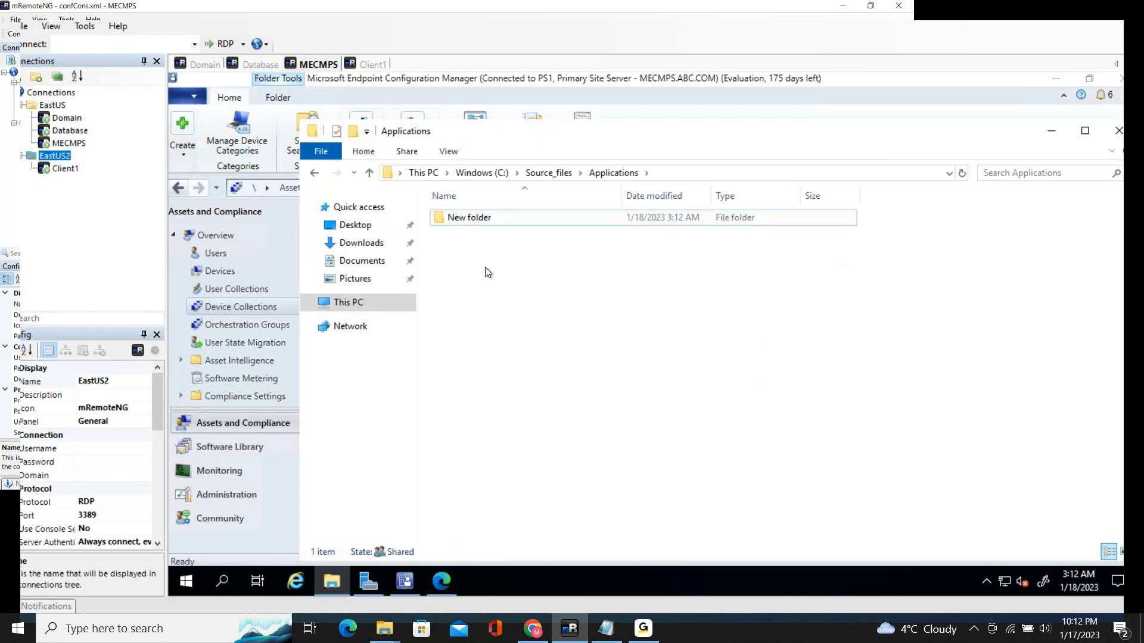
key(ctrl+v)
click(490, 272)
key(ctrl+v)
click(503, 305)
key(ctrl+v)
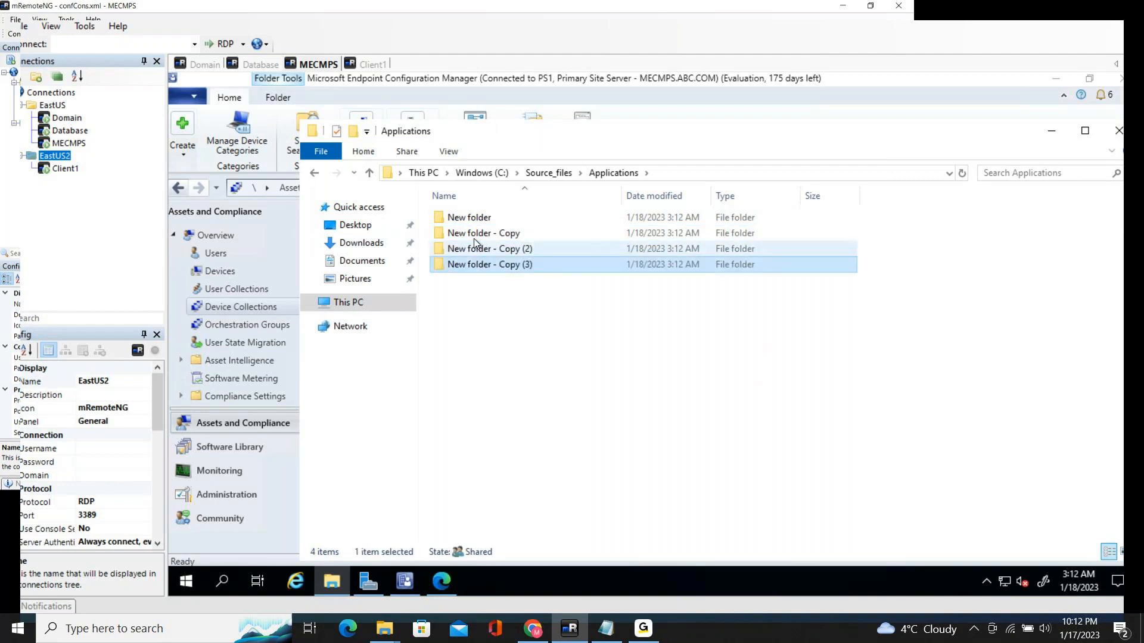
Step: Rename New folder as 7Zip and New folder - Copy as Firefox_98.0.1
click(474, 219)
click(474, 219)
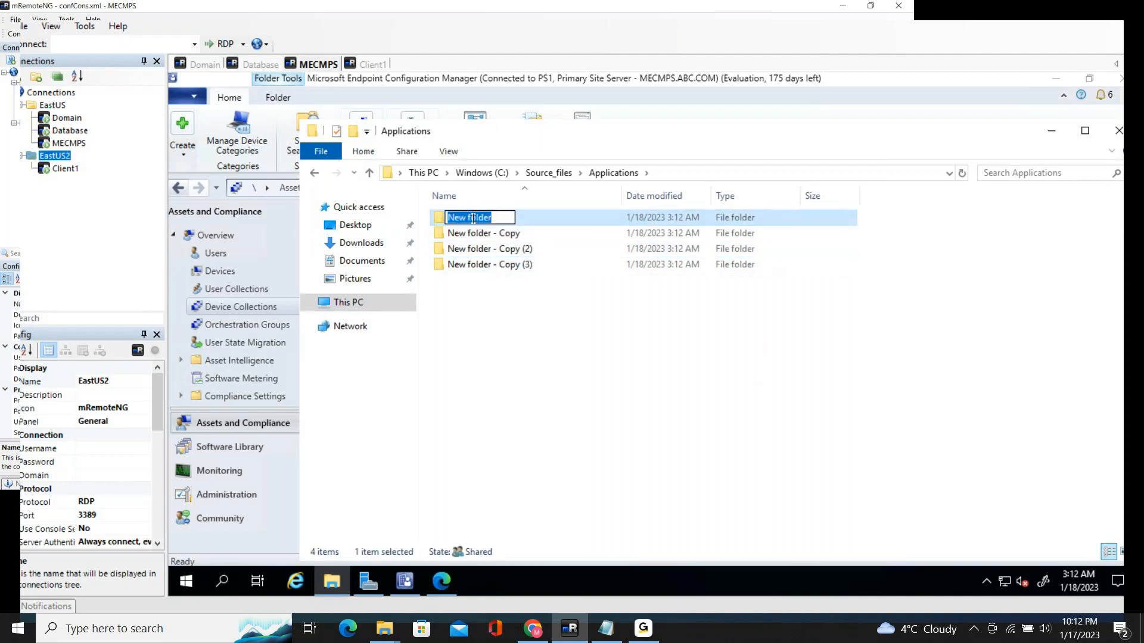
text(7)
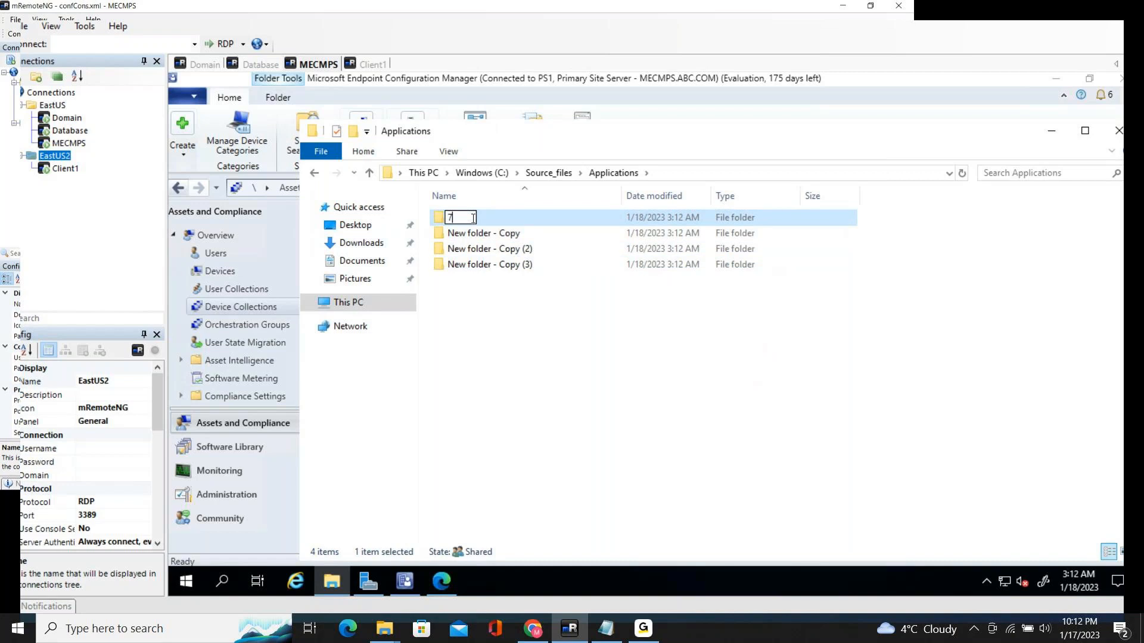
text(Zip)
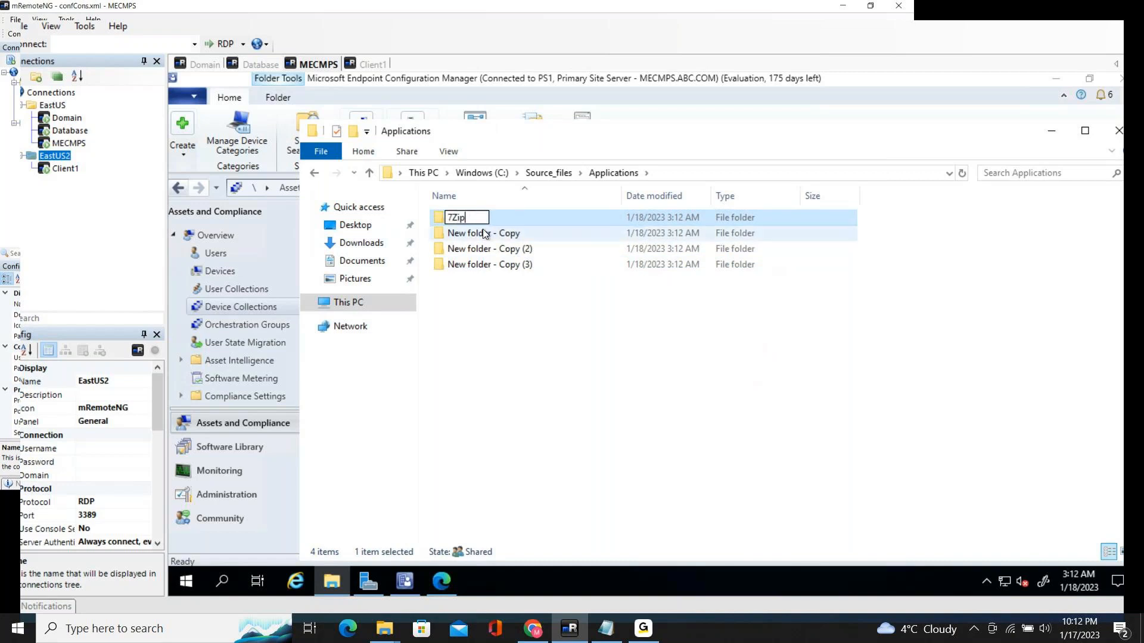
click(483, 234)
click(482, 233)
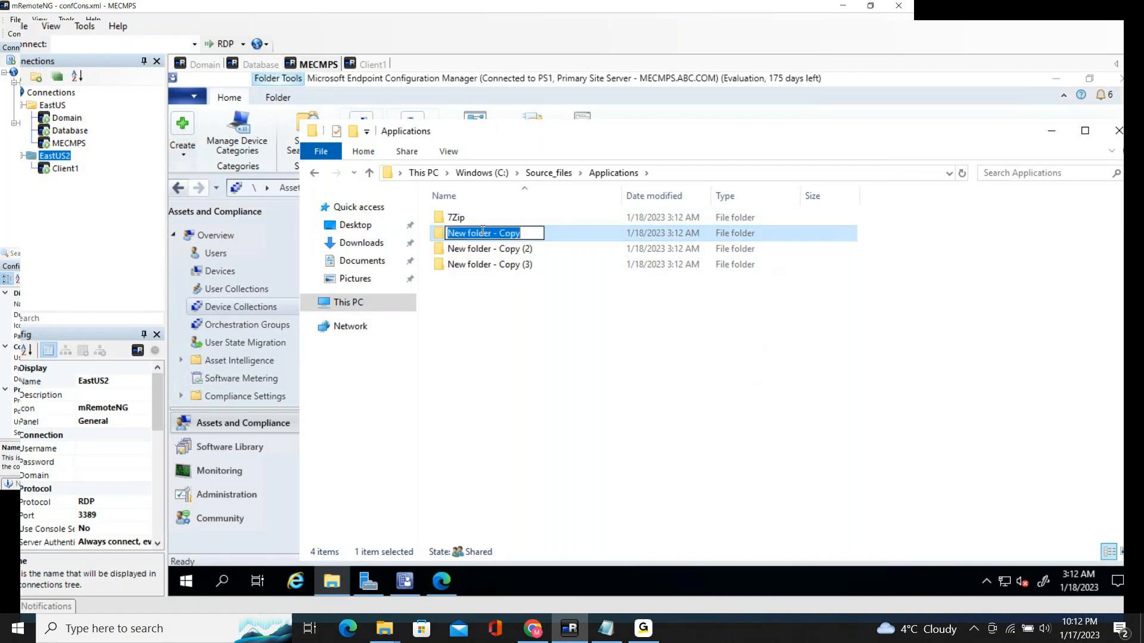
text(Fi)
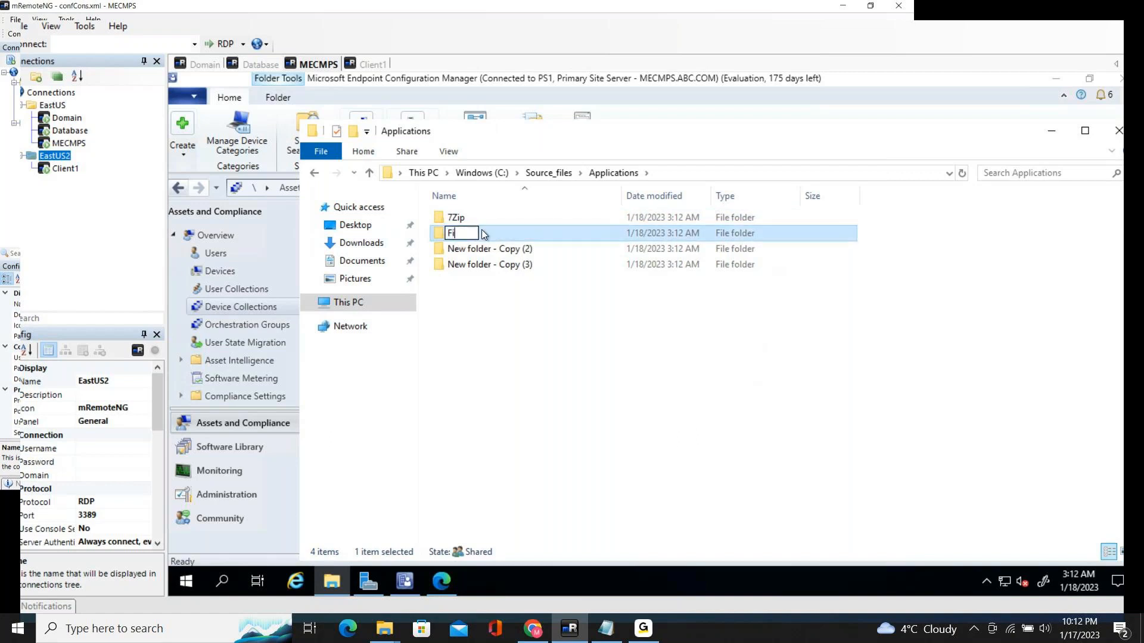
text(refox_98.0.1)
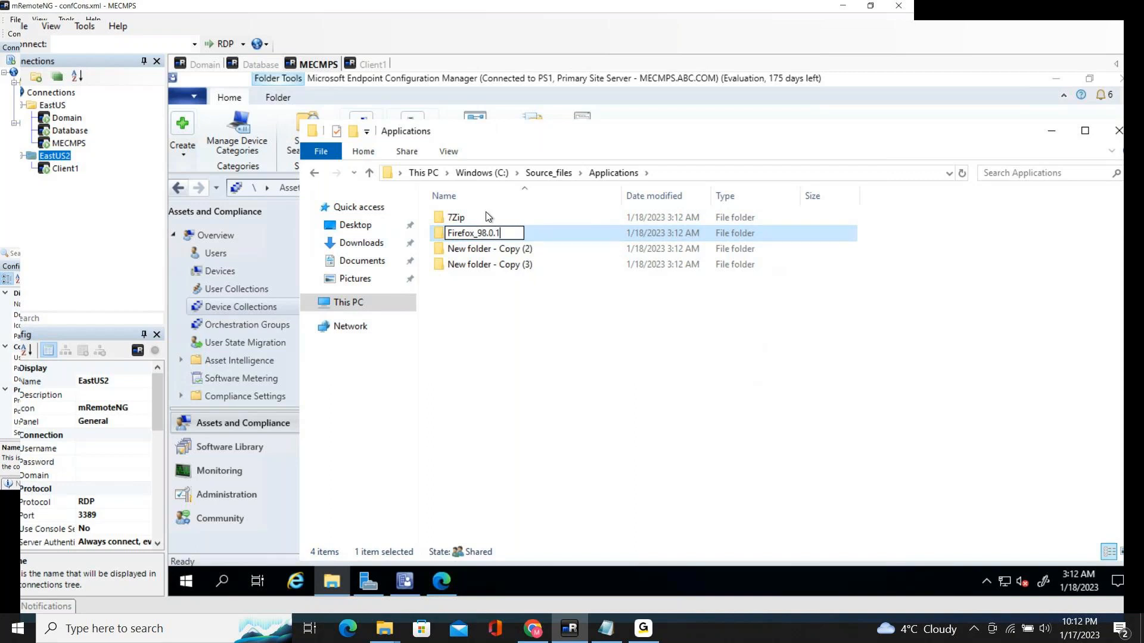
Step: Rename New folder - Copy (2) as Zoom and New folder - Copy (3) as mRemote
click(479, 250)
click(479, 250)
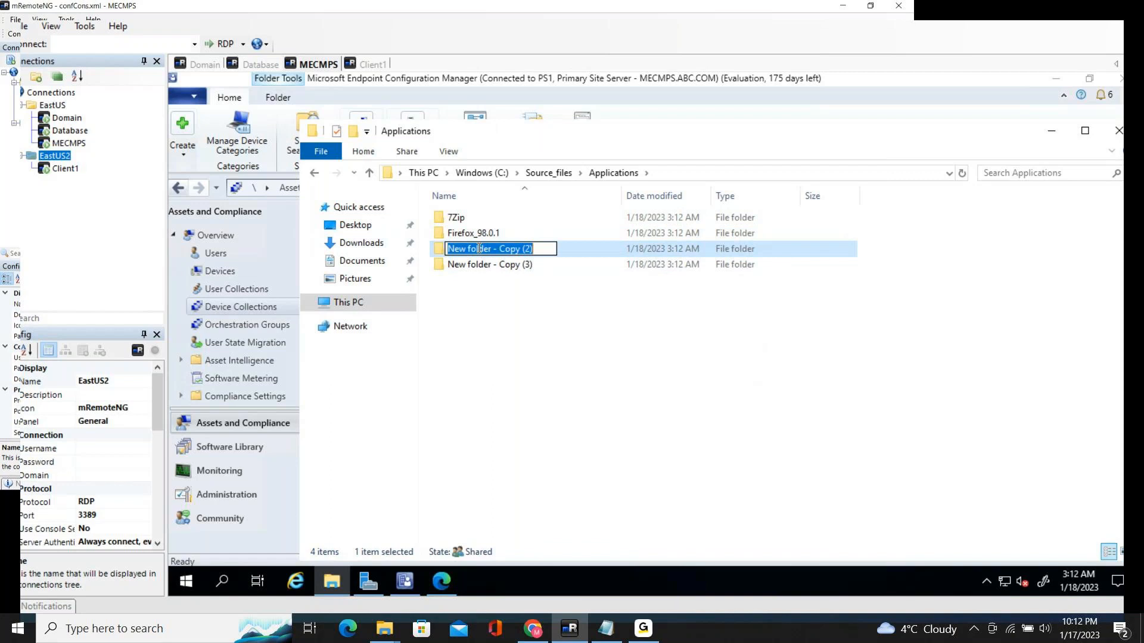
text(Zoom)
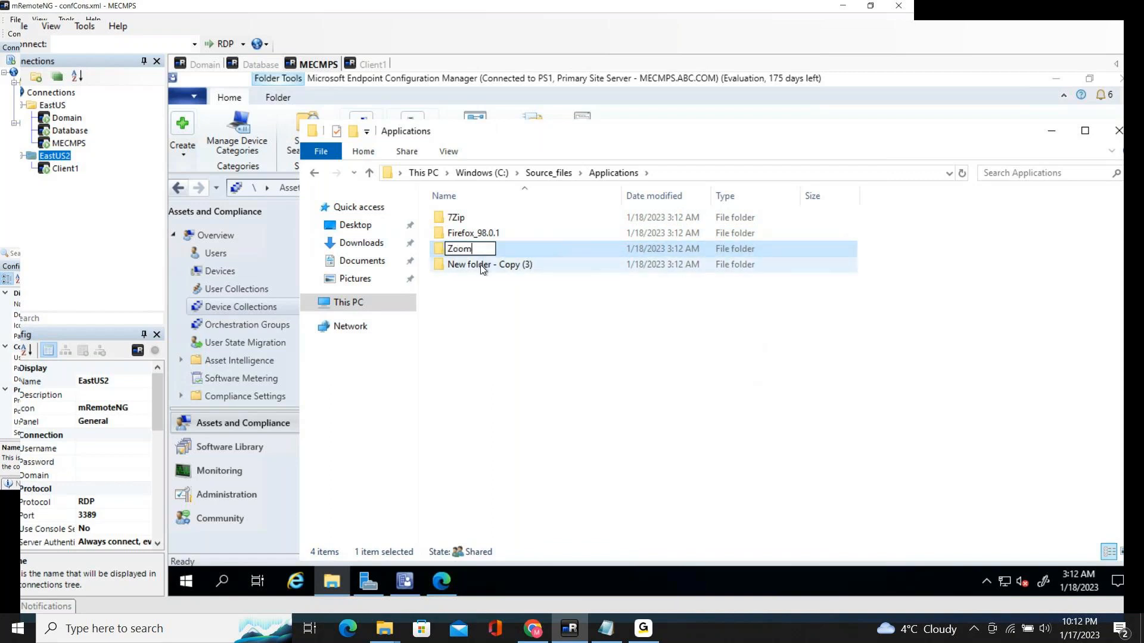
click(481, 265)
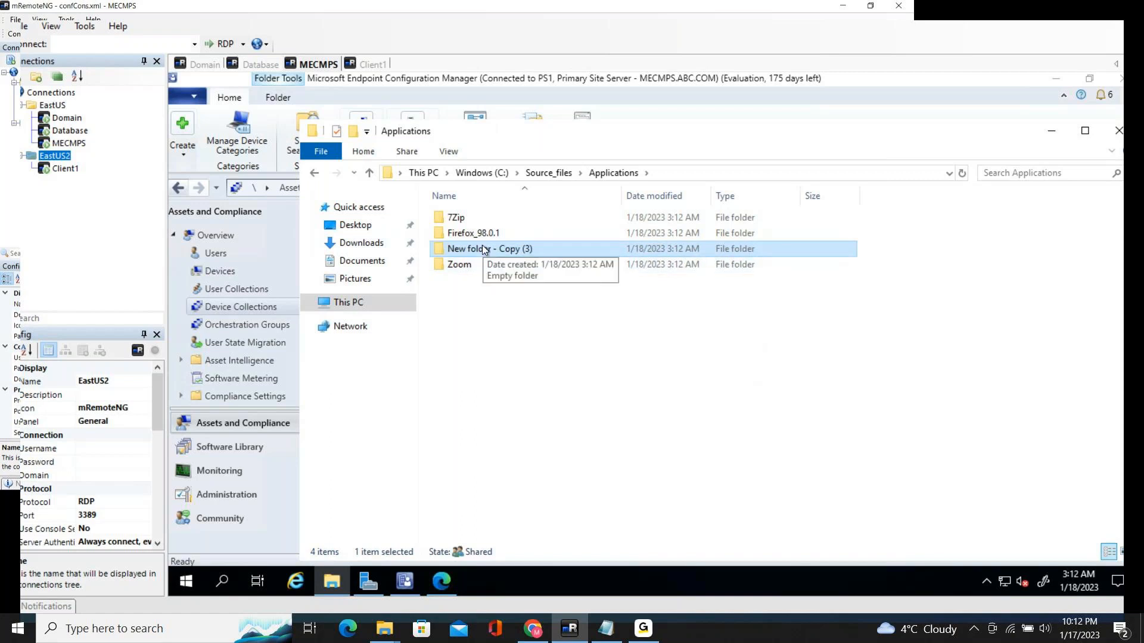
click(483, 249)
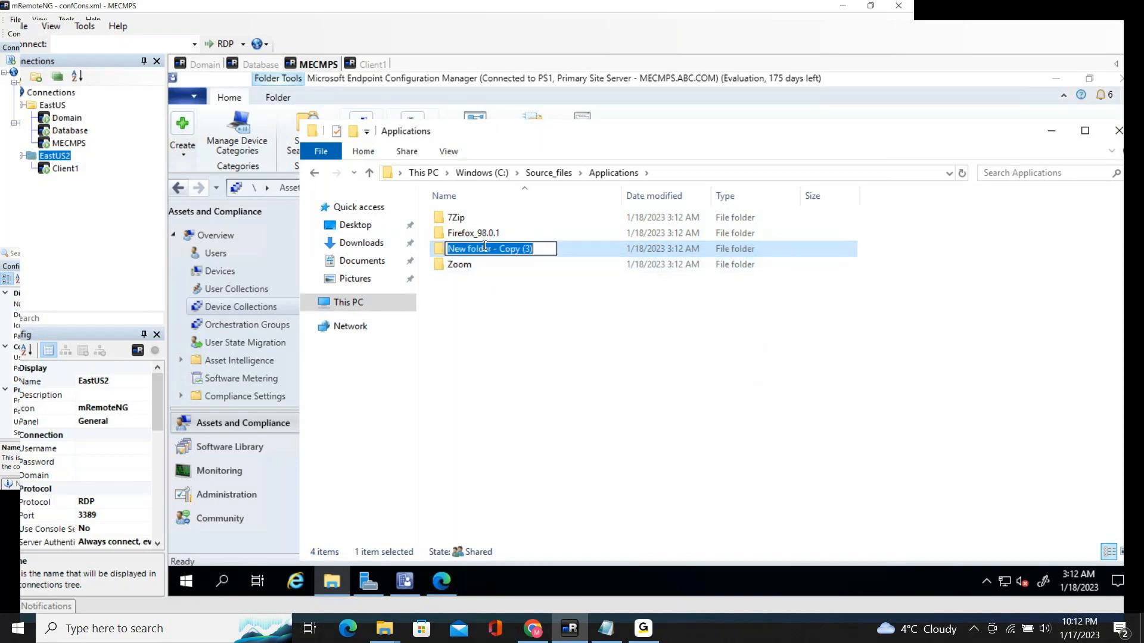
text(mR)
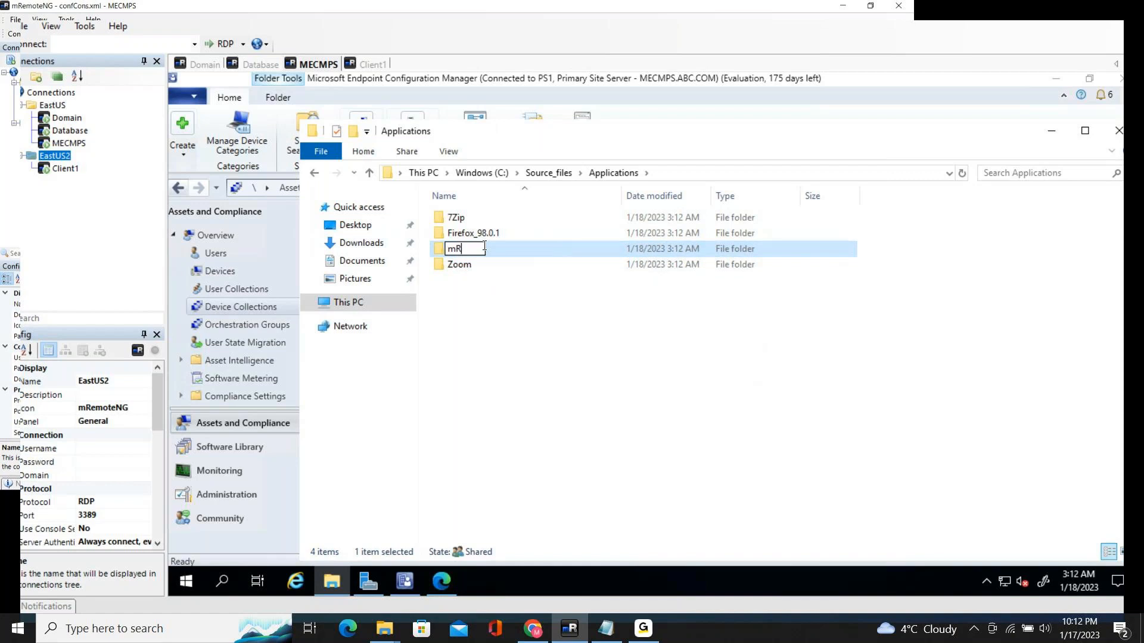
text(emote)
click(516, 324)
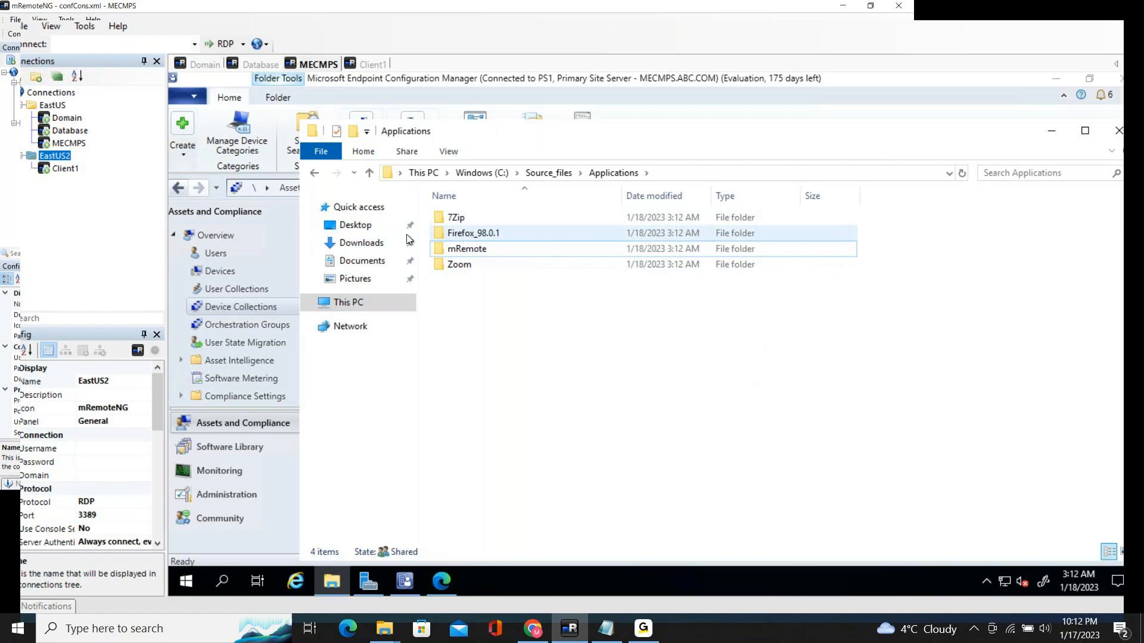
Step: Move all four MSI installers from Downloads into the Applications folder
click(357, 242)
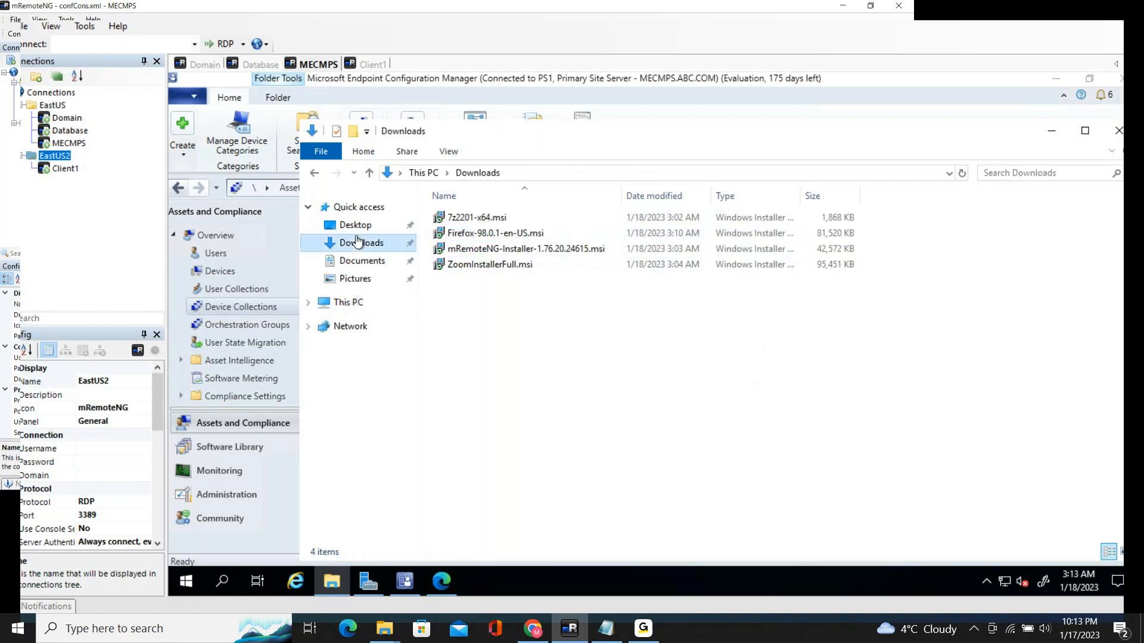
click(501, 219)
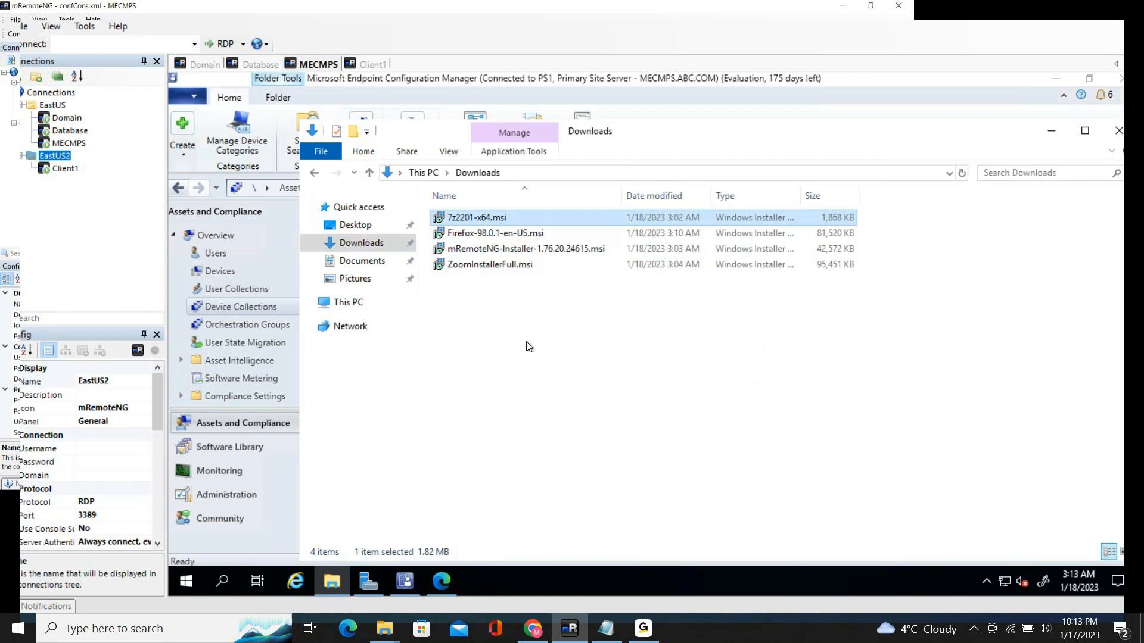
drag(518, 333, 478, 227)
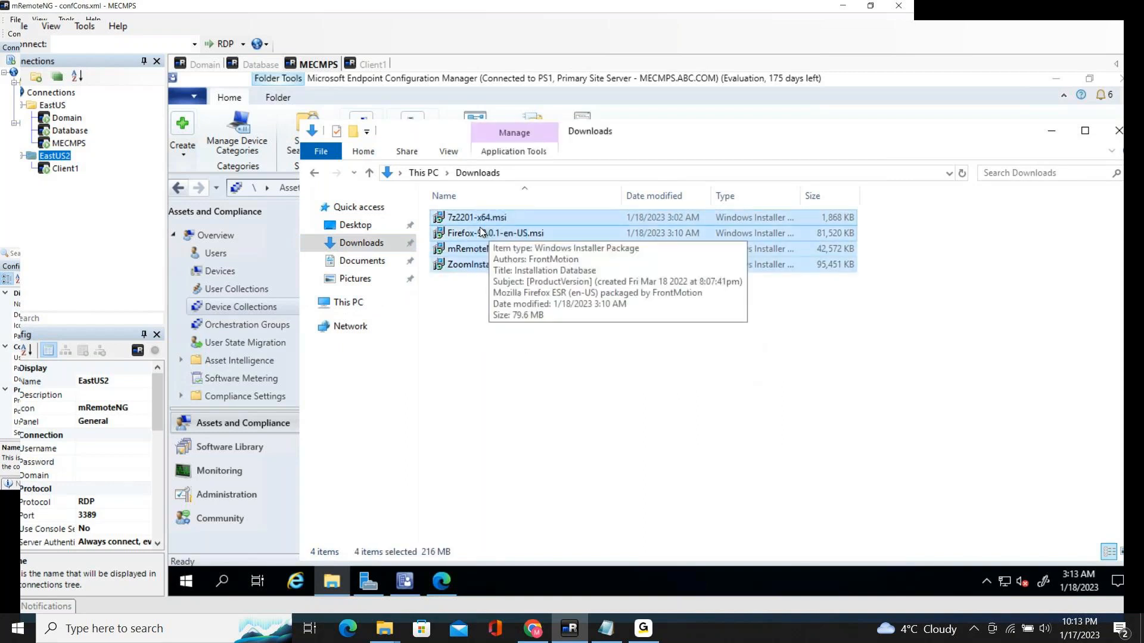
right_click(478, 227)
click(552, 352)
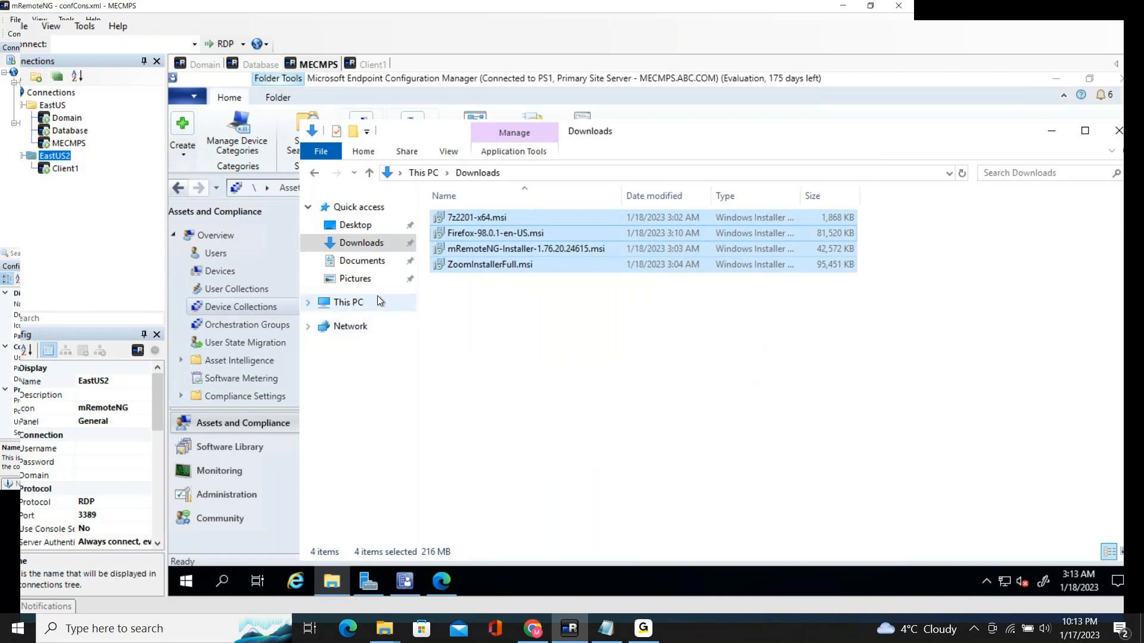
click(314, 173)
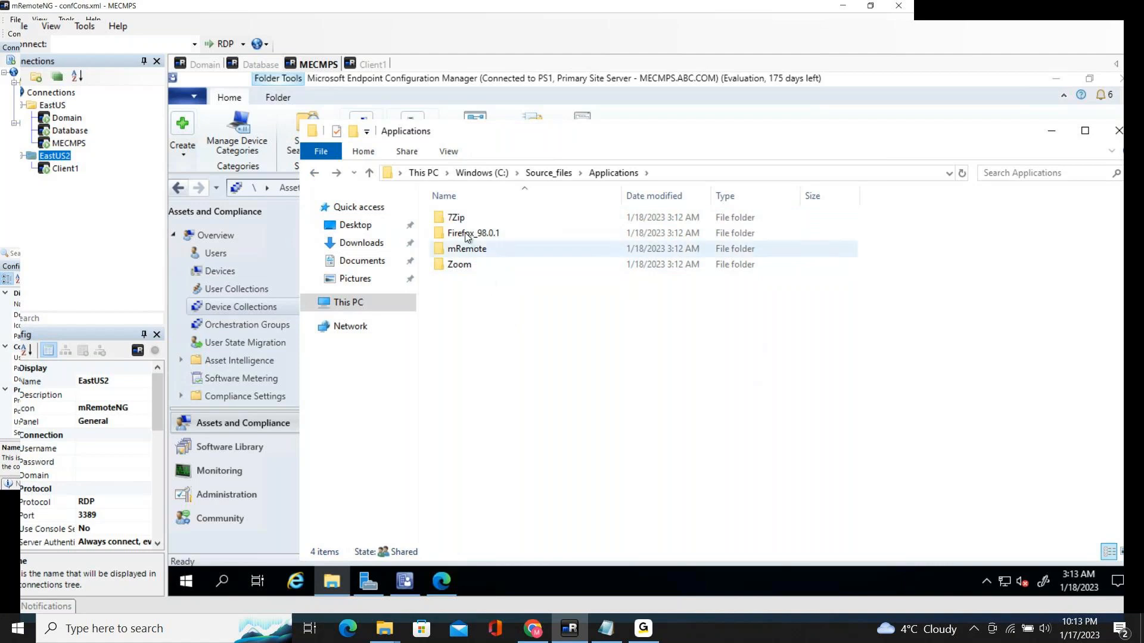
right_click(508, 352)
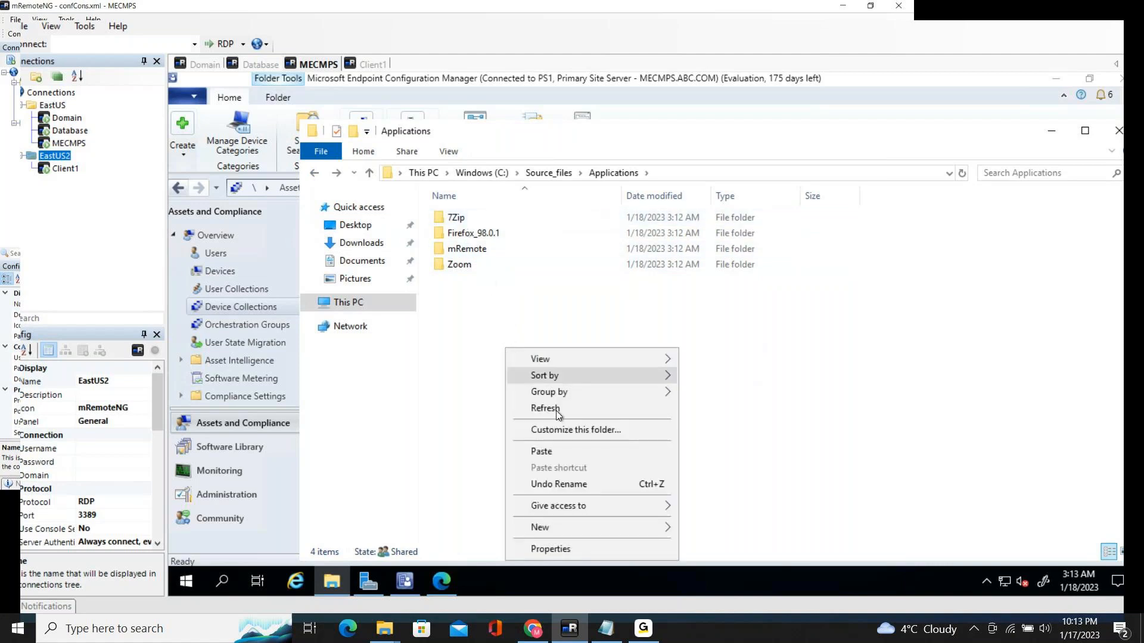
click(572, 451)
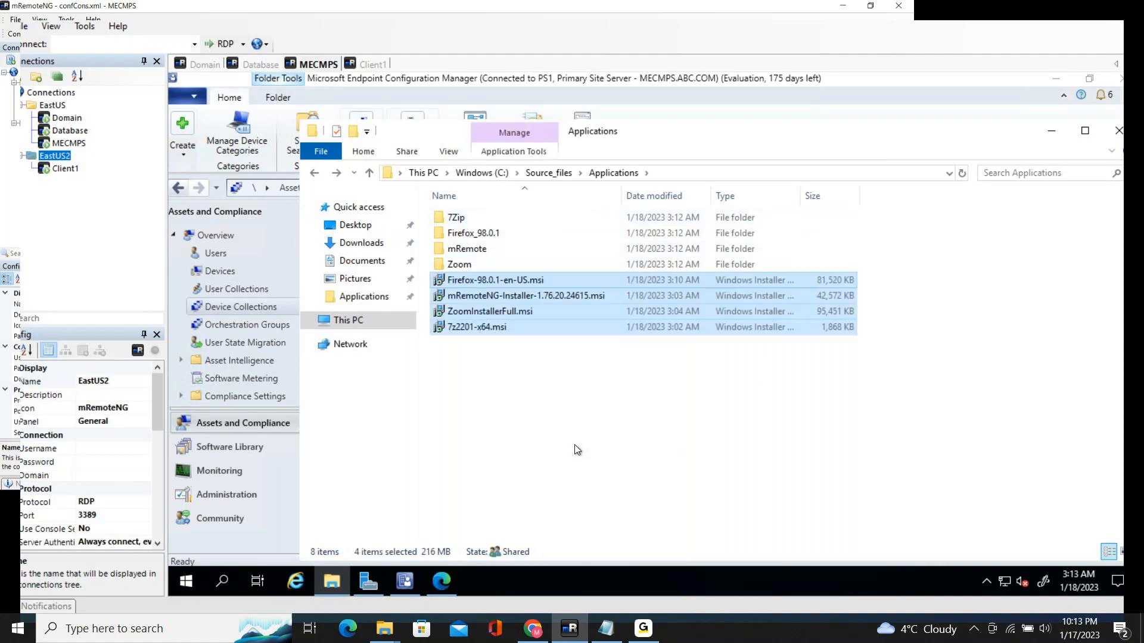
click(524, 375)
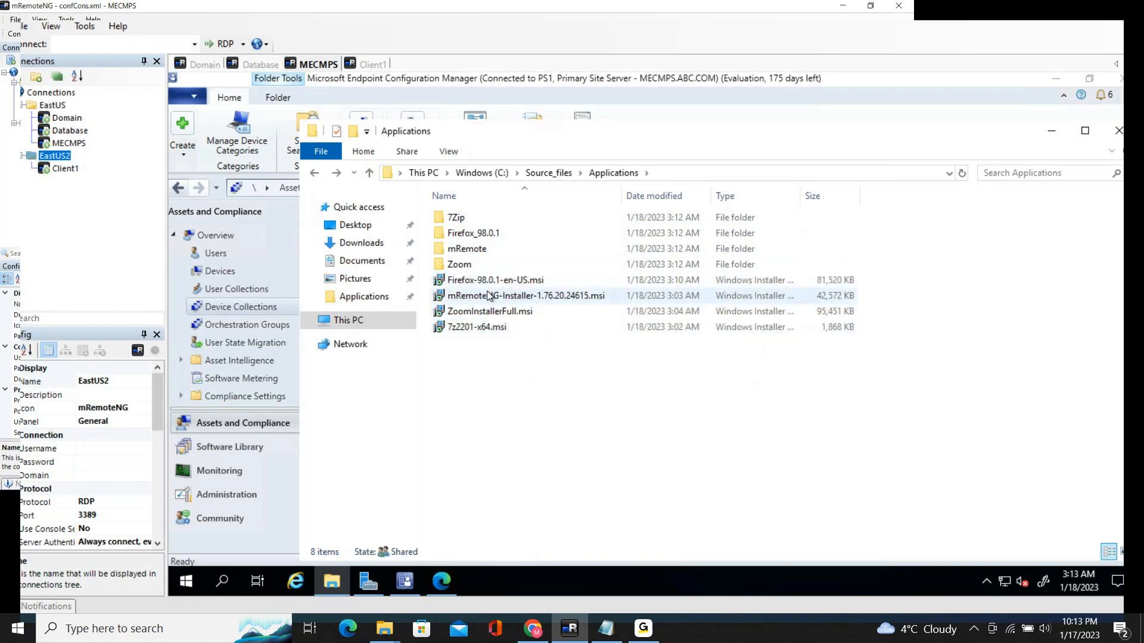
Step: Move the 7-Zip, Firefox, mRemoteNG and Zoom installers into the matching 7Zip, Firefox_98.0.1, mRemote and Zoom subfolders
click(468, 328)
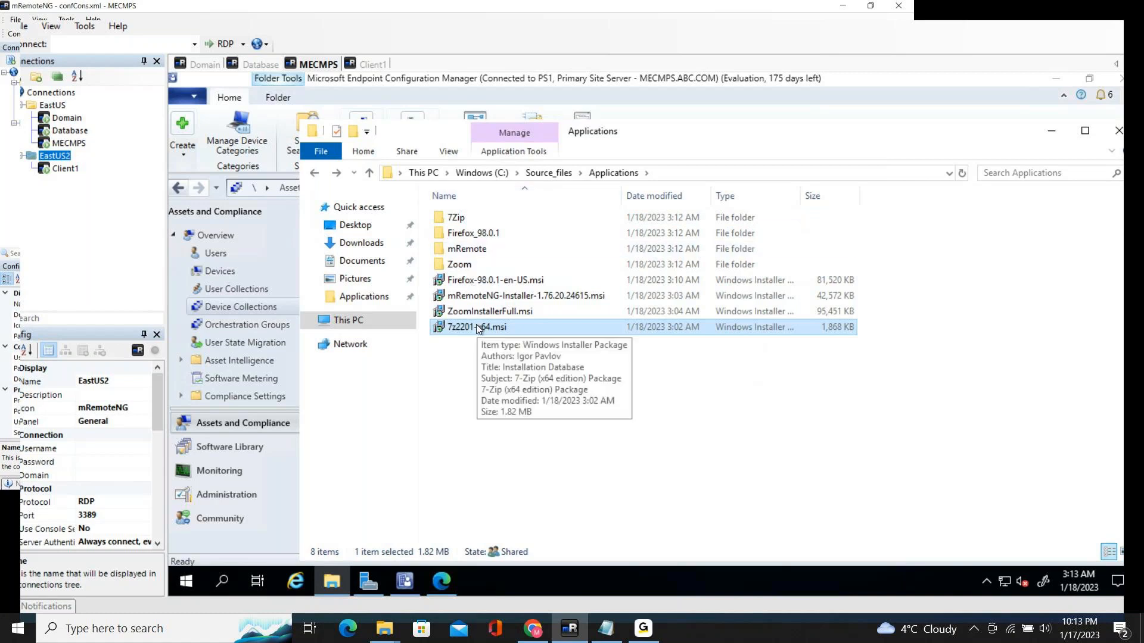
drag(477, 324, 454, 224)
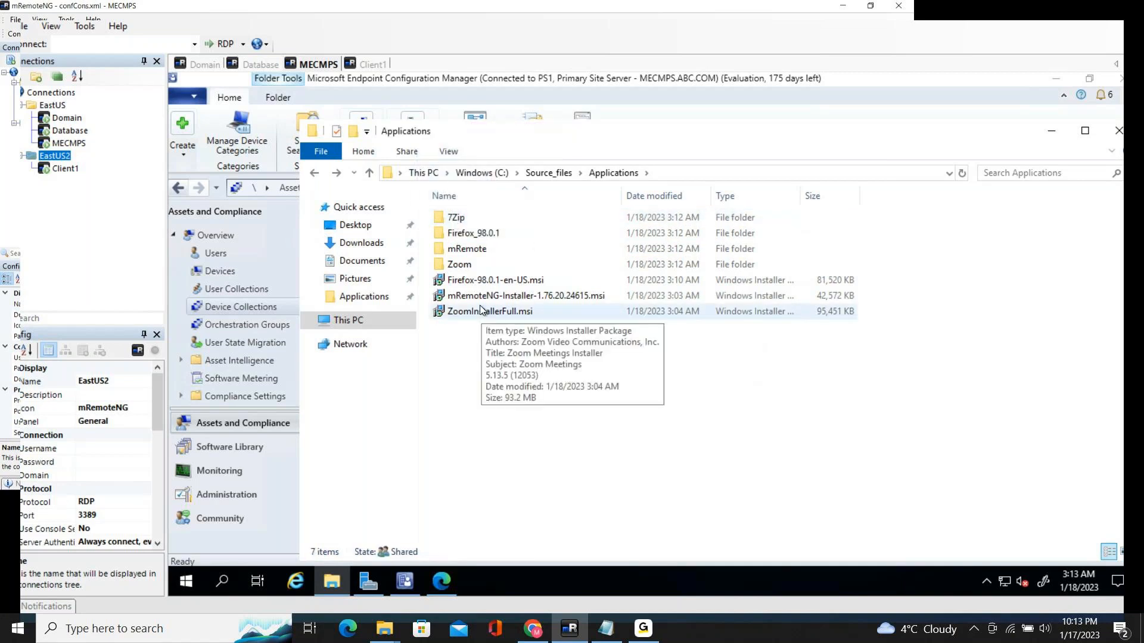
click(474, 284)
drag(473, 284, 467, 228)
mouse_move(487, 281)
mouse_down()
mouse_move(484, 251)
mouse_move(475, 262)
mouse_up()
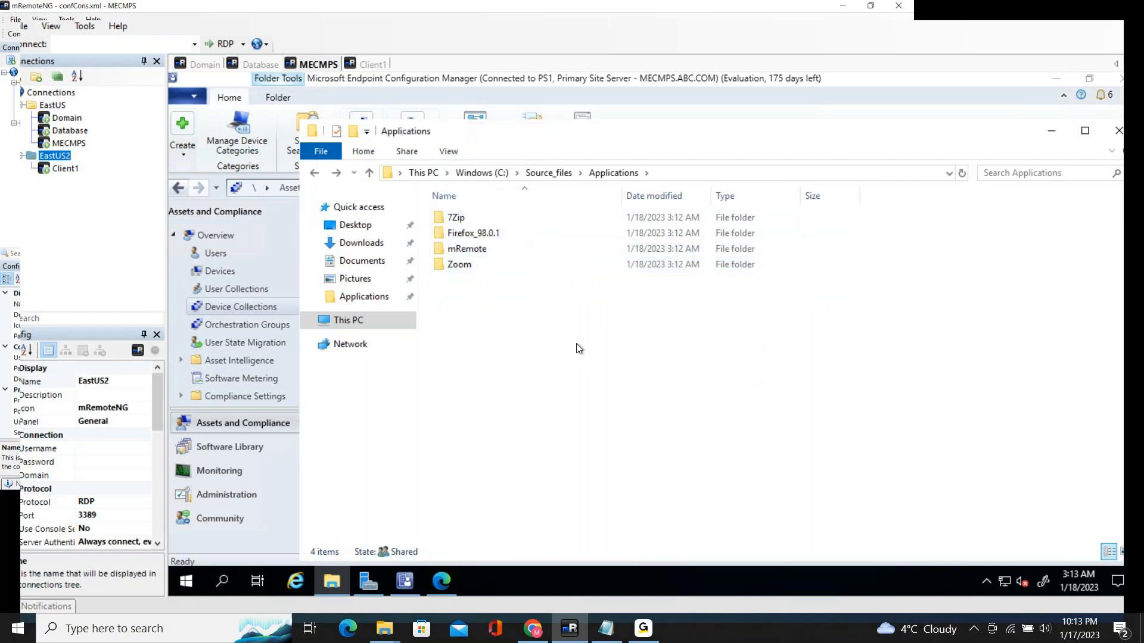
Step: Check that the 7Zip, Firefox_98.0.1, mRemote and Zoom subfolders each hold their installer, and return to the Source_files folder
double_click(458, 218)
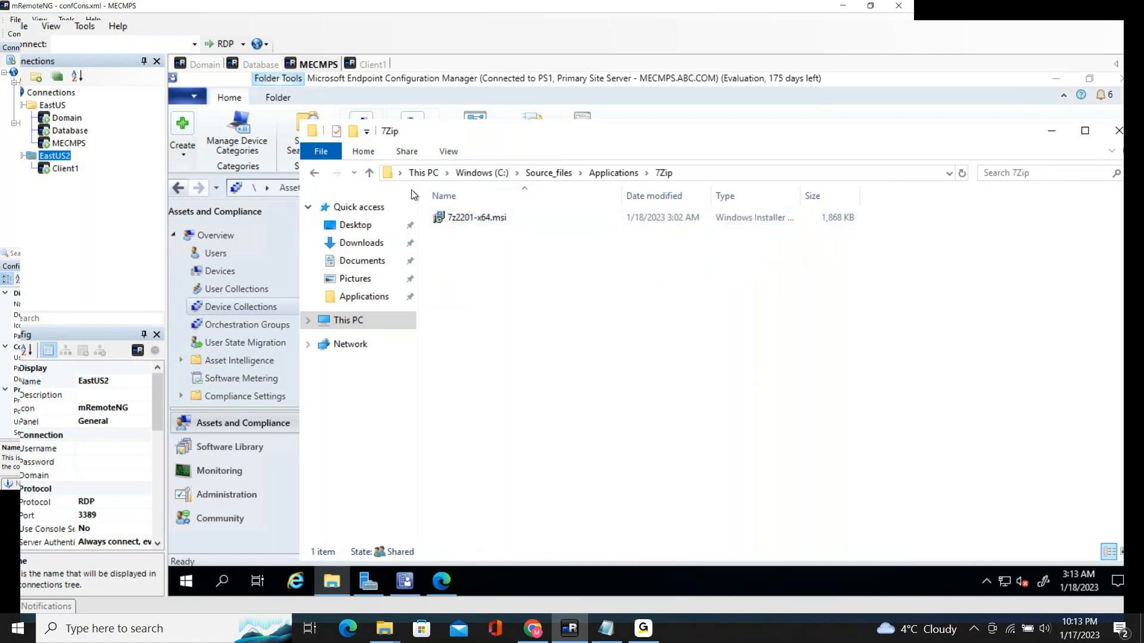
click(378, 173)
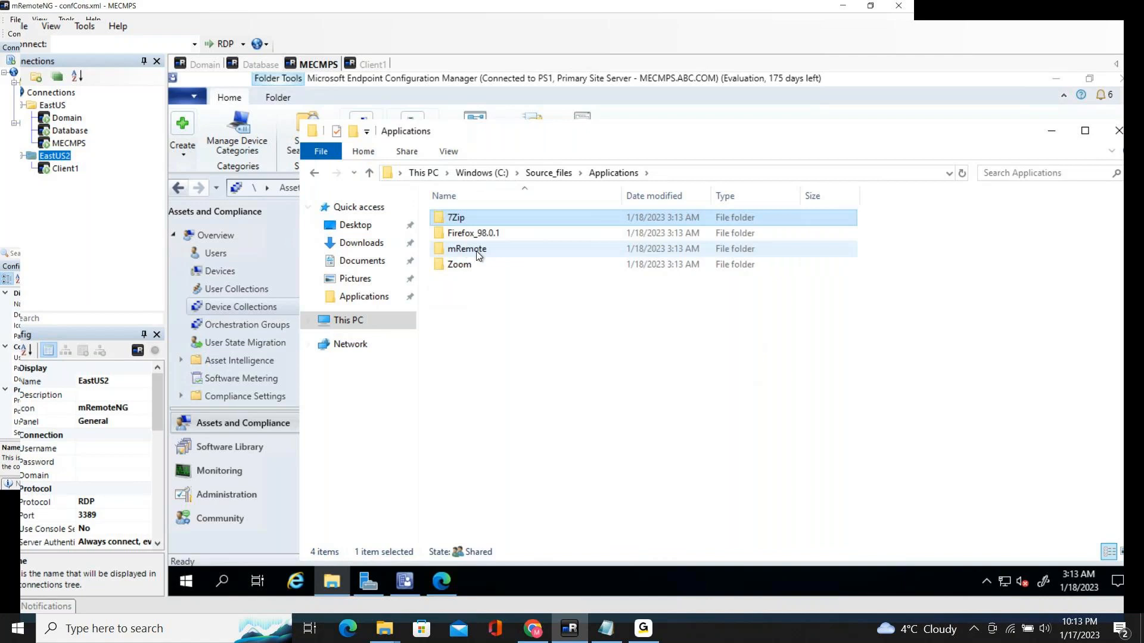
double_click(471, 233)
click(369, 173)
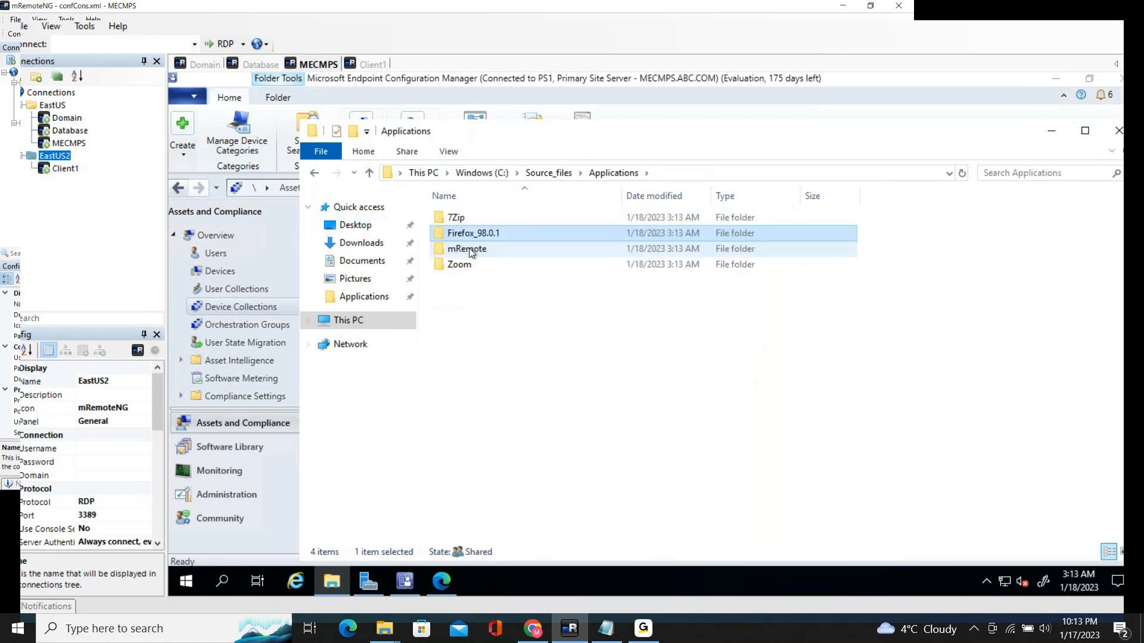
key(Down)
key(Return)
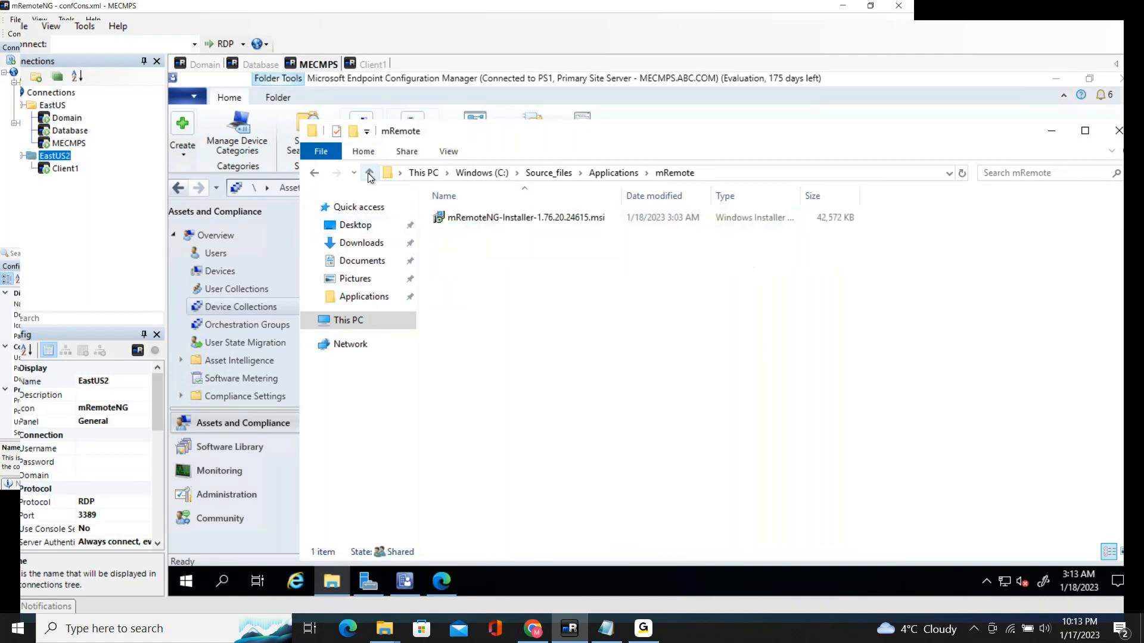
click(368, 173)
double_click(477, 264)
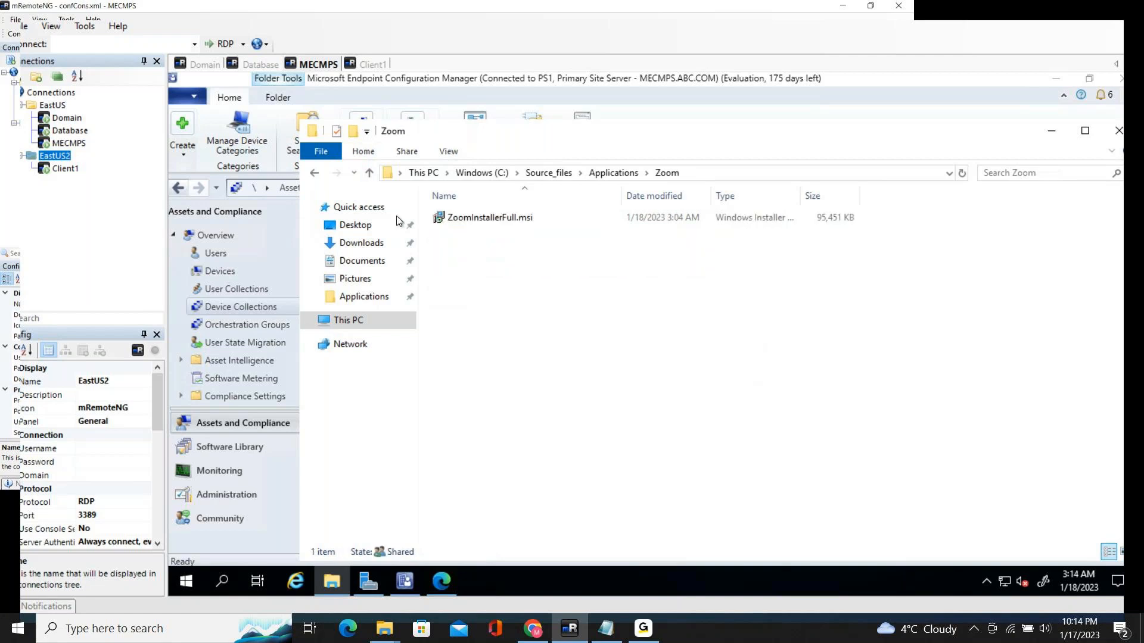
click(370, 173)
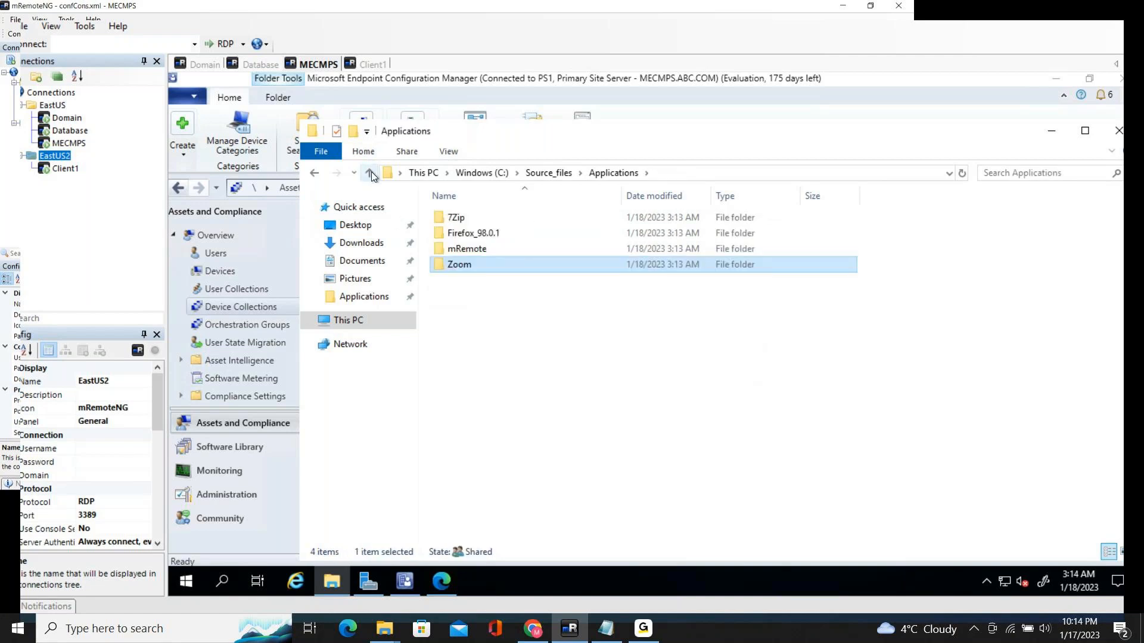
click(370, 172)
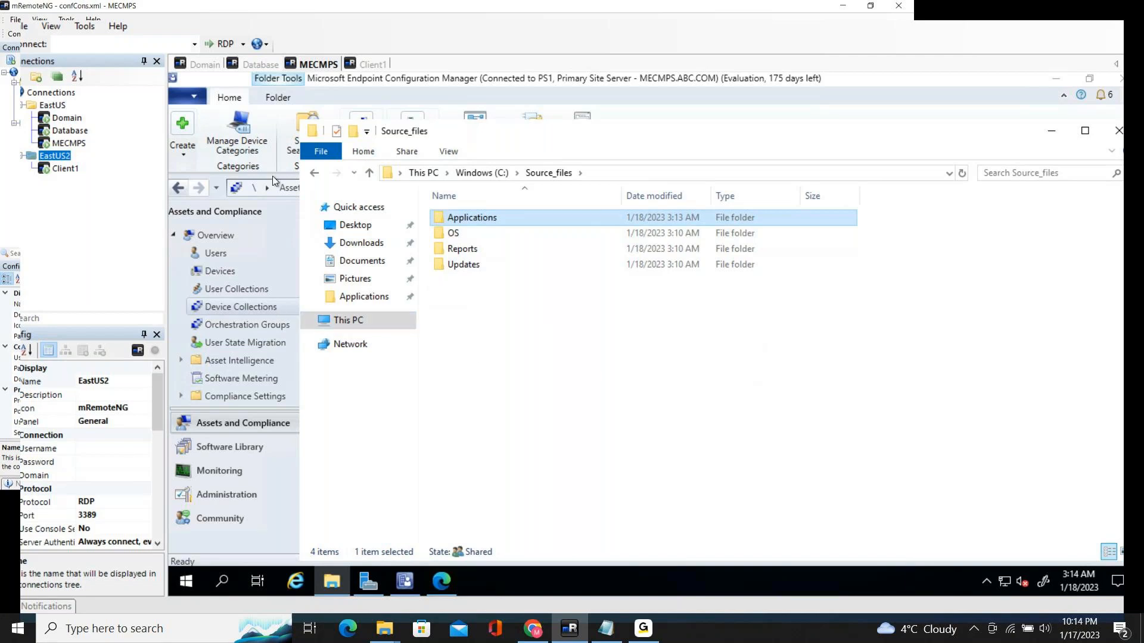
Step: Open the Applications node under Application Management in the Configuration Manager Software Library, adjusting the navigation pane to show more nodes
click(237, 449)
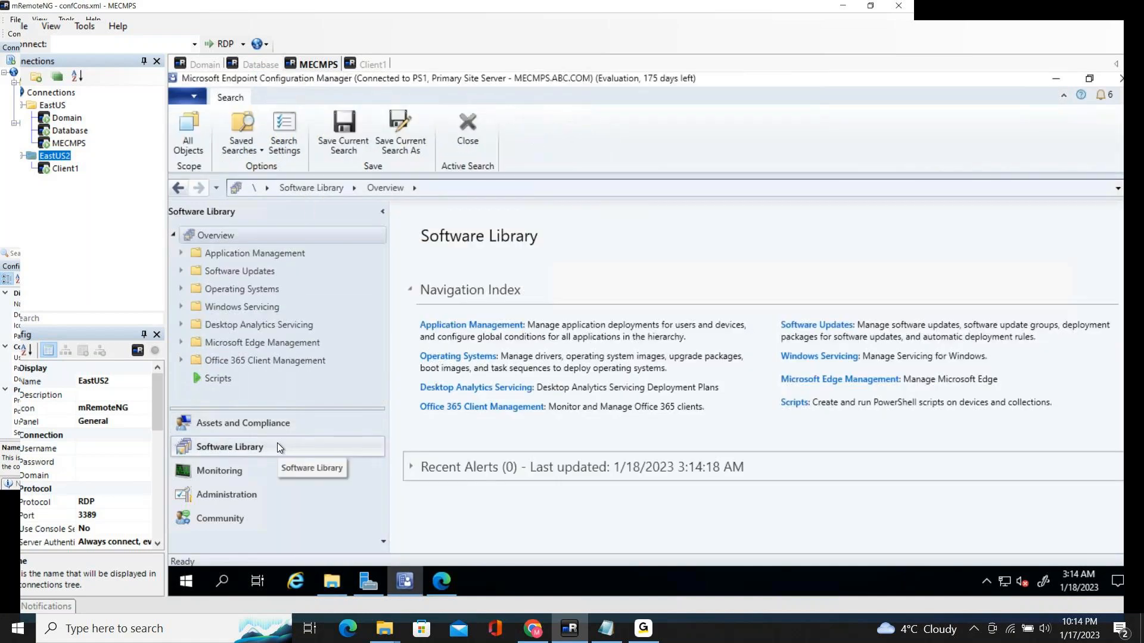
click(291, 256)
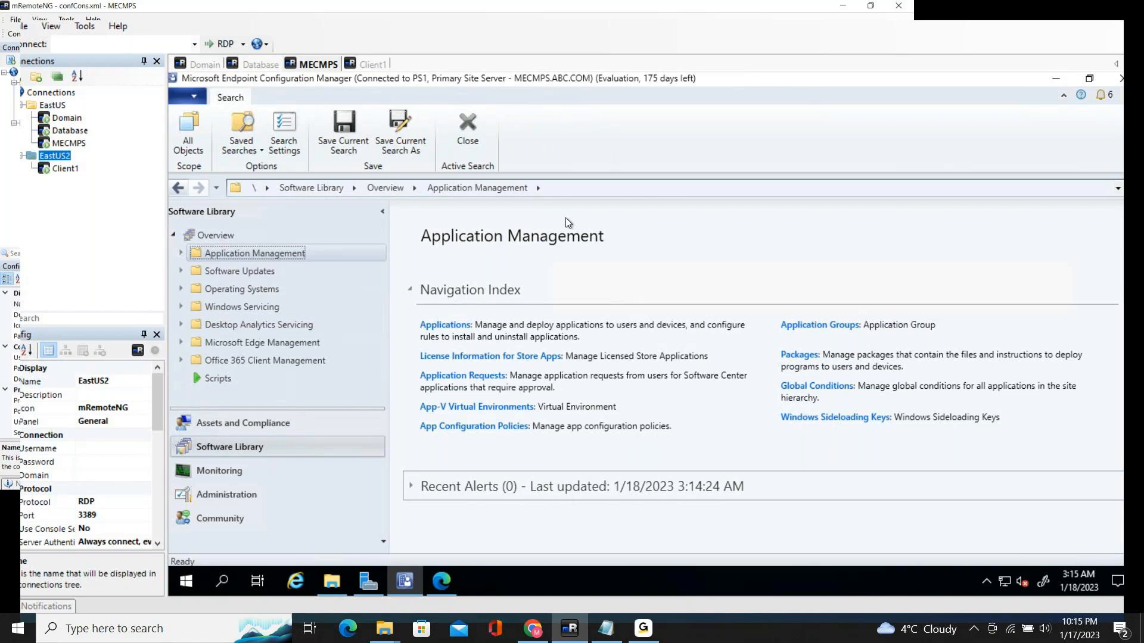
click(181, 255)
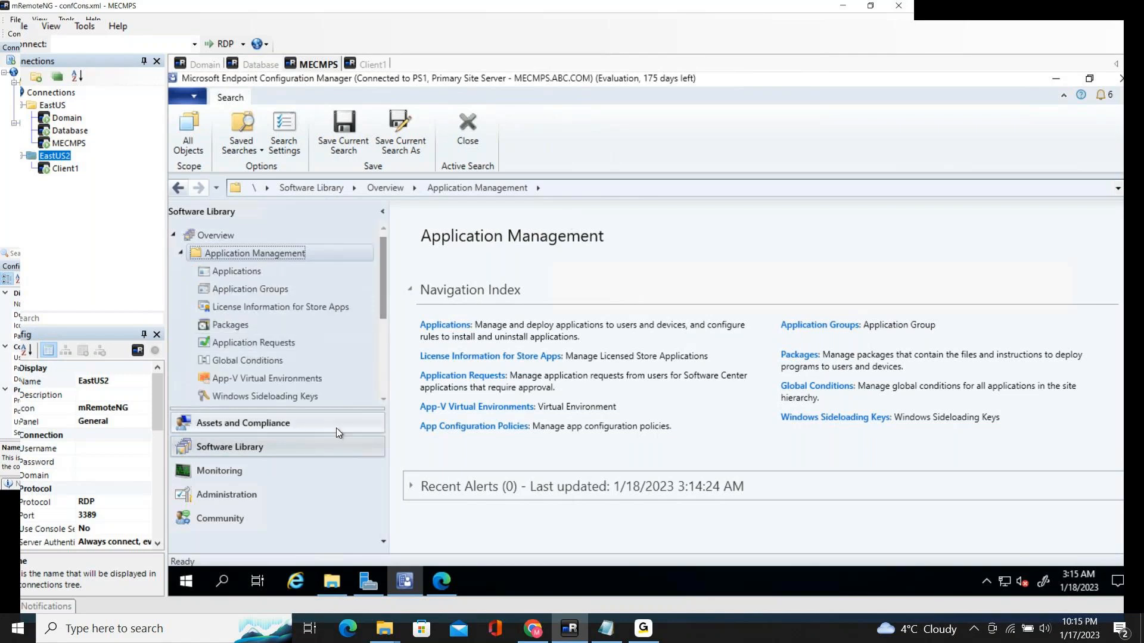
drag(322, 410, 322, 456)
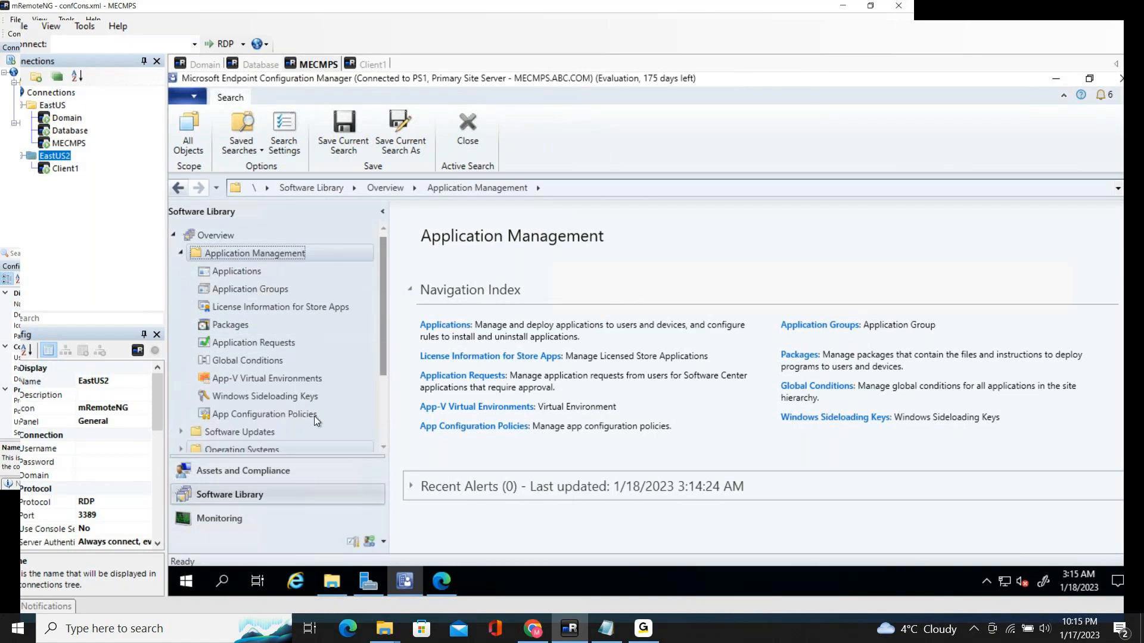
click(250, 269)
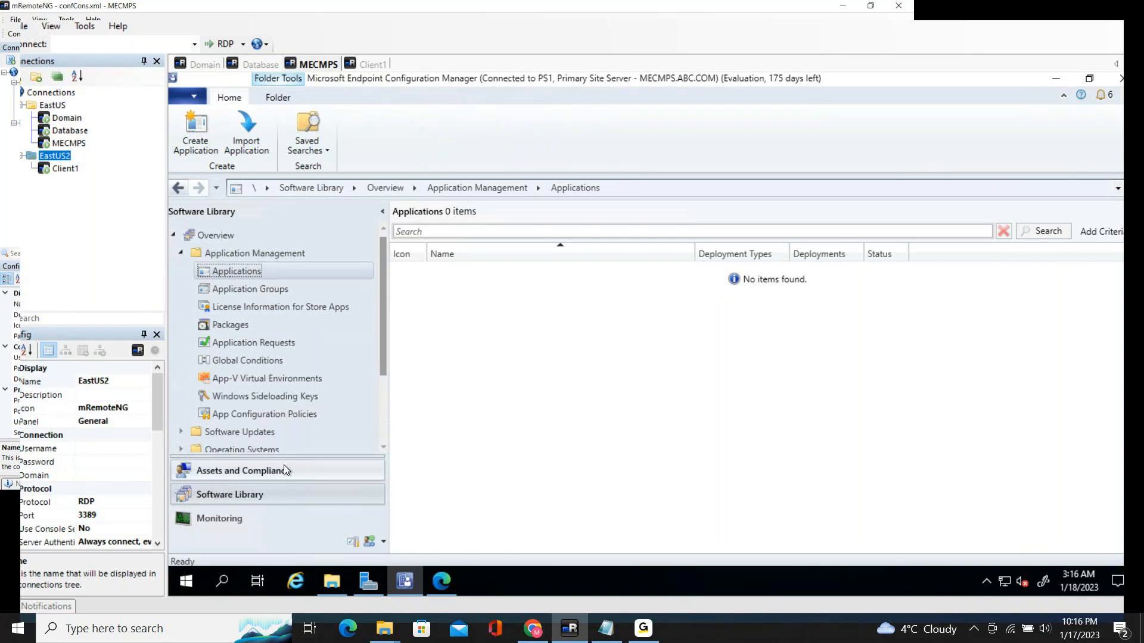
drag(292, 457, 292, 436)
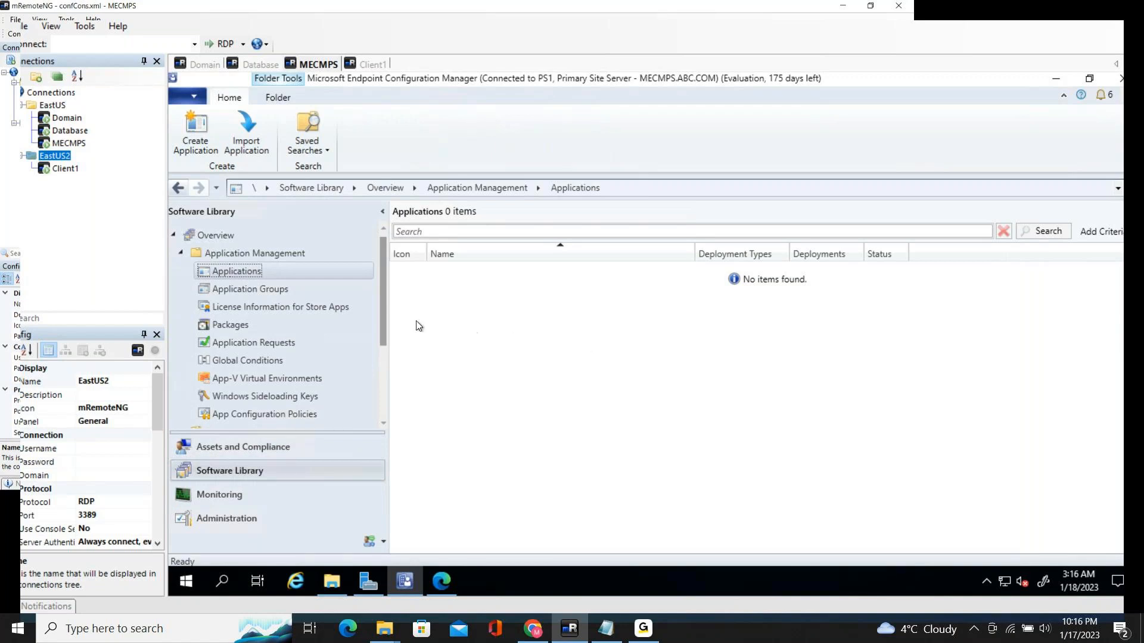
Step: Start creating an application from a Windows Installer file and browse to the \\mecmps network location for its source
right_click(327, 270)
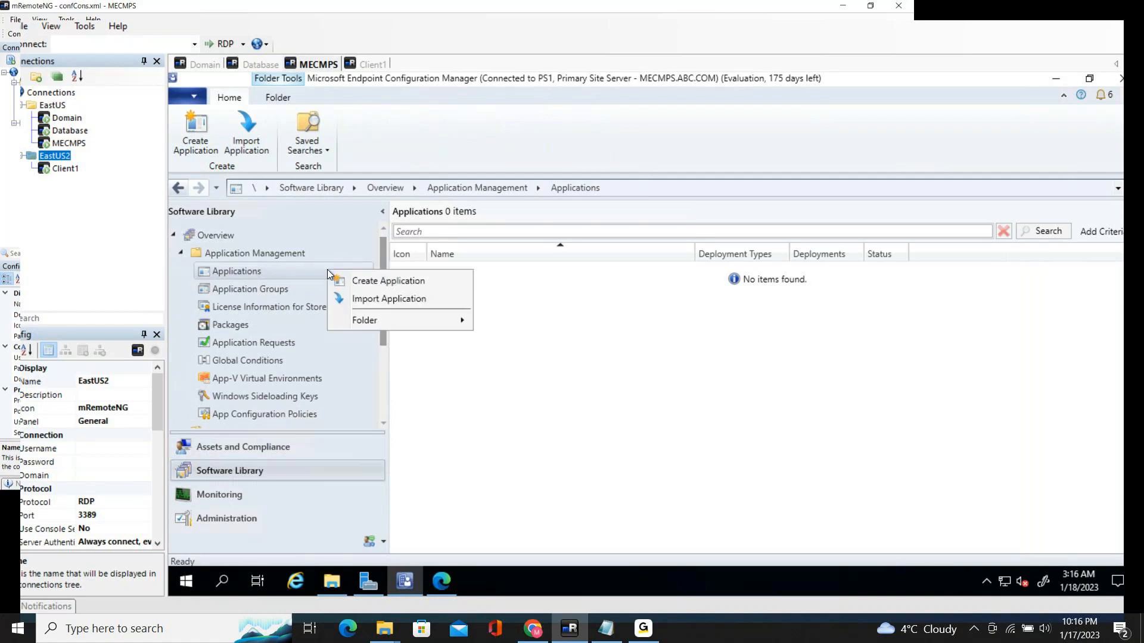
click(401, 288)
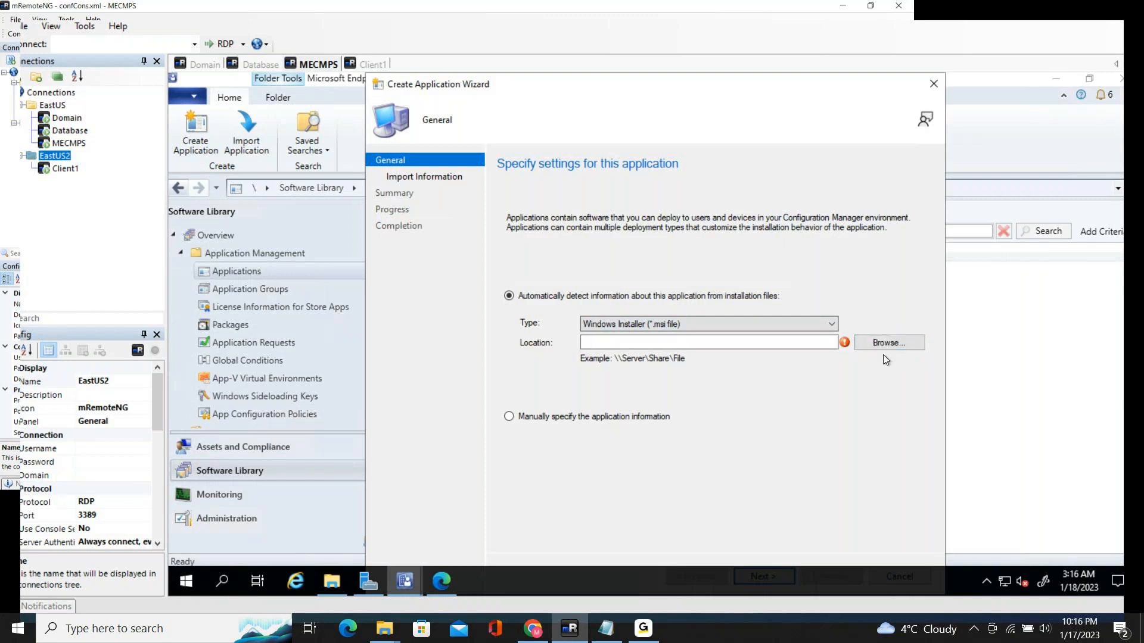
click(891, 342)
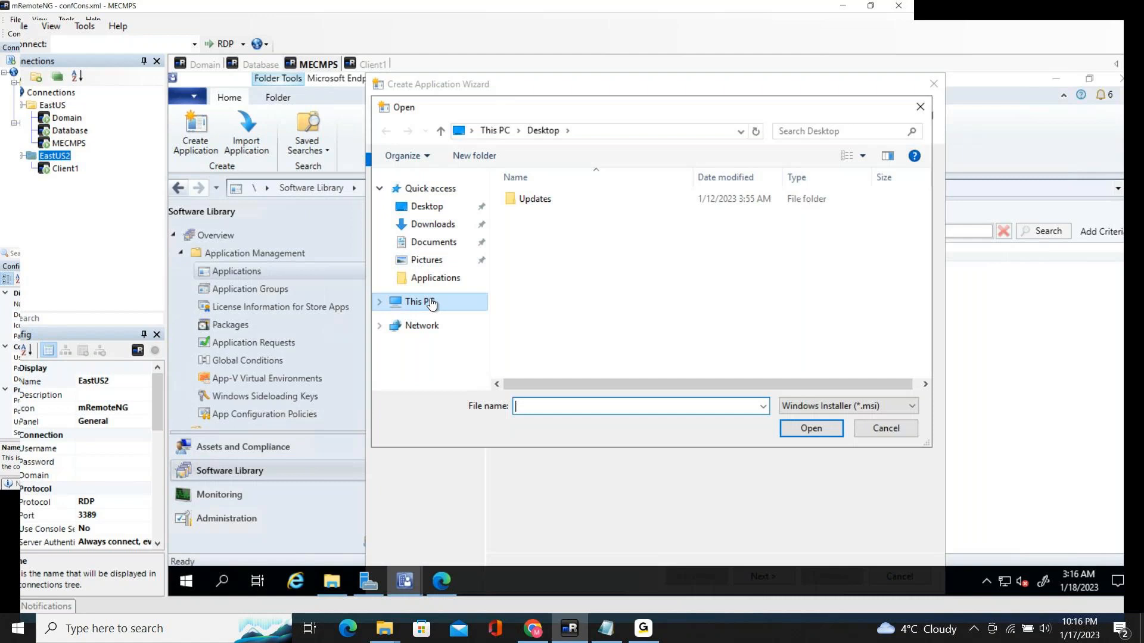
click(591, 133)
text(\\)
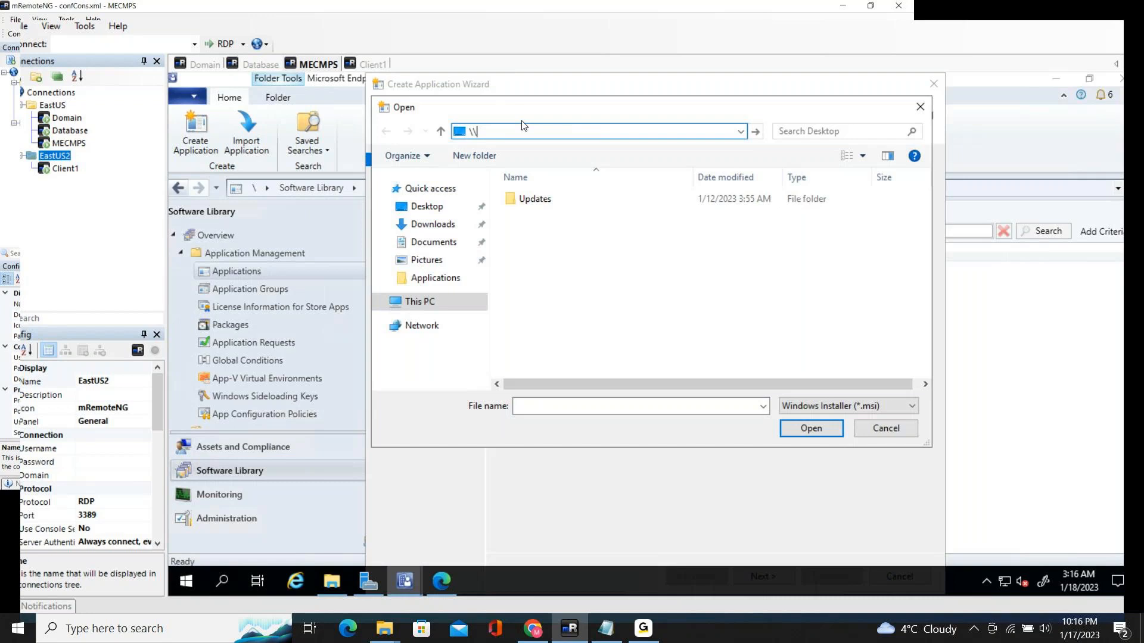
text(mecmps)
key(Return)
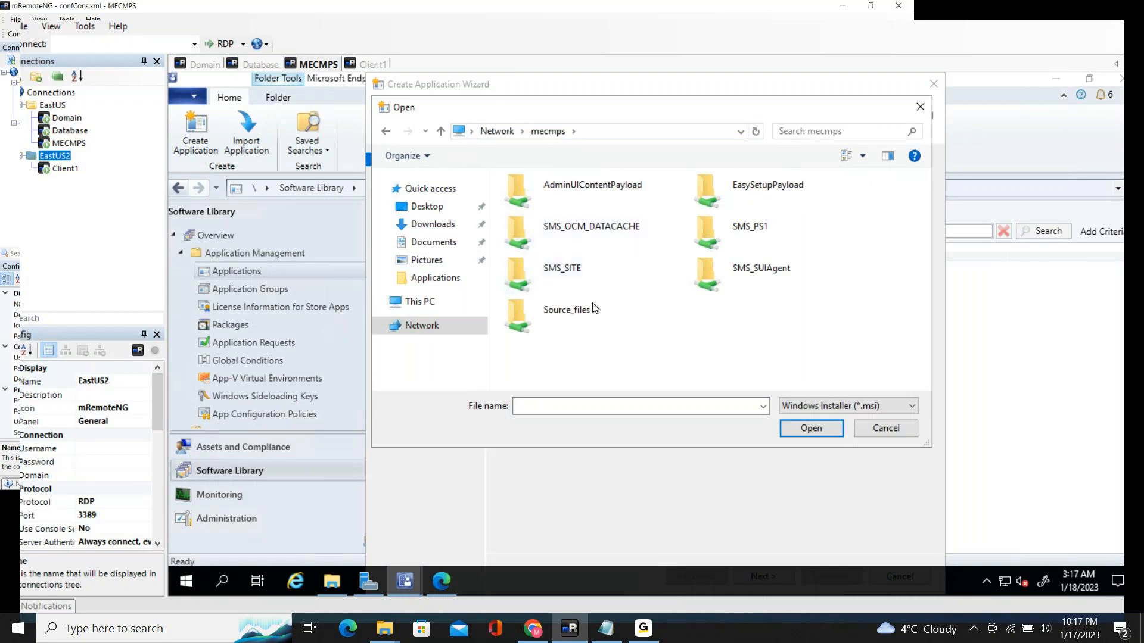
Step: Choose ZoomInstallerFull.msi from the Source_files\Applications\Zoom folder as the application's installation file
double_click(584, 316)
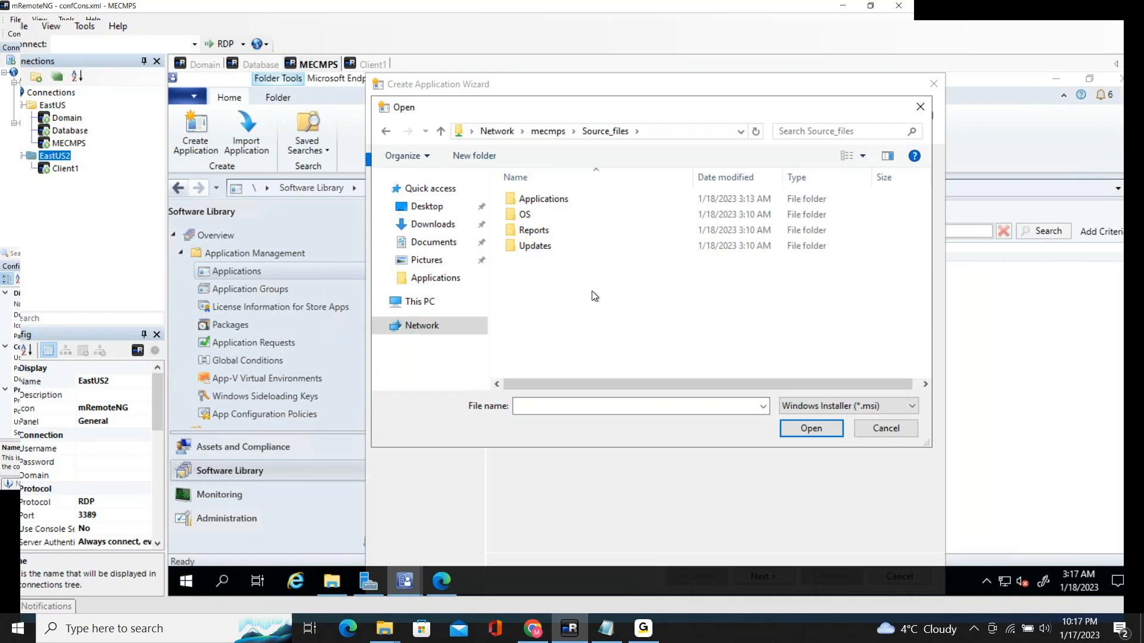
double_click(566, 199)
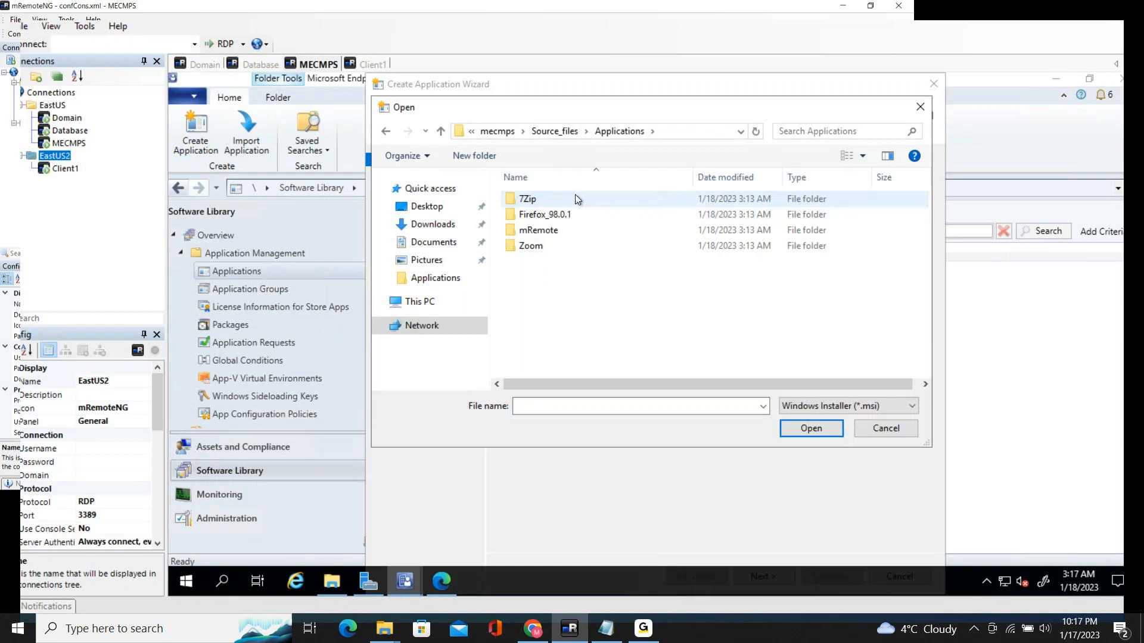
double_click(556, 245)
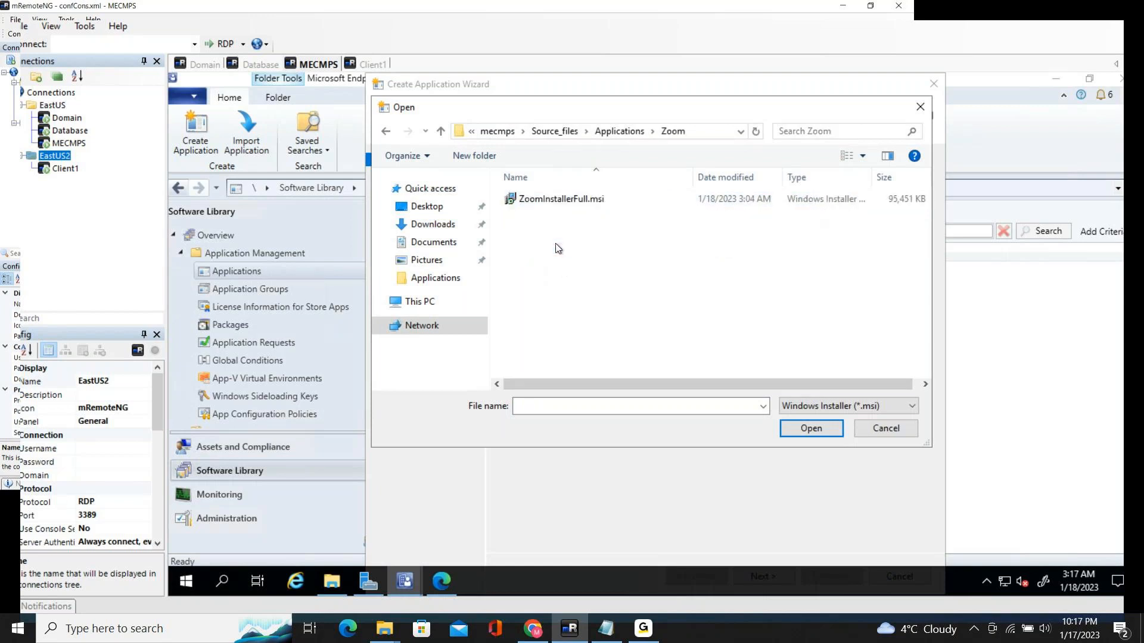
click(578, 199)
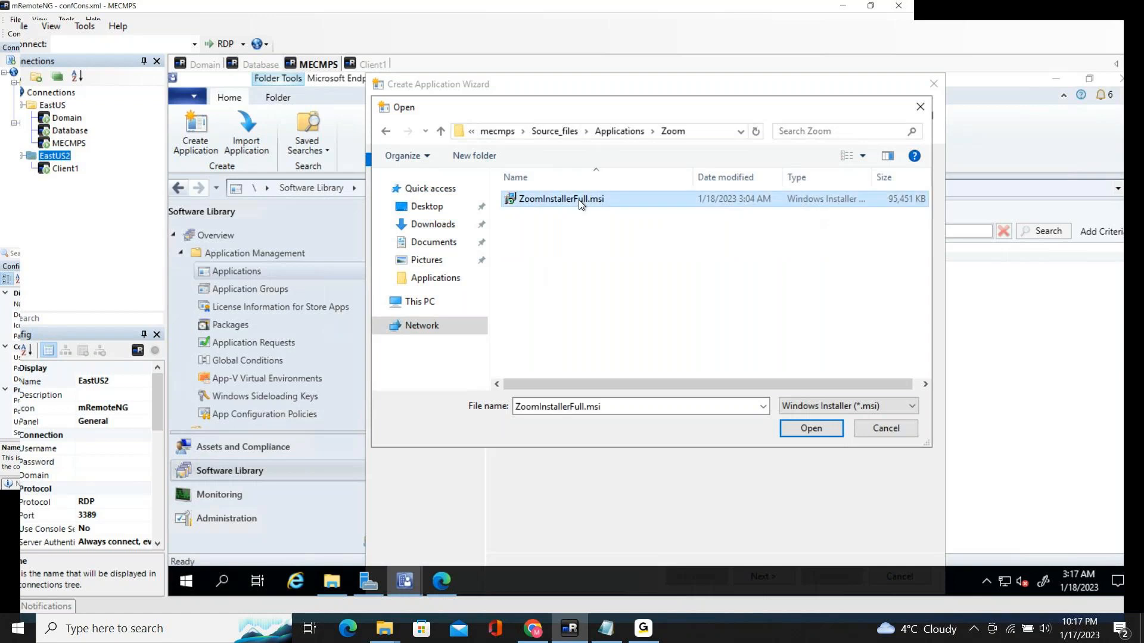
click(812, 428)
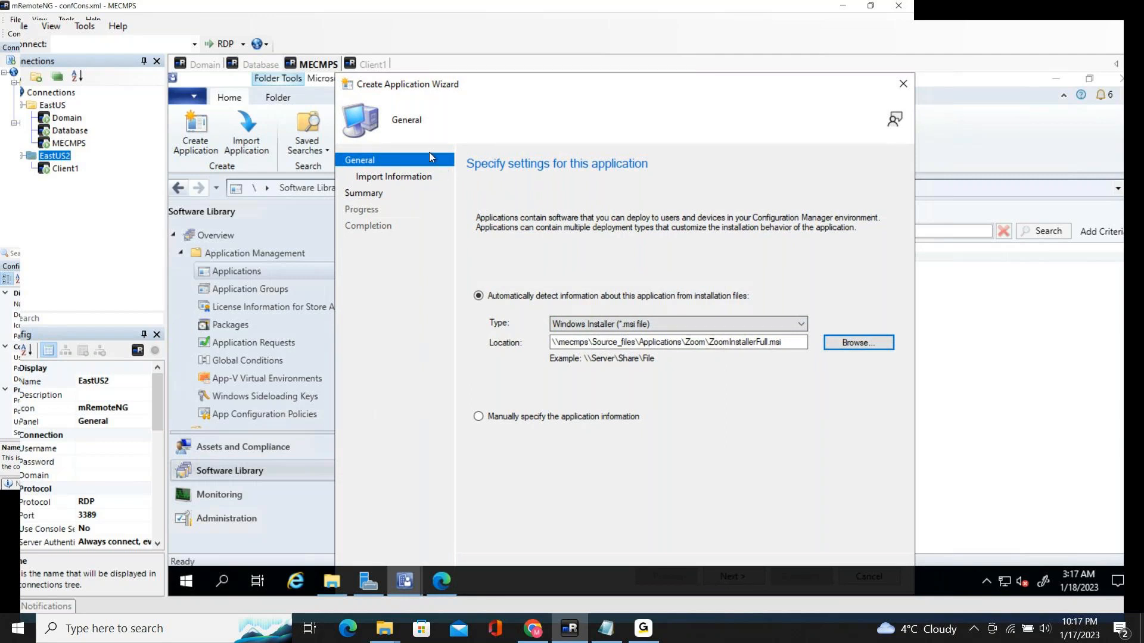
Step: Unlock the remote server's taskbar and move it to the right edge of the desktop to uncover the wizard's controls
right_click(657, 581)
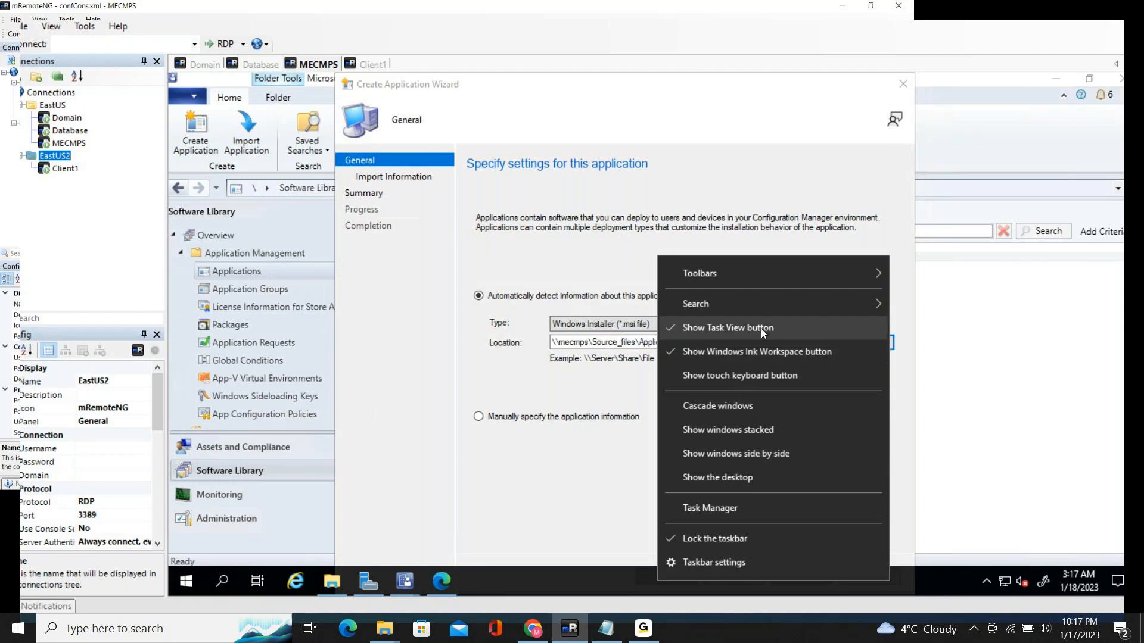
mouse_move(735, 277)
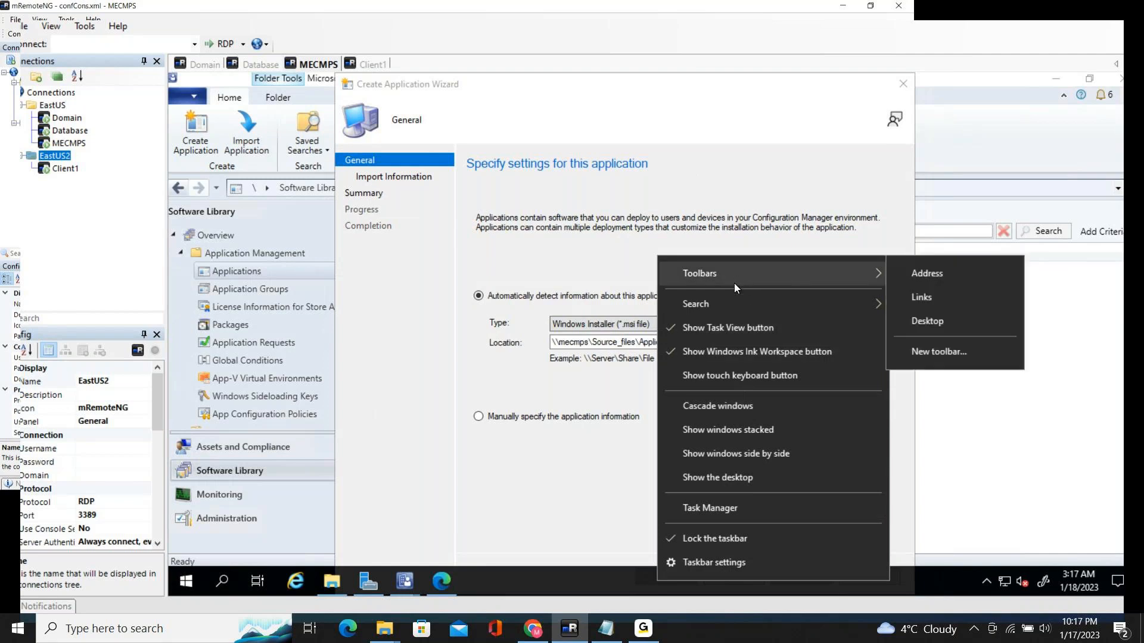
click(714, 537)
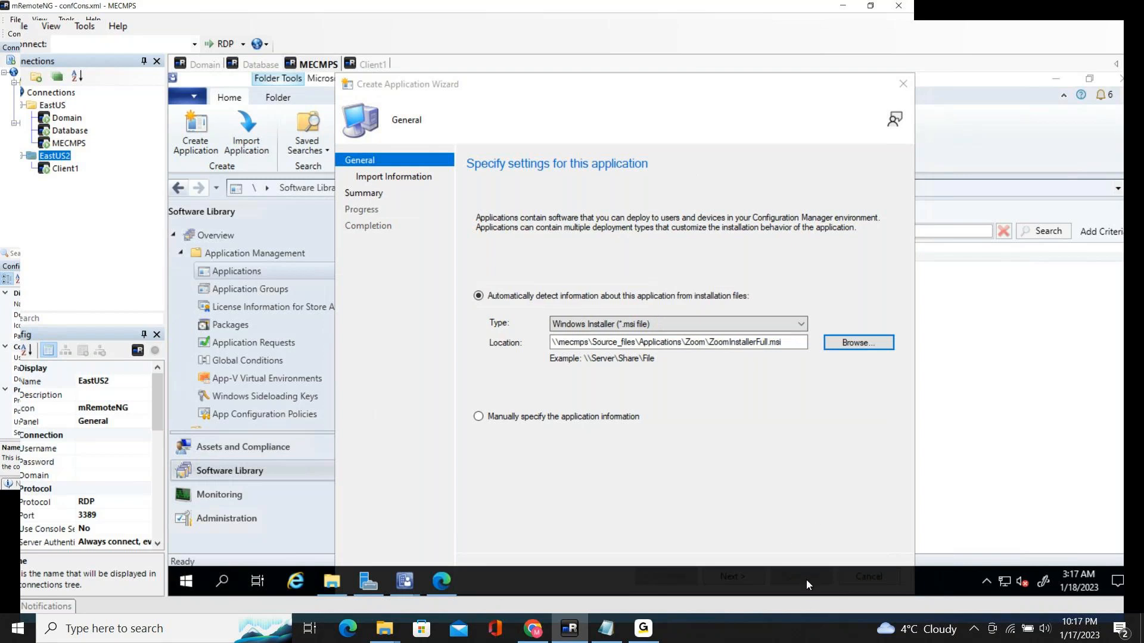
click(717, 522)
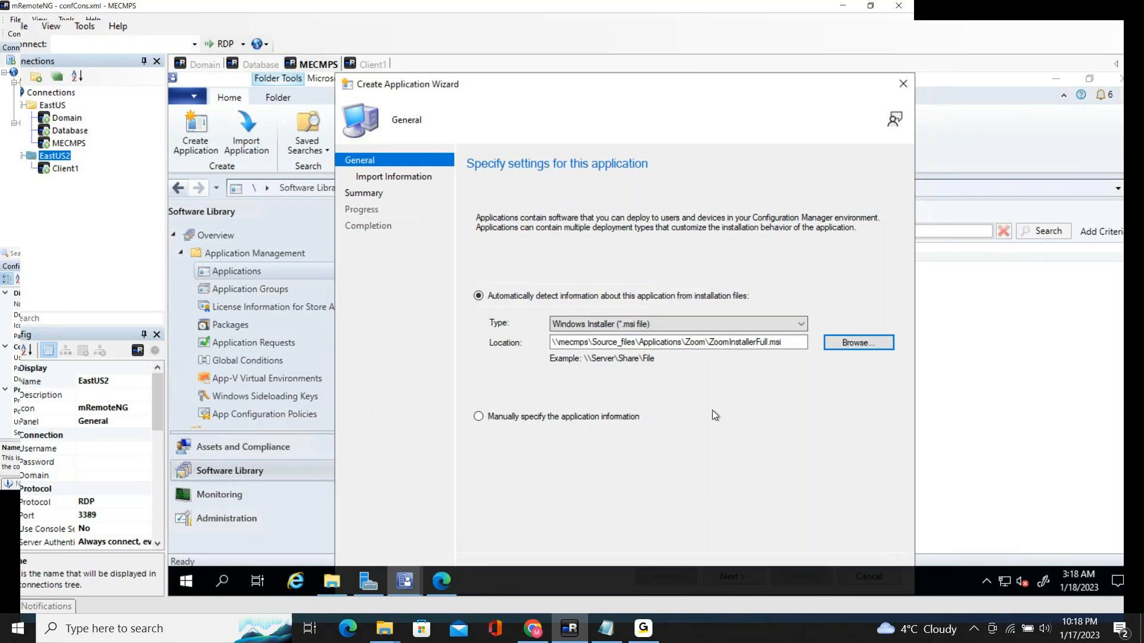
click(986, 580)
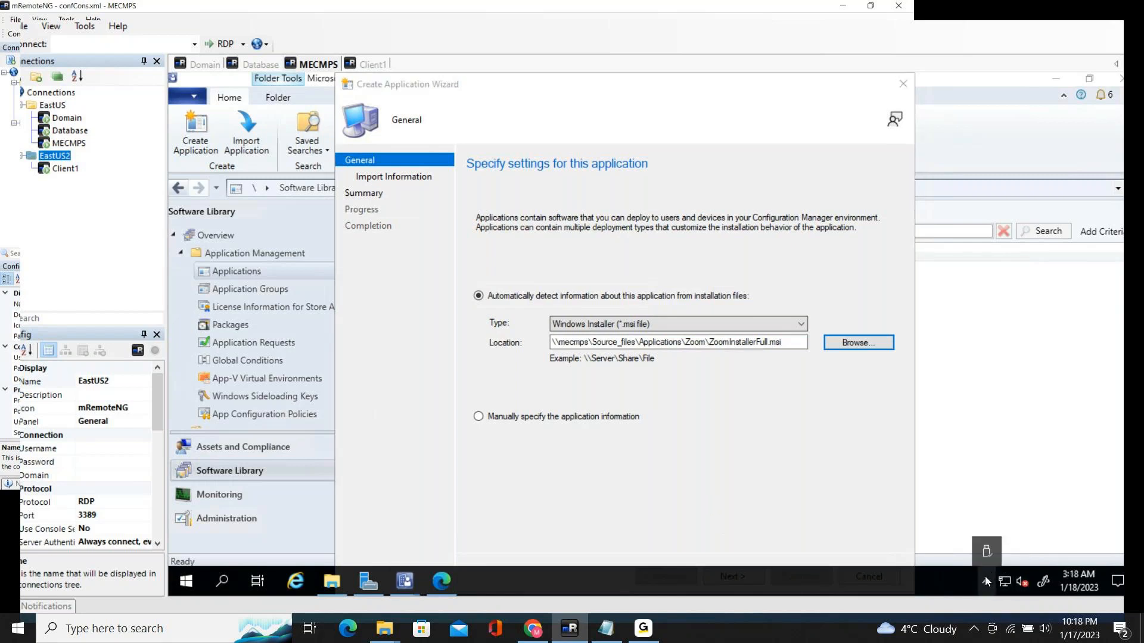
click(985, 577)
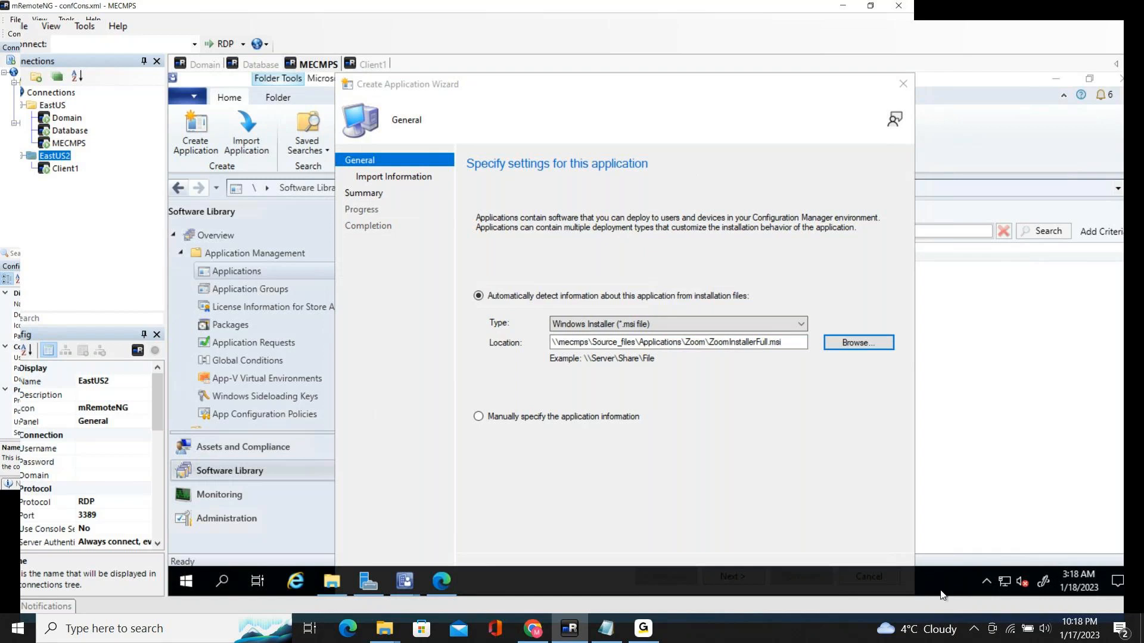
drag(993, 576, 1122, 477)
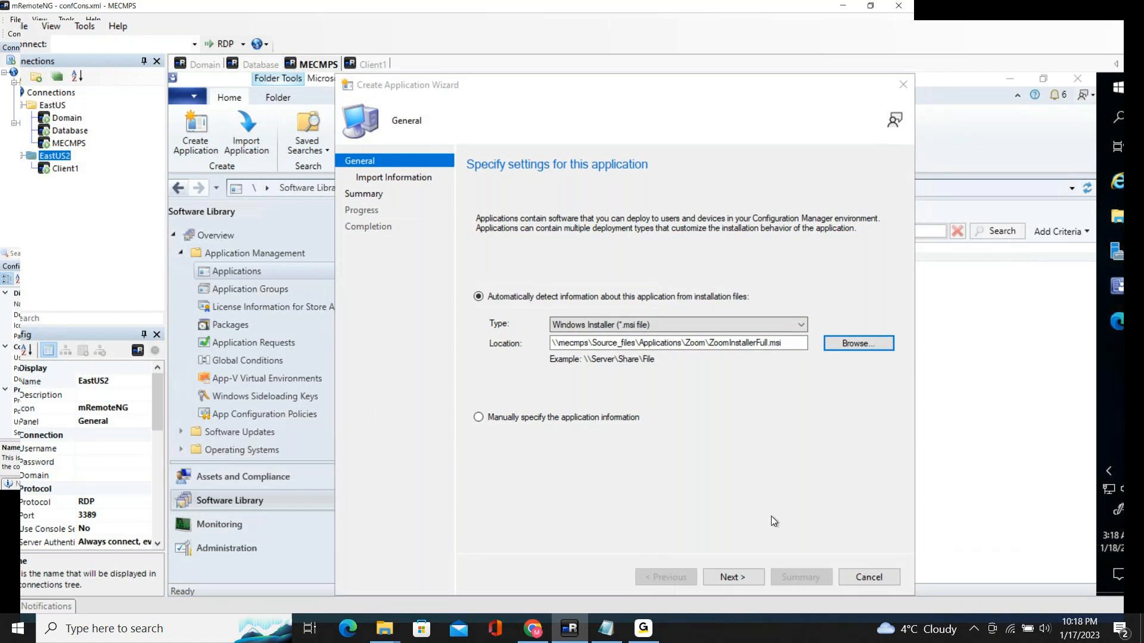
Step: Import the Zoom installer information, review the summary, and return to the general information to set the publisher to Zoom
click(749, 577)
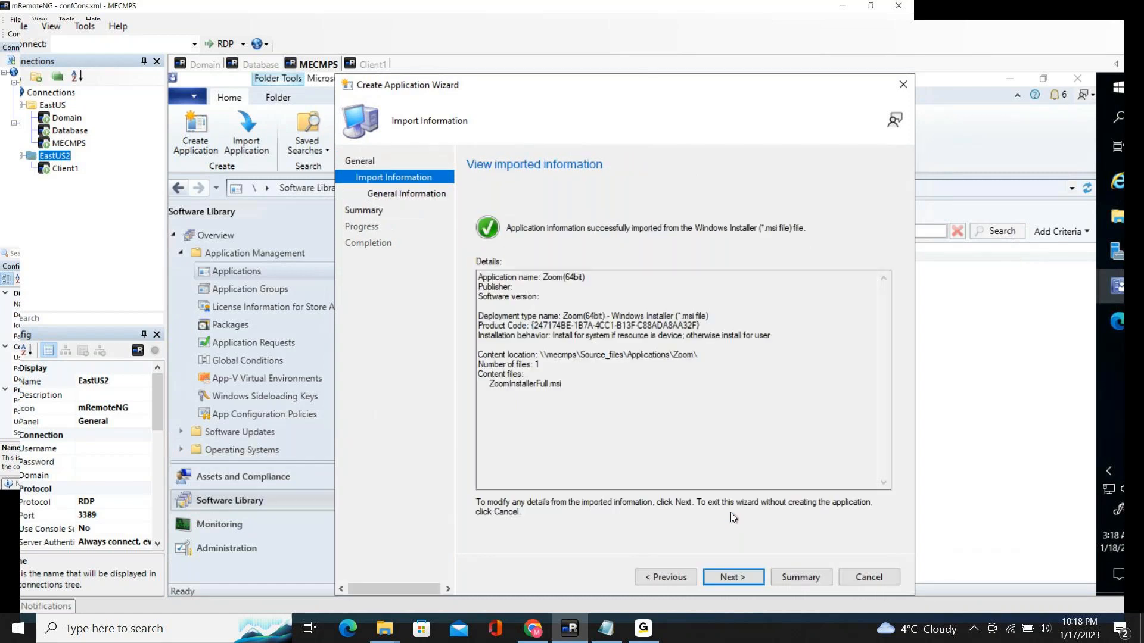
click(745, 578)
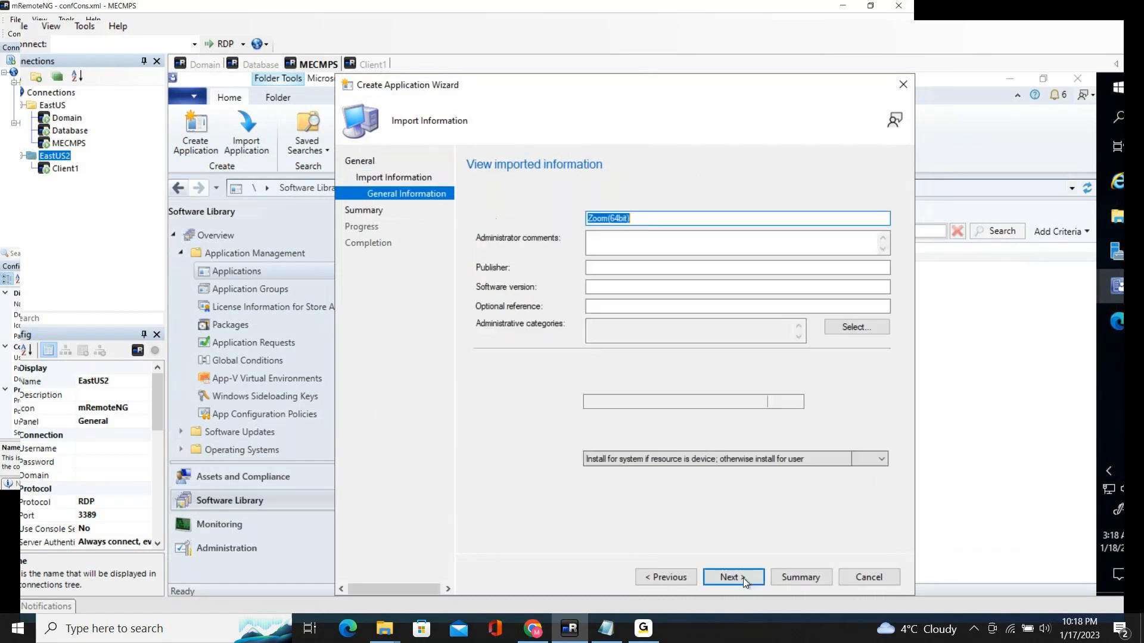
click(743, 578)
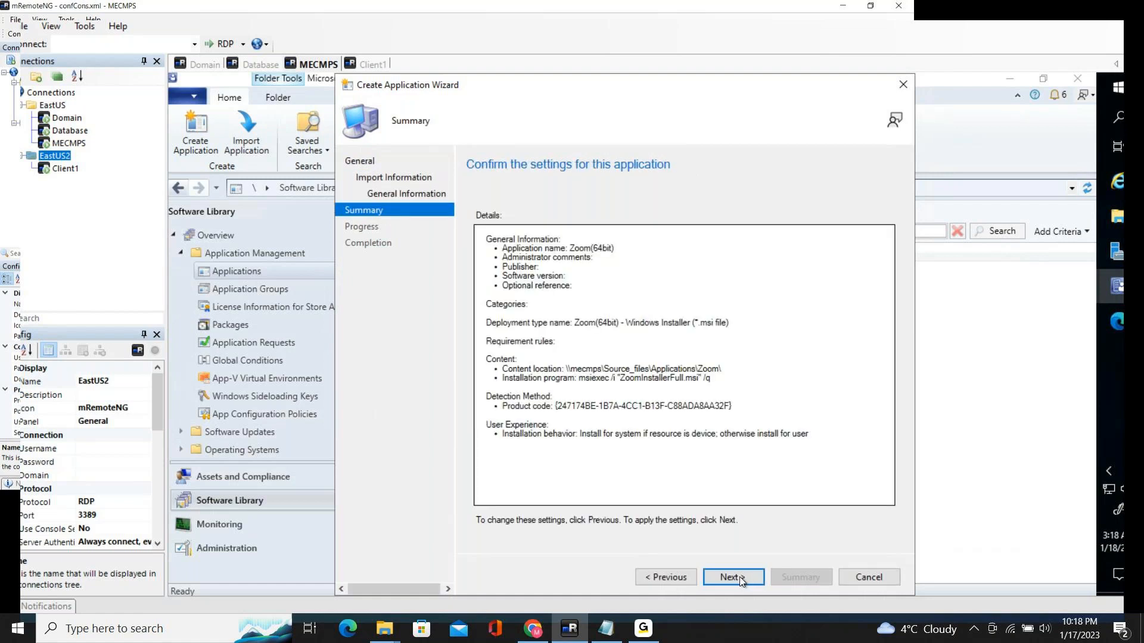
click(652, 578)
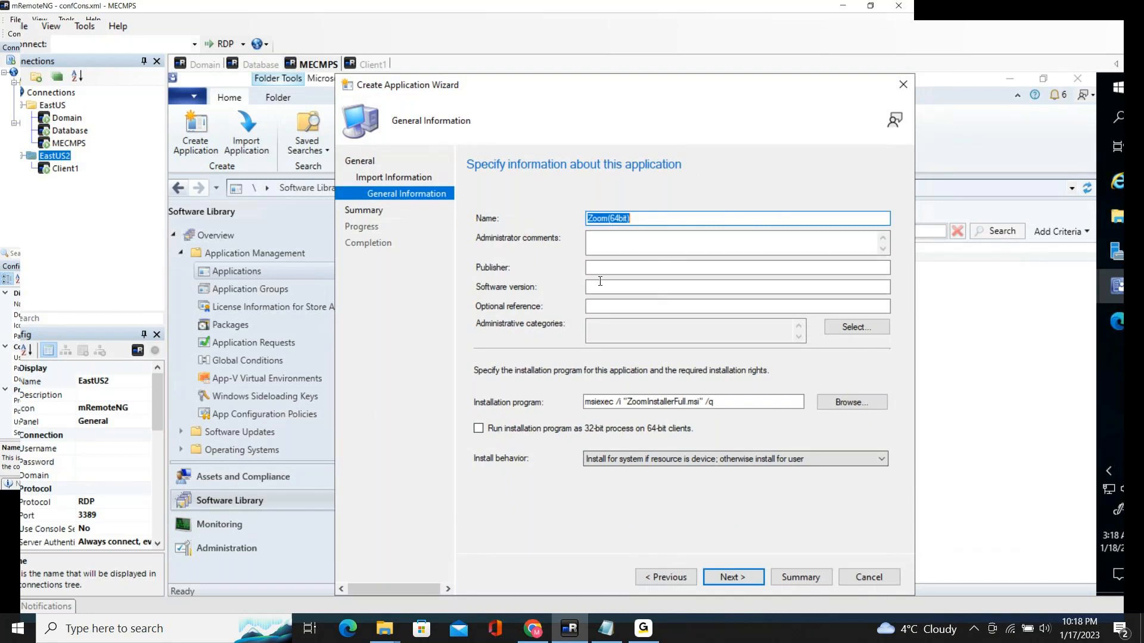
click(612, 268)
text(Zoom)
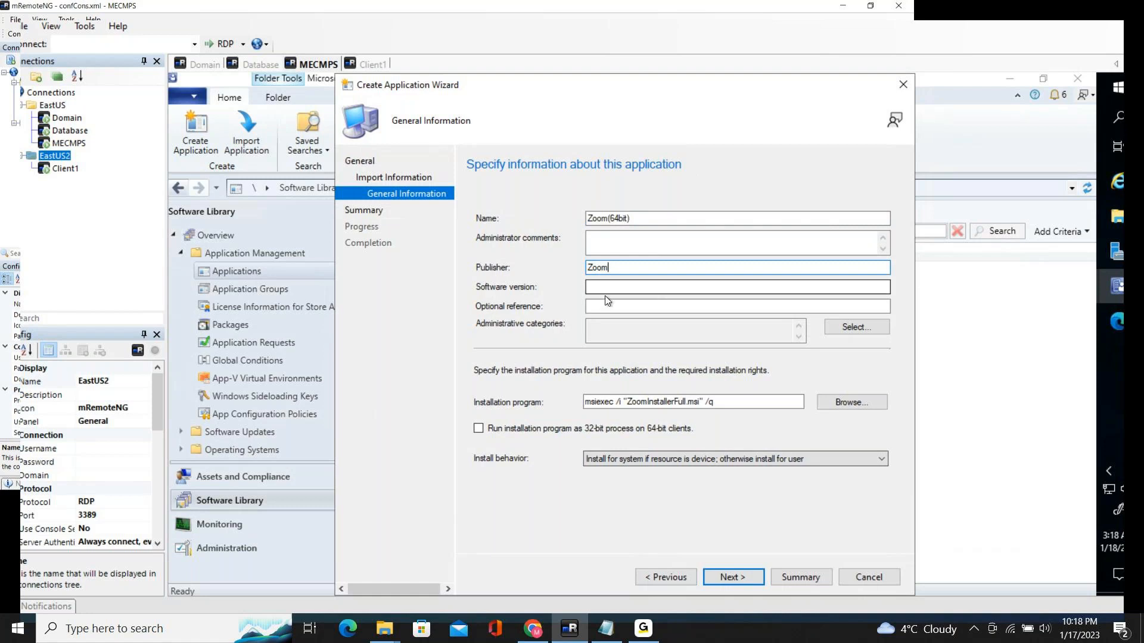
Step: Set the software version to 20.0 and copy the installation program command into the Day14 notes in Notepad, below the topic list
click(600, 285)
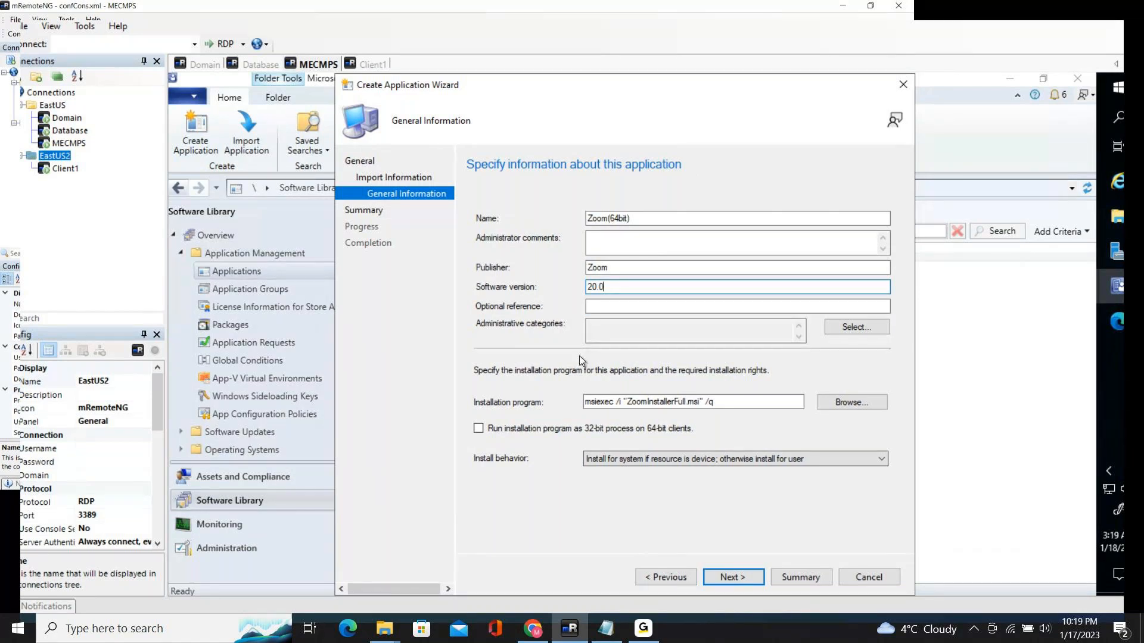
drag(758, 410, 573, 405)
key(ctrl+c)
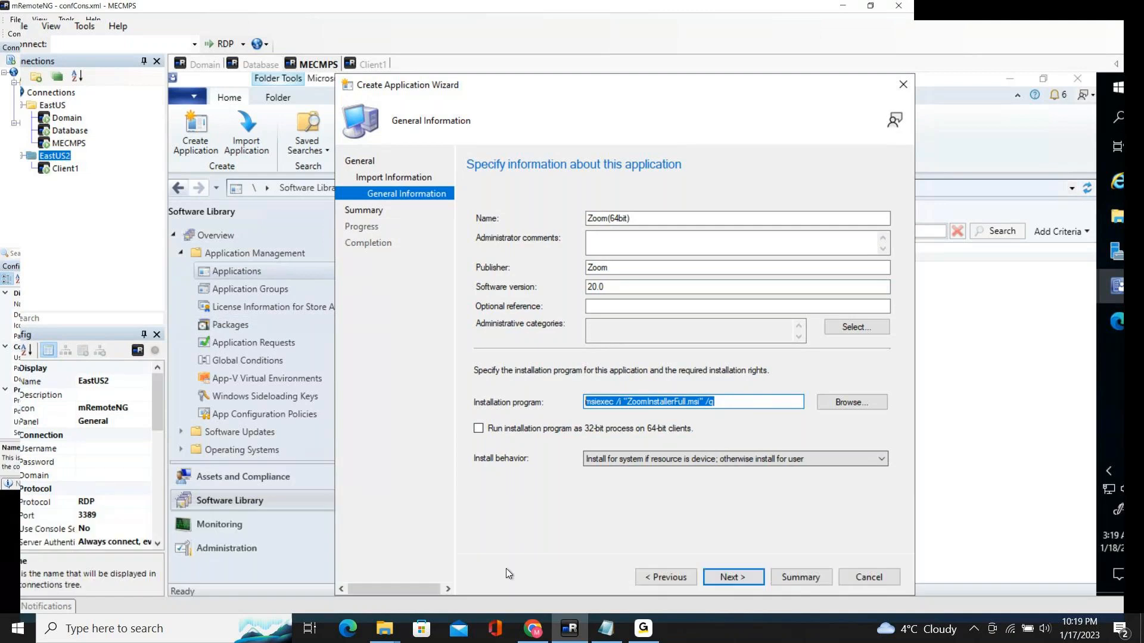
click(606, 629)
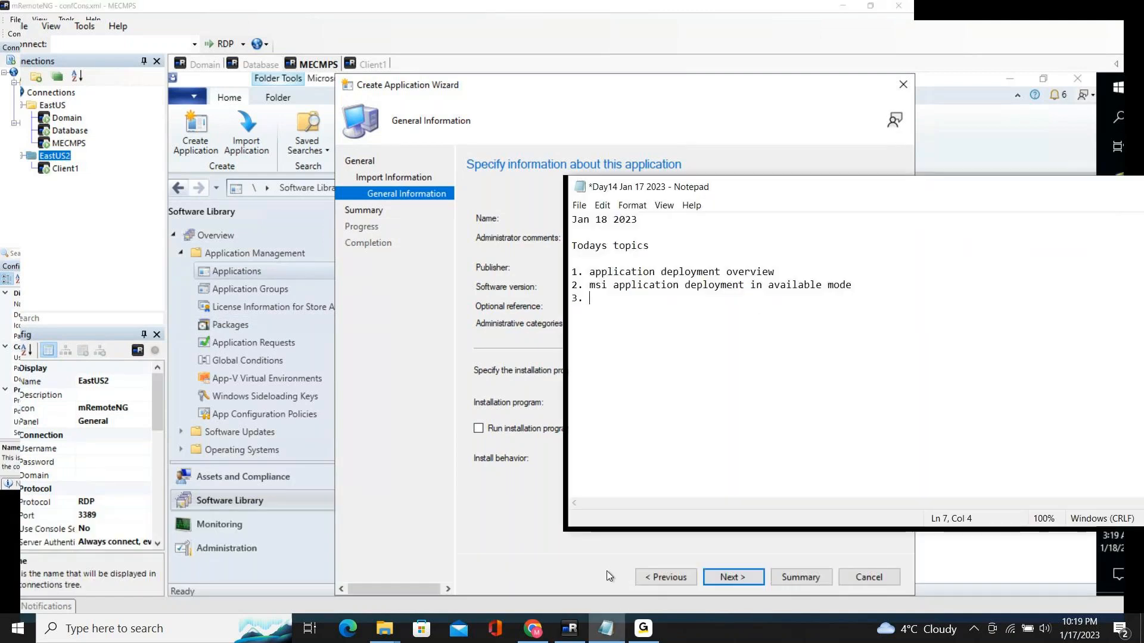
click(843, 343)
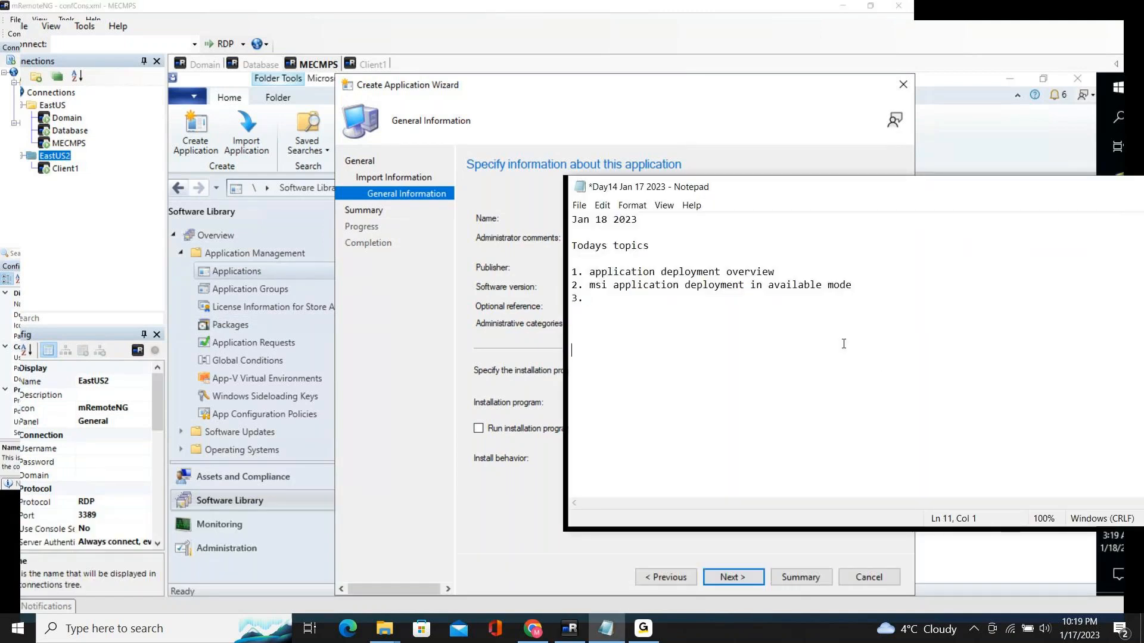
key(ctrl+v)
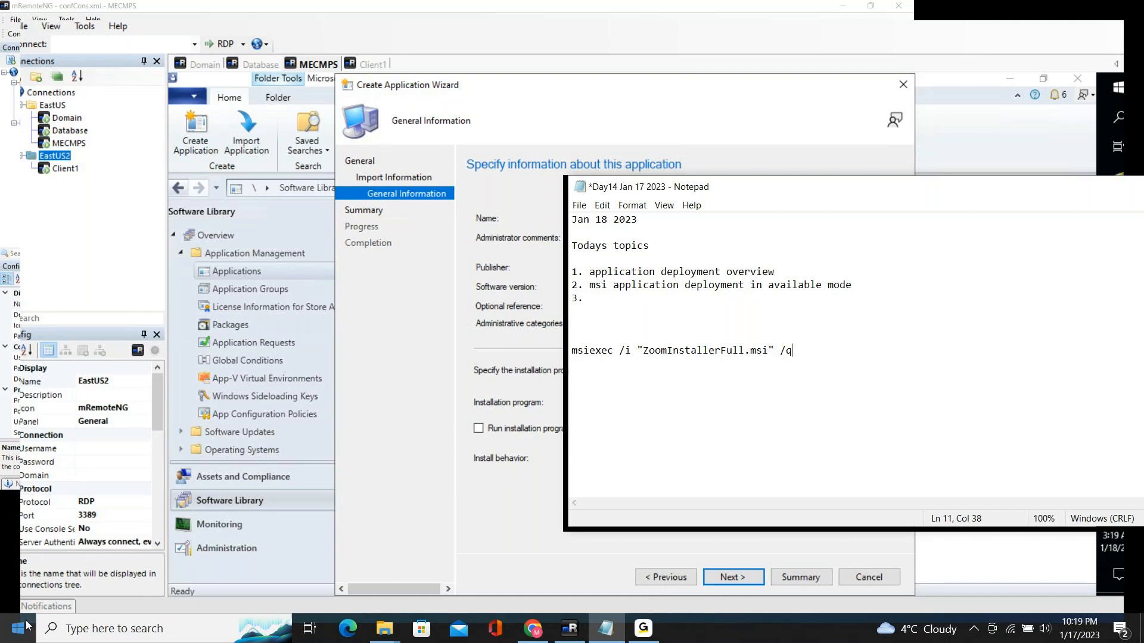
Step: Open the local computer's Services console and find the Windows Installer service
click(10, 636)
text(services)
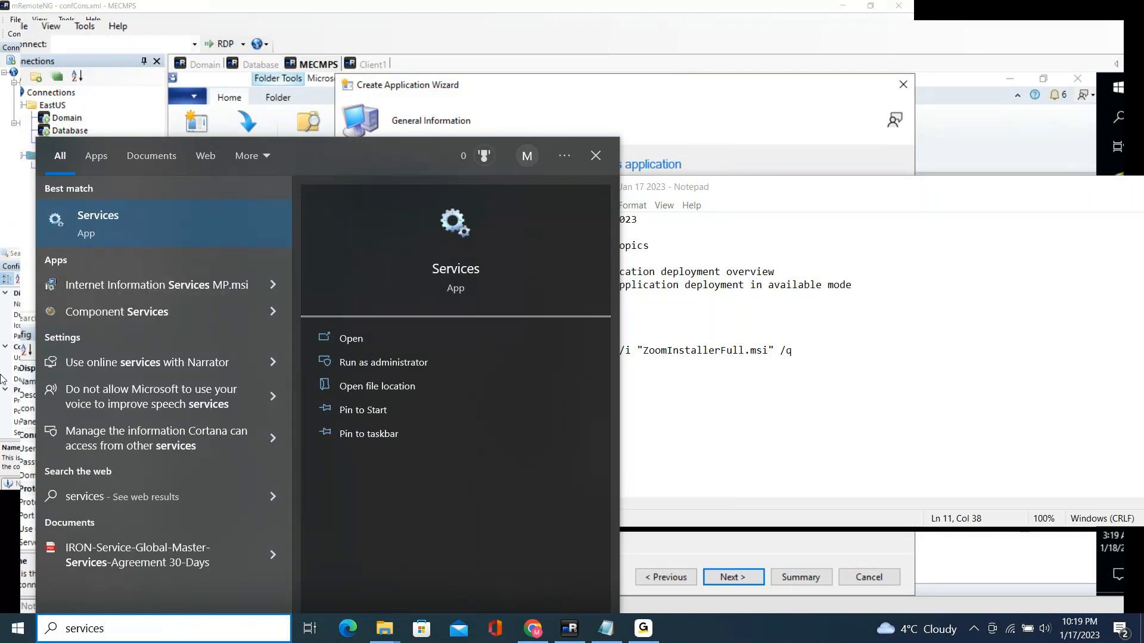
click(164, 215)
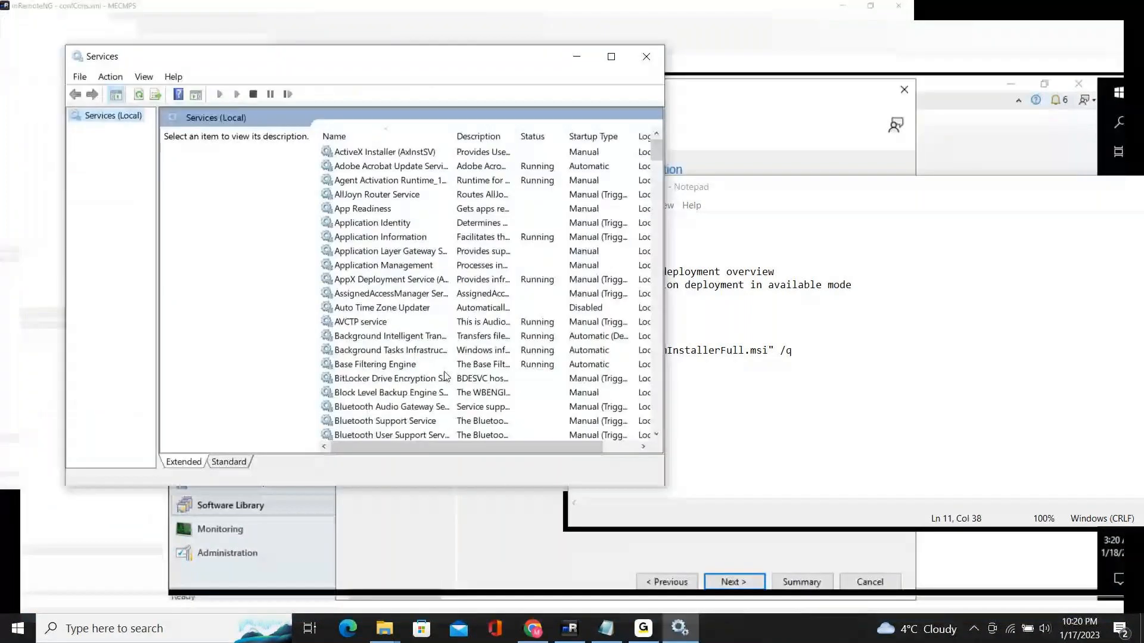
click(382, 322)
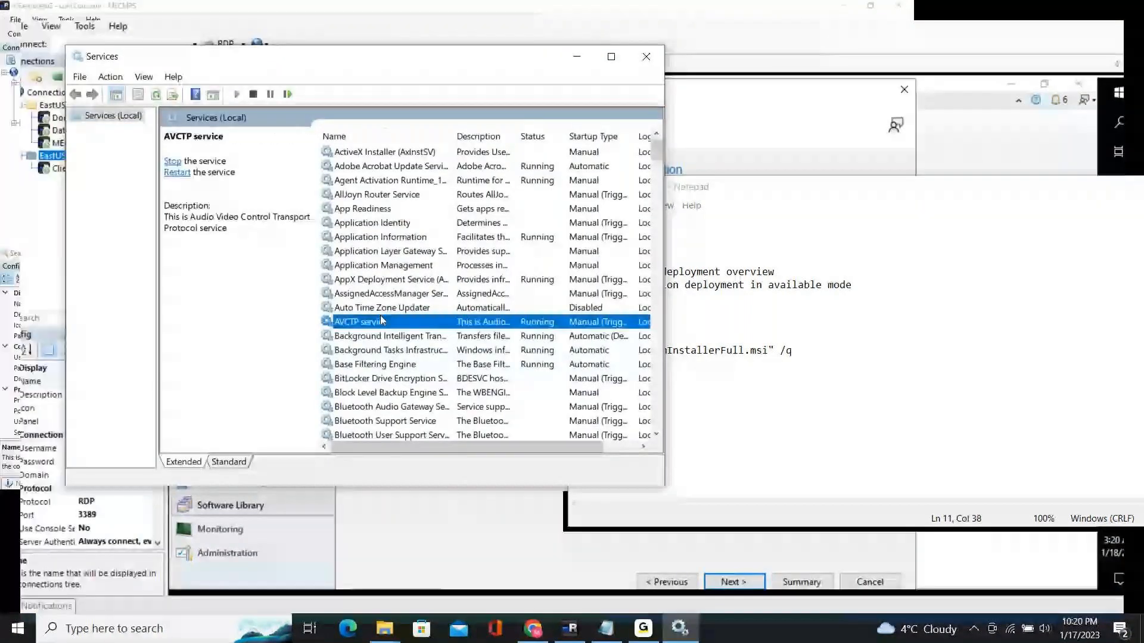
key(m)
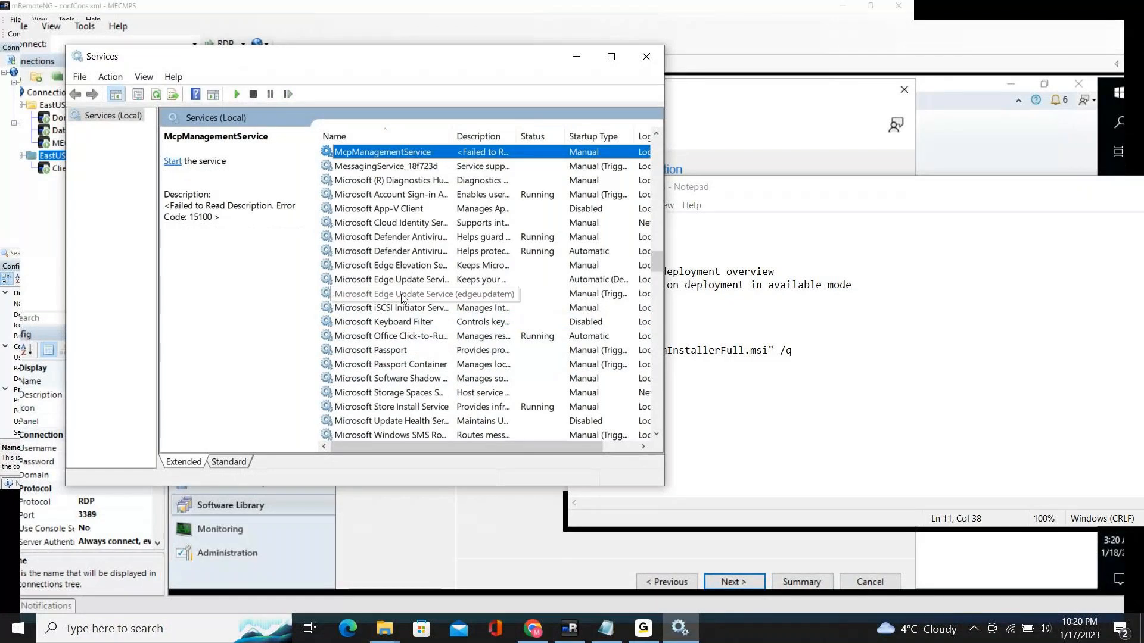
key(w)
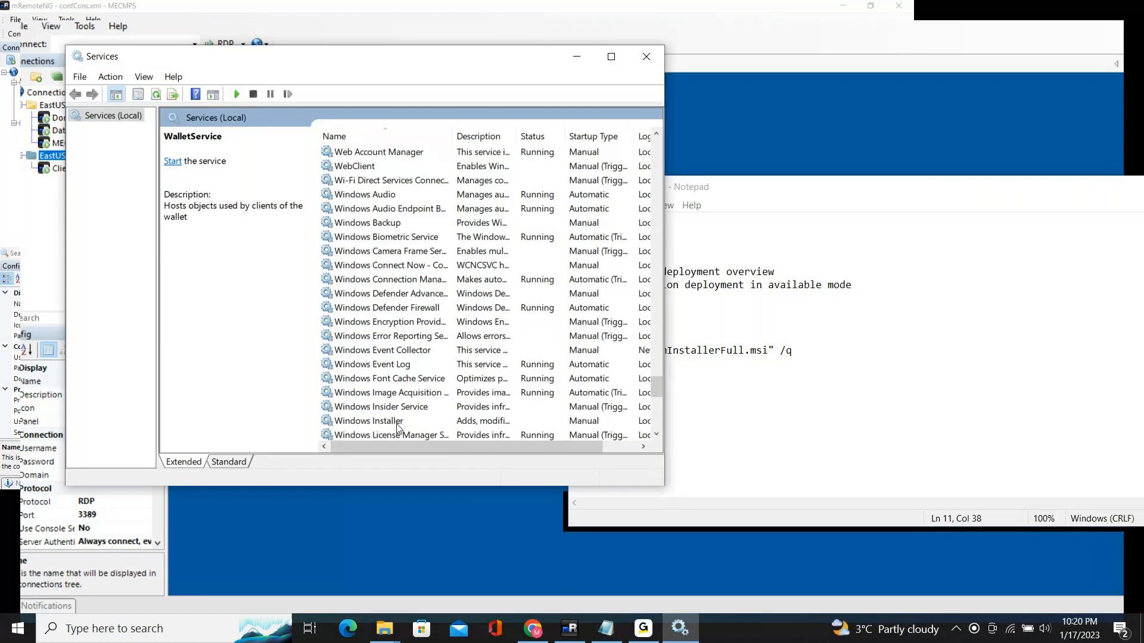
click(397, 424)
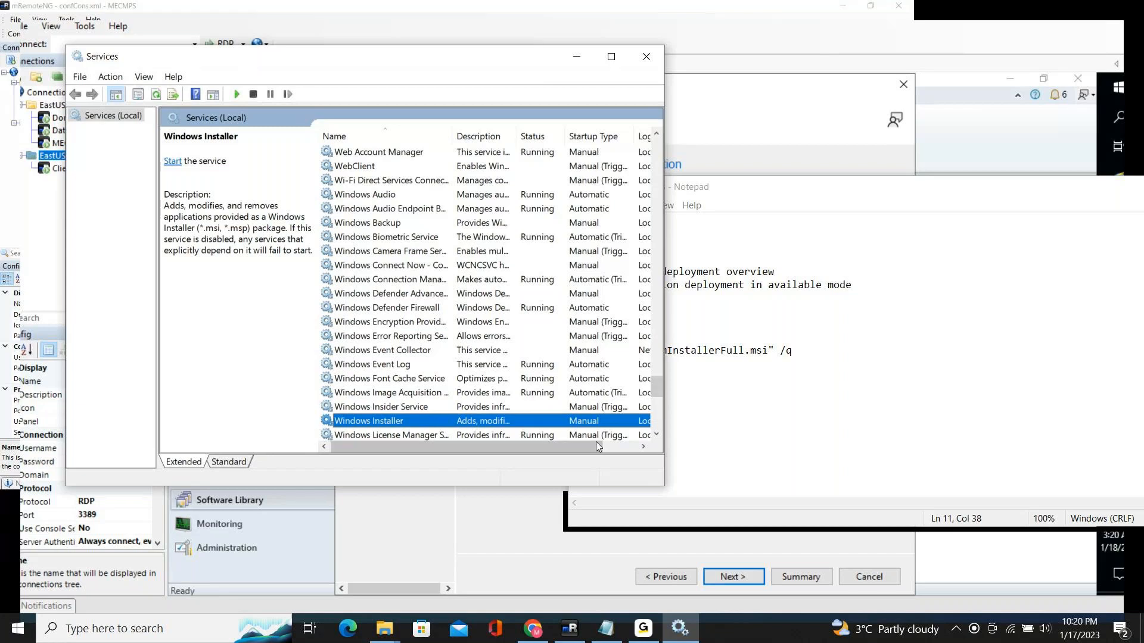
Step: Examine the Windows Installer service's properties, including its path to executable, and put the Services window away
drag(584, 448, 560, 453)
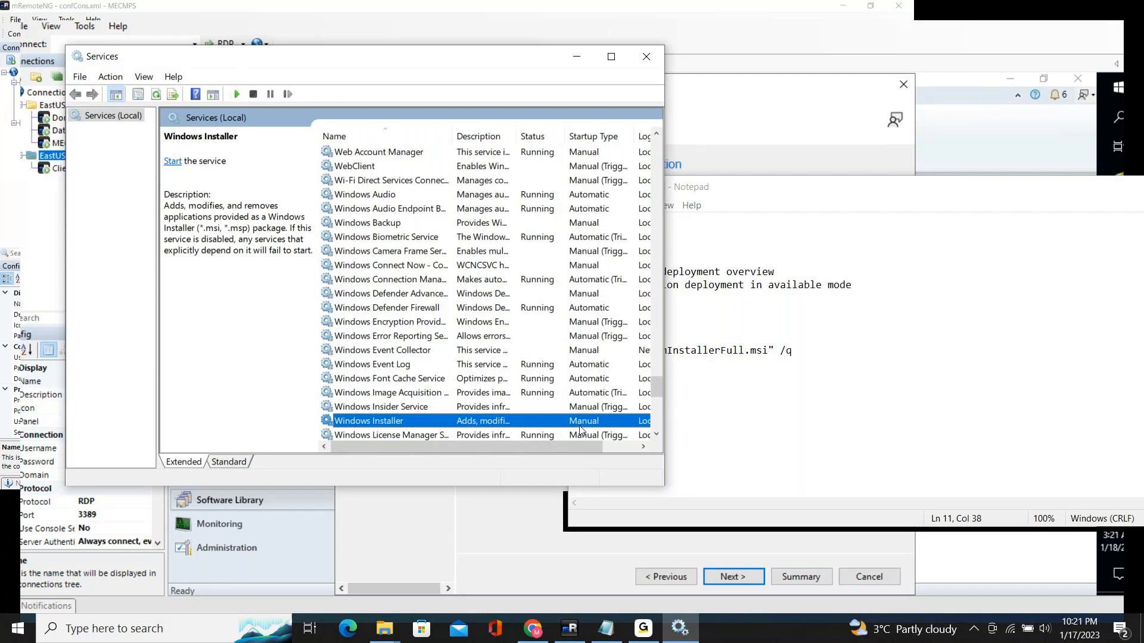
right_click(421, 425)
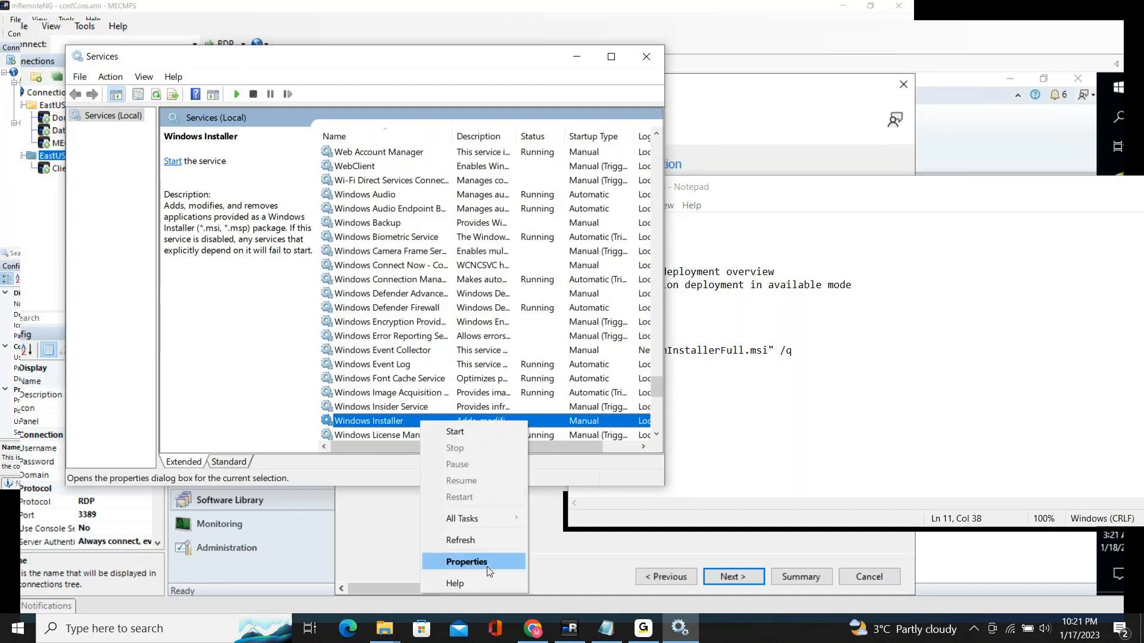
click(465, 563)
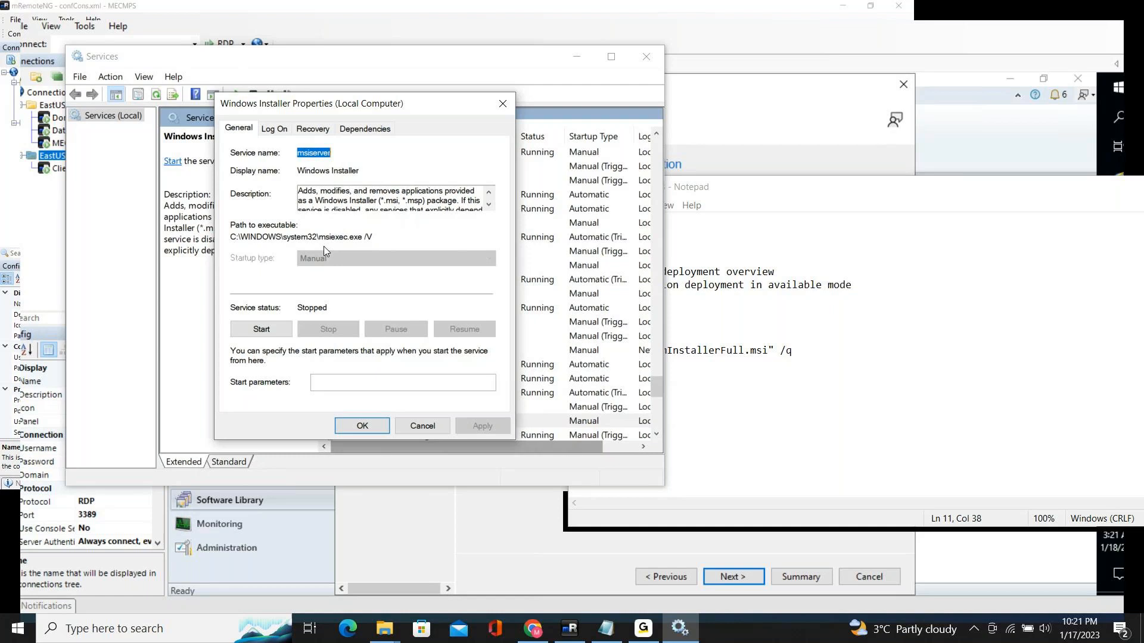
click(423, 427)
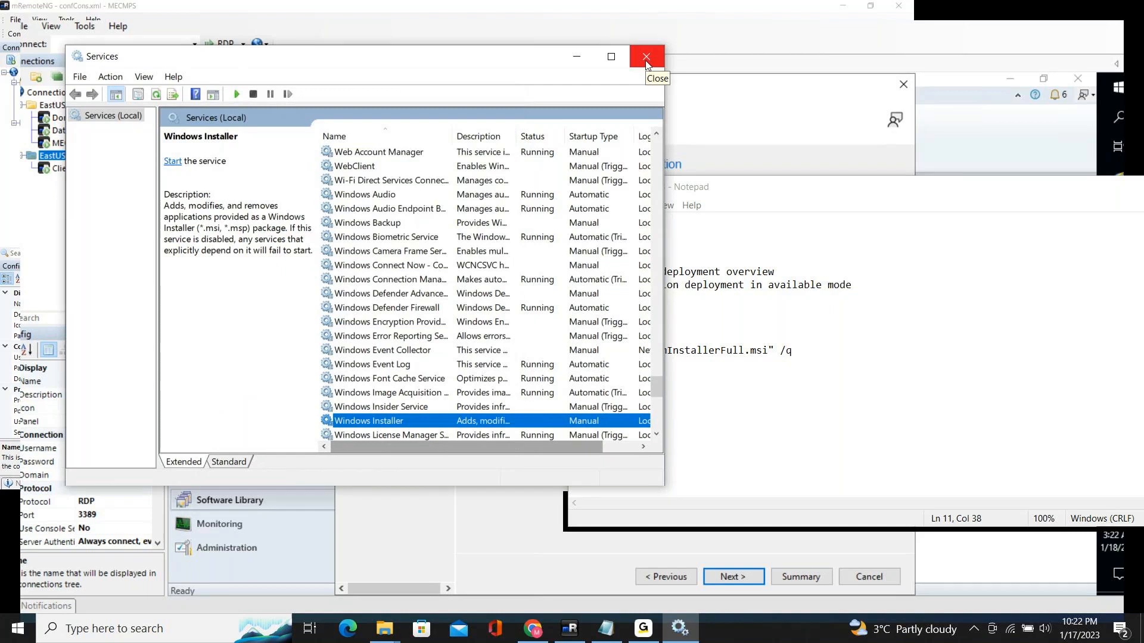
click(577, 58)
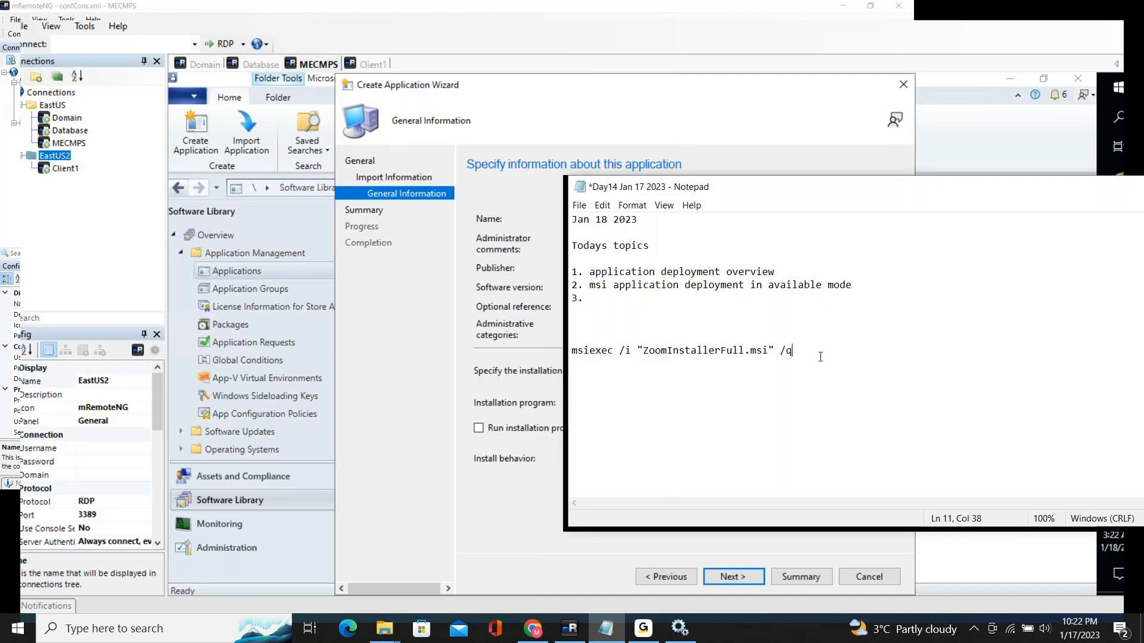
Step: Below the msiexec command in the notes, add the lines "/i - install" and "/x - uninstall"
key(Return)
key(Return)
key(Return)
text(/i )
text(-)
text( inst)
text(all )
text(/)
text(x)
text( - un)
text(install )
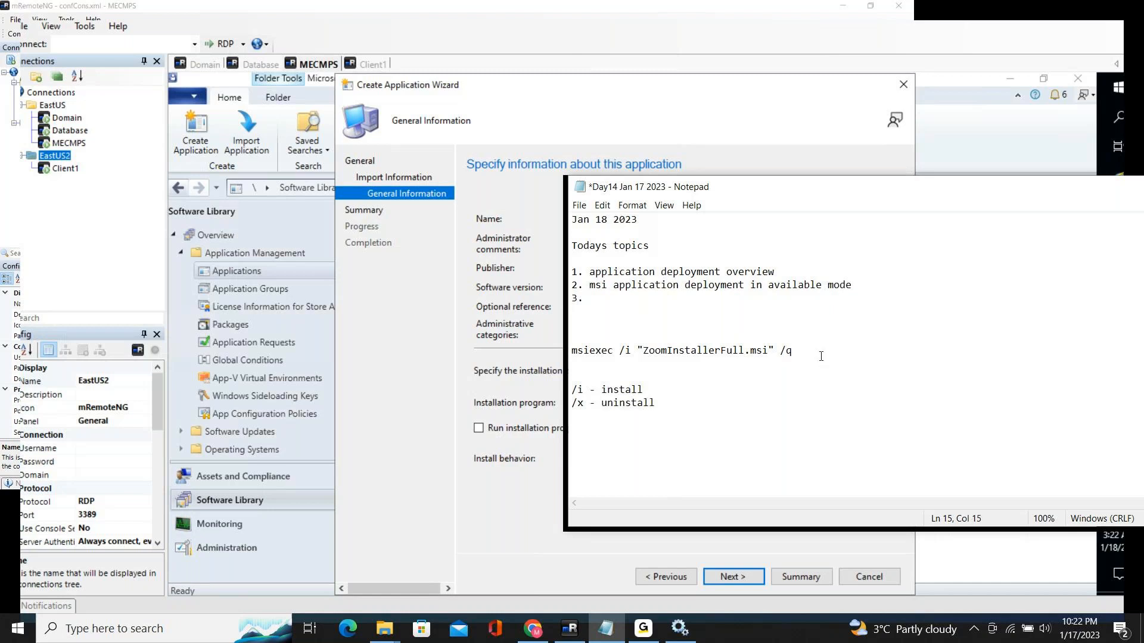
Step: Add the line "/q - silent make installation/uninstallation/repair/update" to the switch list in the notes
text(/q - silent to)
key(BackSpace)
key(BackSpace)
key(BackSpace)
text(make installation)
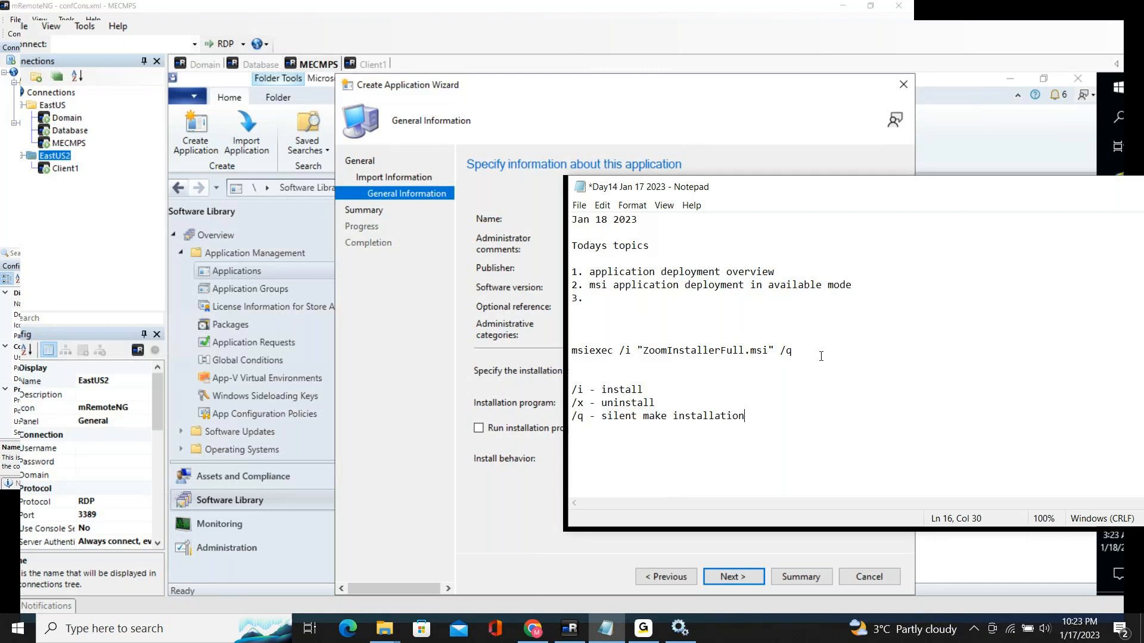
text(/uninstallation/rep)
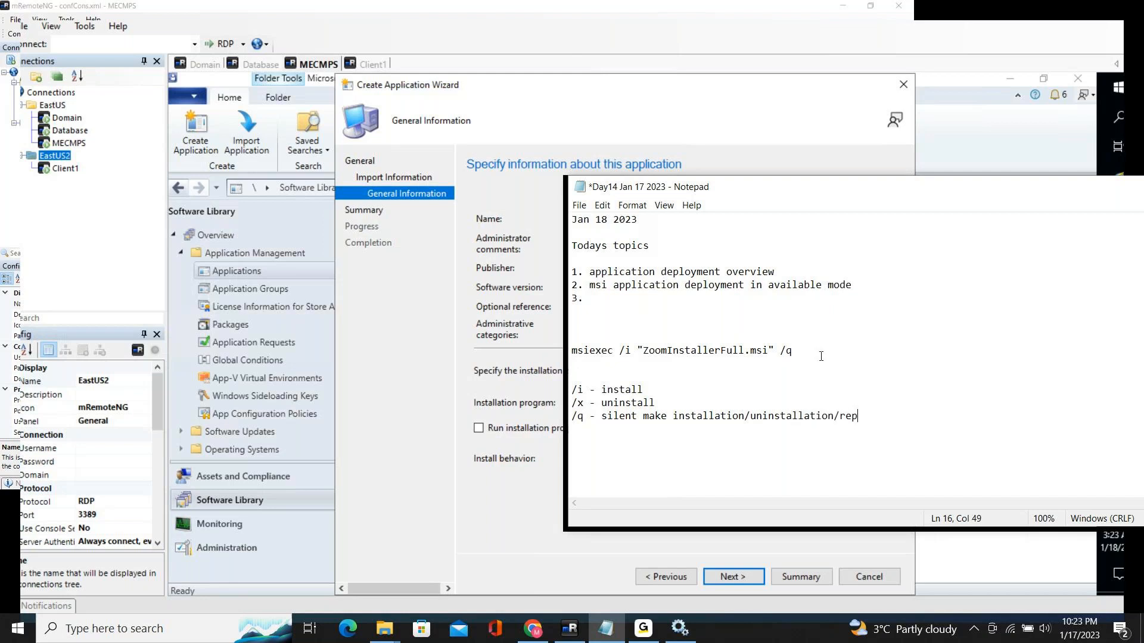
text(air)
key(BackSpace)
text(/update)
Step: Add the line "/norestart - to supress restart" to the notes and save the file
key(Return)
text(/norestart)
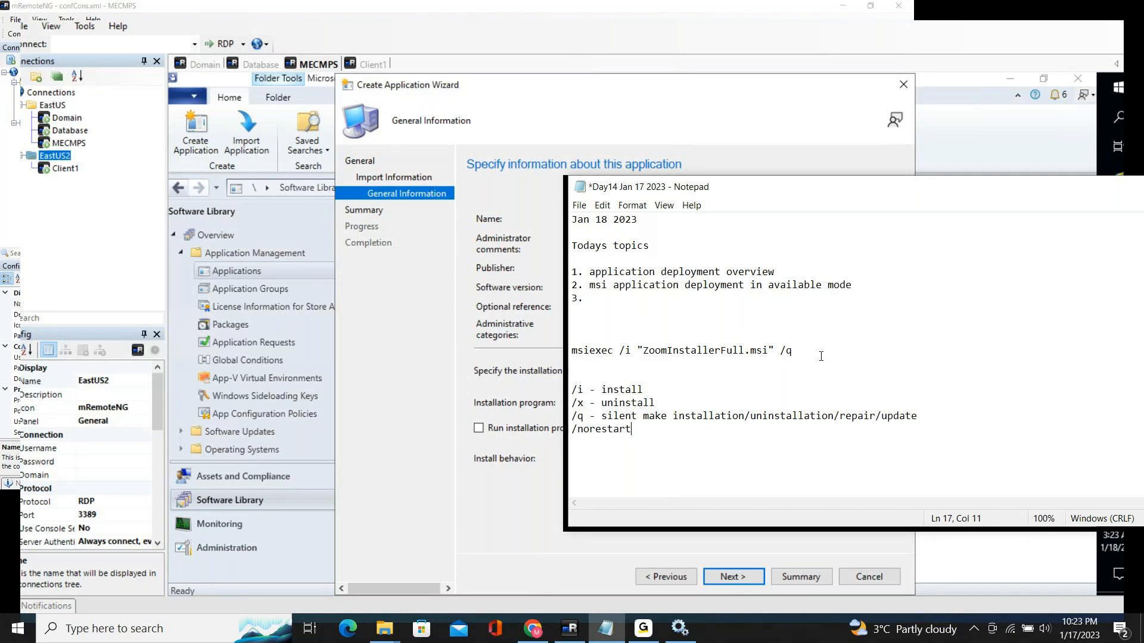
text(- to supress)
text(restart)
click(579, 205)
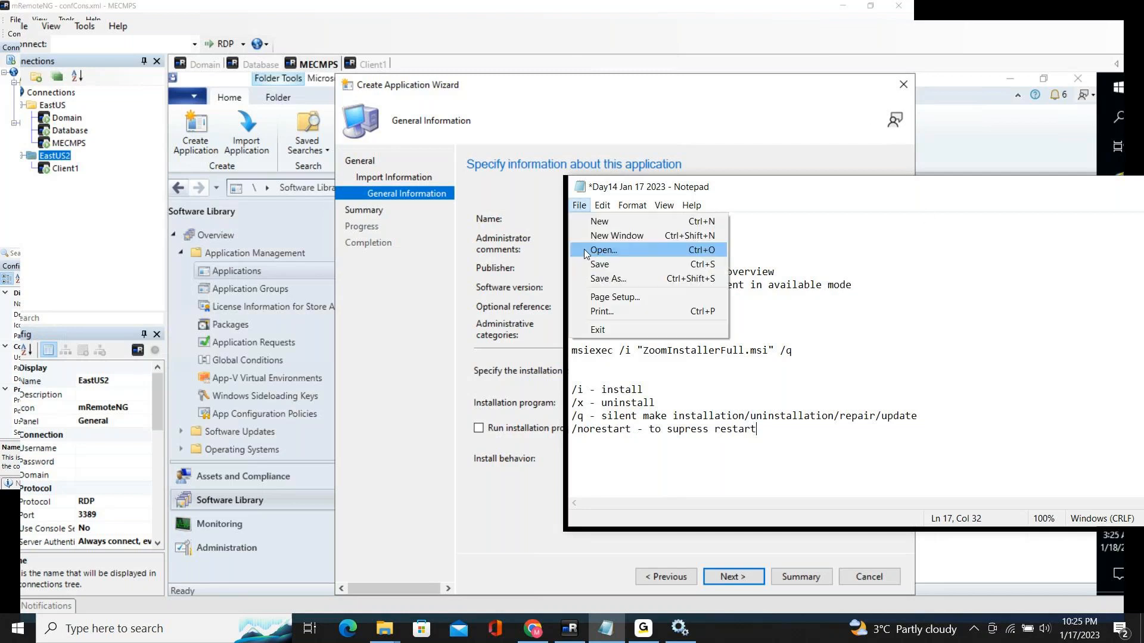
click(624, 262)
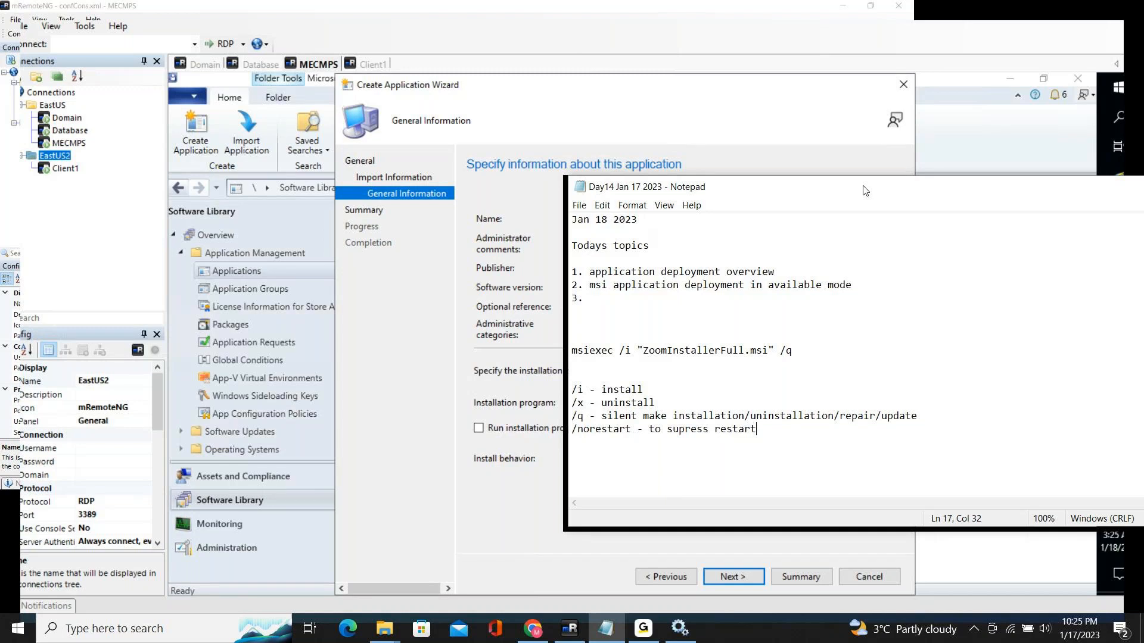
Step: Switch to the Create Application Wizard, review the summary, and set the install behavior in the general information to "Install for system"
click(456, 538)
click(744, 577)
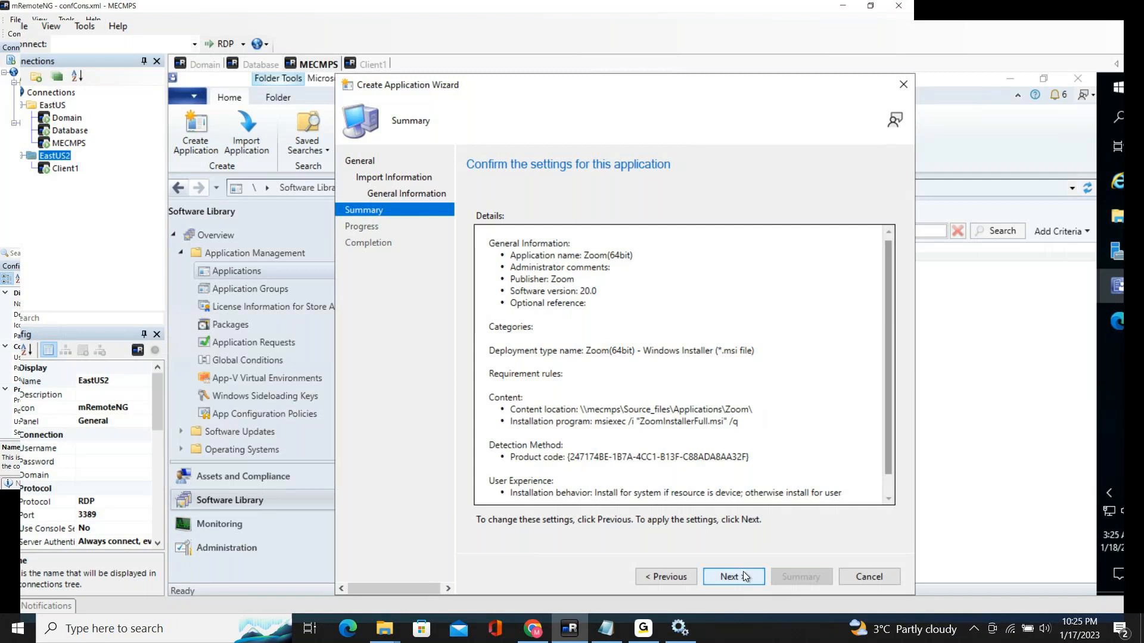
click(674, 577)
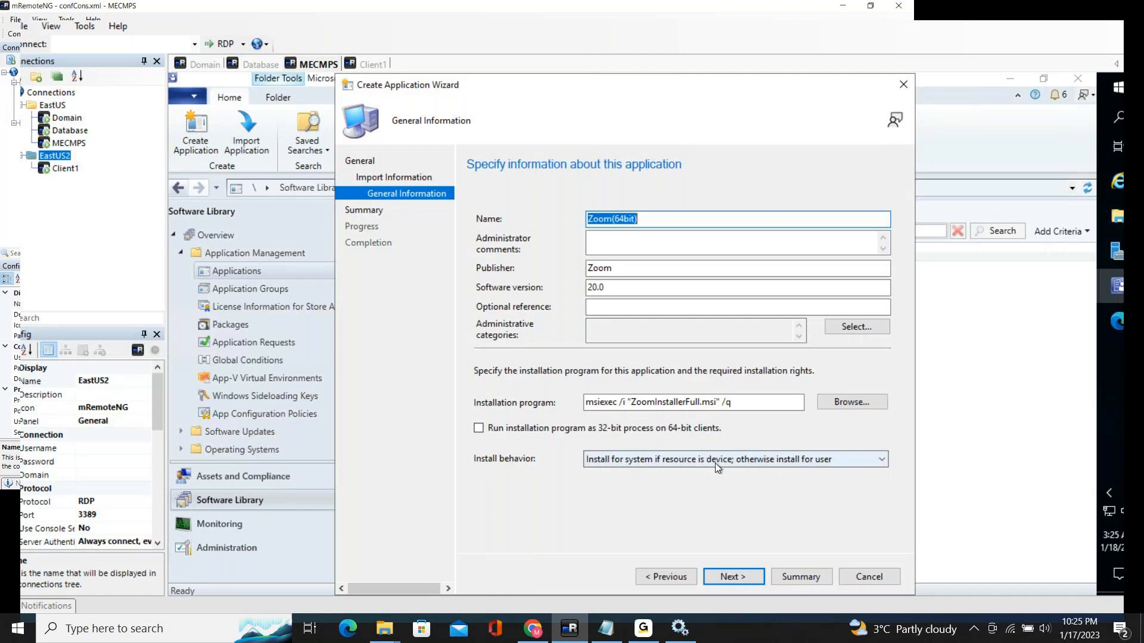
click(881, 462)
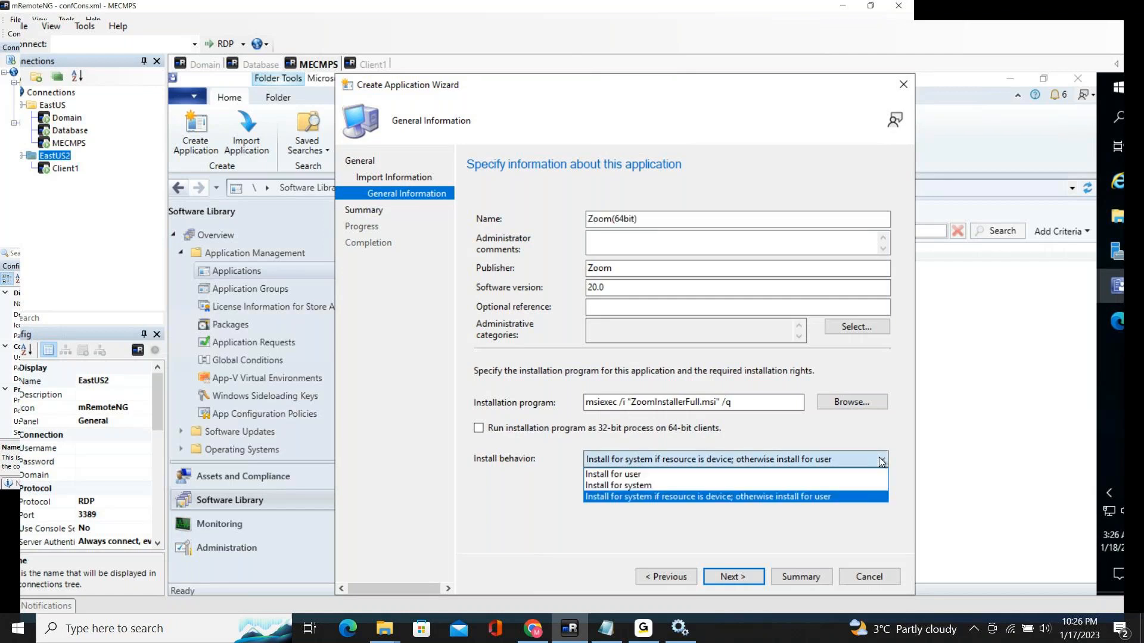
click(676, 487)
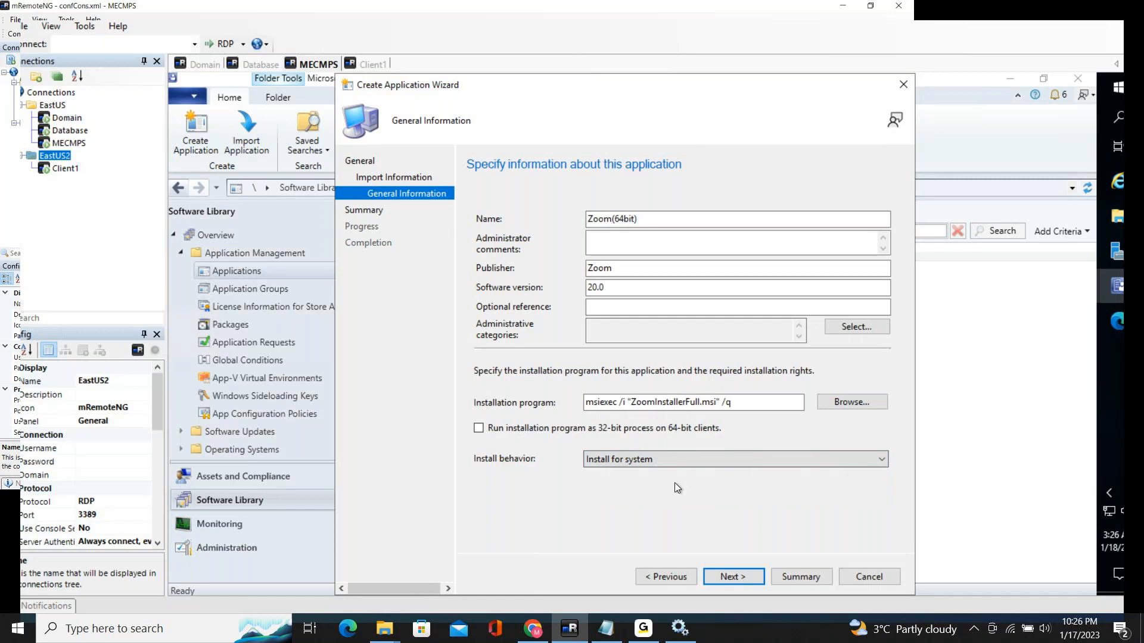
click(884, 460)
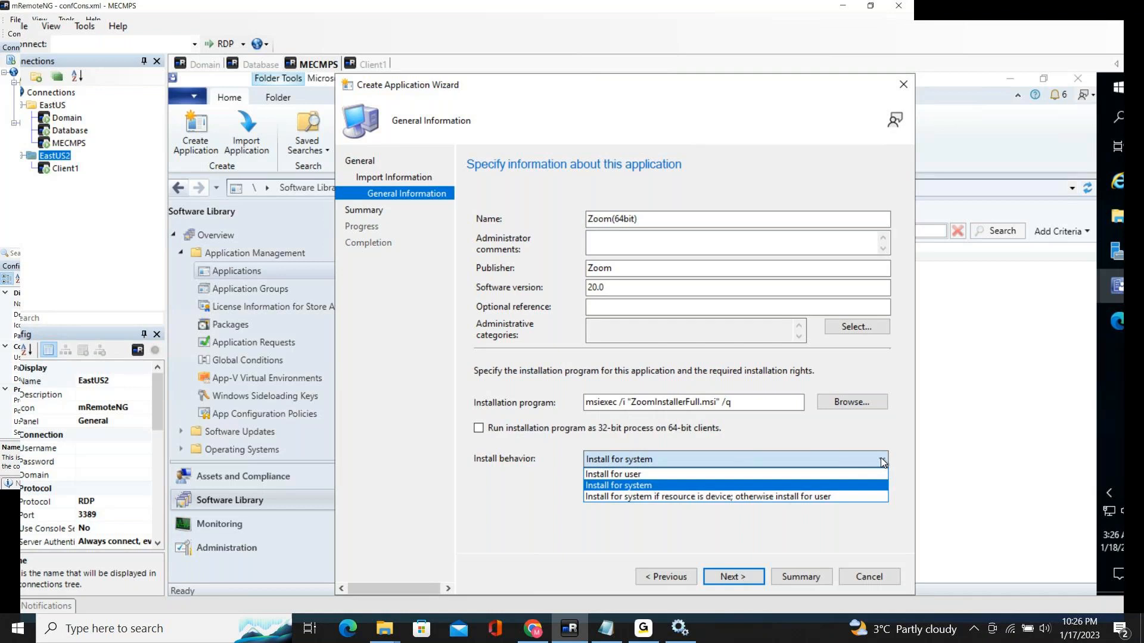
click(840, 486)
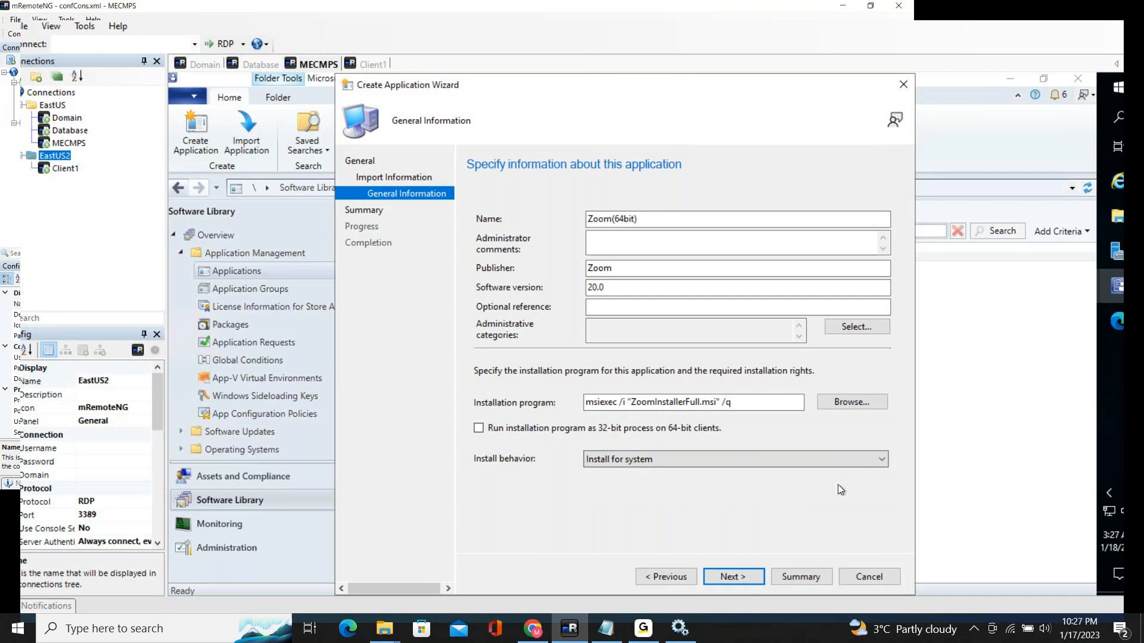
Step: Complete the creation of the Zoom(64bit) application with its current settings and close the wizard
click(755, 576)
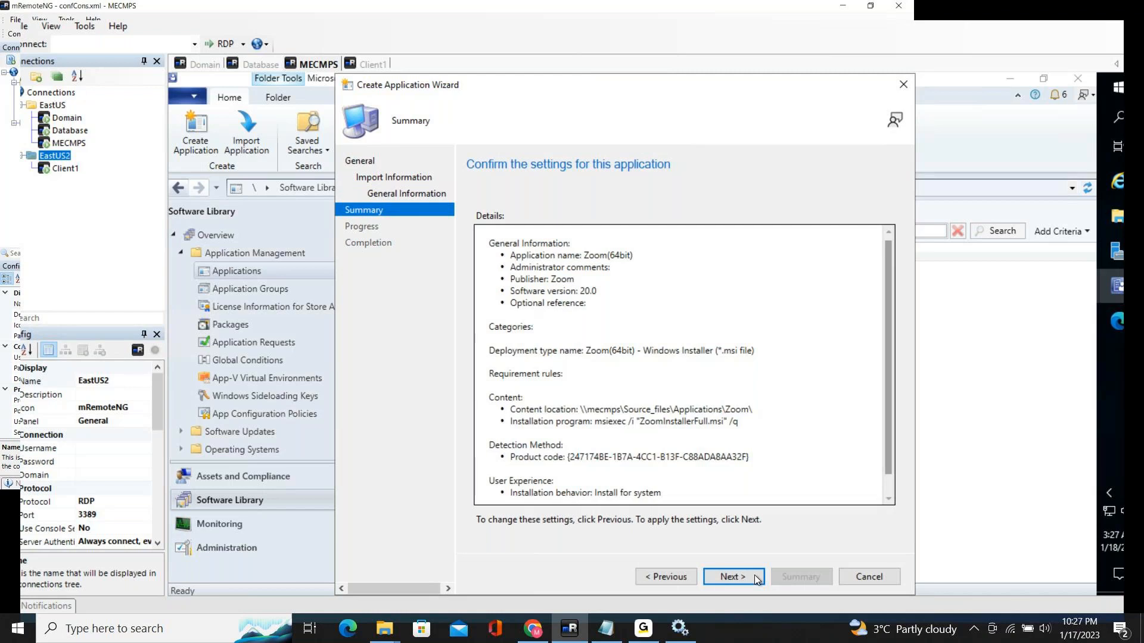
click(675, 576)
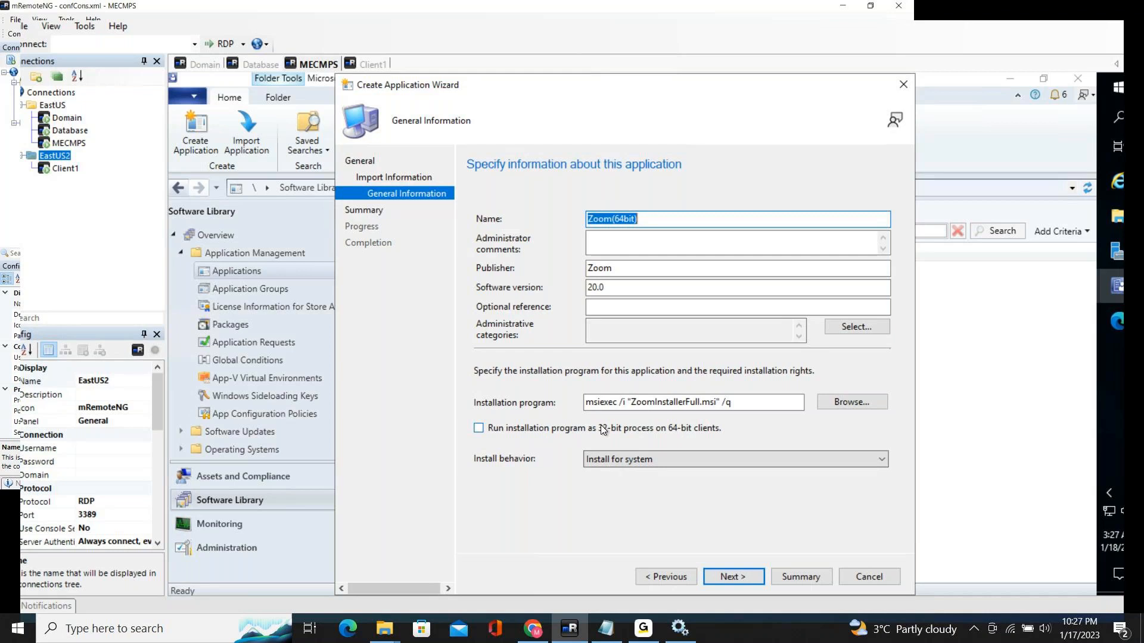
click(727, 578)
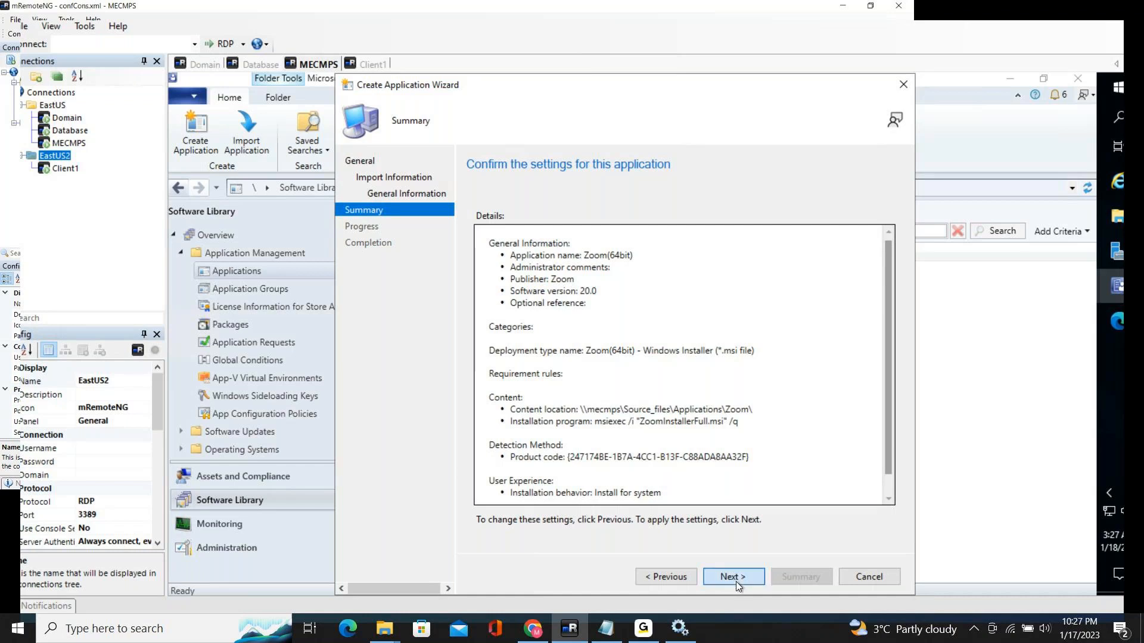
click(735, 581)
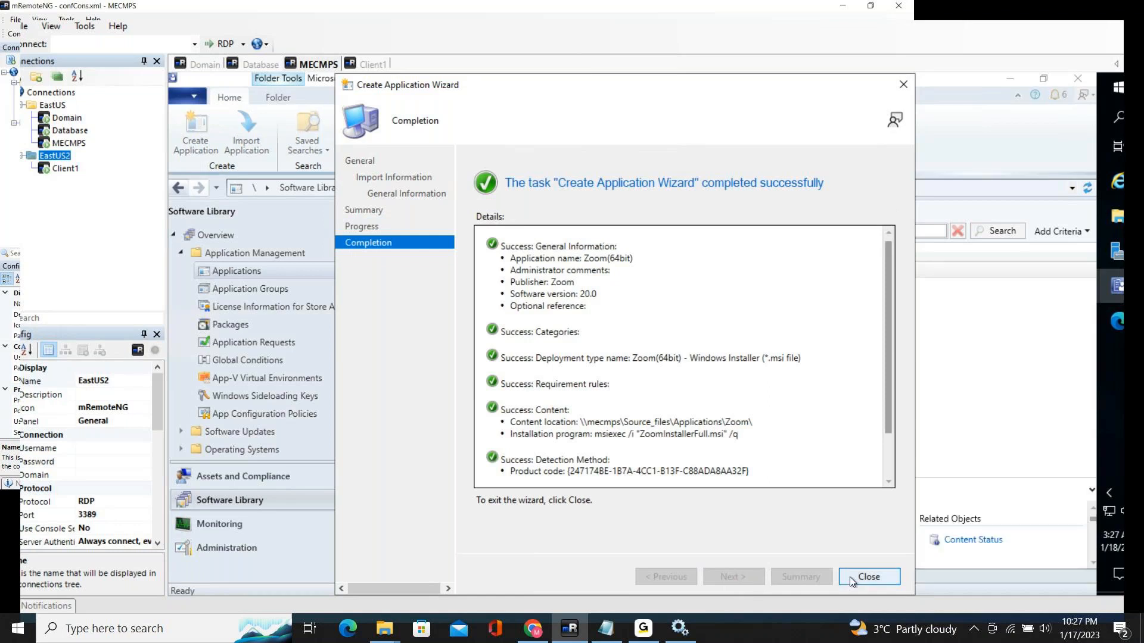
key(Return)
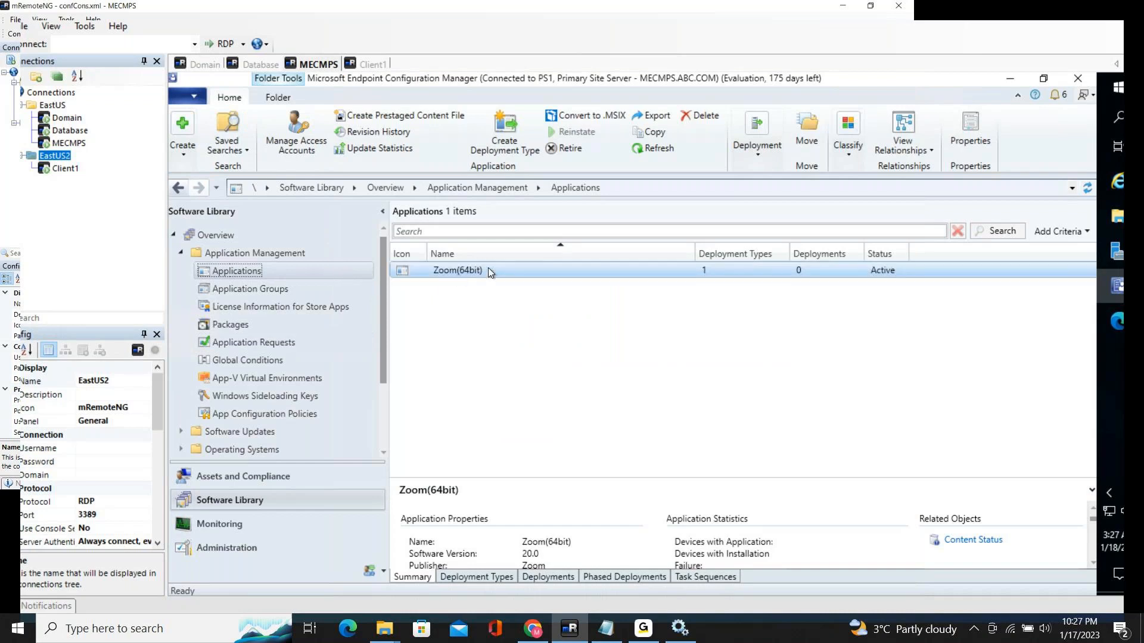
Step: Start a new application using the Windows Installer file Firefox-98.0.1-en-US.msi from the Firefox_98.0.1 folder under Applications
right_click(333, 277)
click(381, 286)
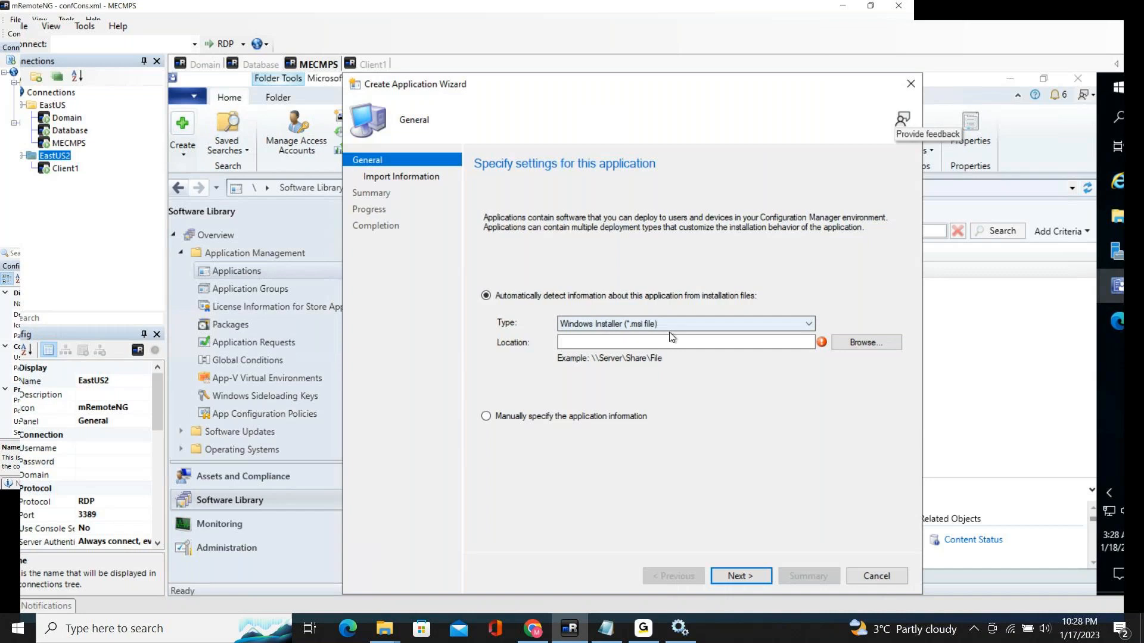
click(856, 343)
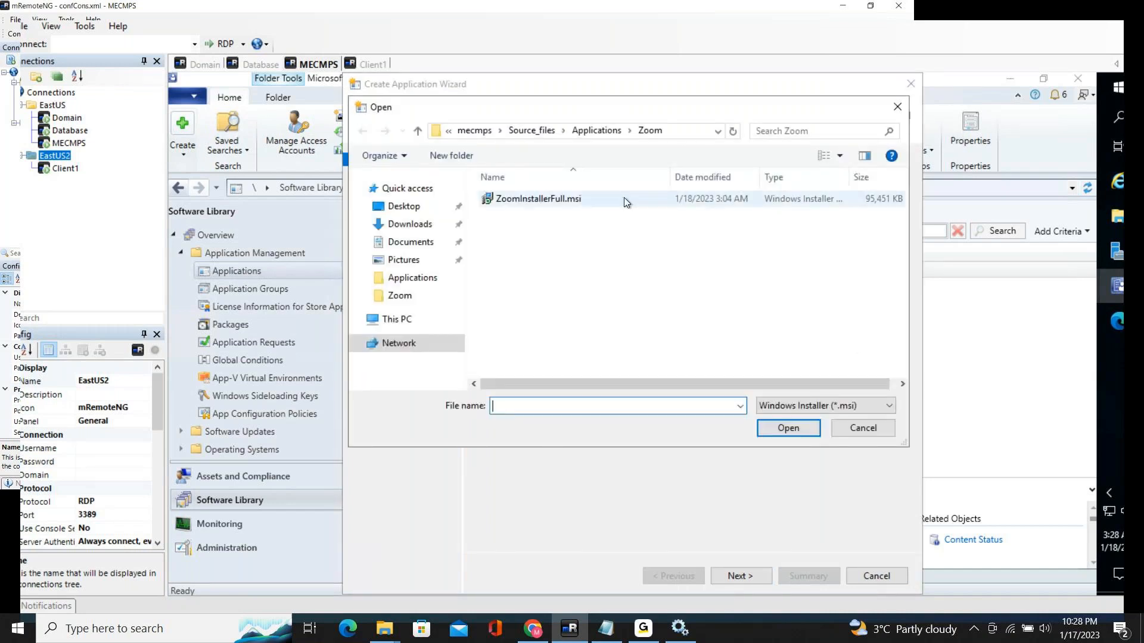
click(685, 132)
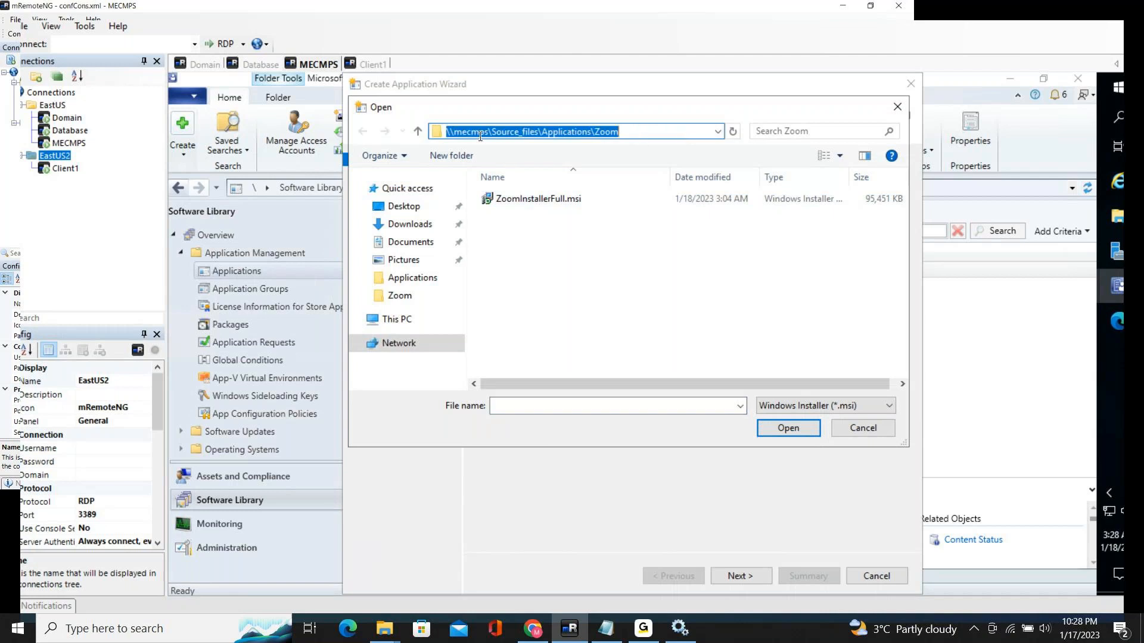
click(418, 131)
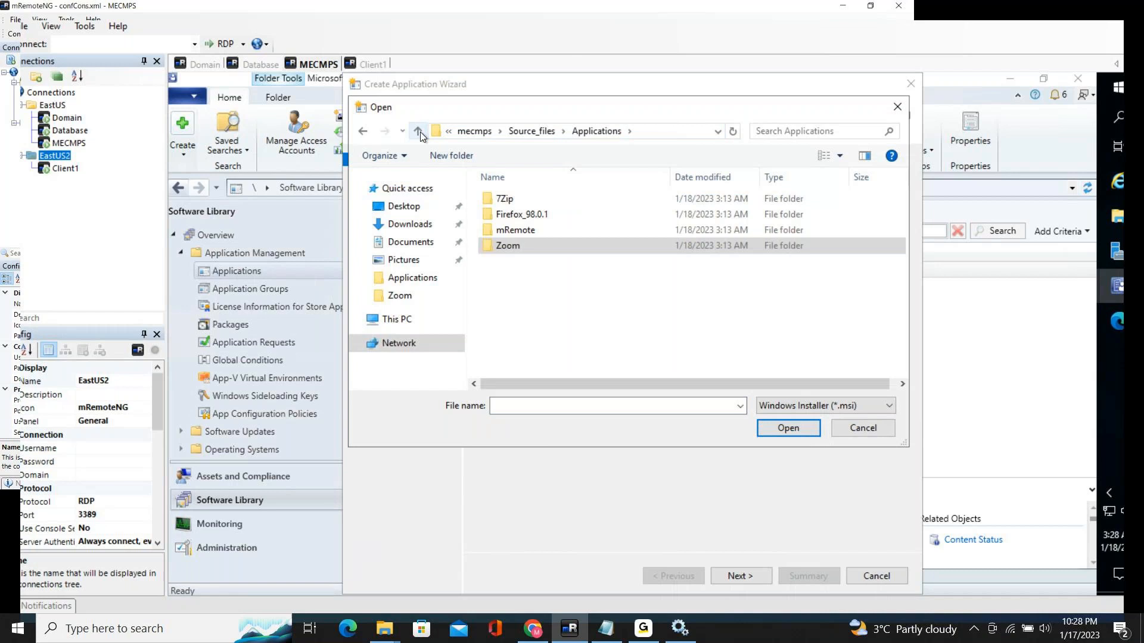
click(554, 220)
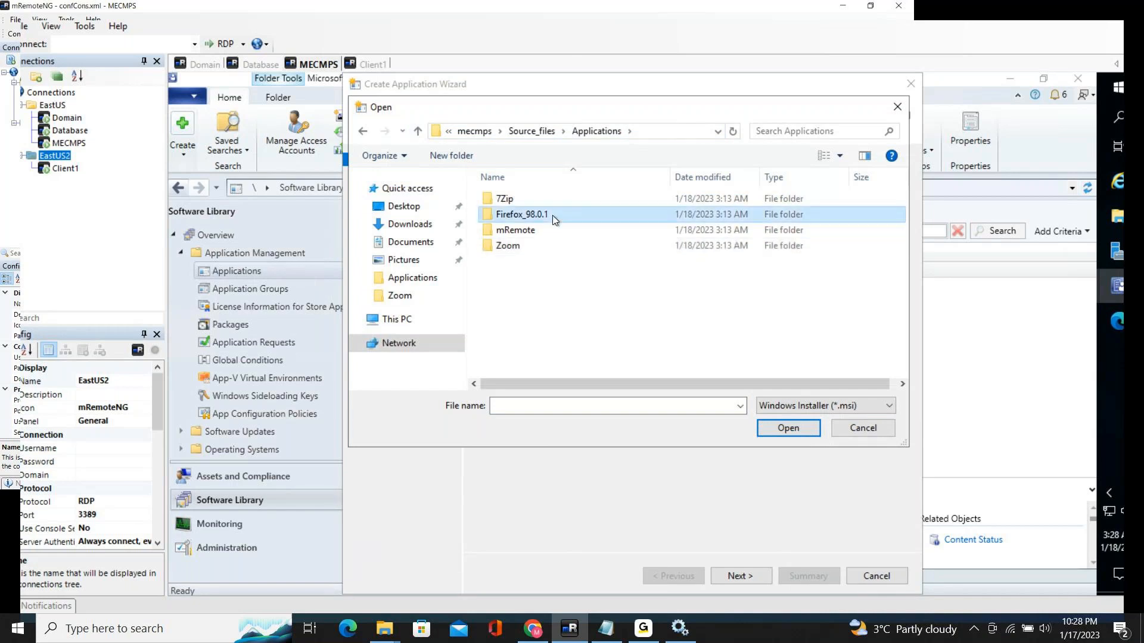
double_click(554, 220)
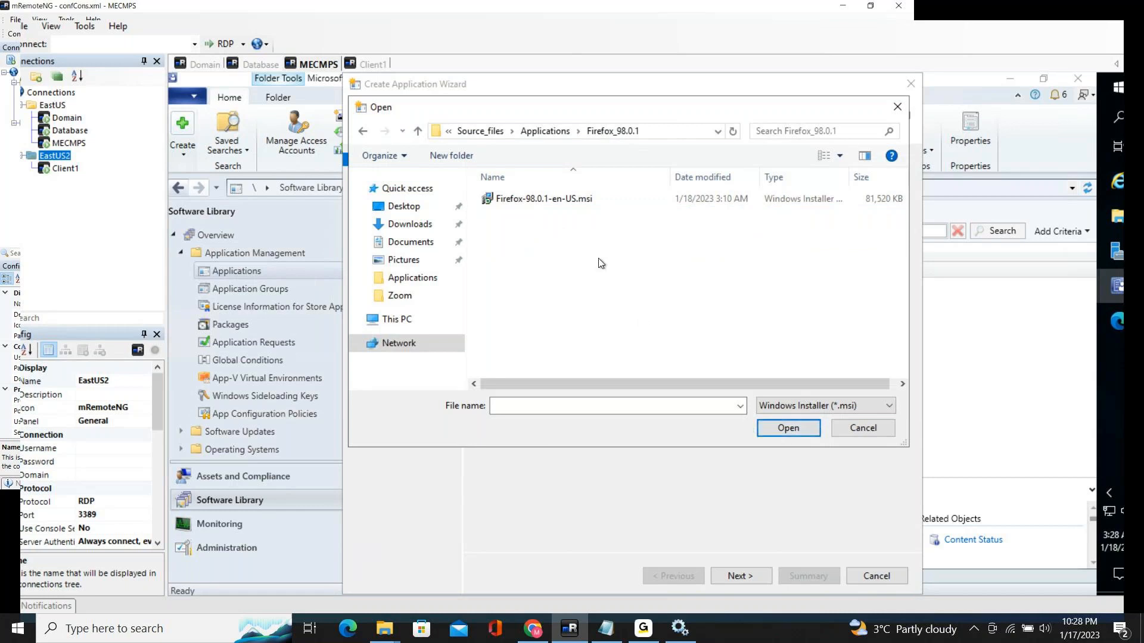
click(554, 200)
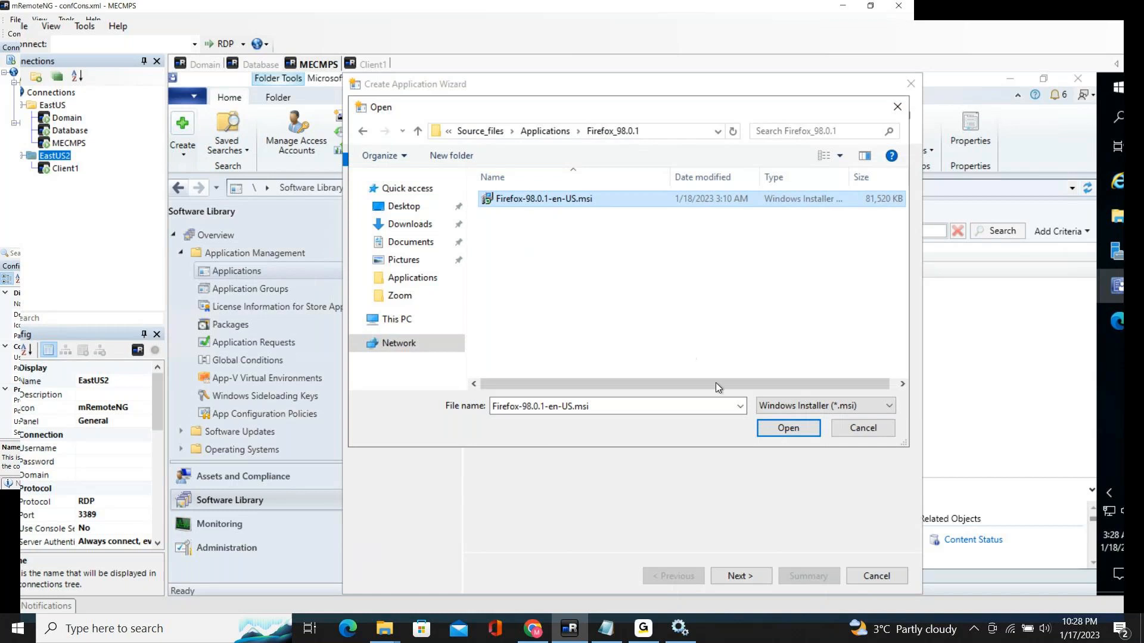
click(788, 428)
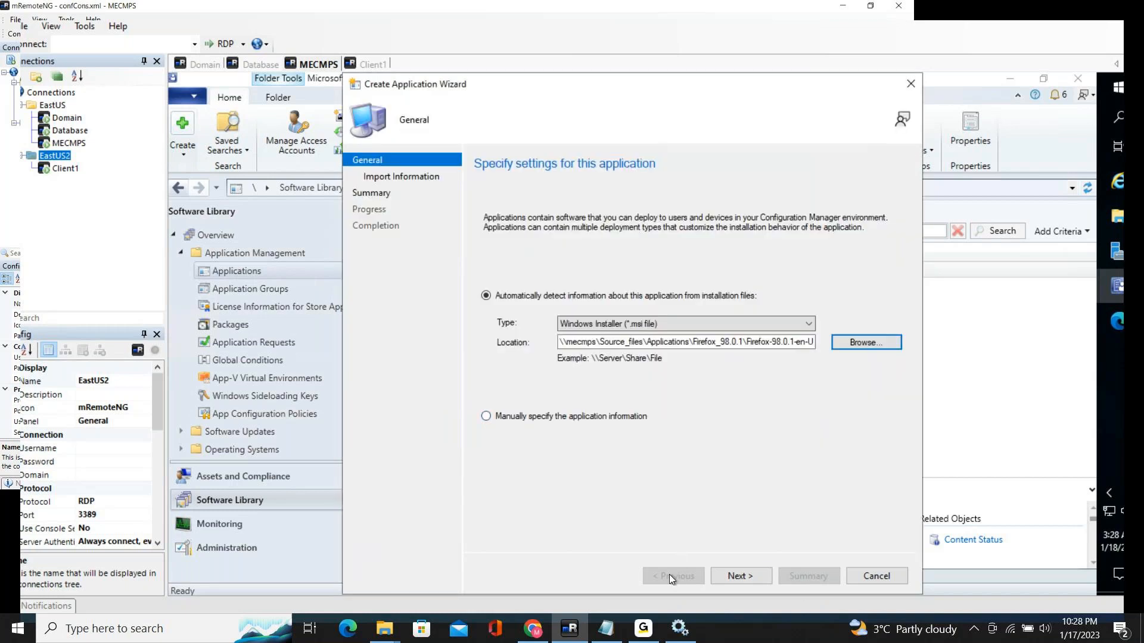
Step: Import the Firefox installer's information despite the unverified publisher and proceed to the general information page
click(737, 576)
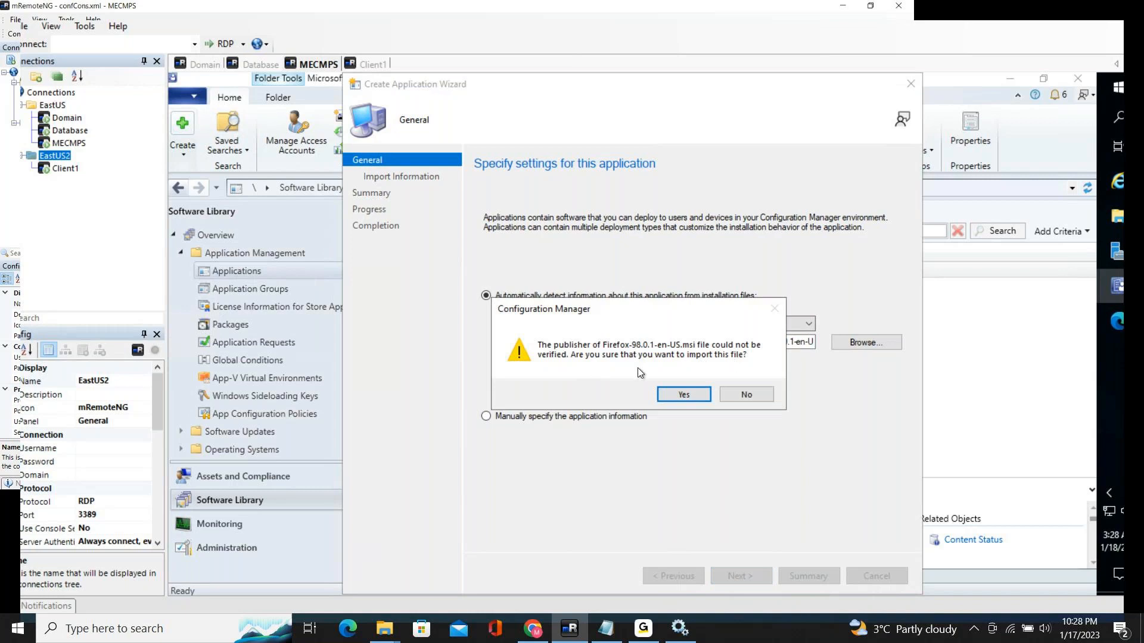
click(673, 396)
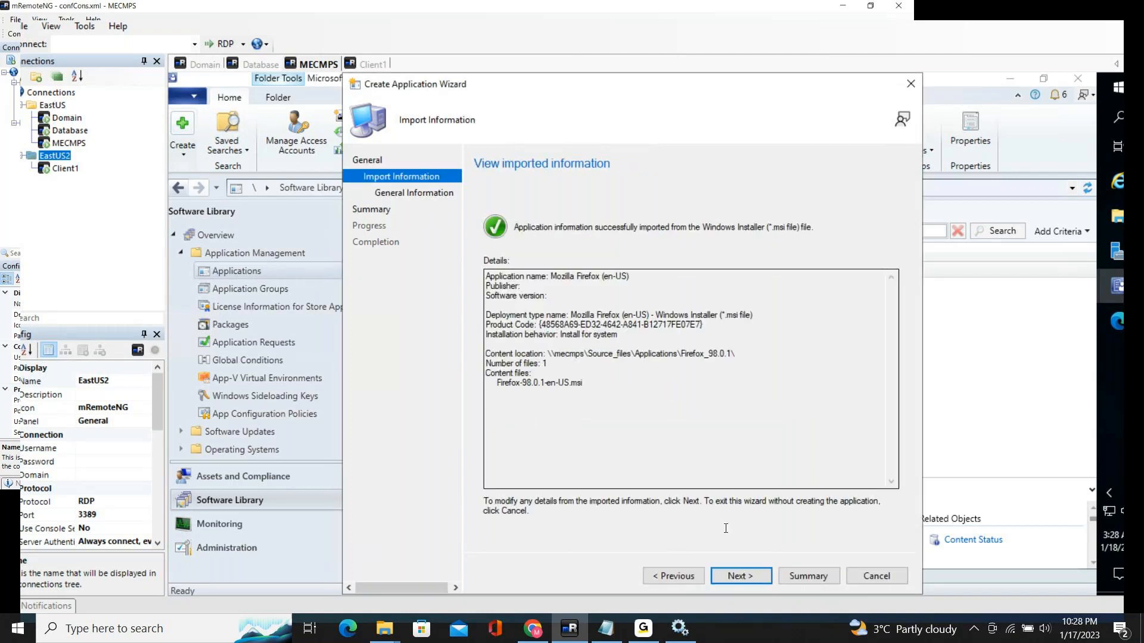
click(741, 576)
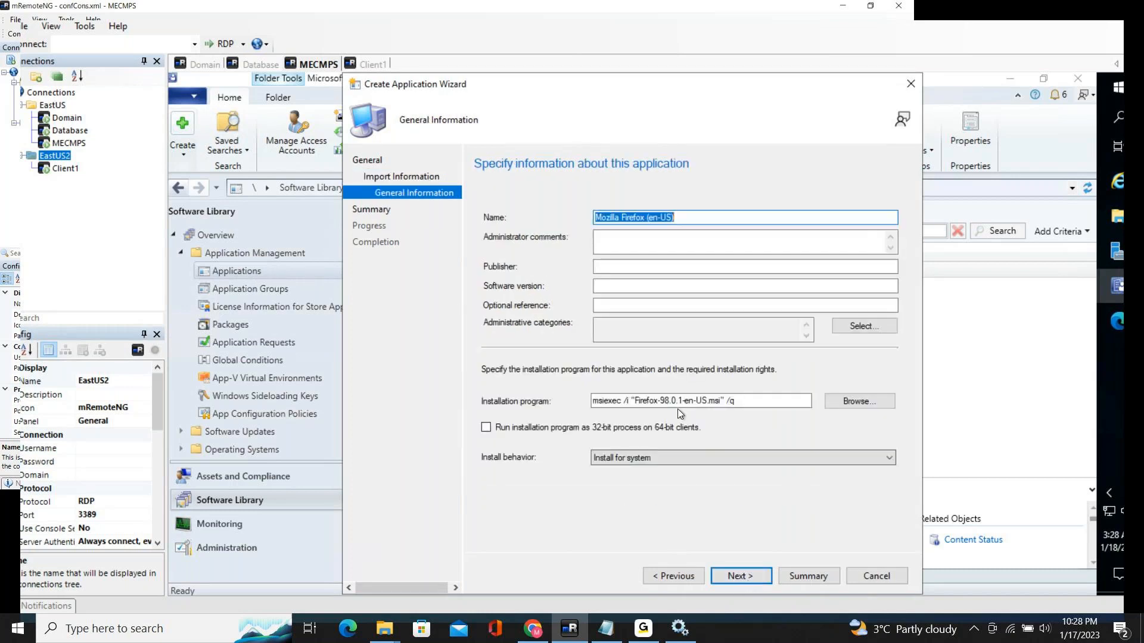
Step: Name the application Mozilla Firefox (en-US) 98.0.1, with publisher Mozilla and software version 98.0.1
click(617, 268)
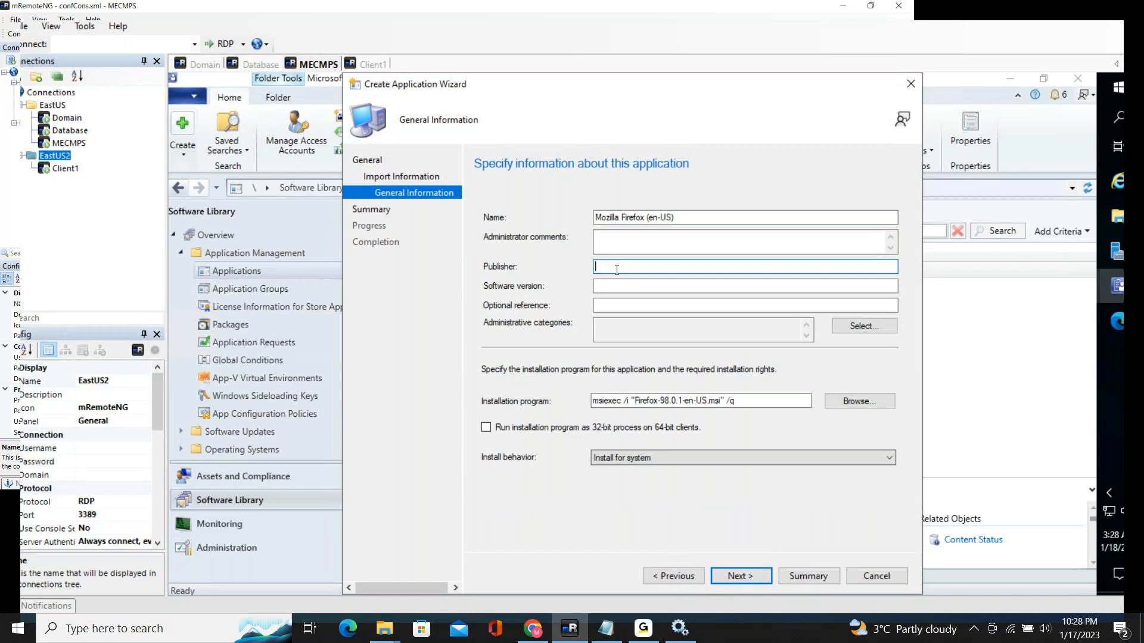
click(686, 217)
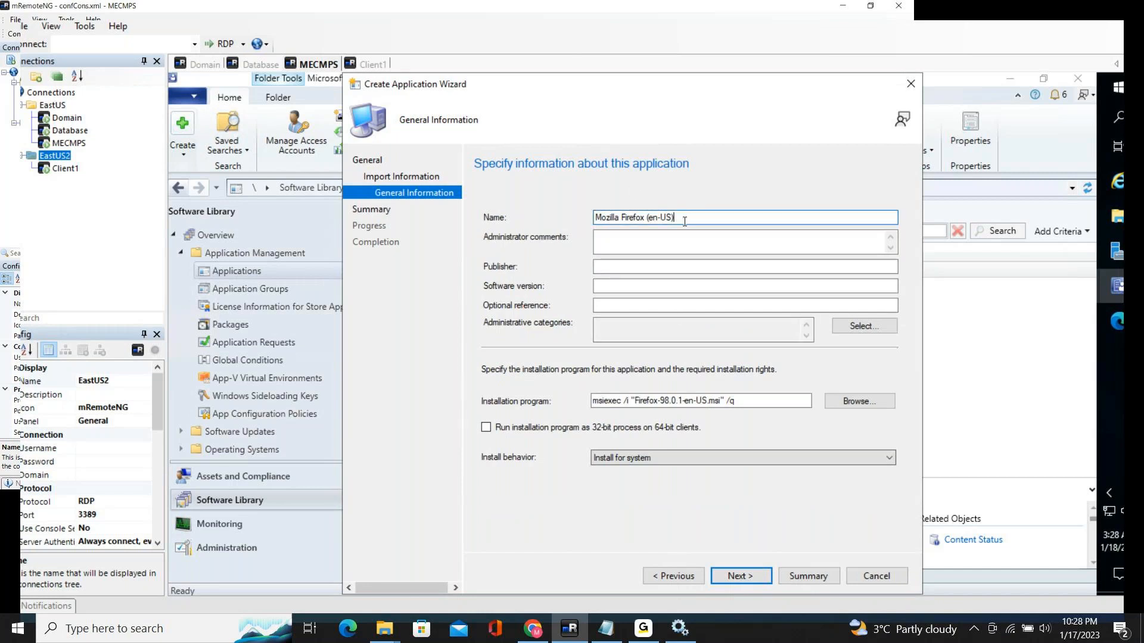
text(98.0.1)
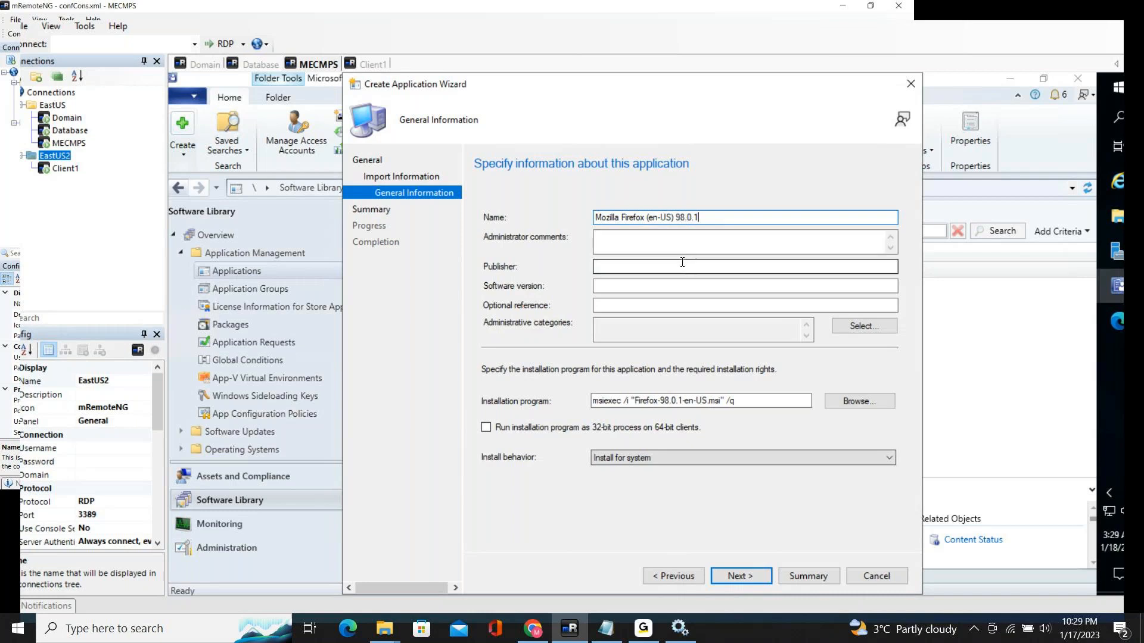
click(611, 270)
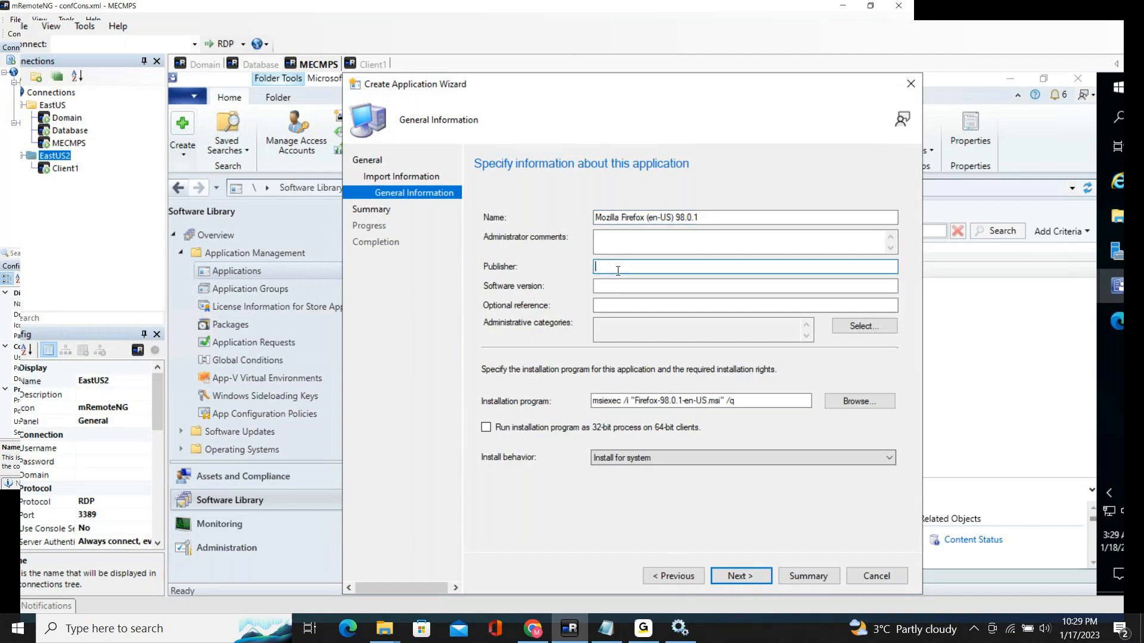
text(Mozilla)
key(Tab)
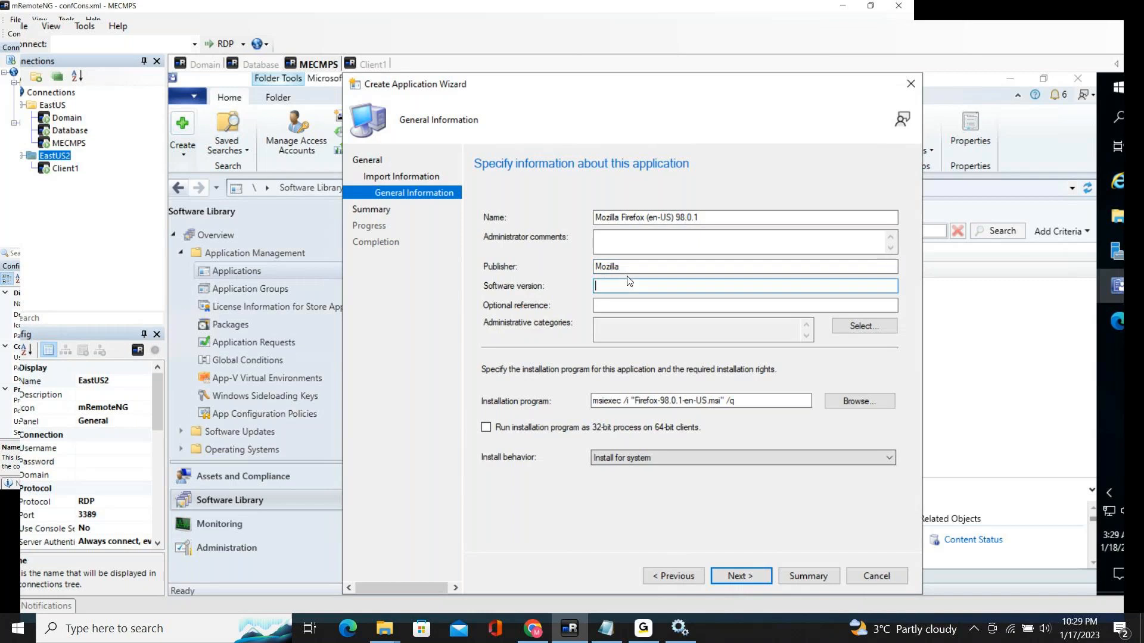
text(98.0.1)
Step: Keep the Firefox installation program command, create the application and close the wizard
click(769, 403)
drag(768, 403, 567, 446)
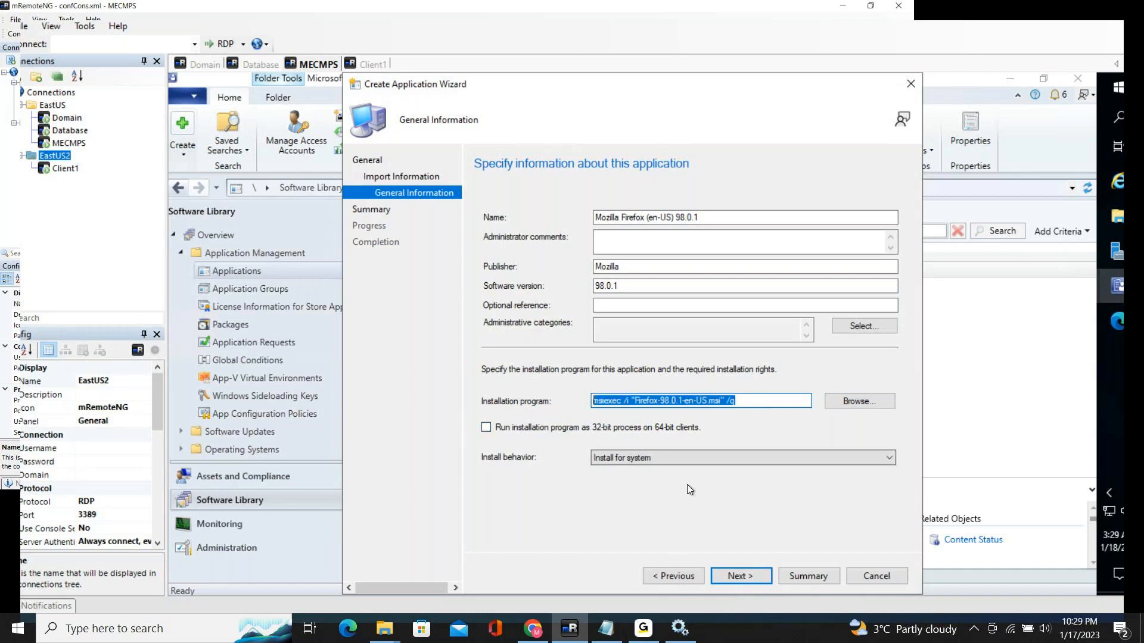
click(732, 575)
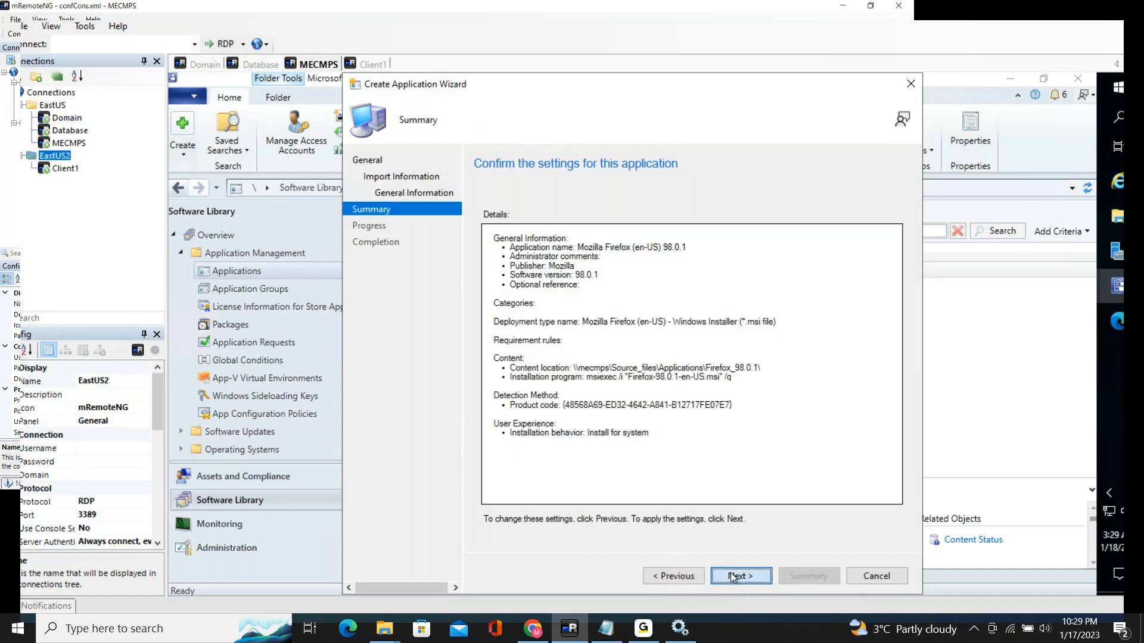
click(733, 576)
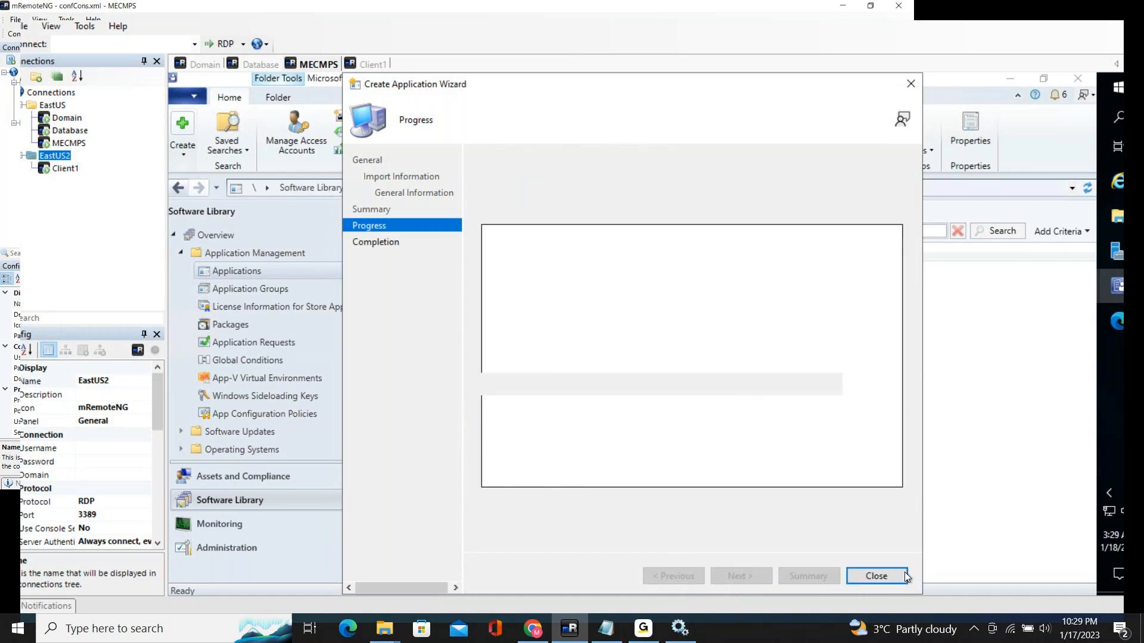
click(894, 575)
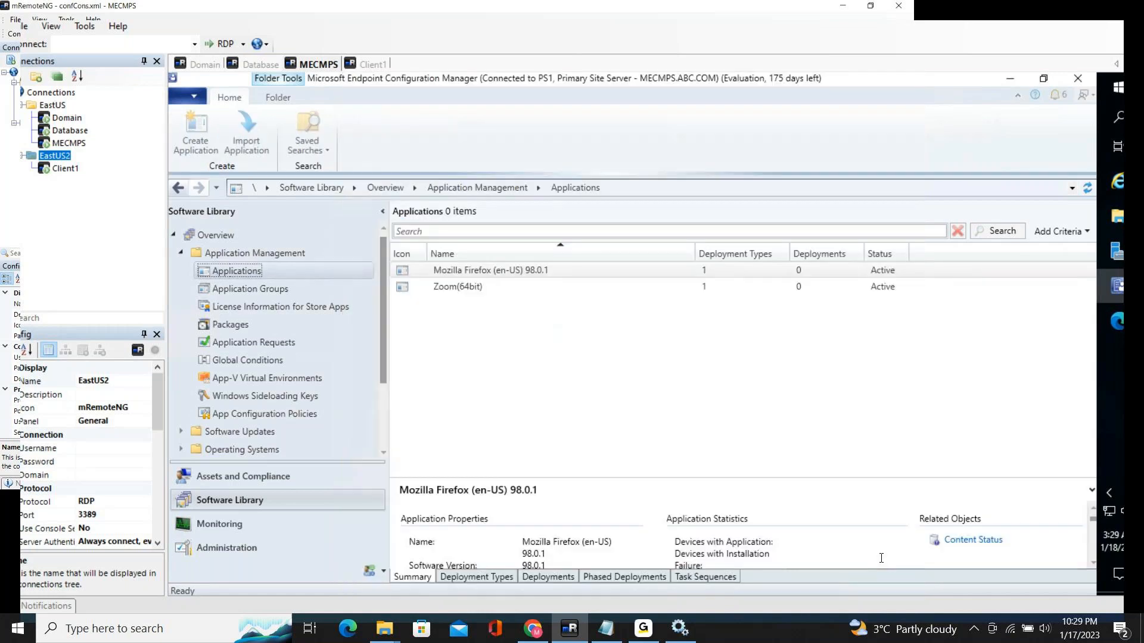
Step: Start another new application using the Windows Installer file 7z2201-x64.msi from the 7Zip folder under Applications
right_click(306, 271)
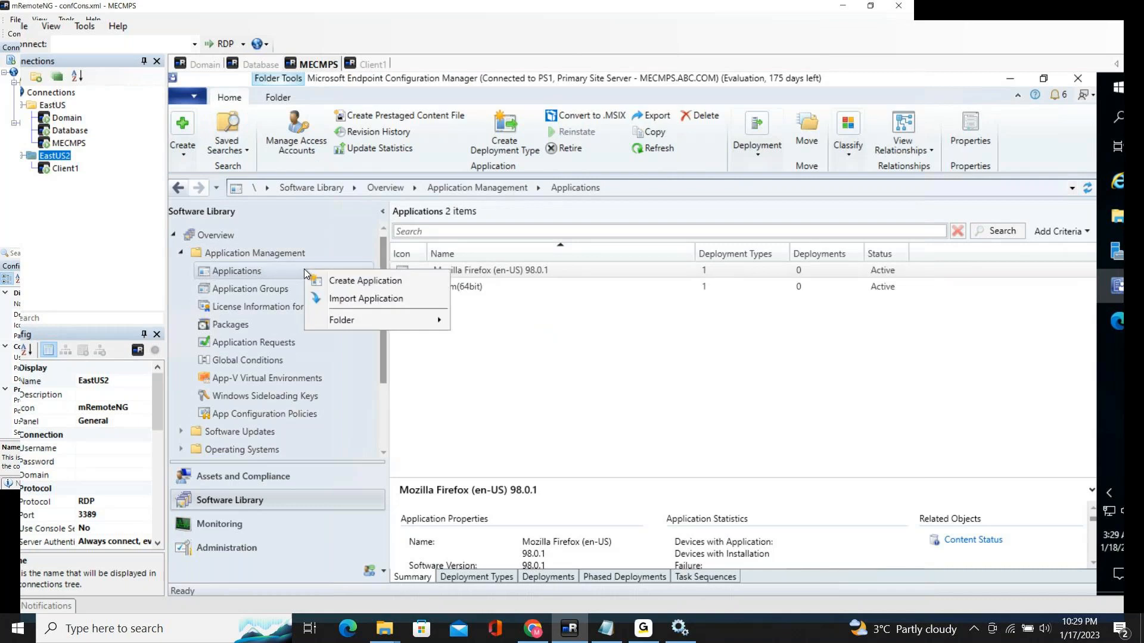
click(353, 283)
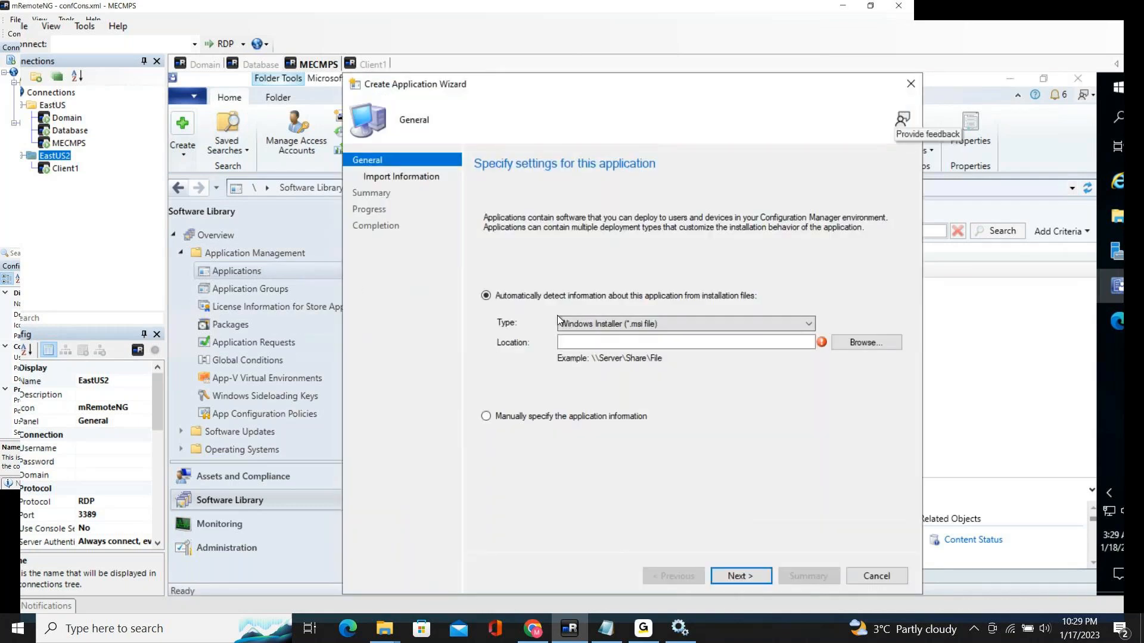
click(863, 344)
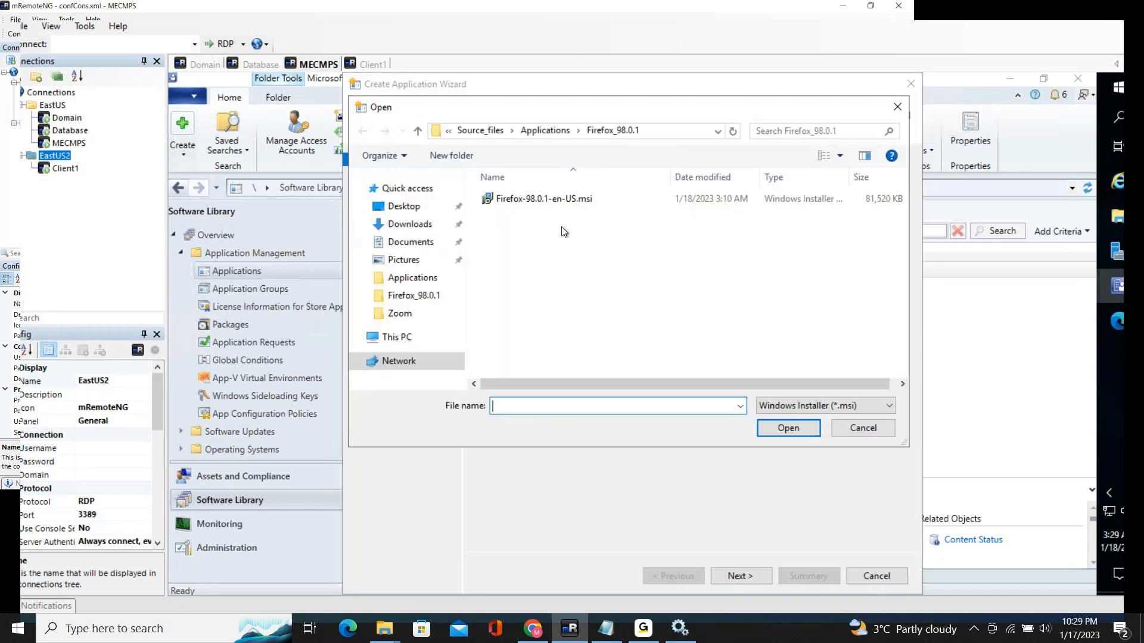
click(418, 132)
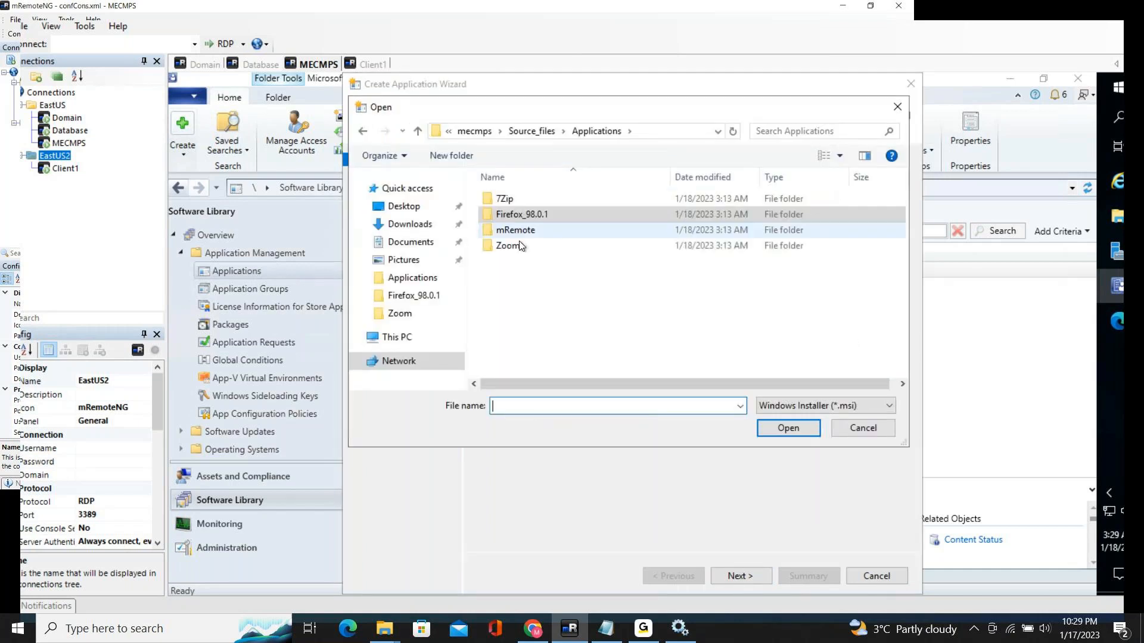
click(524, 198)
double_click(524, 198)
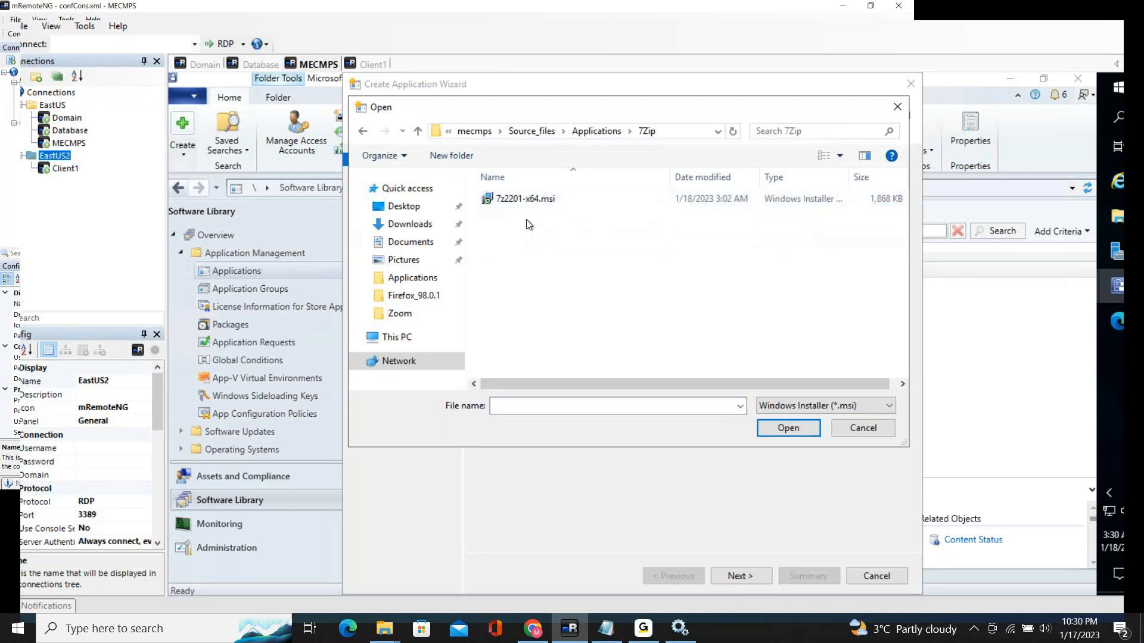
click(530, 200)
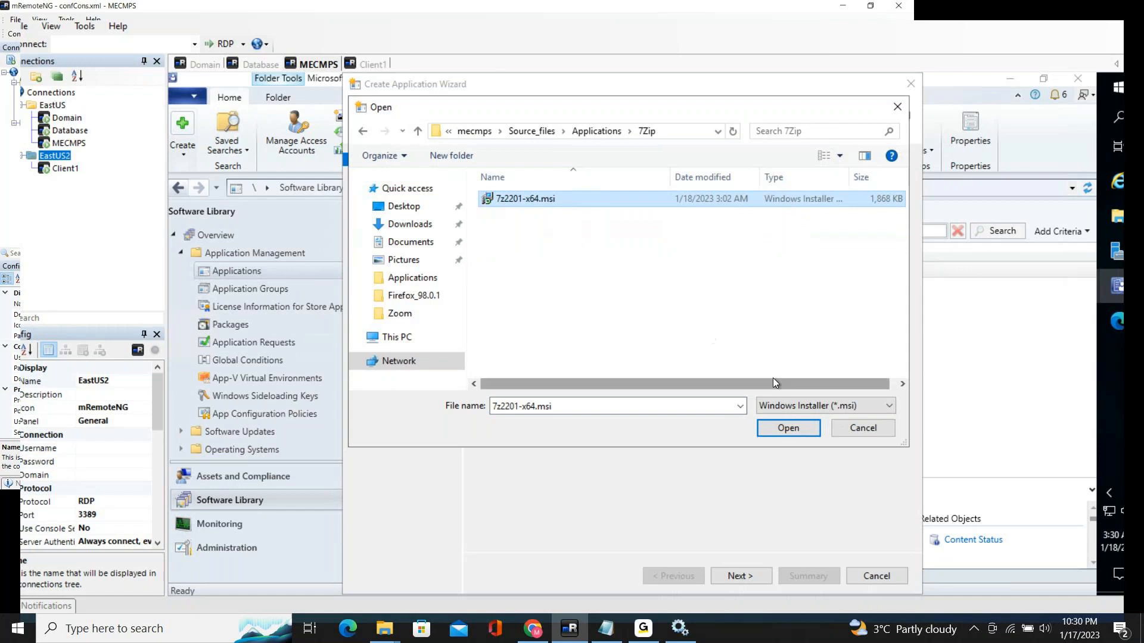
click(788, 429)
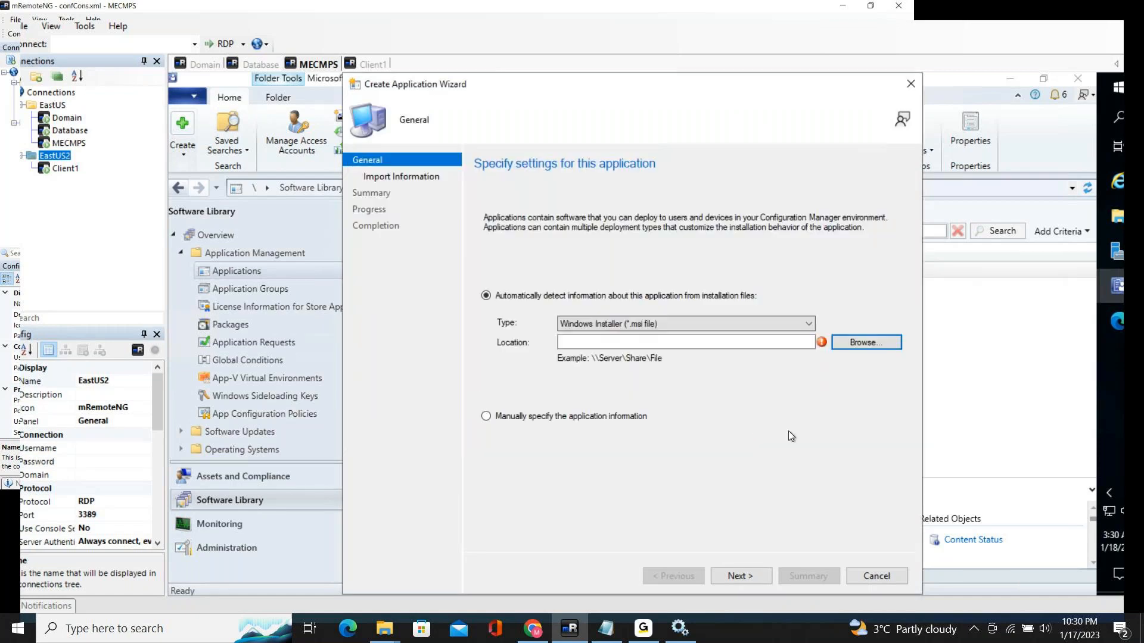
Step: Import the 7-Zip installer's information despite the unverified publisher and proceed to the general information page
click(758, 577)
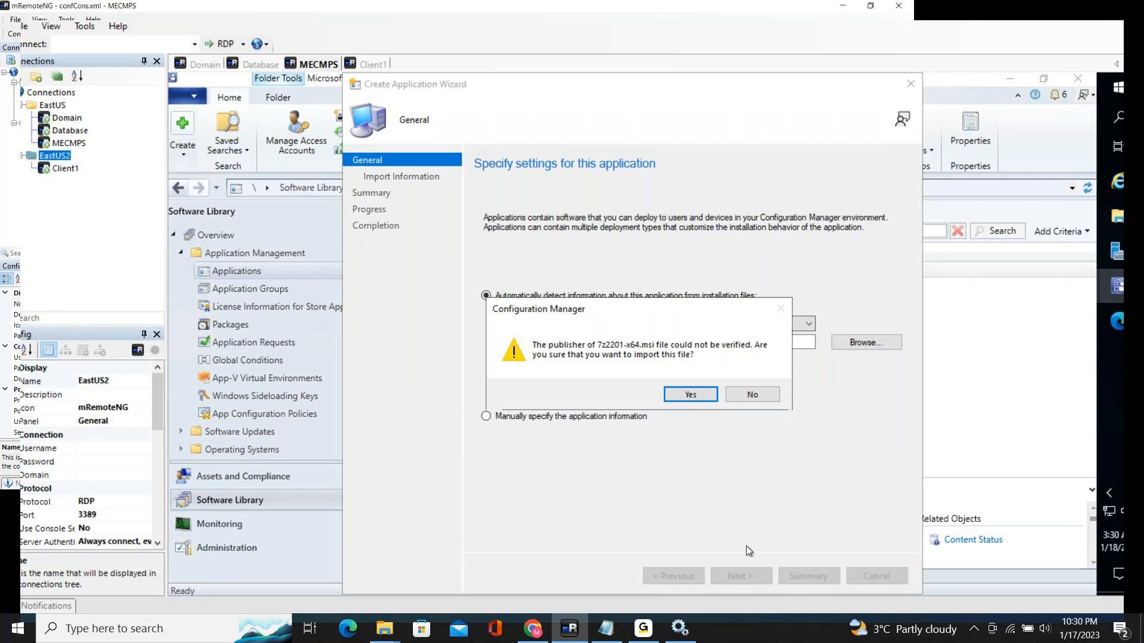
click(687, 395)
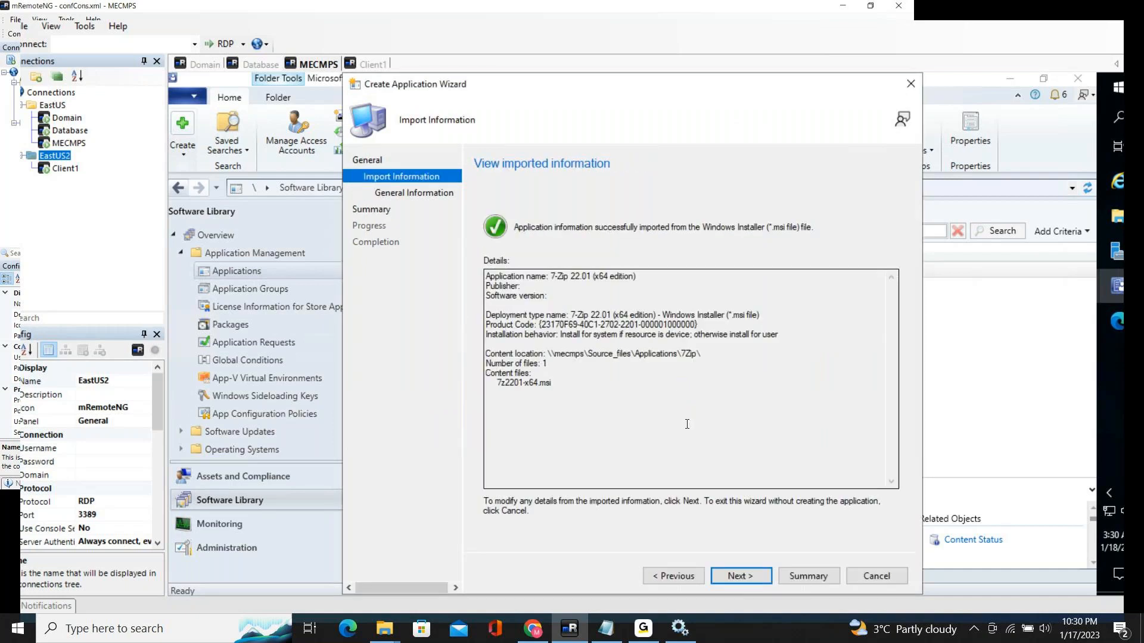
click(749, 574)
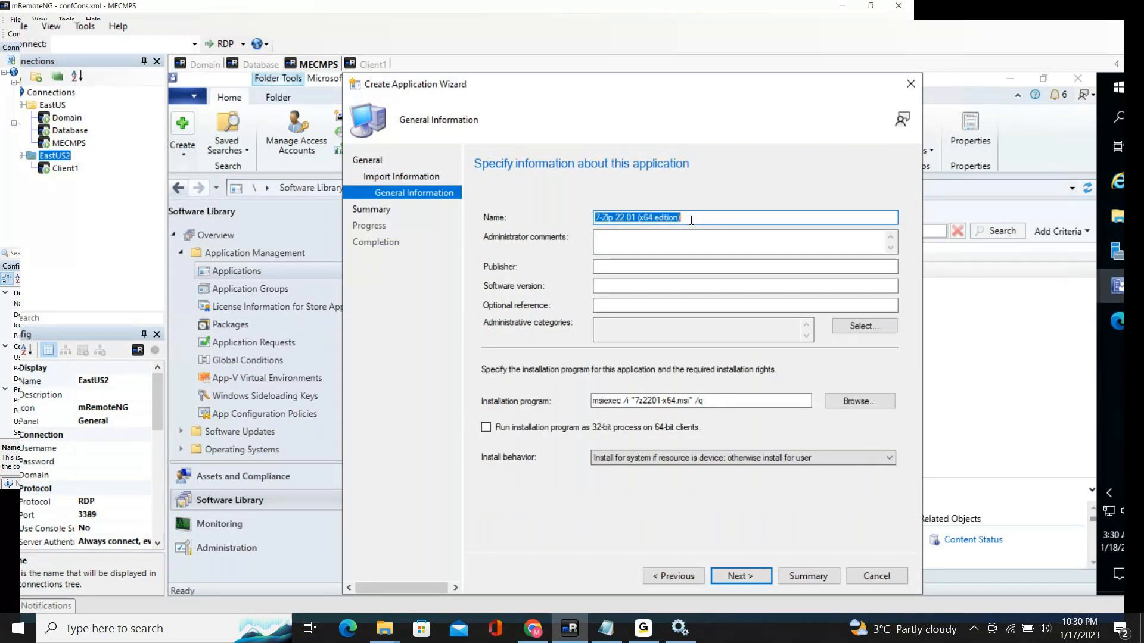
Step: Keep the 7-Zip application name and set its publisher to 7-zip and software version to 22.0.1
click(691, 220)
click(658, 267)
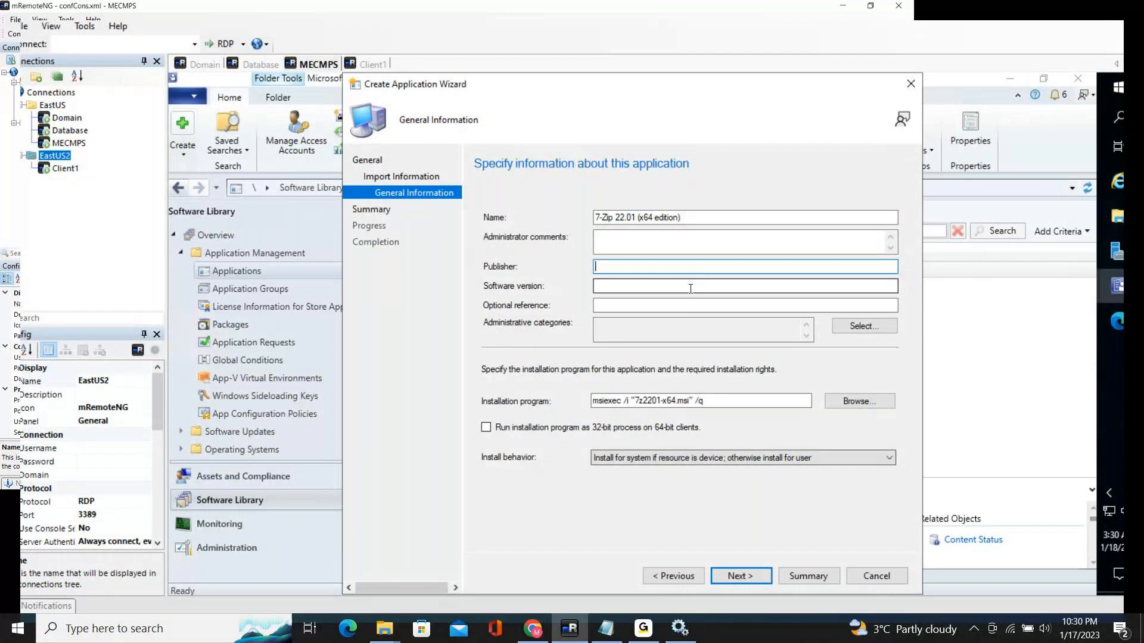
text(7-zip)
click(692, 293)
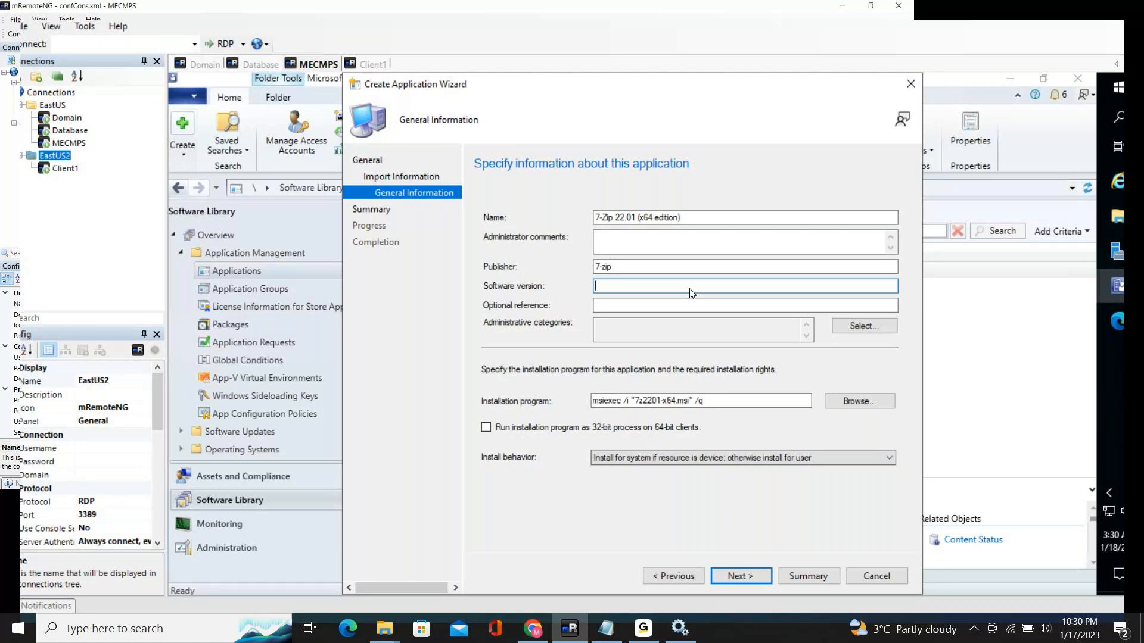
text(22.0.1)
Step: Set the install behavior to Install for system, create the 7-Zip application with its existing installation program and close the wizard
click(791, 456)
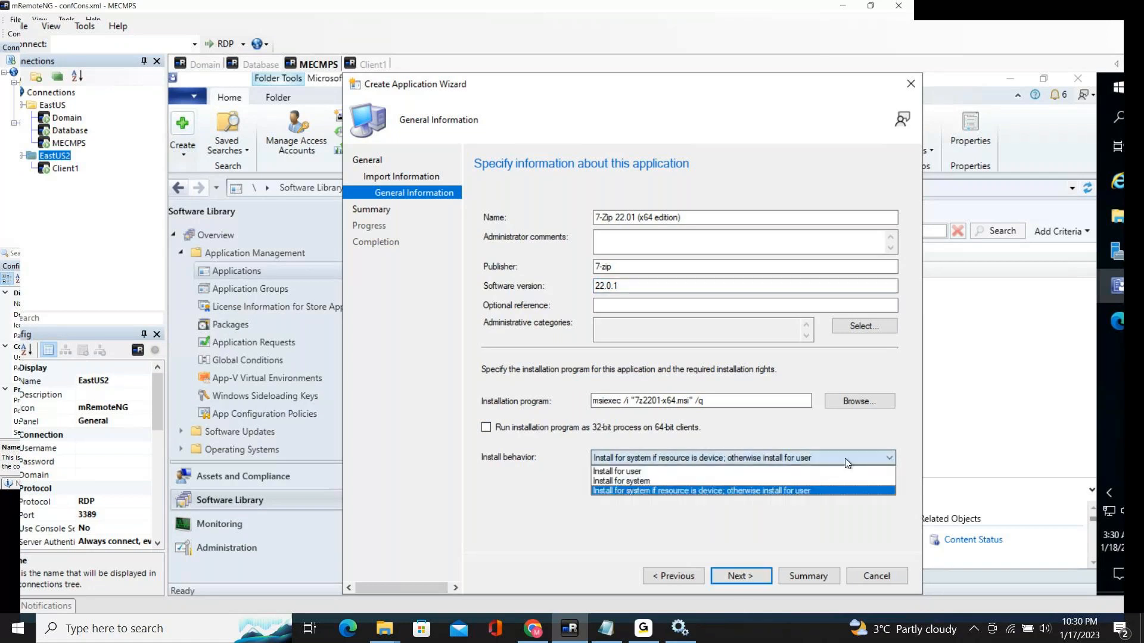
click(765, 482)
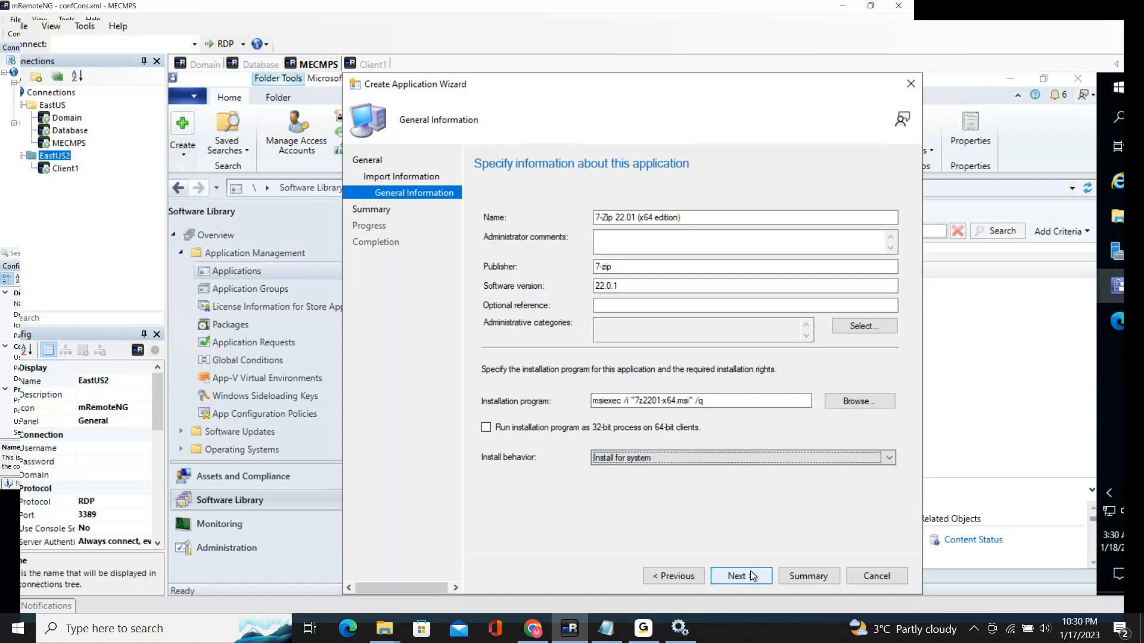
click(741, 404)
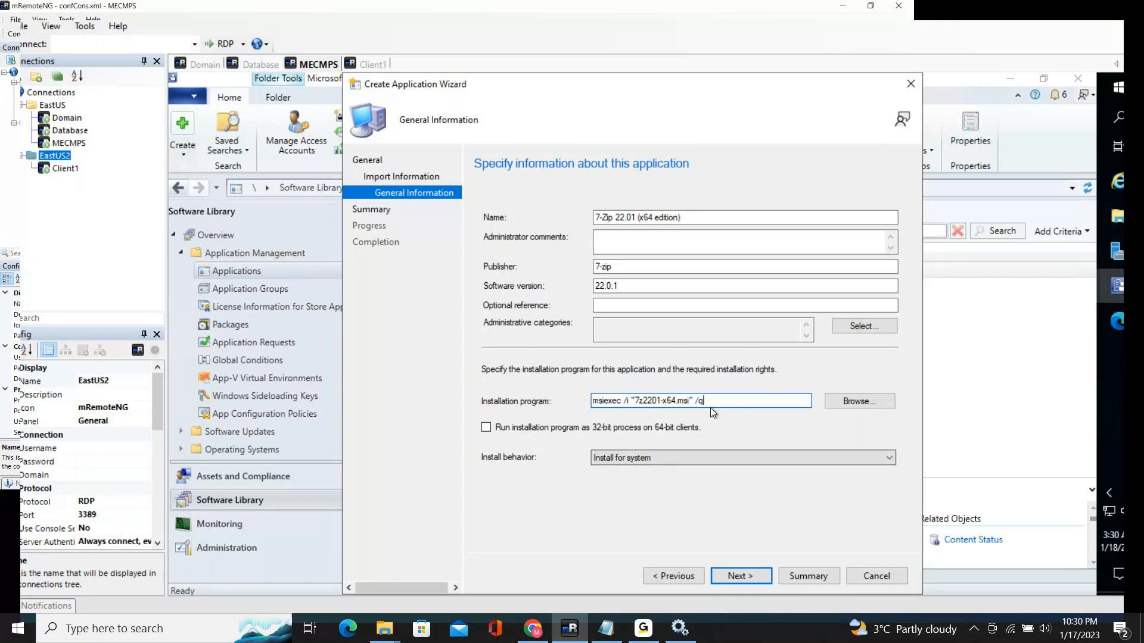
click(736, 577)
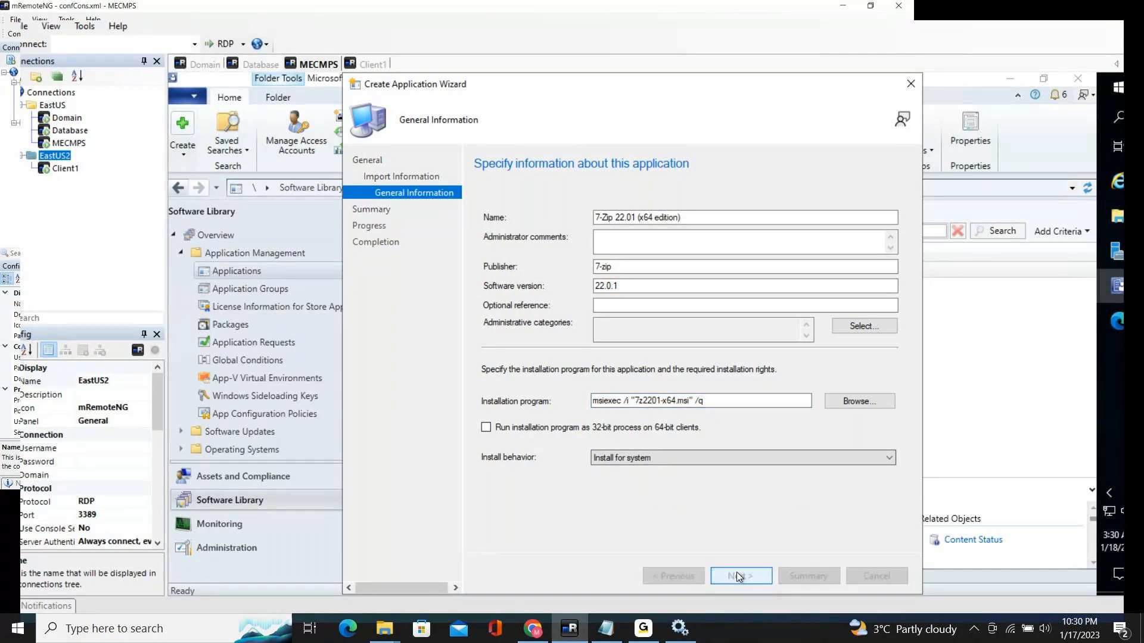
click(736, 573)
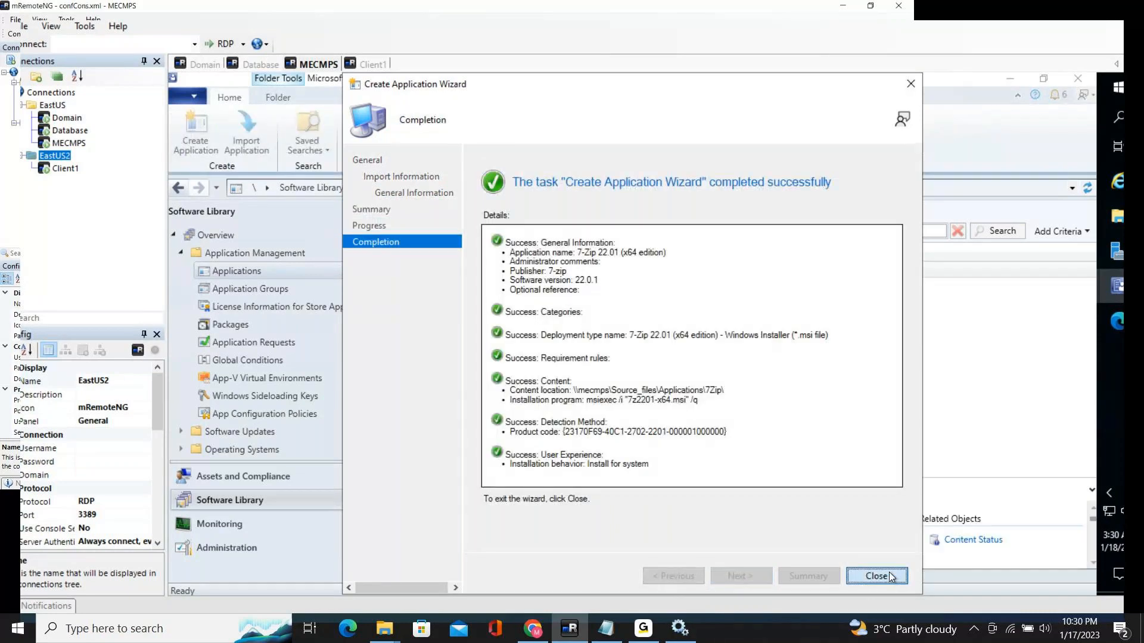
click(889, 575)
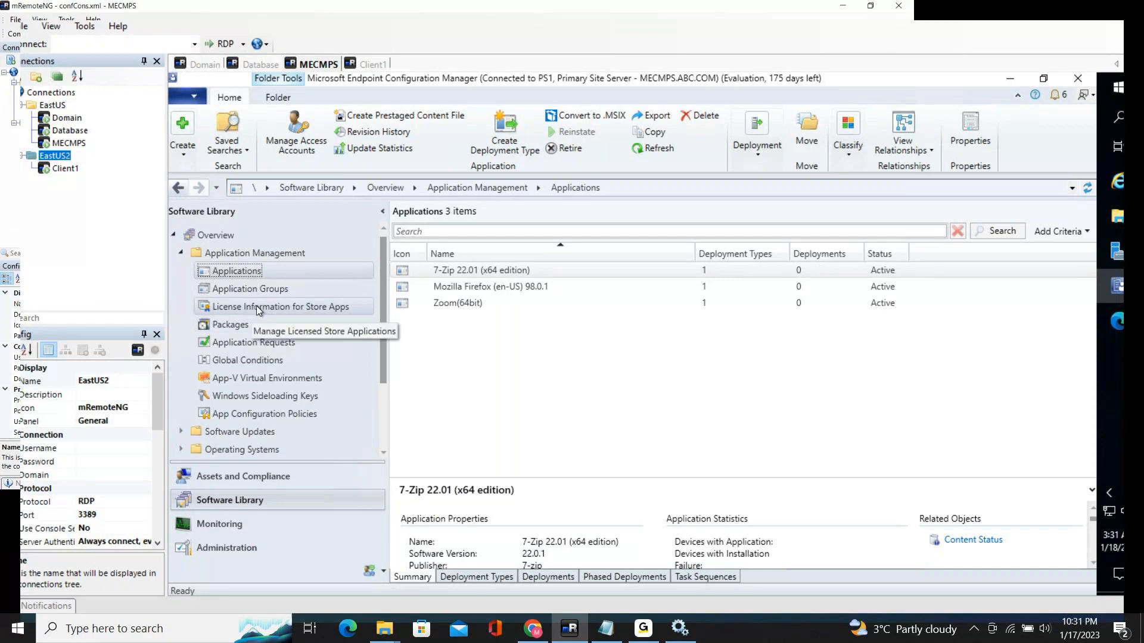
Step: Select the 7-Zip, Mozilla Firefox and Zoom(64bit) applications together and start distributing their content
click(486, 355)
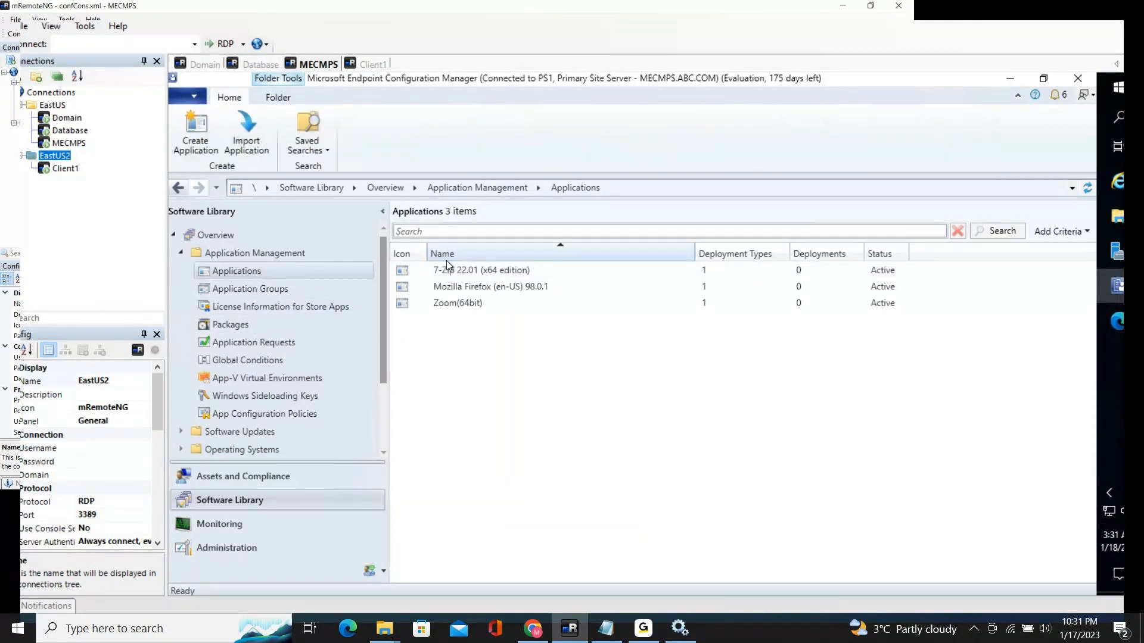
click(462, 274)
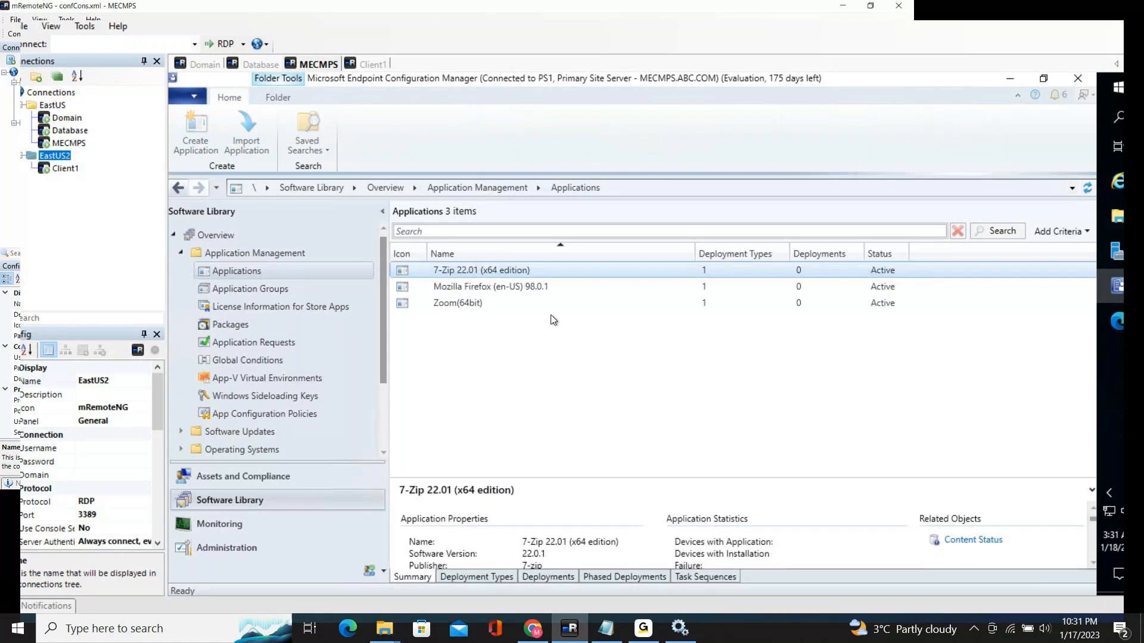
click(551, 316)
click(534, 268)
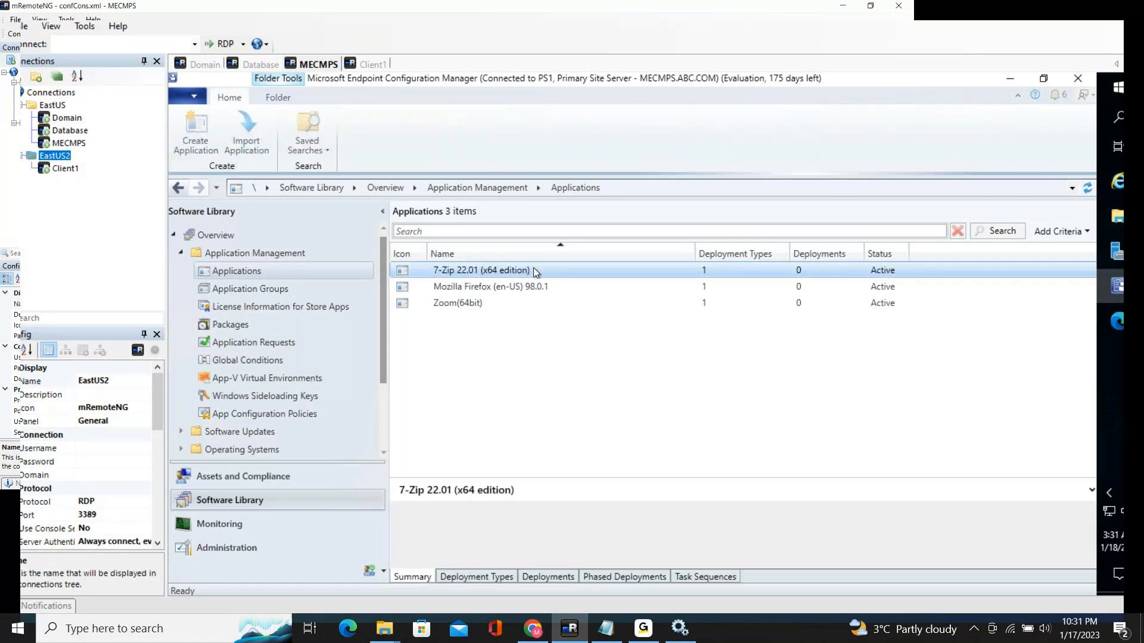
shift+click(542, 303)
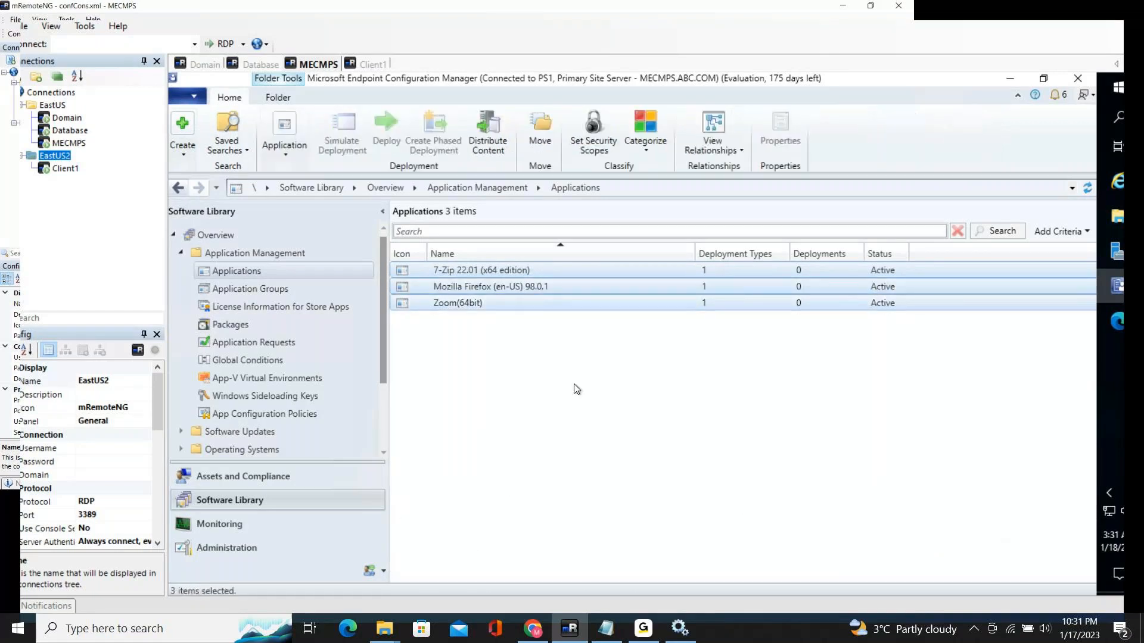
right_click(584, 290)
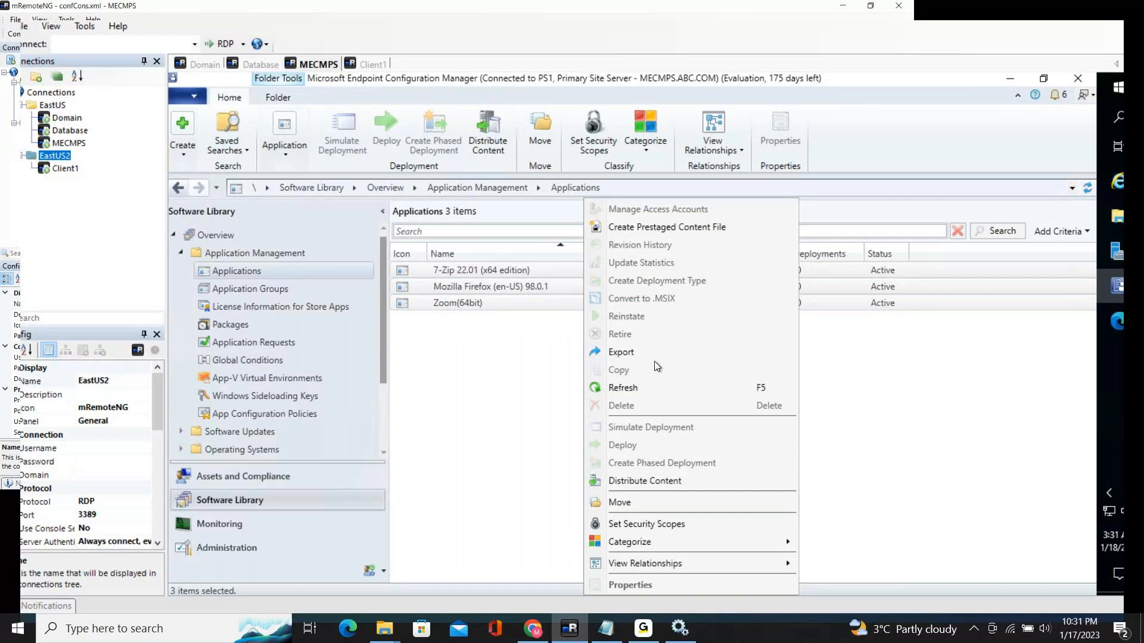
click(709, 480)
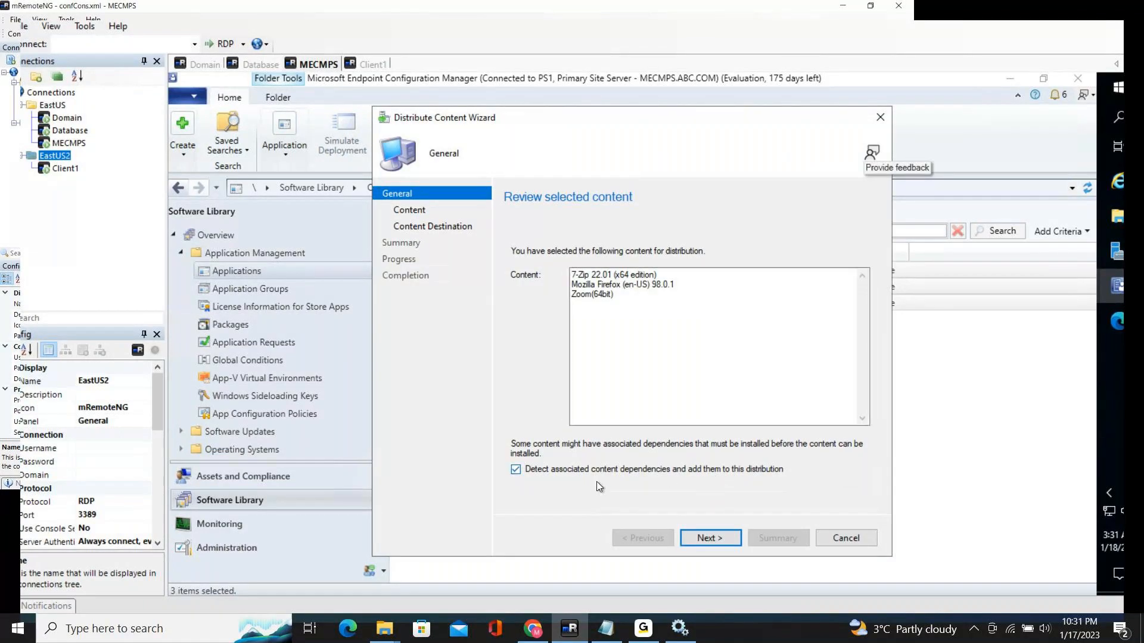
Step: Keep dependency detection and the listed content, and add the distribution point MECMPS.ABC.COM as the content destination
click(706, 538)
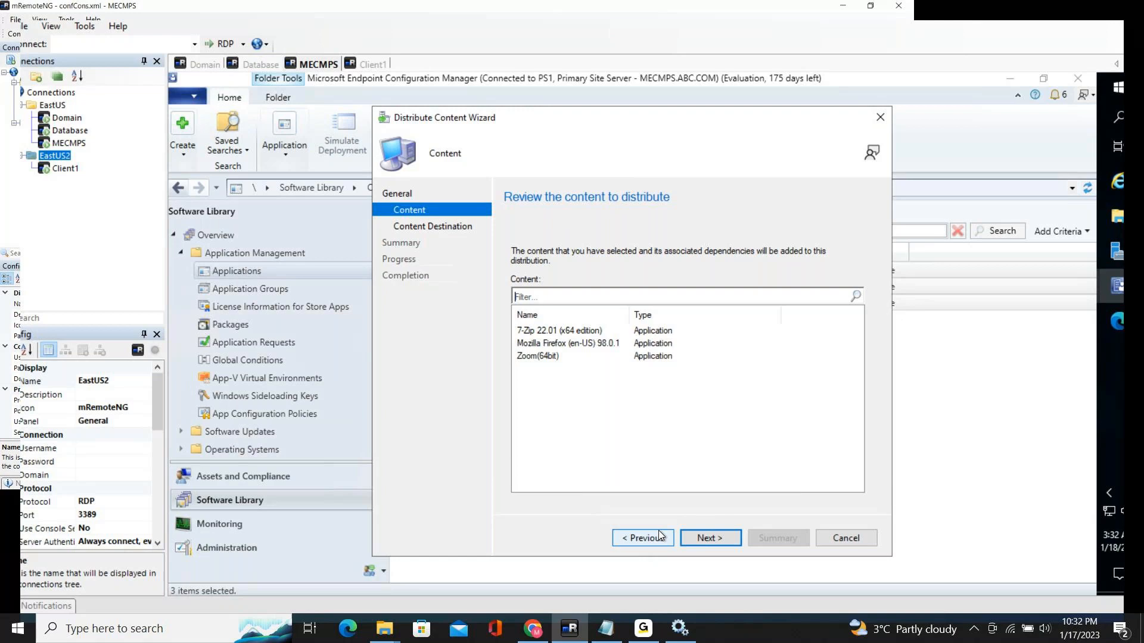
click(725, 541)
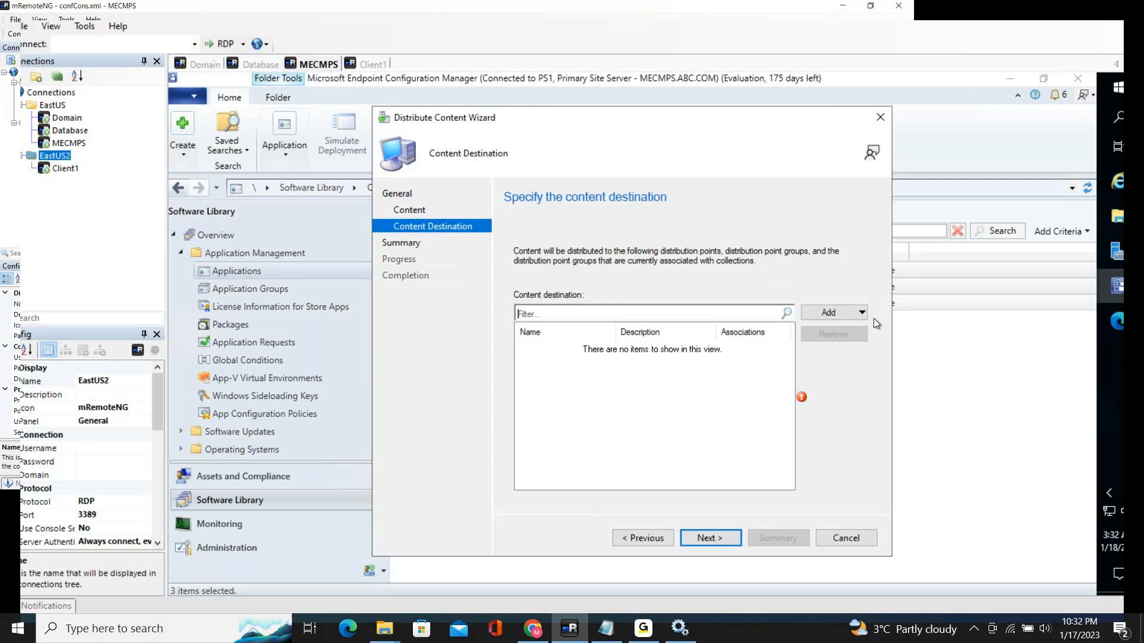
click(823, 314)
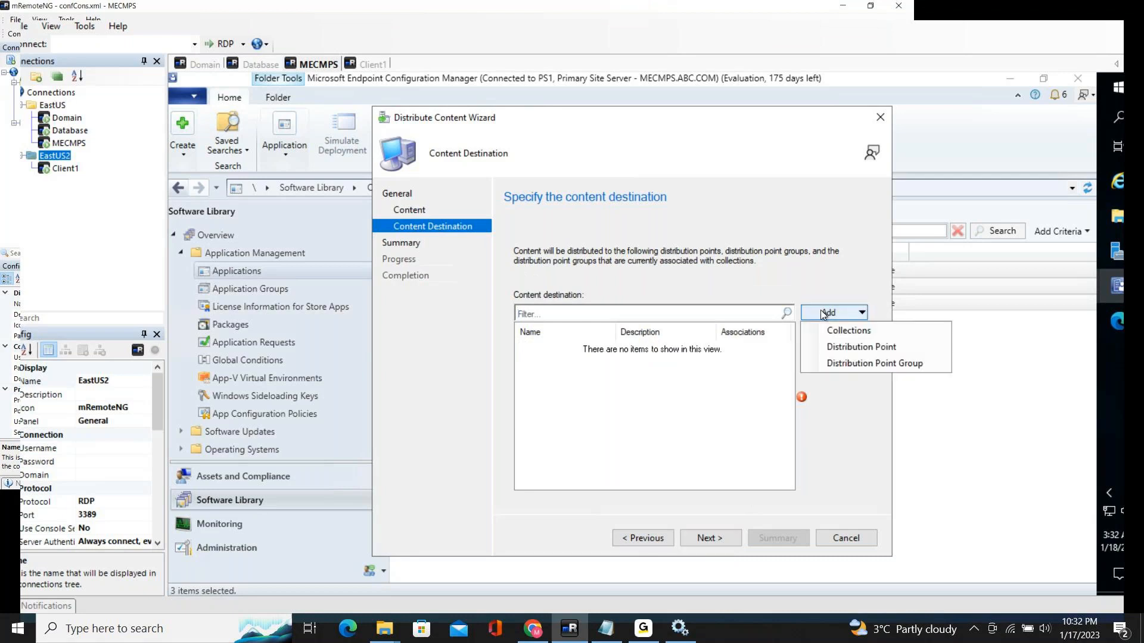
click(927, 345)
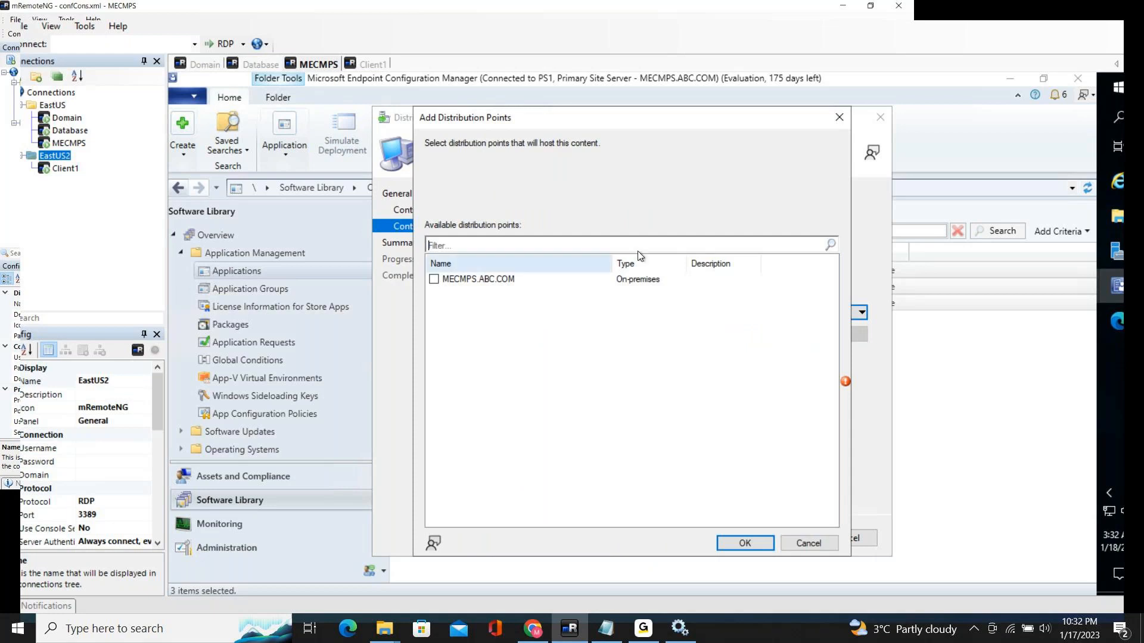
click(434, 280)
click(744, 544)
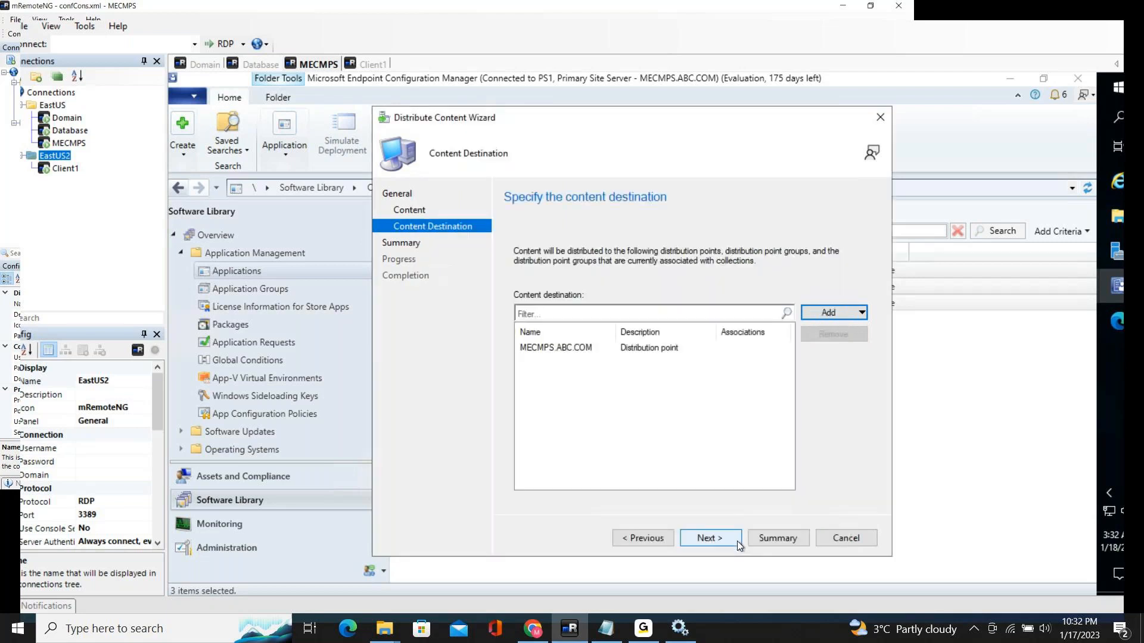
Step: Confirm the distribution settings for the three applications, run the content distribution and close the wizard
click(738, 540)
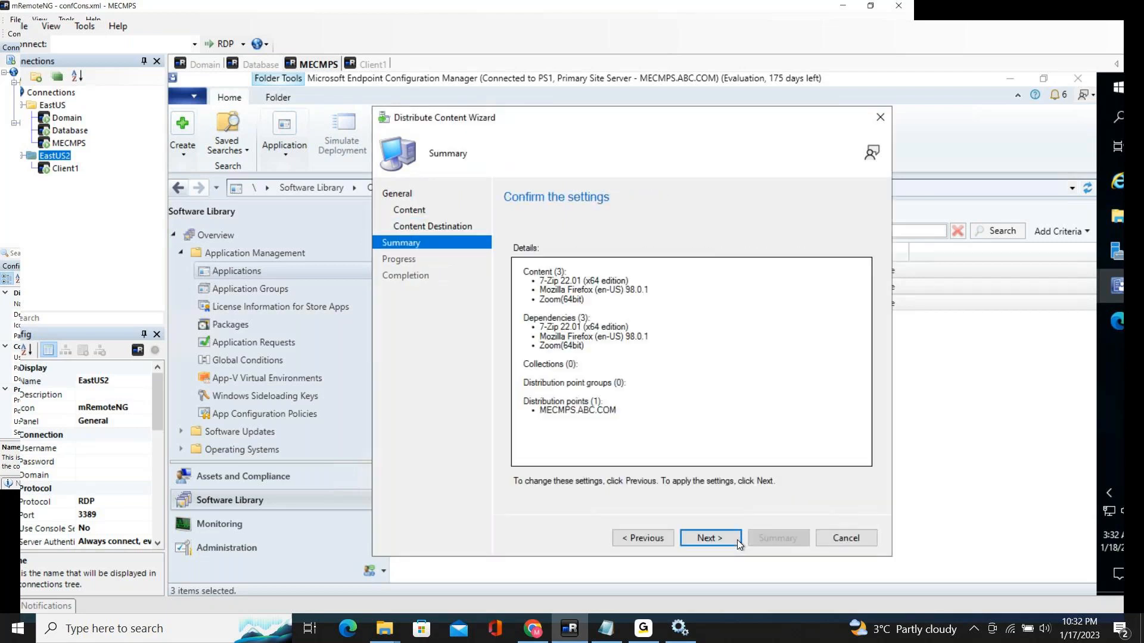
click(737, 540)
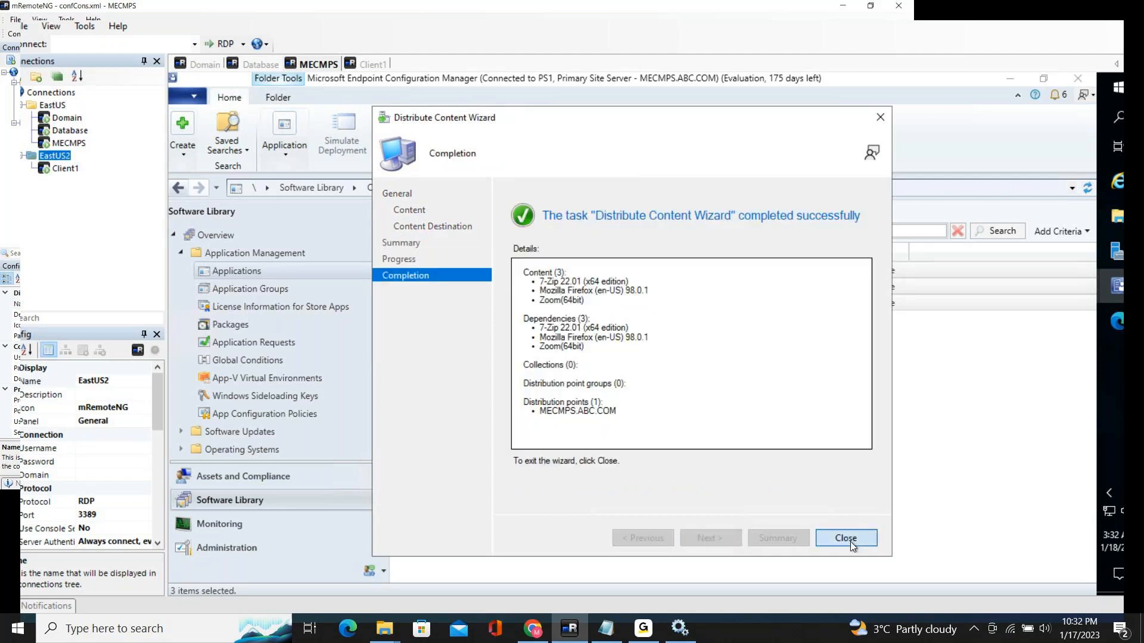
click(850, 541)
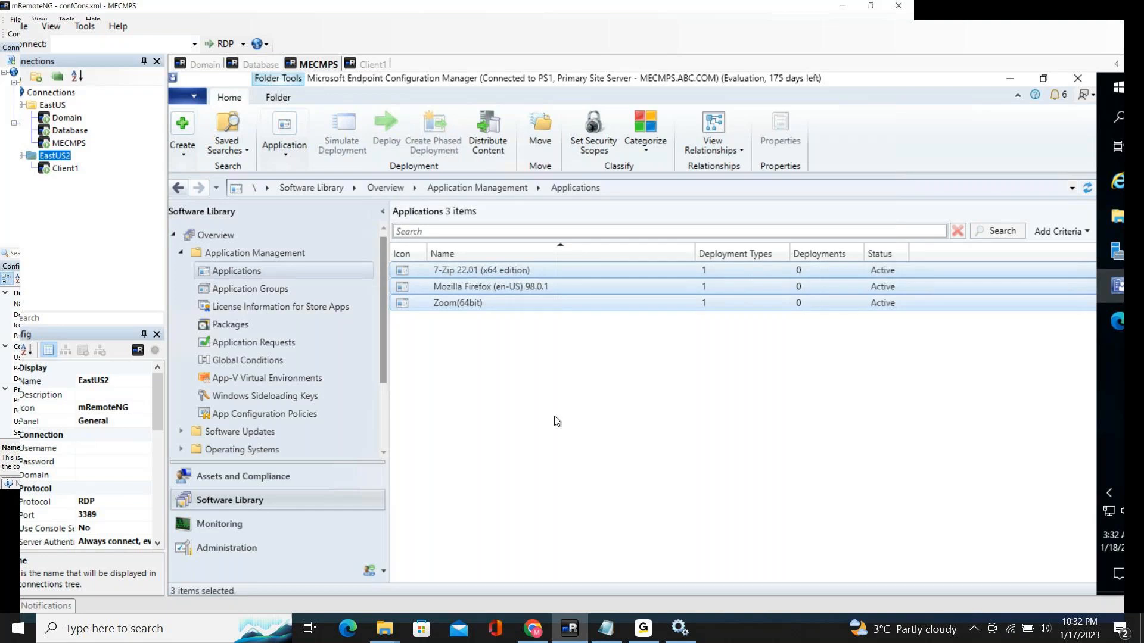
Step: Enlarge the application details and examine the content status of 7-Zip, Zoom(64bit) and Mozilla Firefox
click(508, 366)
click(480, 272)
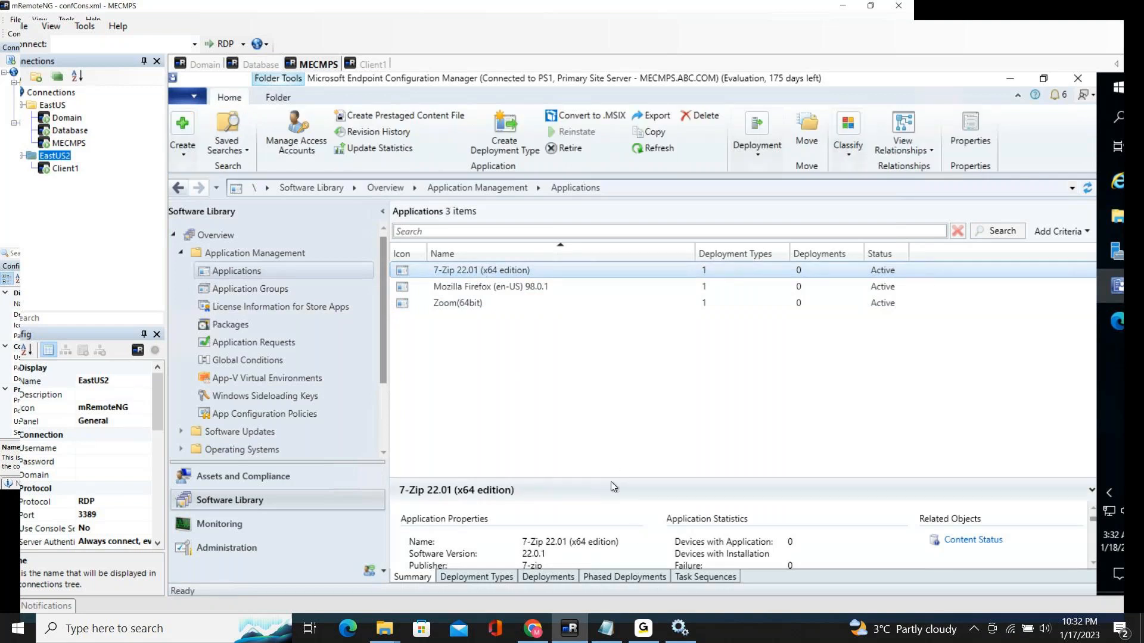
drag(612, 478, 553, 335)
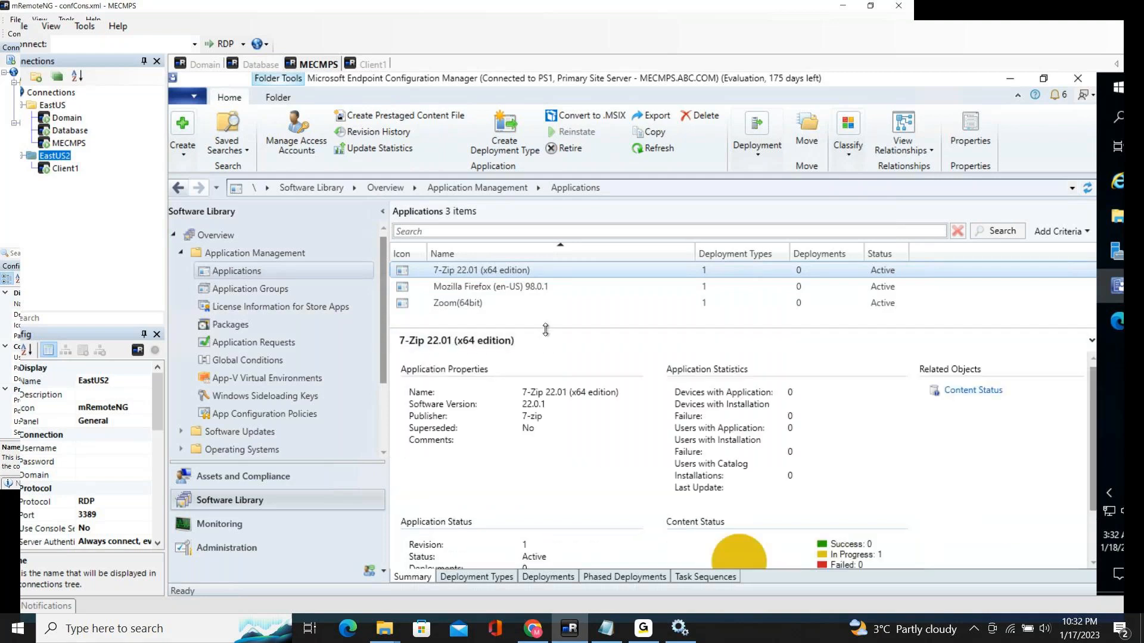
drag(545, 330, 543, 312)
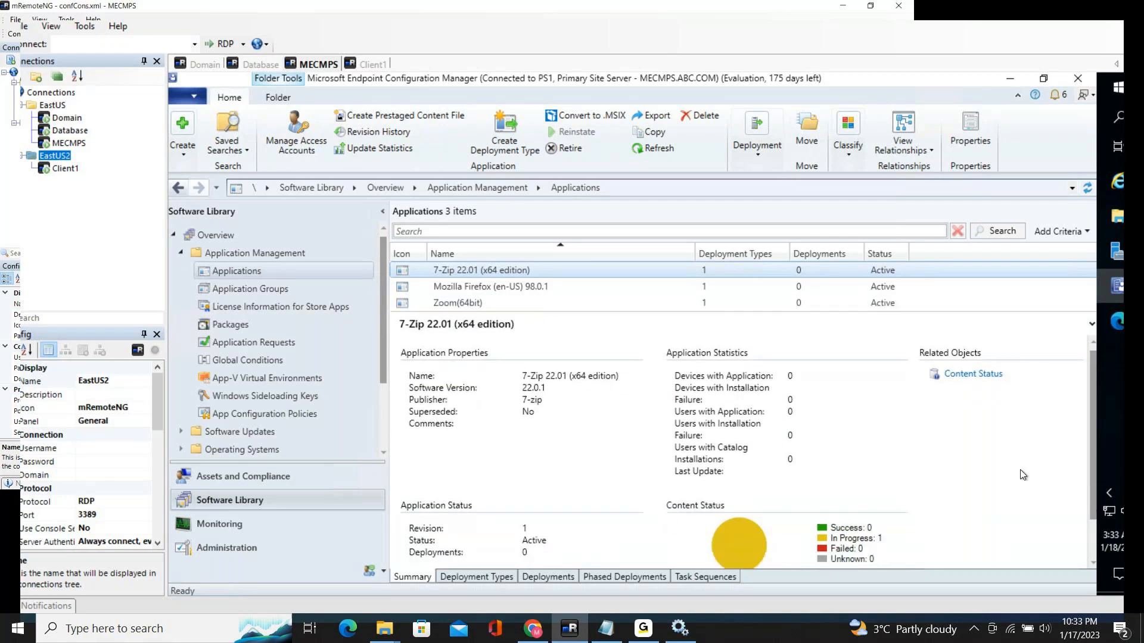
drag(1091, 408, 1090, 439)
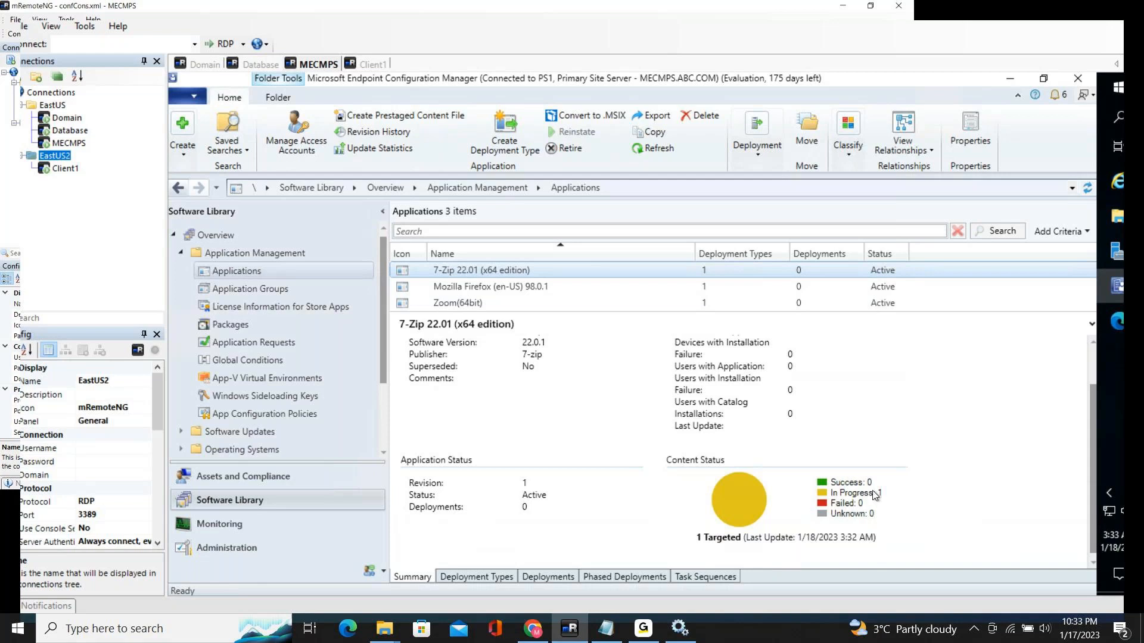
click(454, 305)
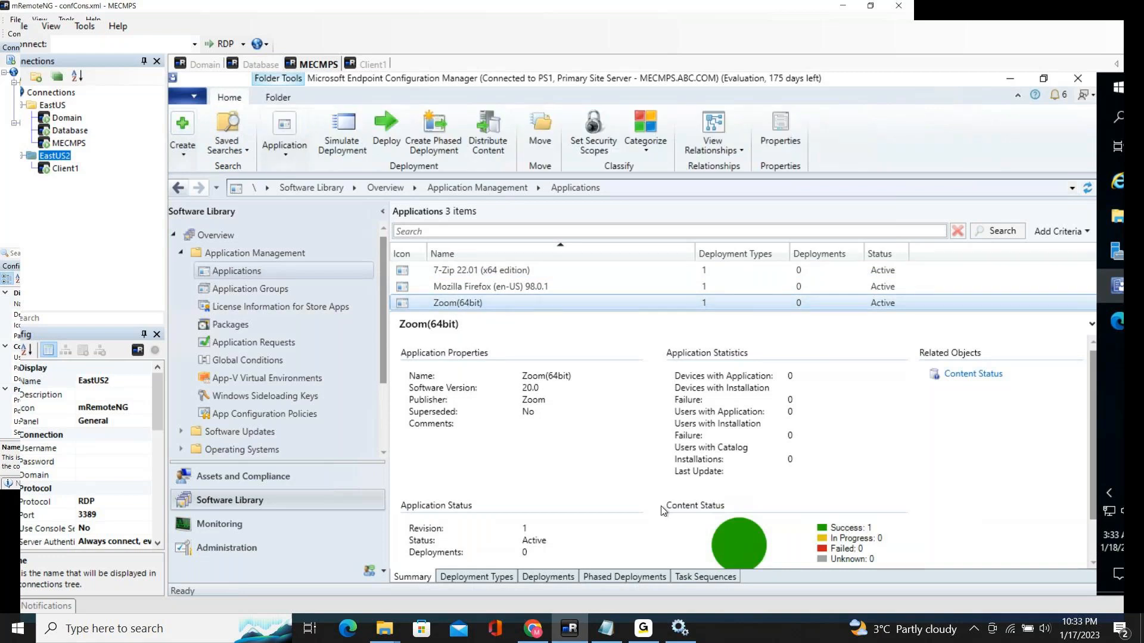
click(498, 288)
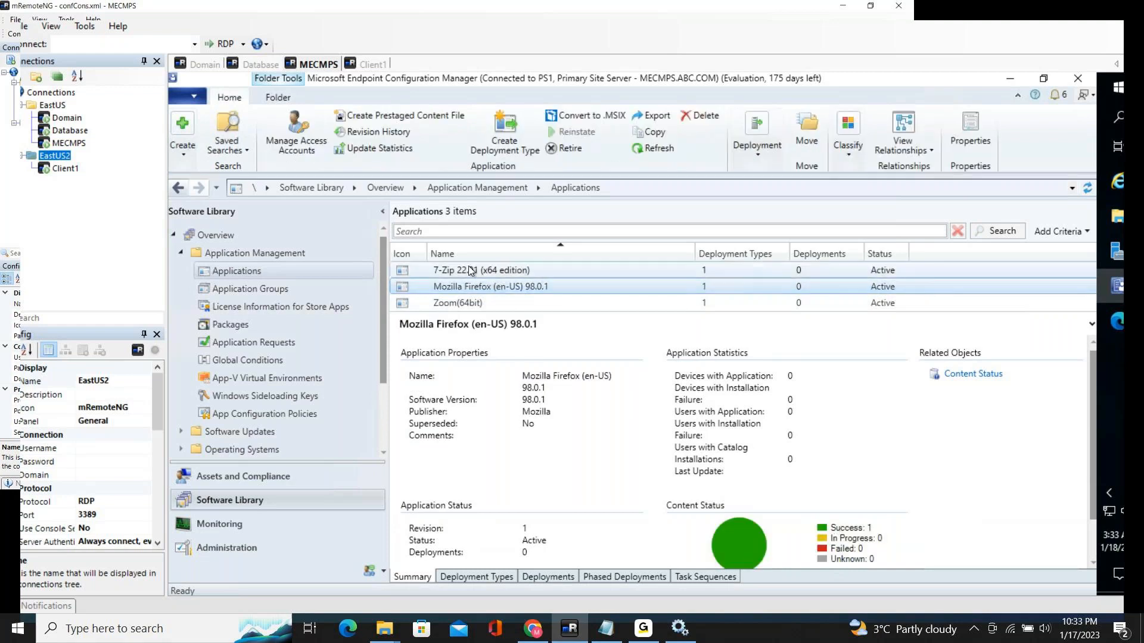
click(470, 271)
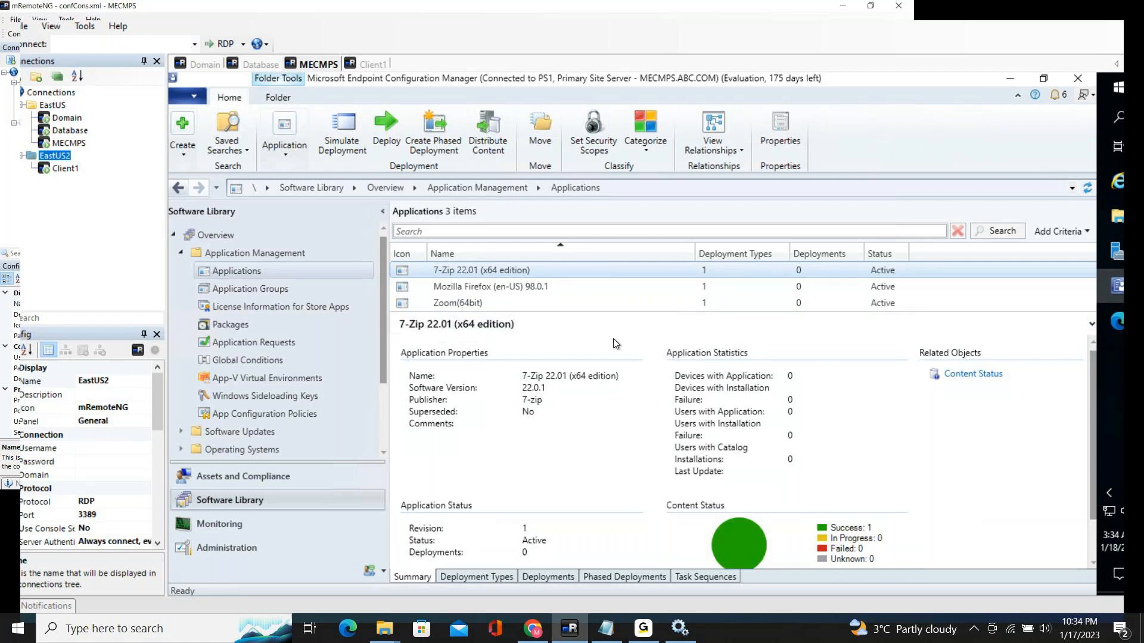
Step: Start a software deployment for the Zoom(64bit) application
right_click(559, 271)
click(511, 304)
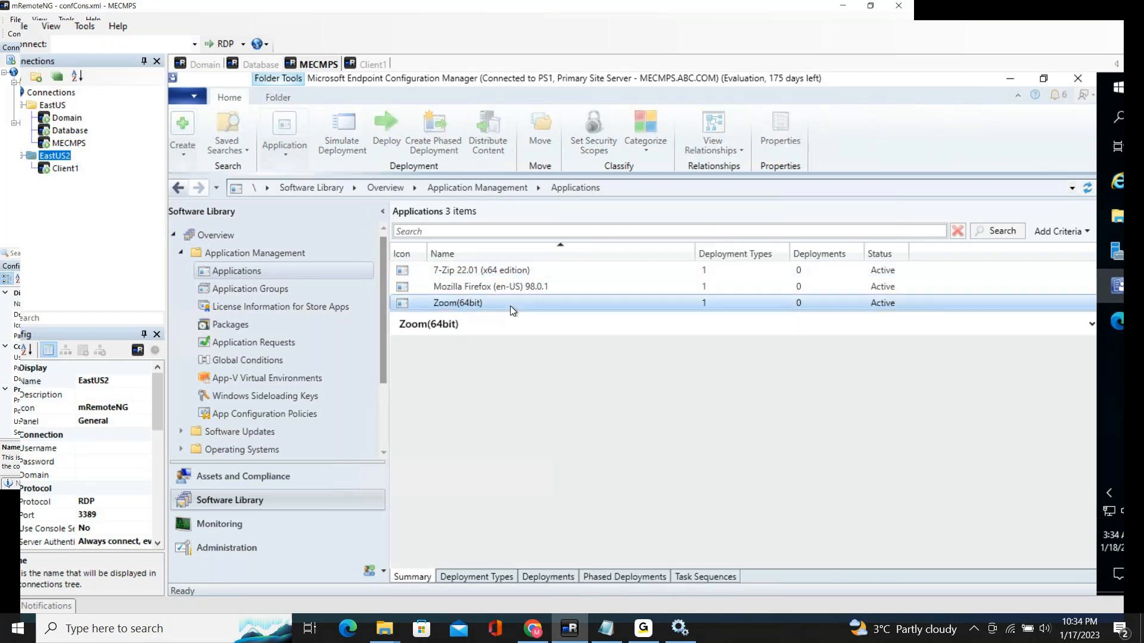
right_click(510, 304)
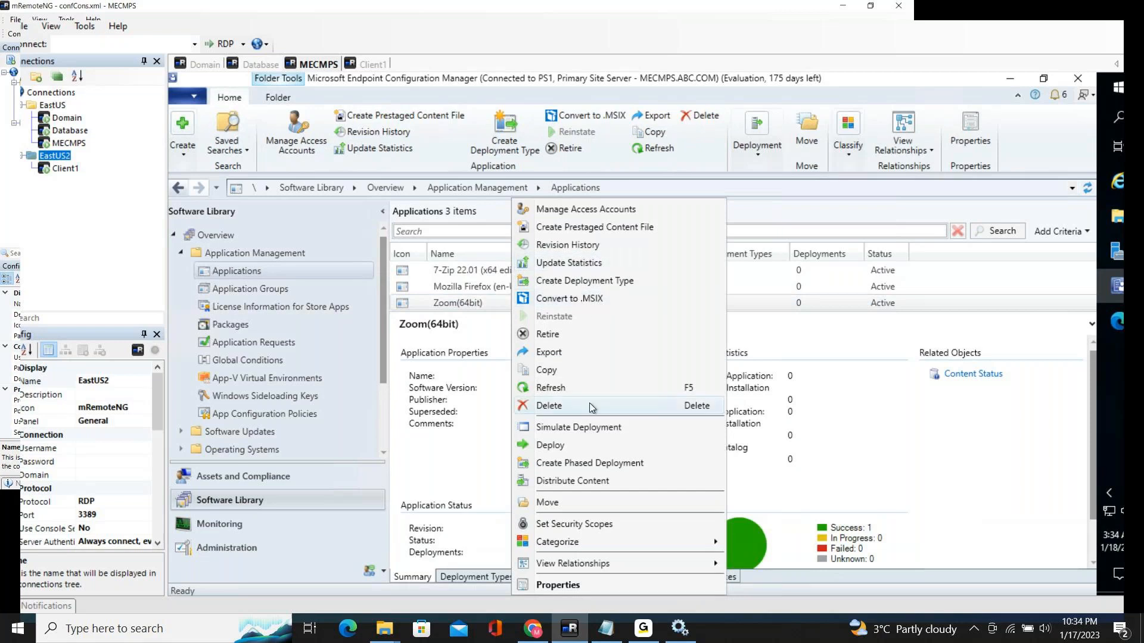
click(577, 445)
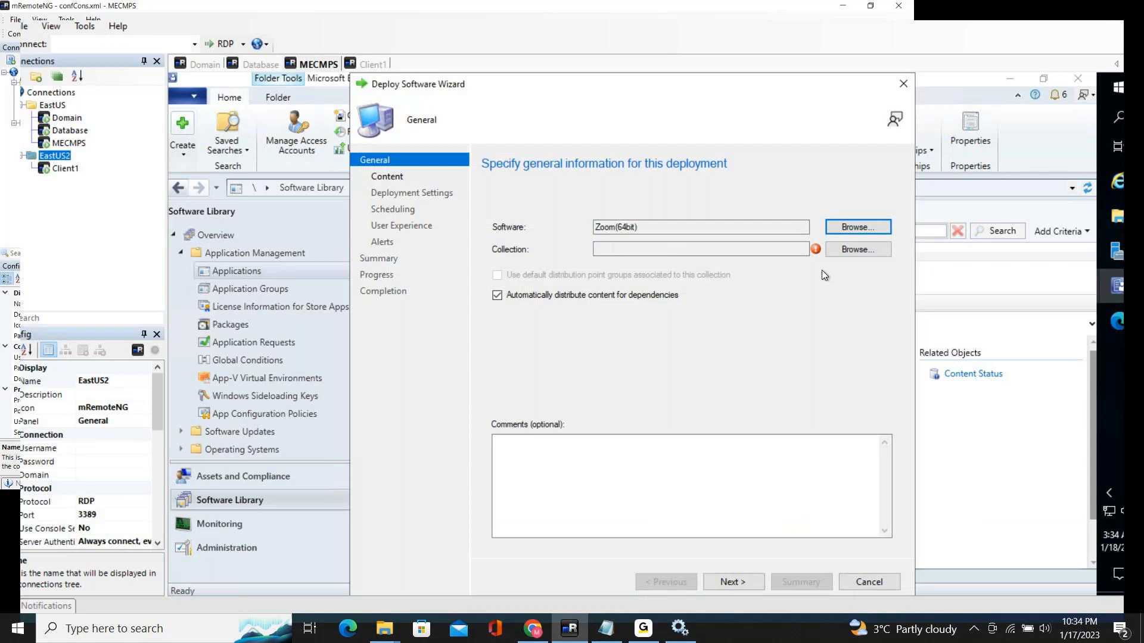
Step: Target the Zoom deployment at the device collection named Windows 10 device collection and continue to the content destination
click(854, 249)
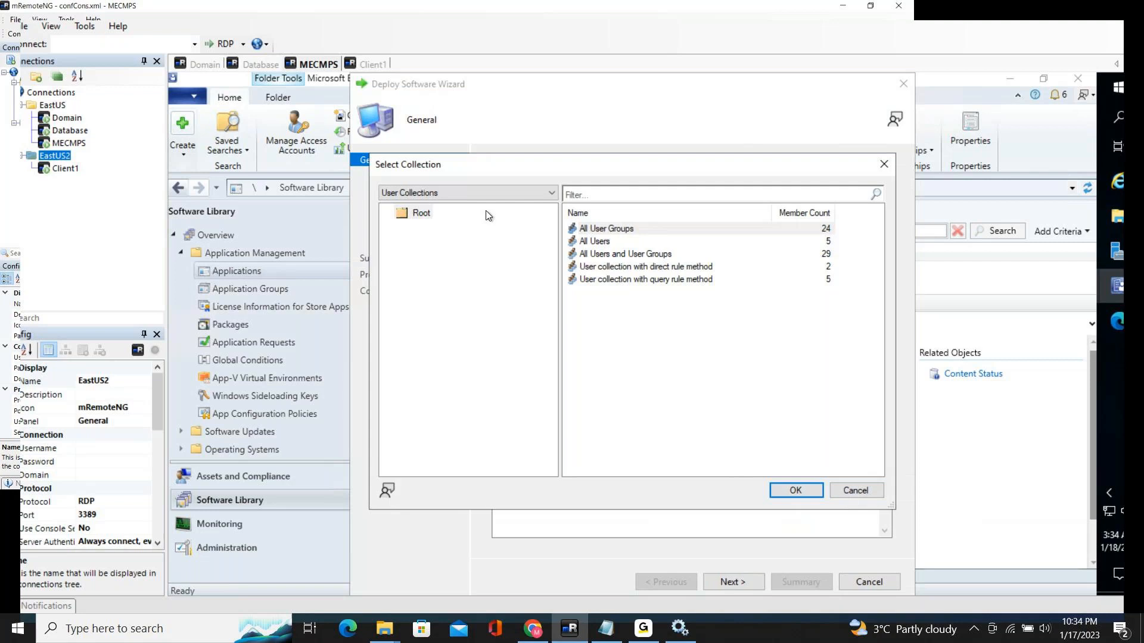
click(412, 191)
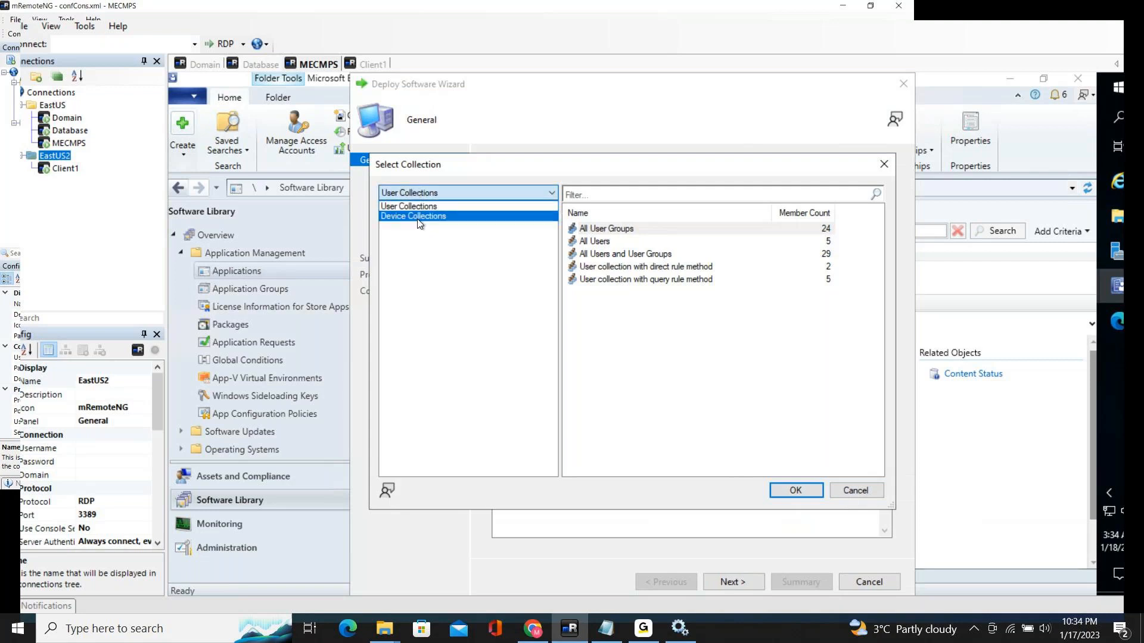
click(418, 217)
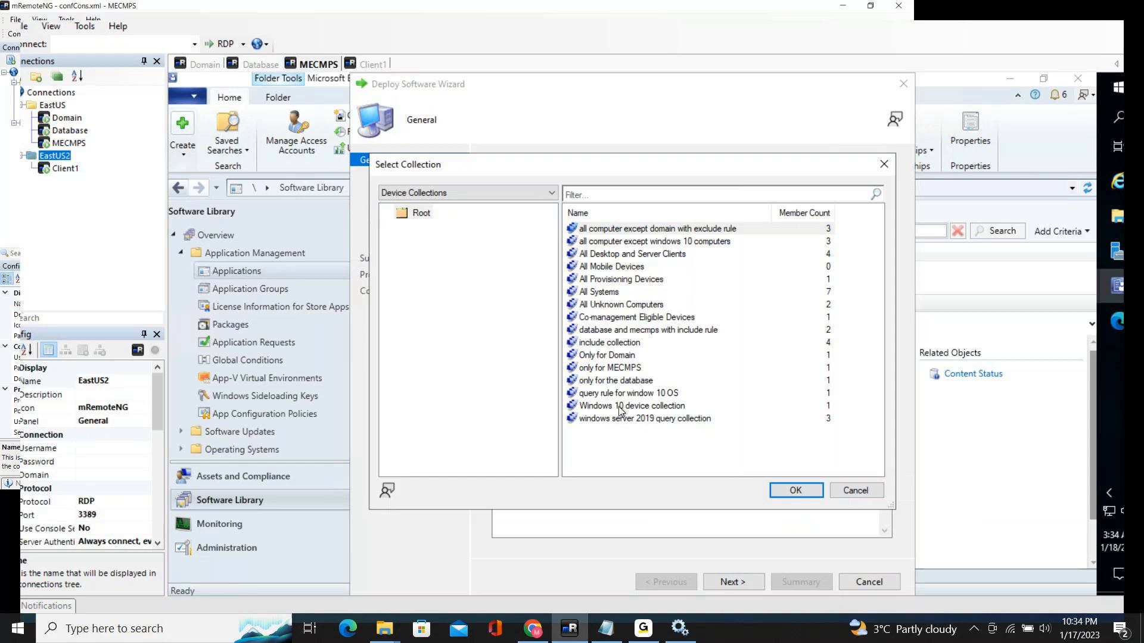
click(655, 409)
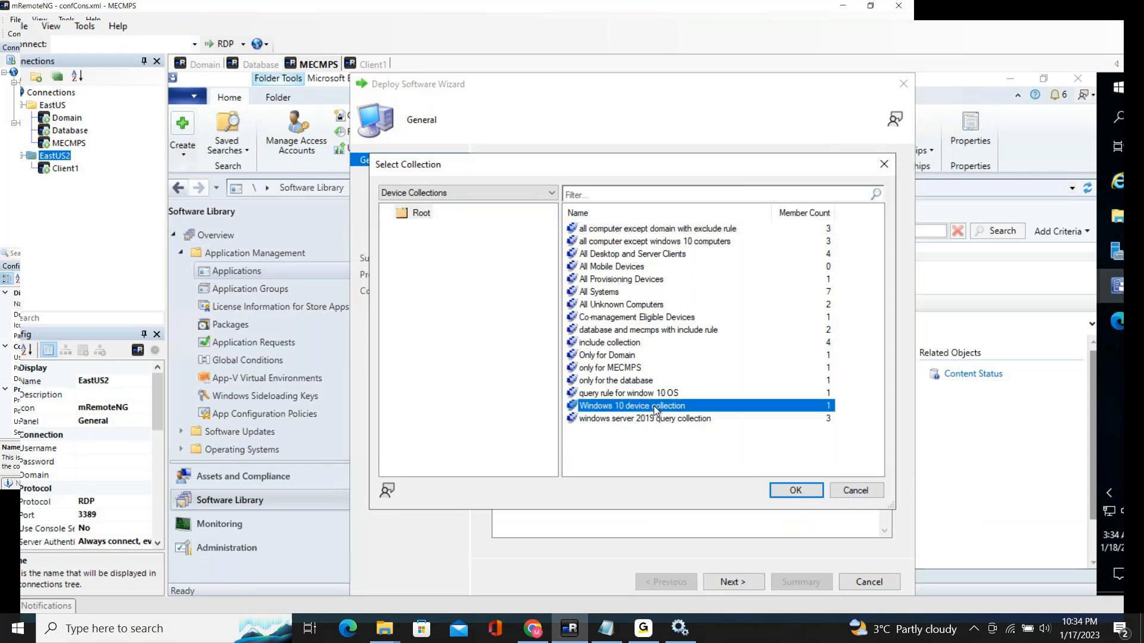
click(809, 492)
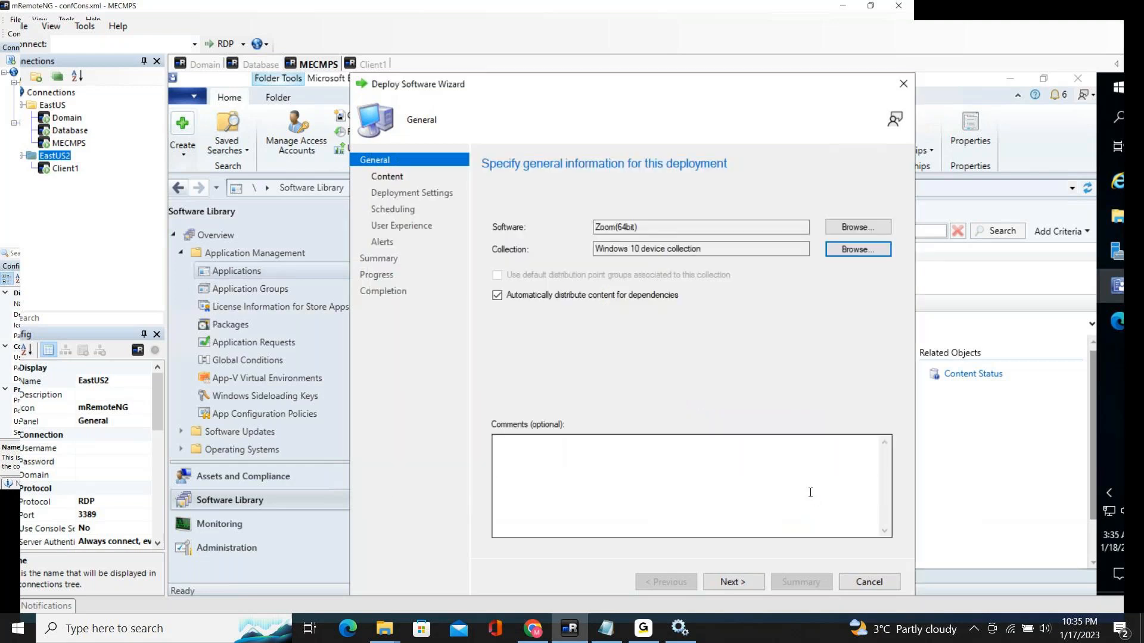
click(754, 586)
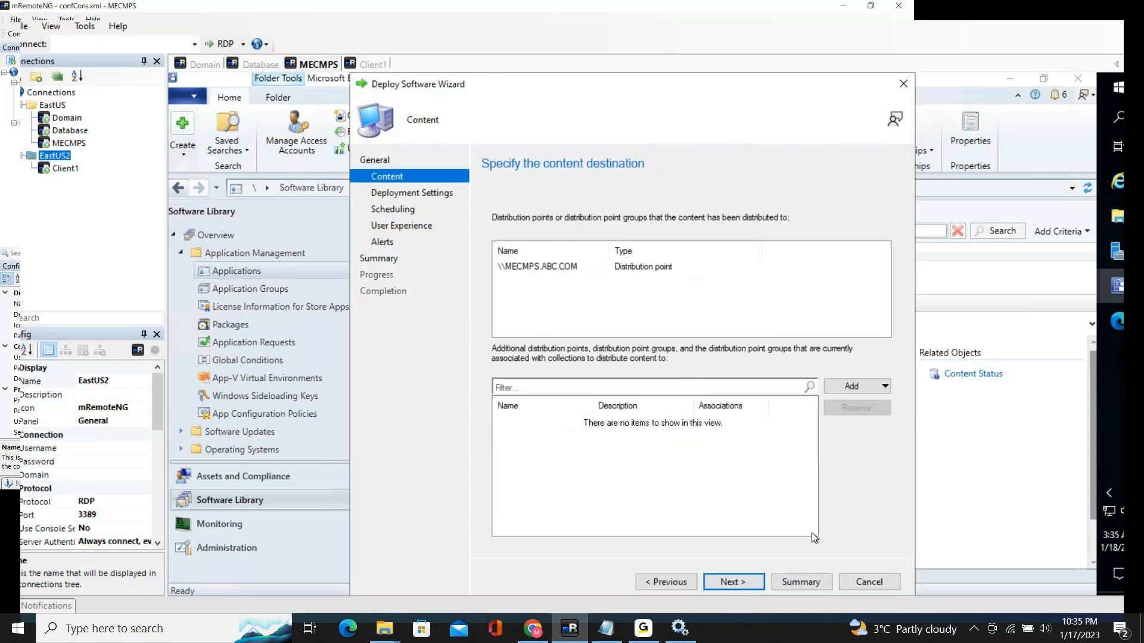
Step: Keep the existing content destination and leave the deployment action as Install with the purpose Available
click(734, 583)
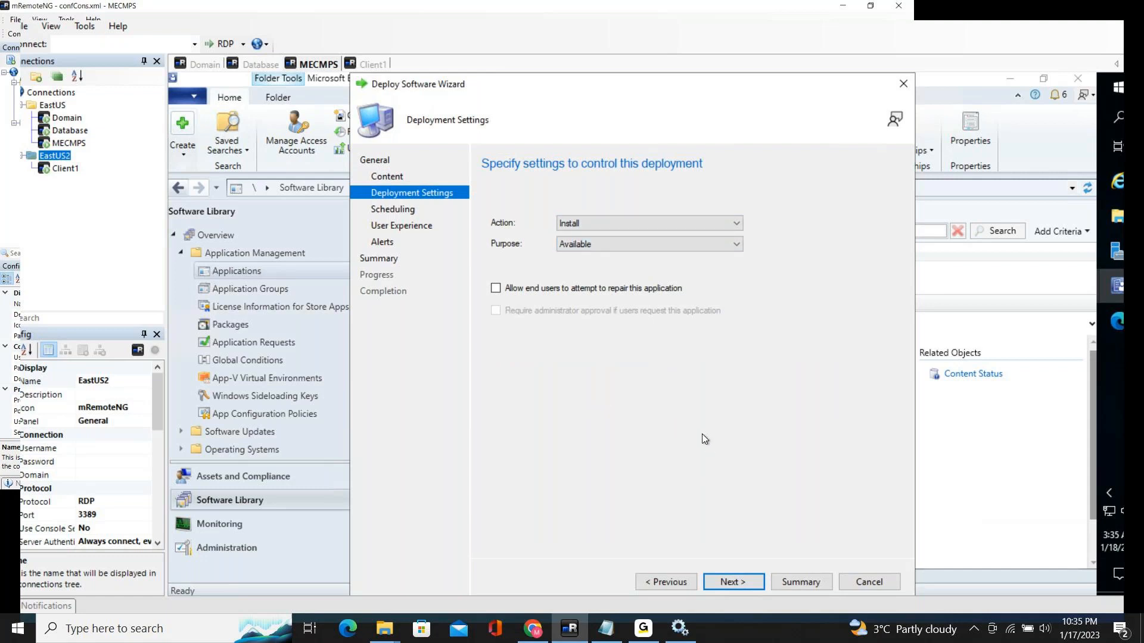
click(736, 244)
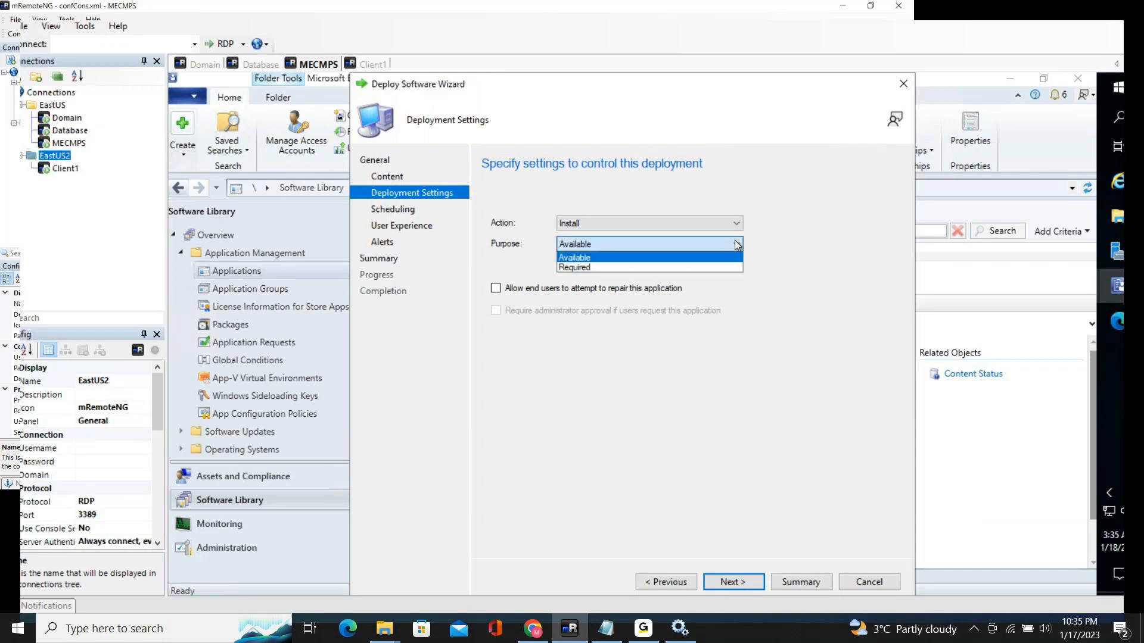
click(737, 245)
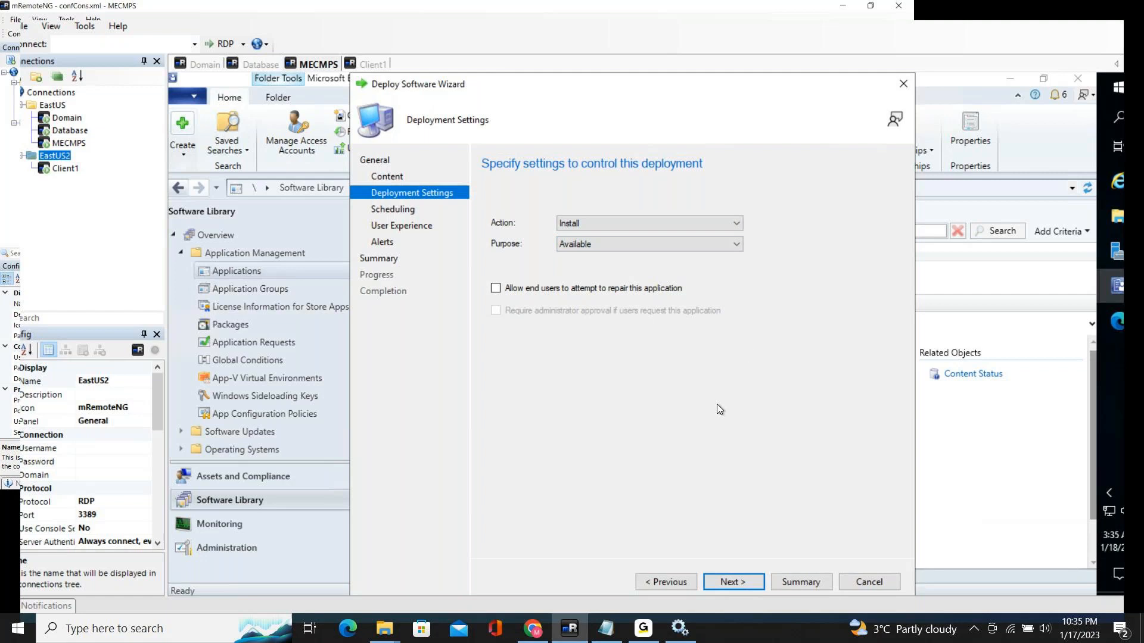
click(752, 583)
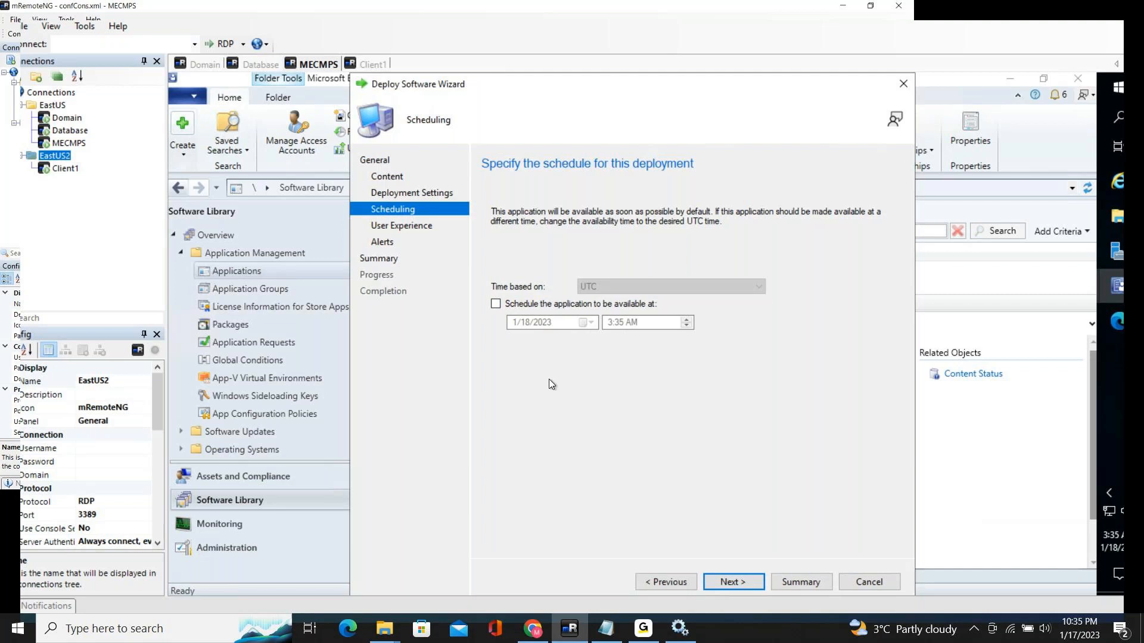
Step: Accept the default scheduling, user experience and alert settings, and complete the deployment of Zoom(64bit)
click(744, 583)
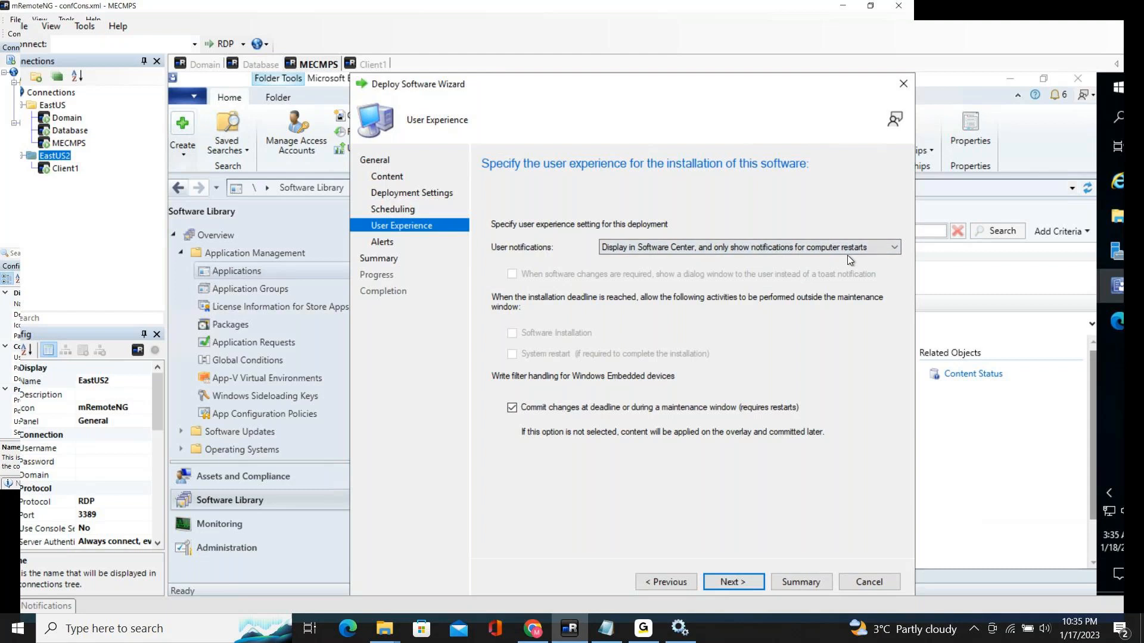
click(756, 583)
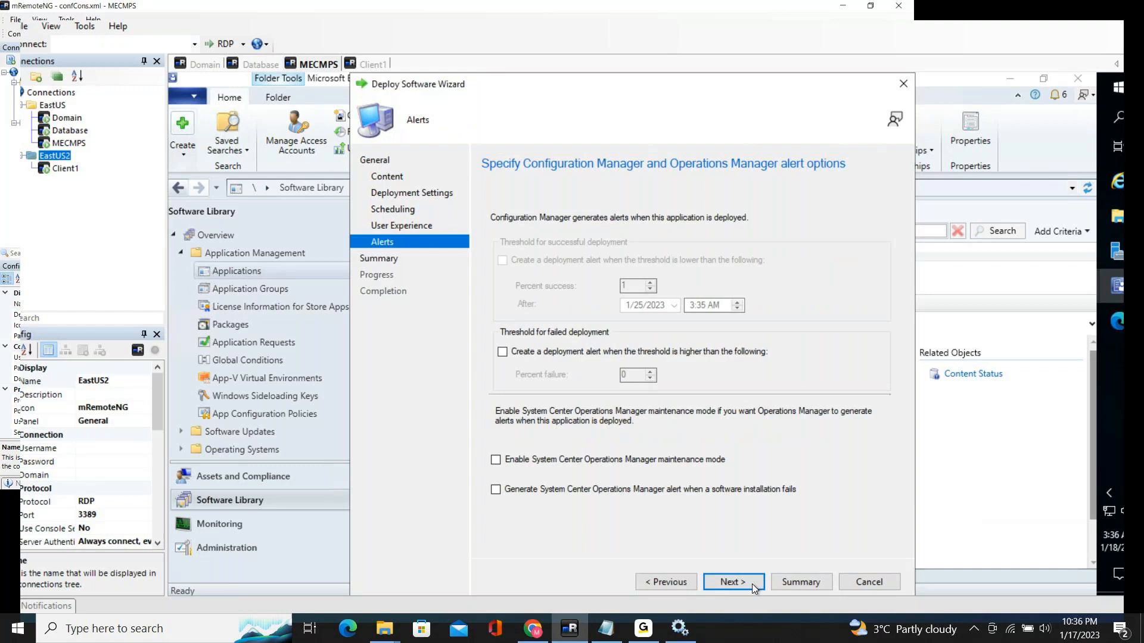
click(752, 584)
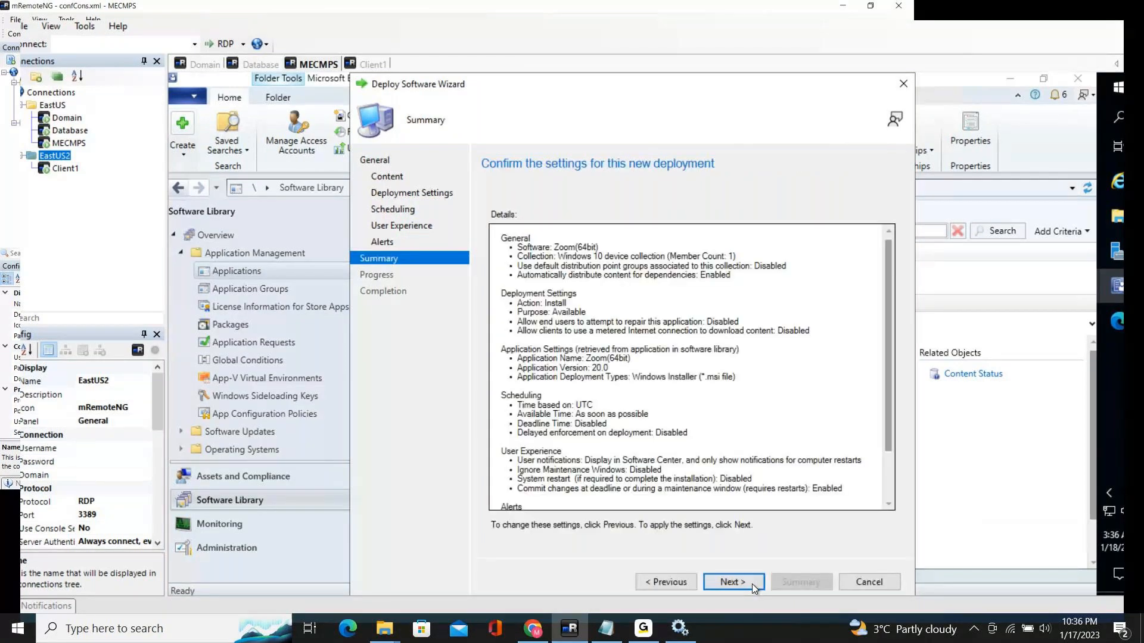
click(752, 583)
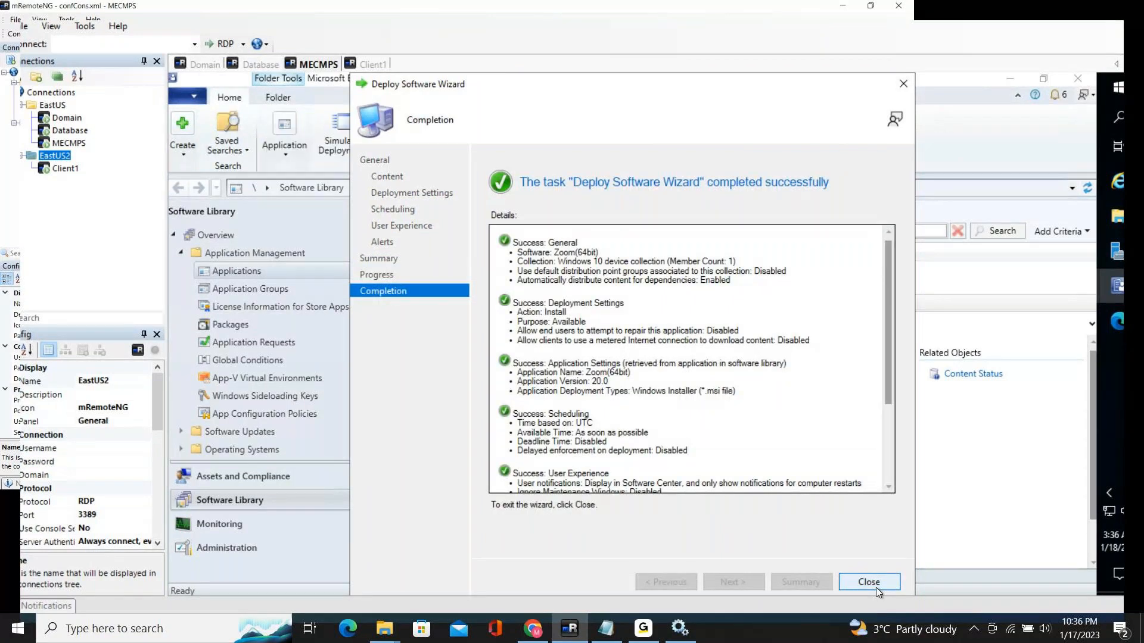
click(876, 587)
Step: Examine the deployment details of the Zoom(64bit) application, including its target collection, start time and purpose
click(610, 305)
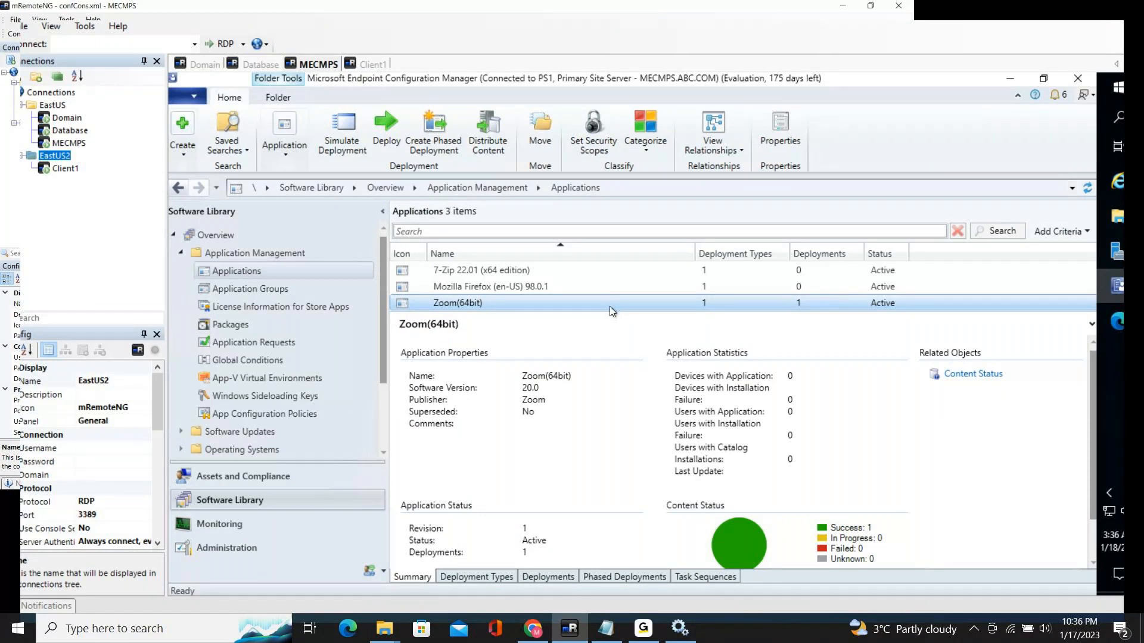
click(604, 317)
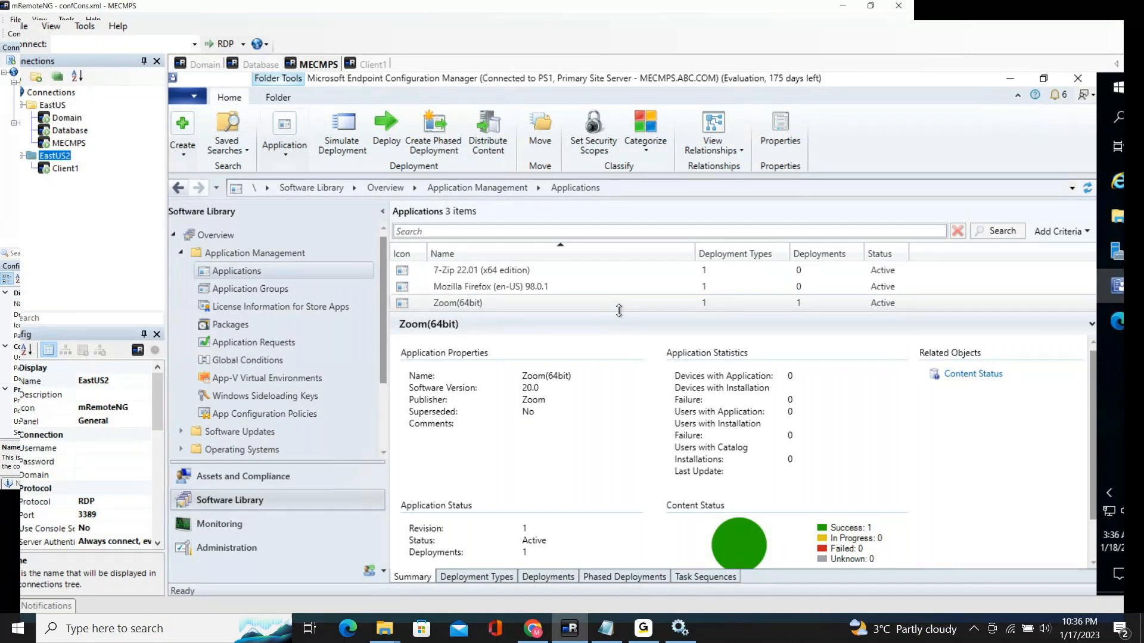
click(627, 303)
click(614, 340)
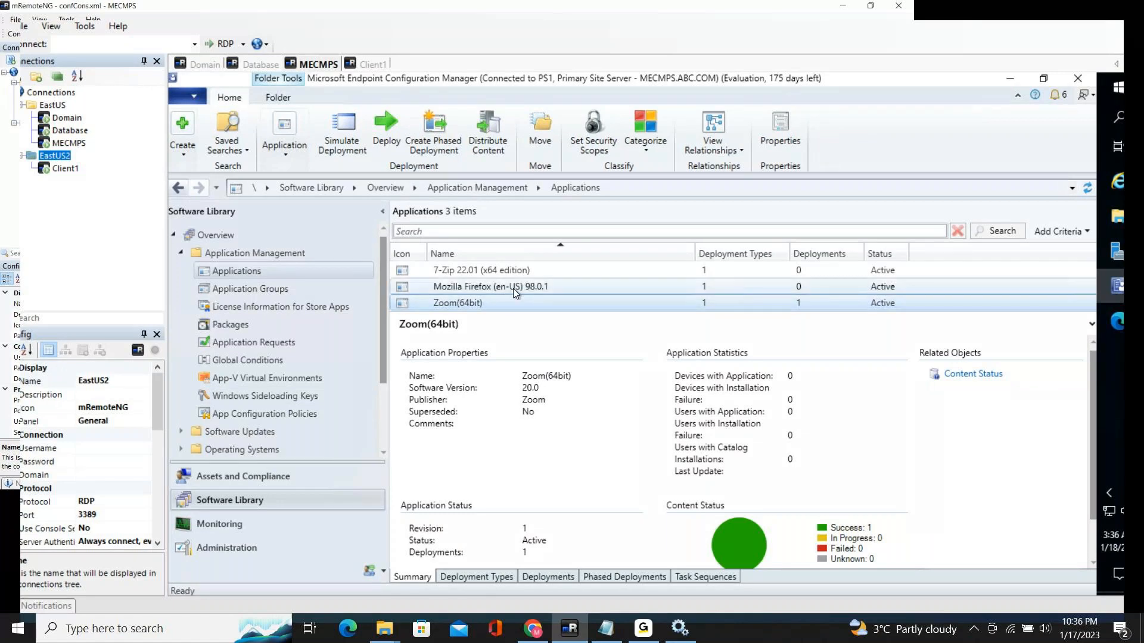
click(550, 577)
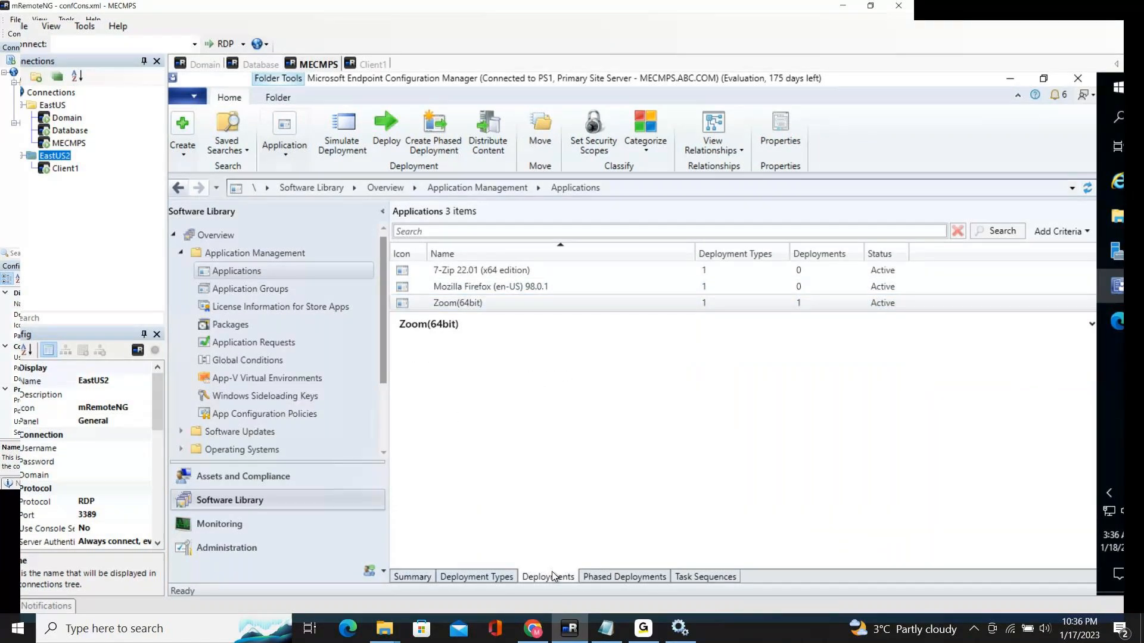
click(762, 366)
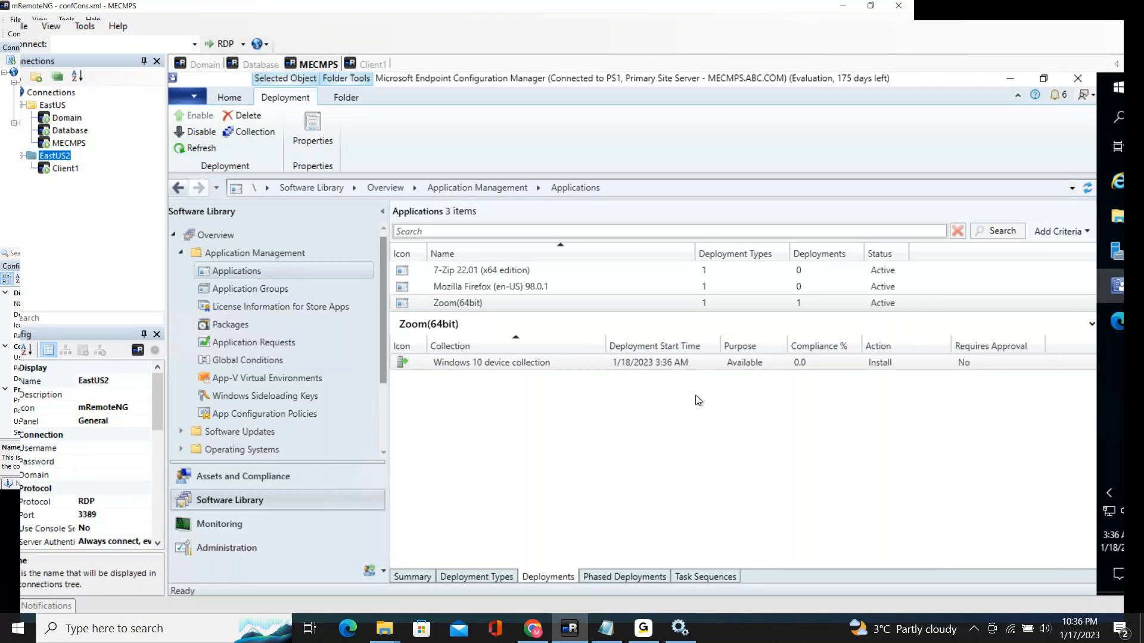
click(481, 366)
Step: Switch to the Edge browser and search Google Images for "zoom icon"
click(1118, 320)
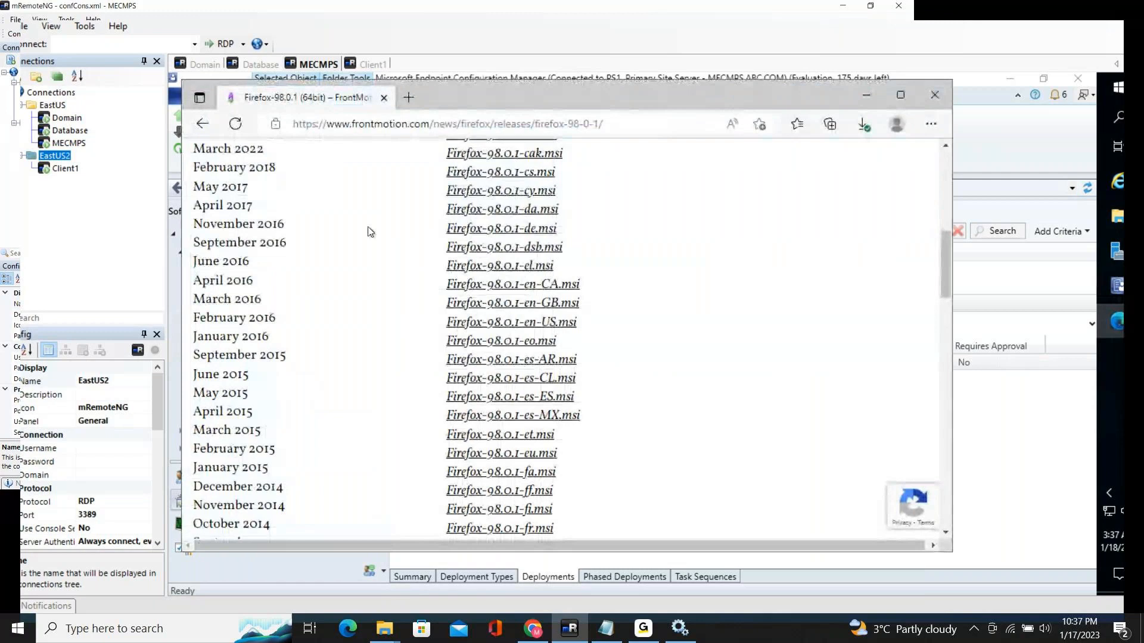
click(203, 123)
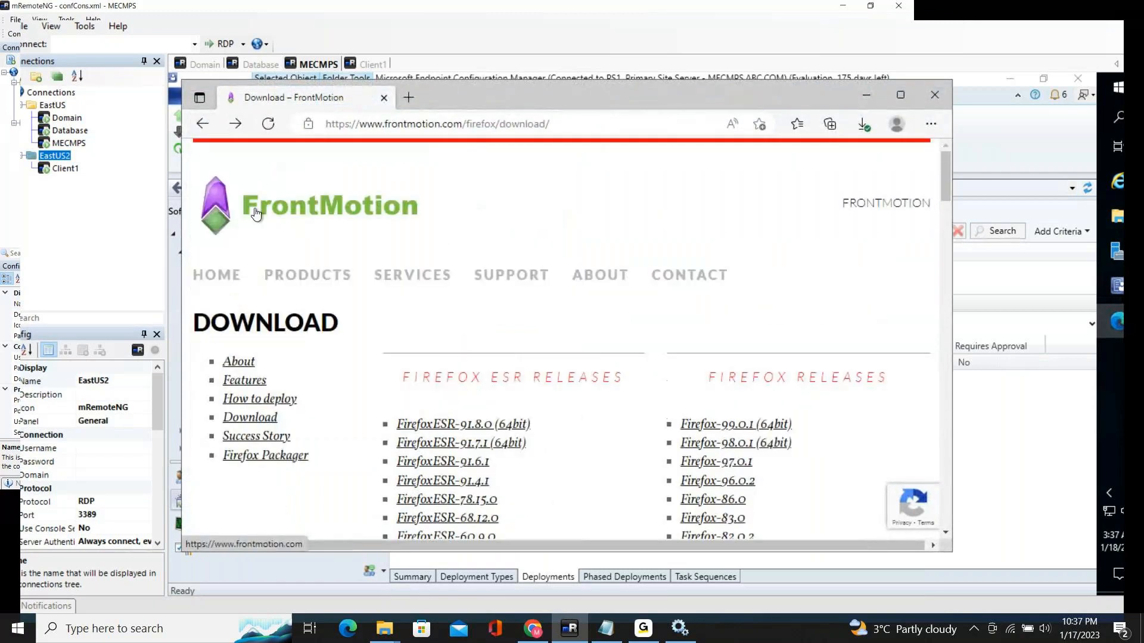
click(203, 124)
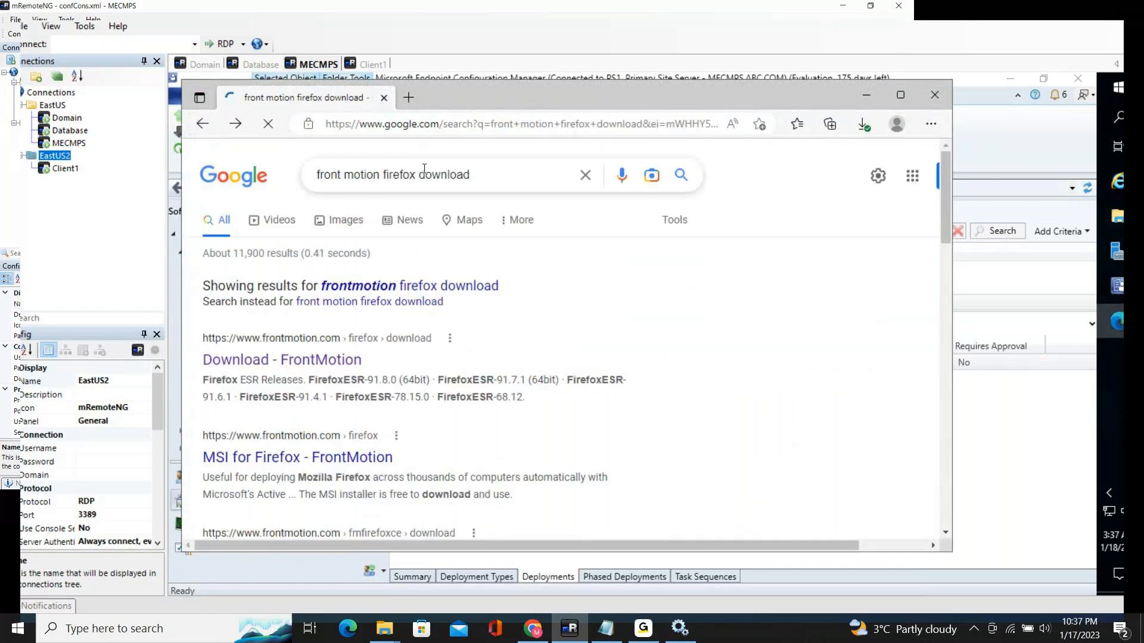
drag(477, 174, 303, 175)
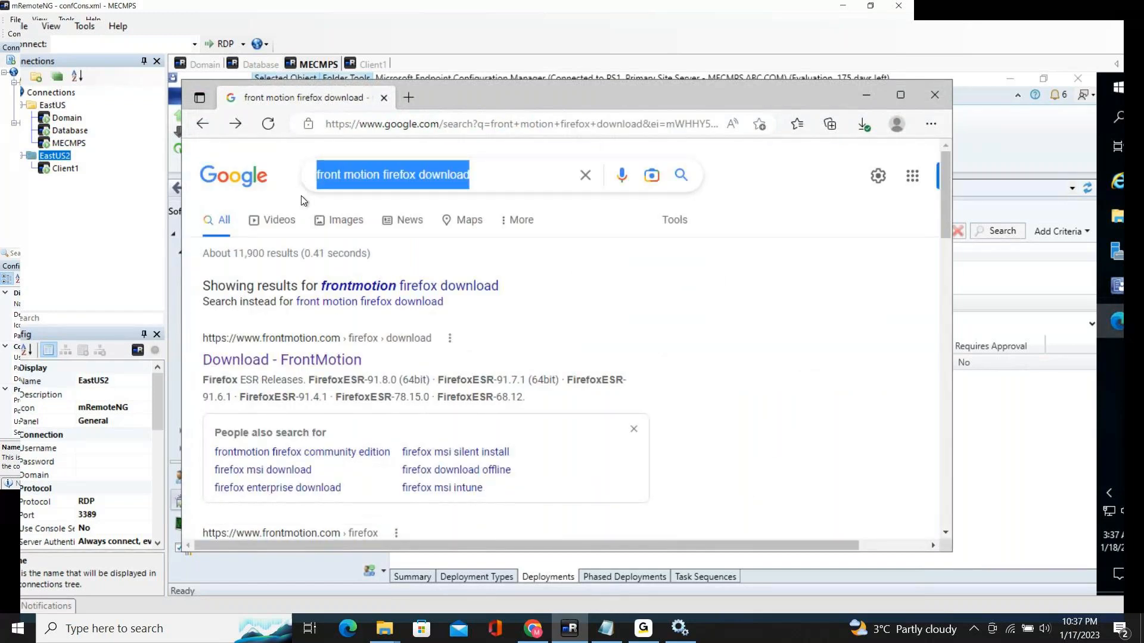
text(zoom)
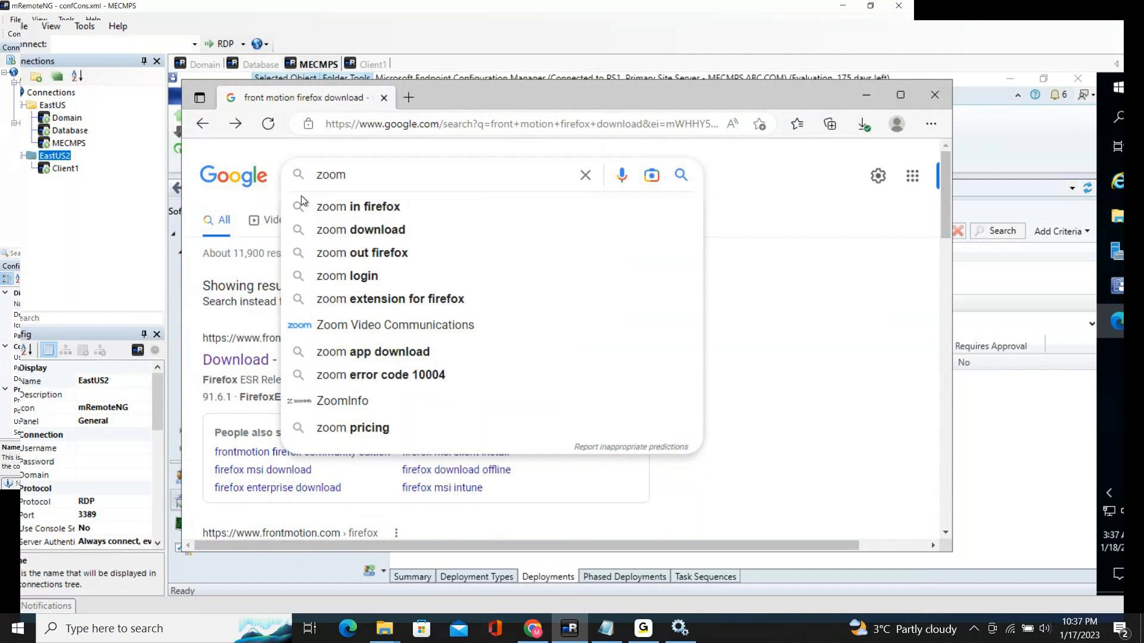
text(icon)
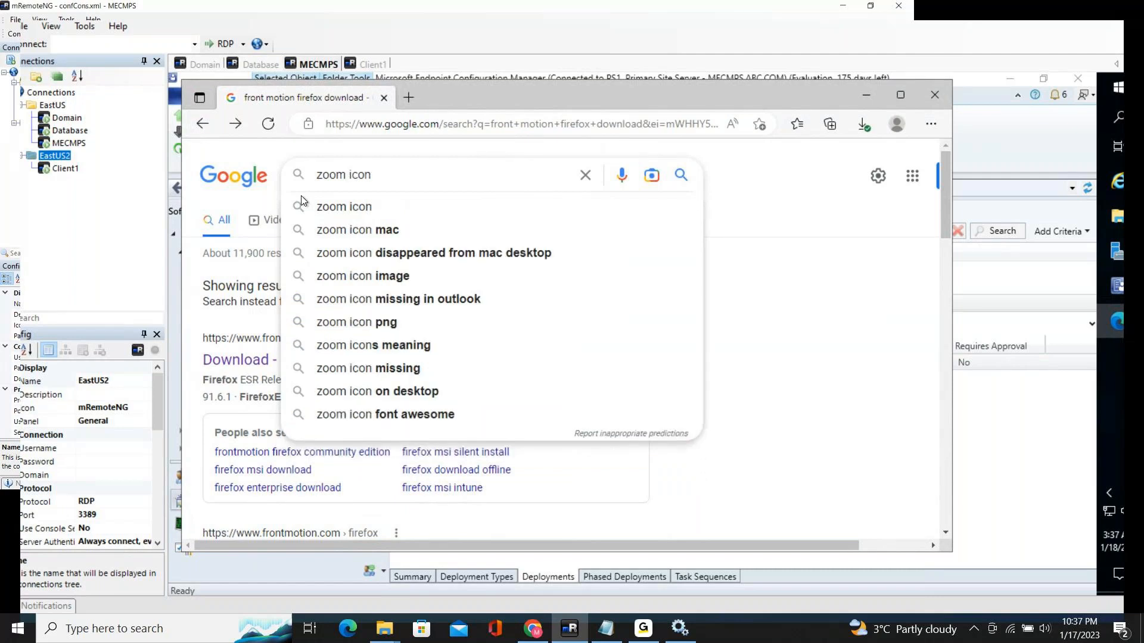
click(381, 210)
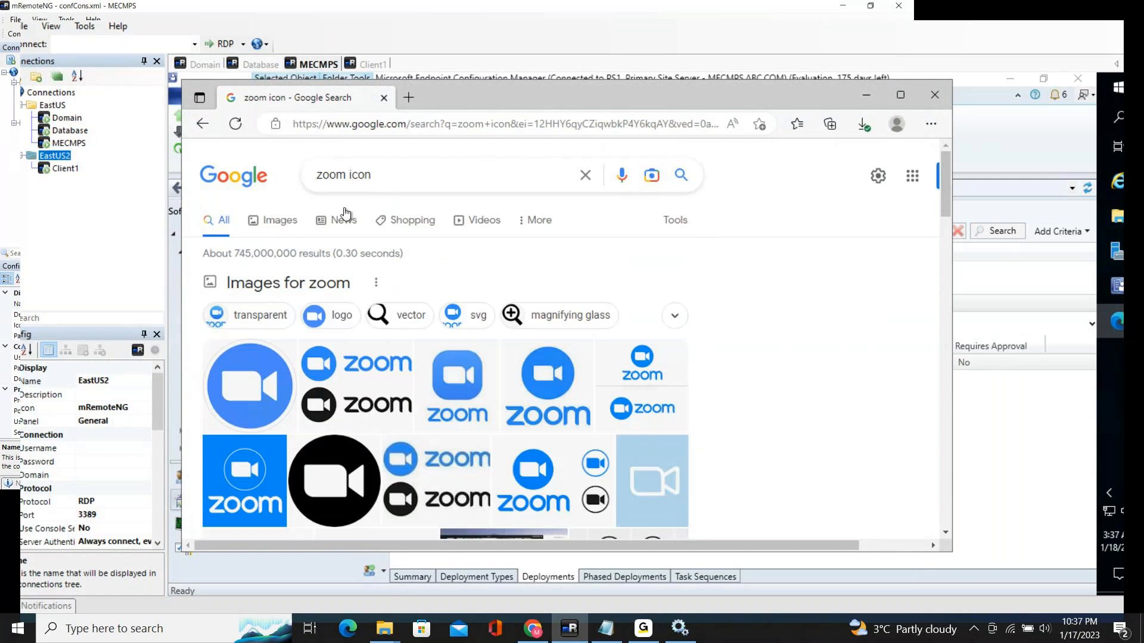
click(278, 221)
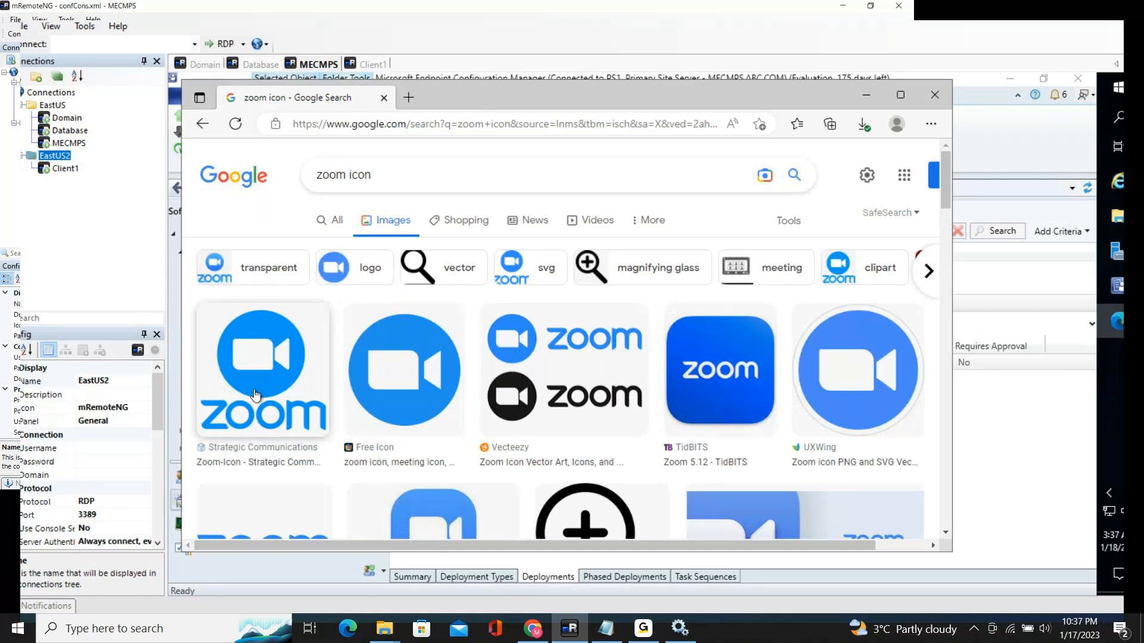
Step: Save the round blue Zoom icon from Free Icon to the Desktop as the PNG image Zoom and minimize the browser
right_click(402, 356)
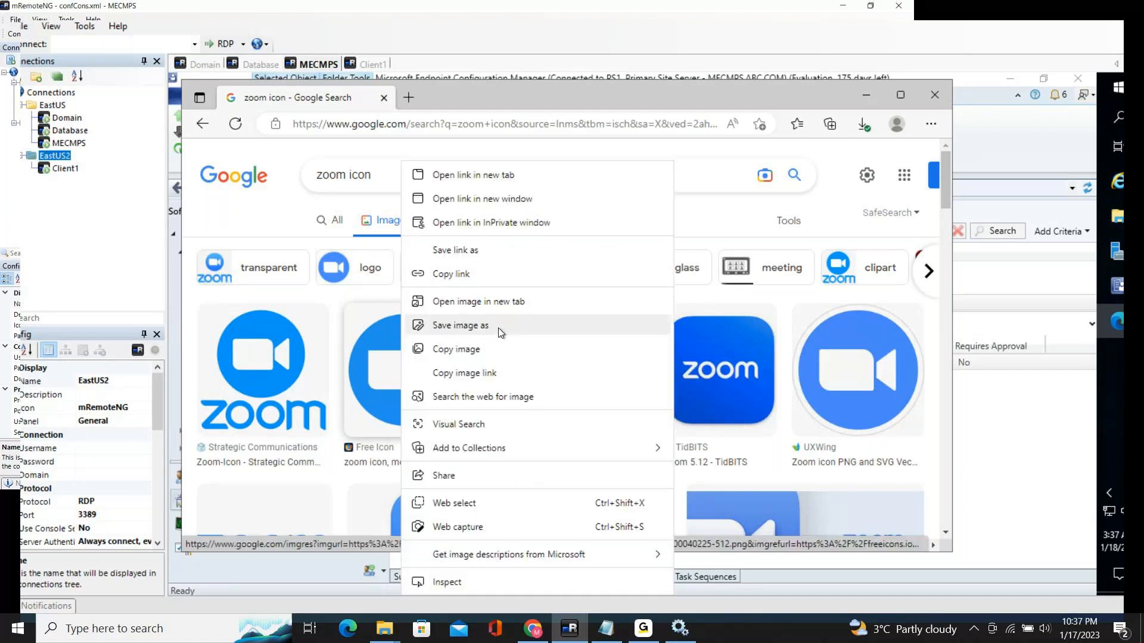
click(499, 331)
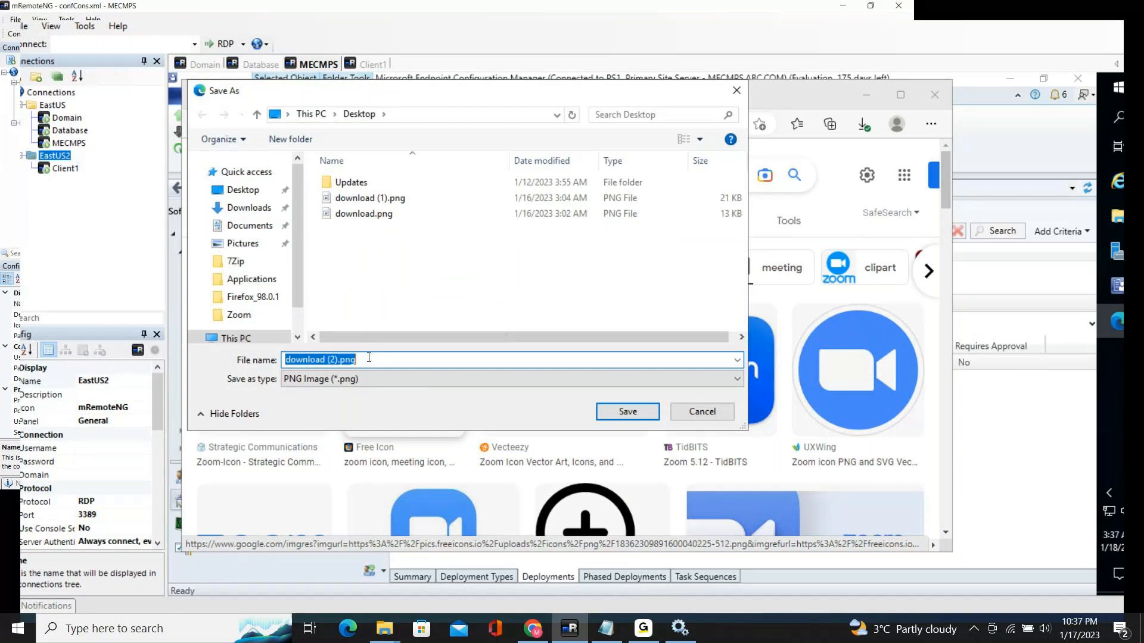
text(Zoom)
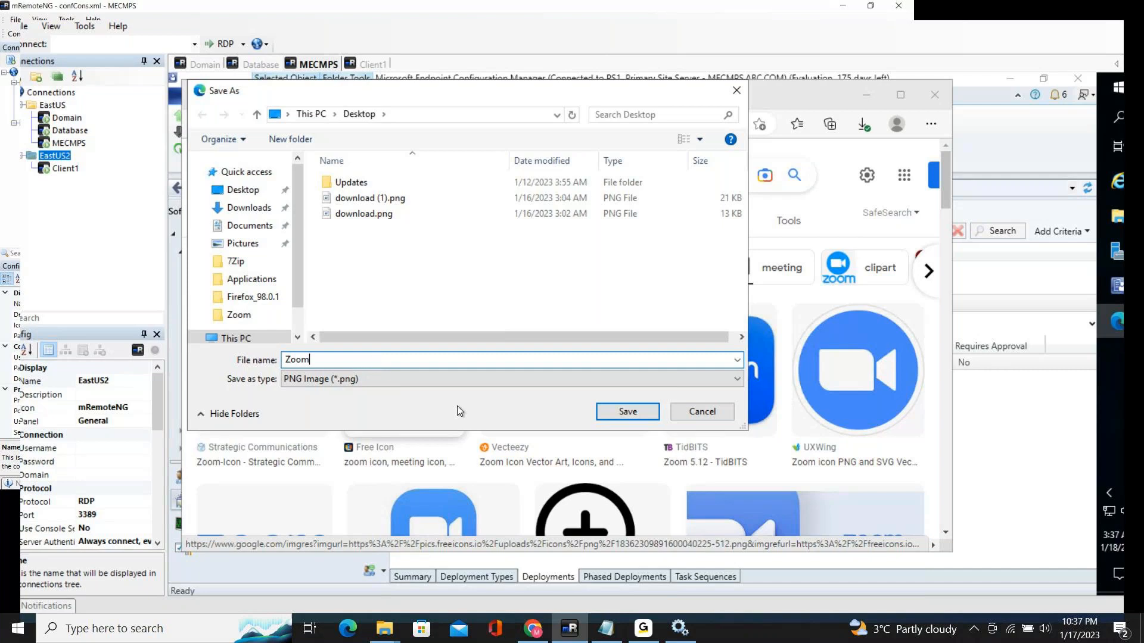
click(602, 412)
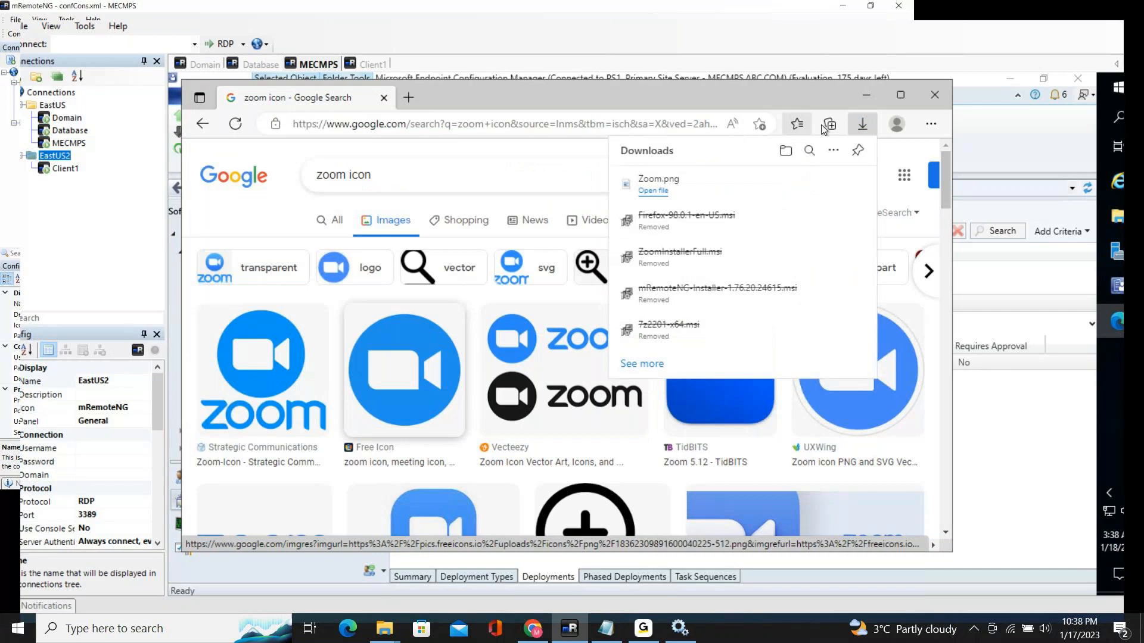
click(864, 95)
click(865, 95)
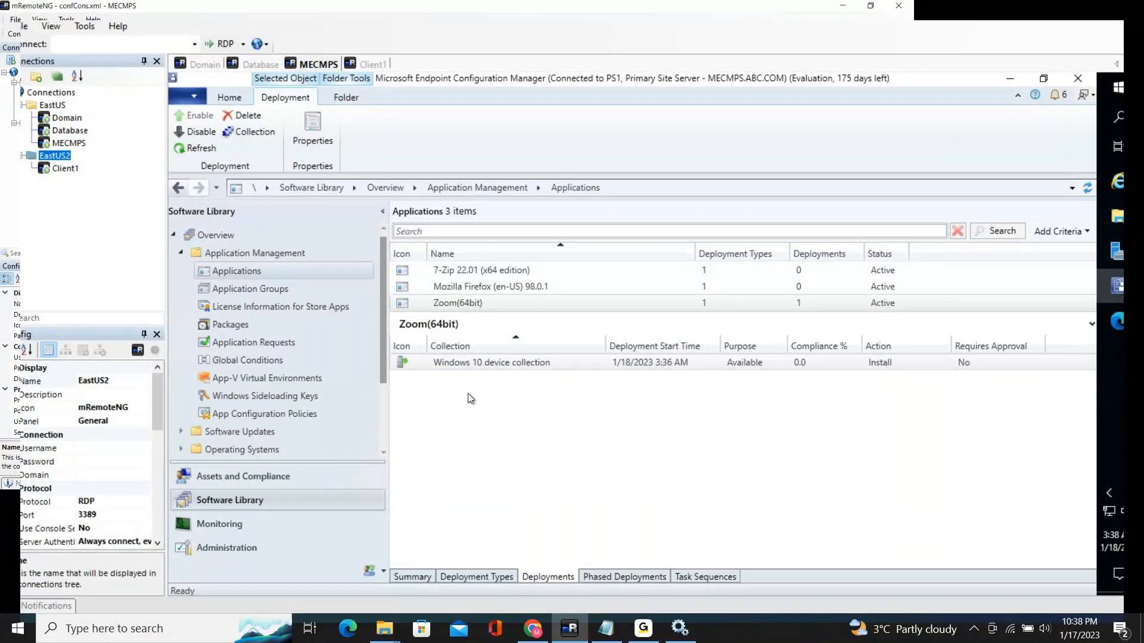
Step: Set the Desktop image Zoom.png as the Software Center icon of the Zoom(64bit) application and save its properties
click(502, 364)
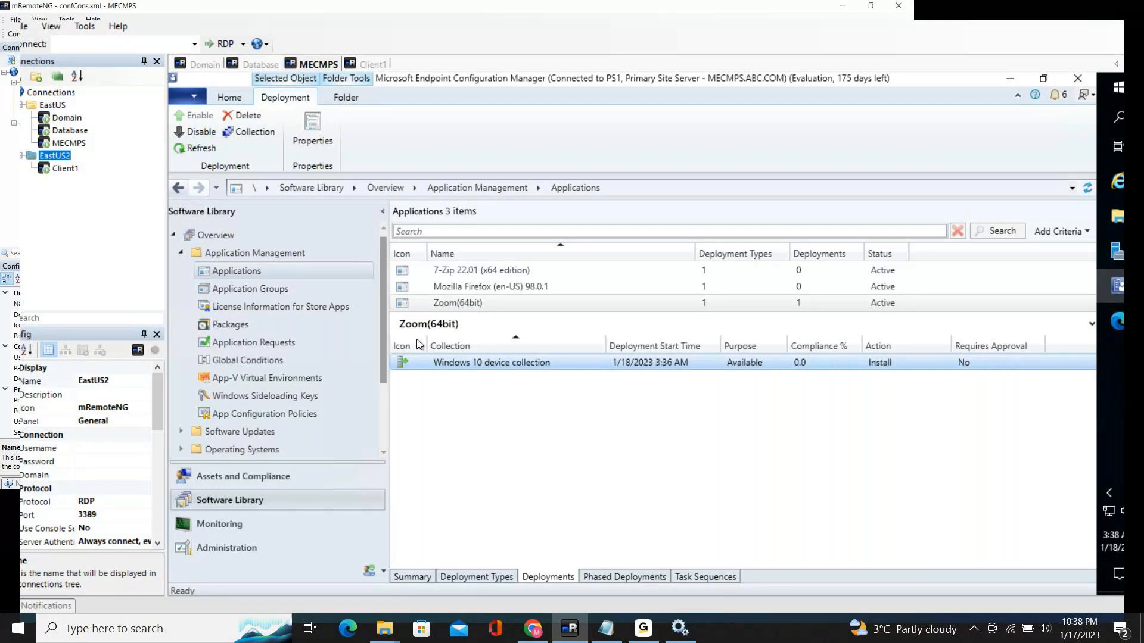
click(460, 305)
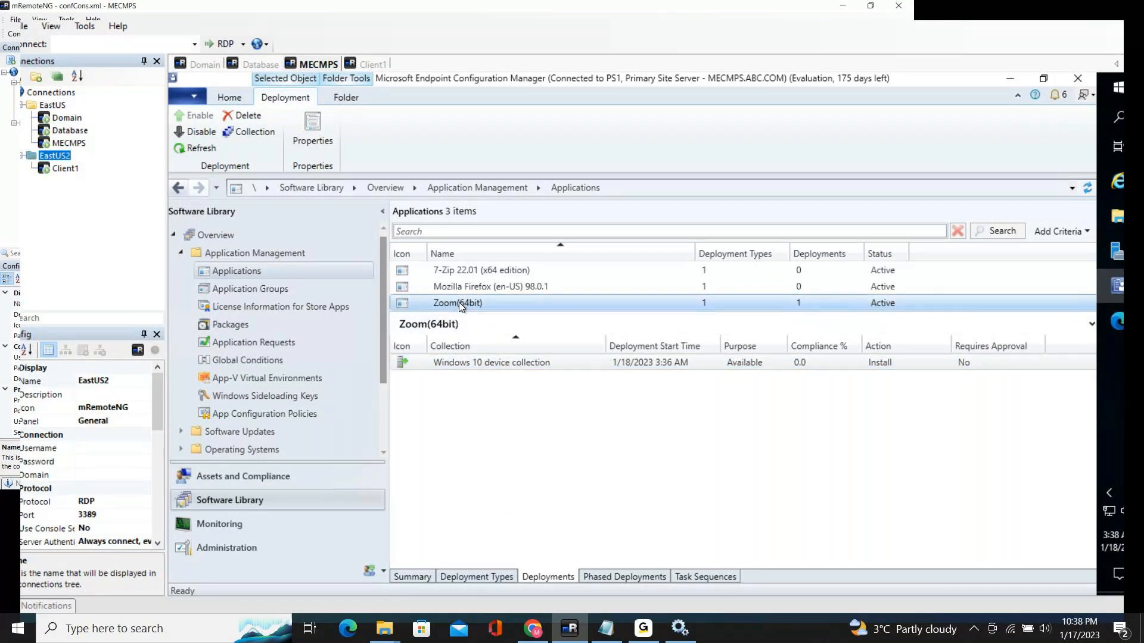
right_click(461, 304)
click(513, 588)
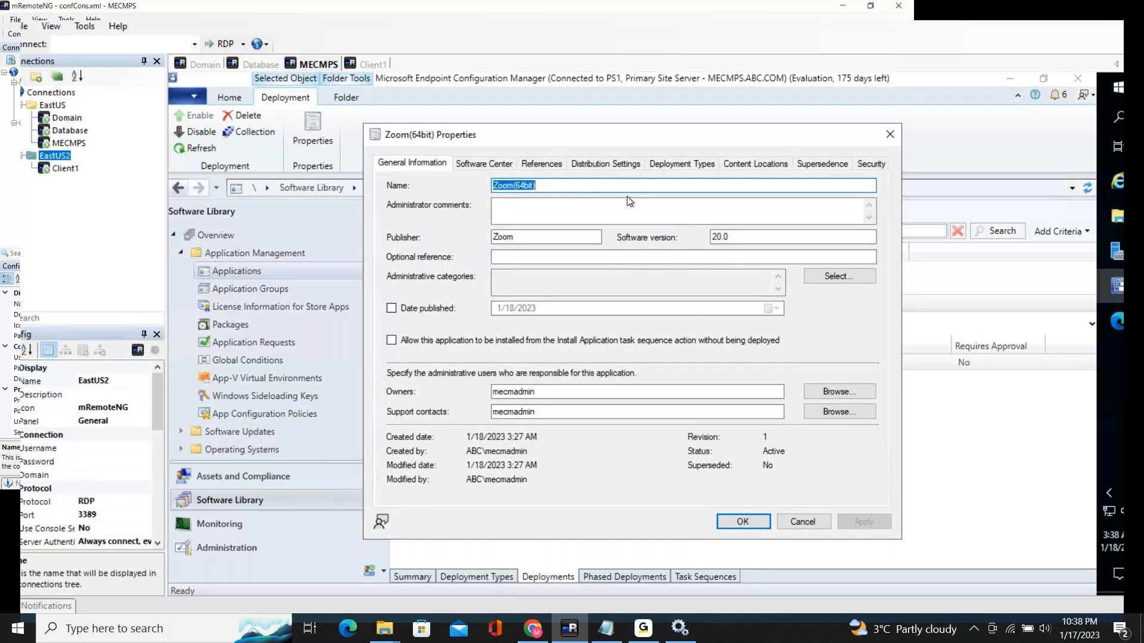
click(468, 164)
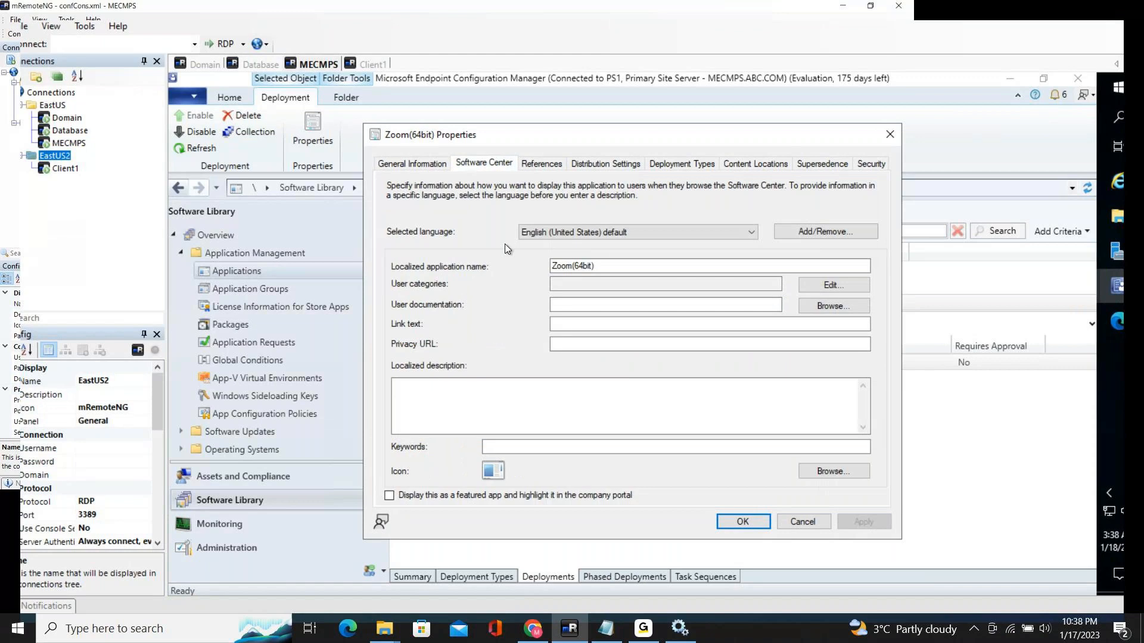
click(832, 470)
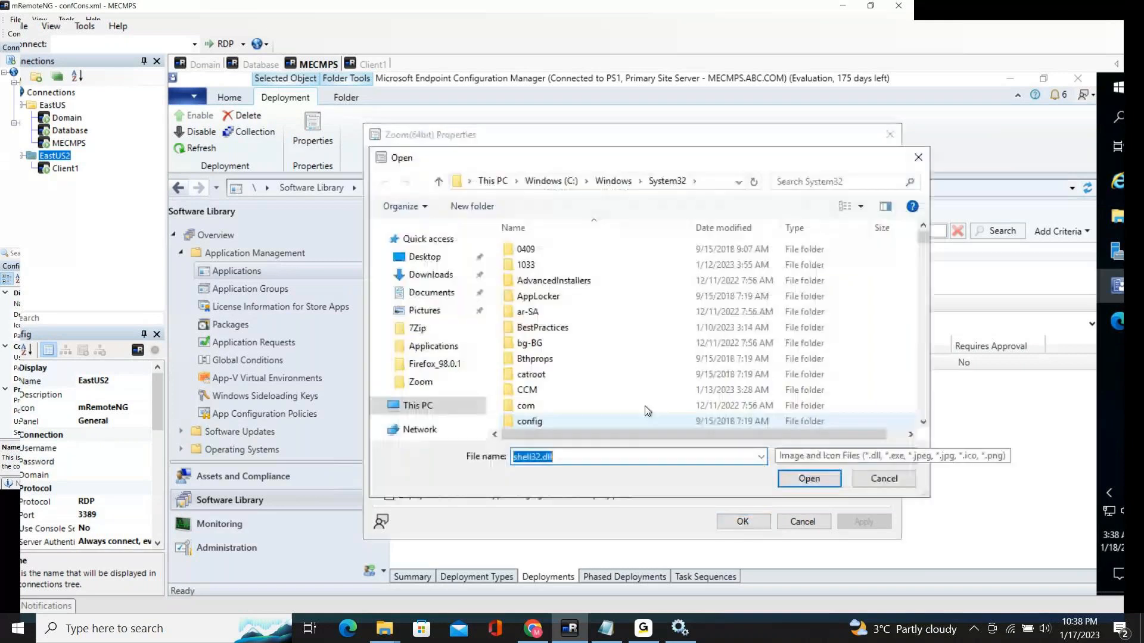
click(441, 276)
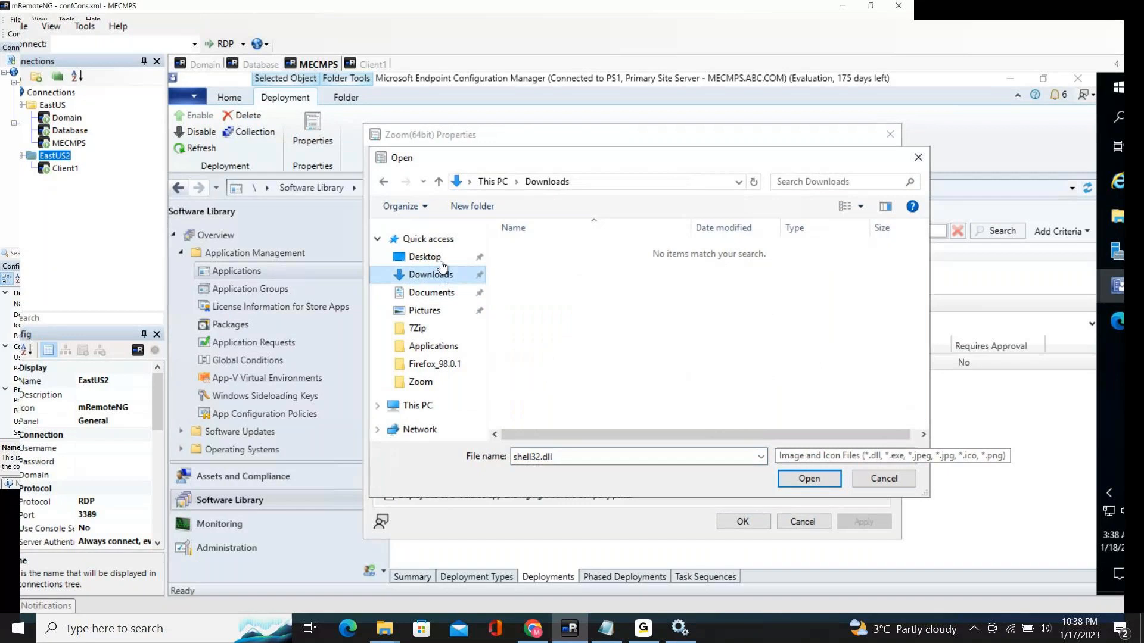
click(442, 258)
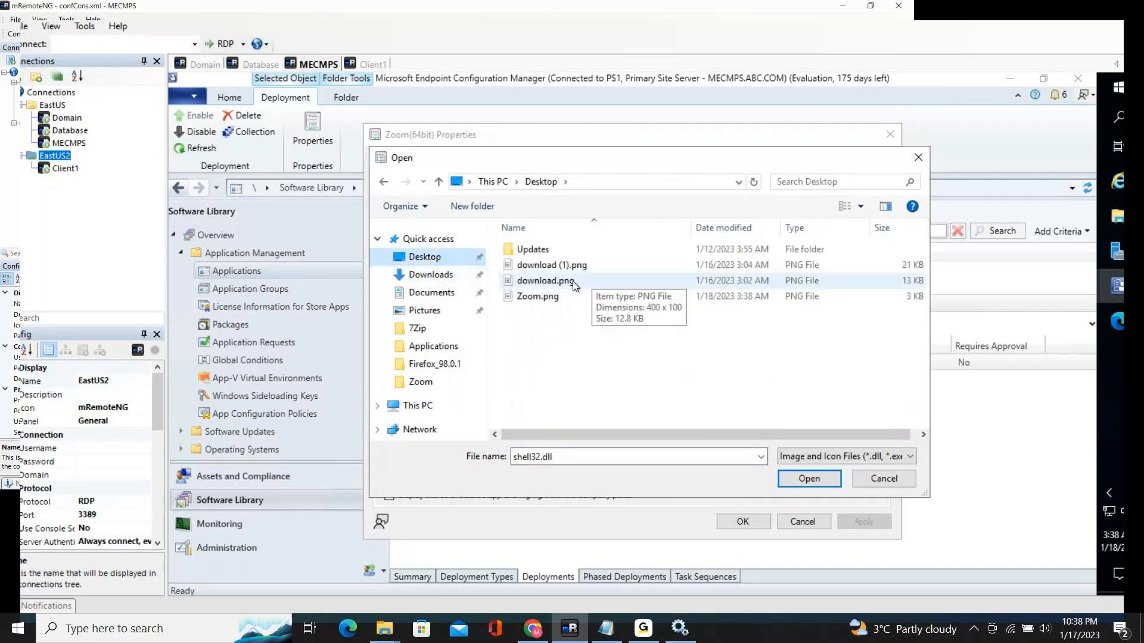
click(553, 298)
click(816, 486)
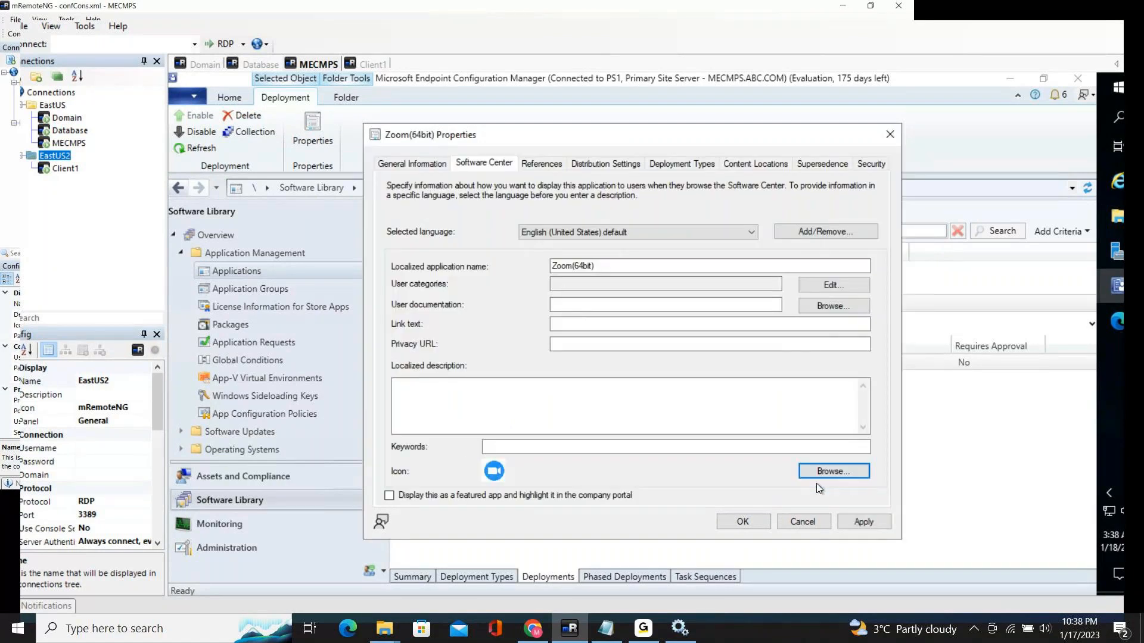
click(750, 522)
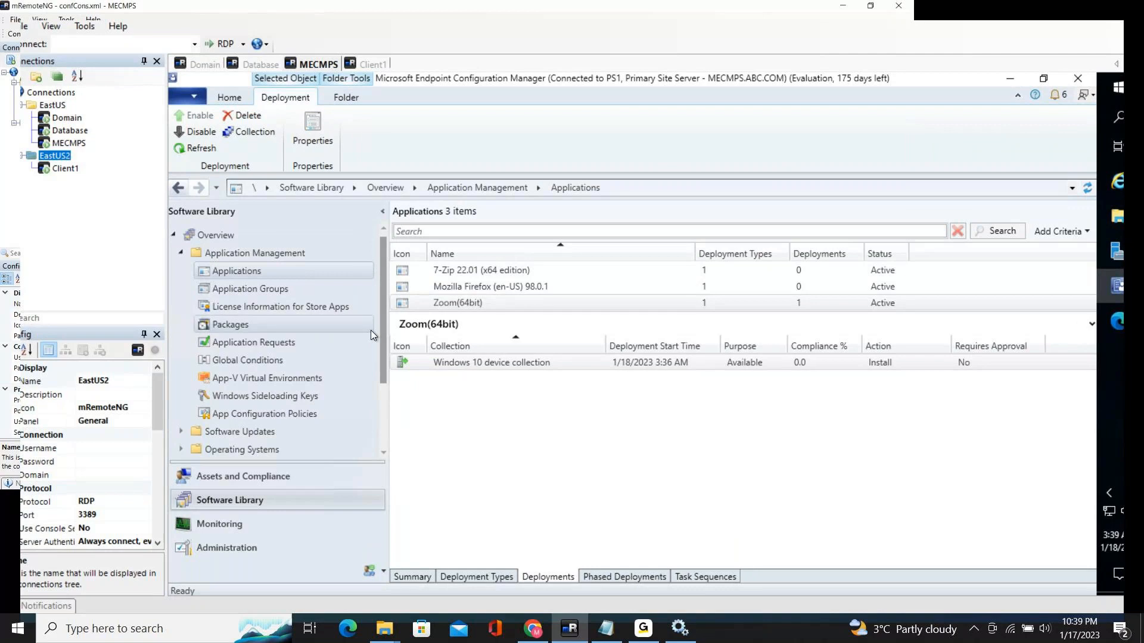
Step: Switch to the Client1 remote session, search for "soft" and open Software Center
click(373, 64)
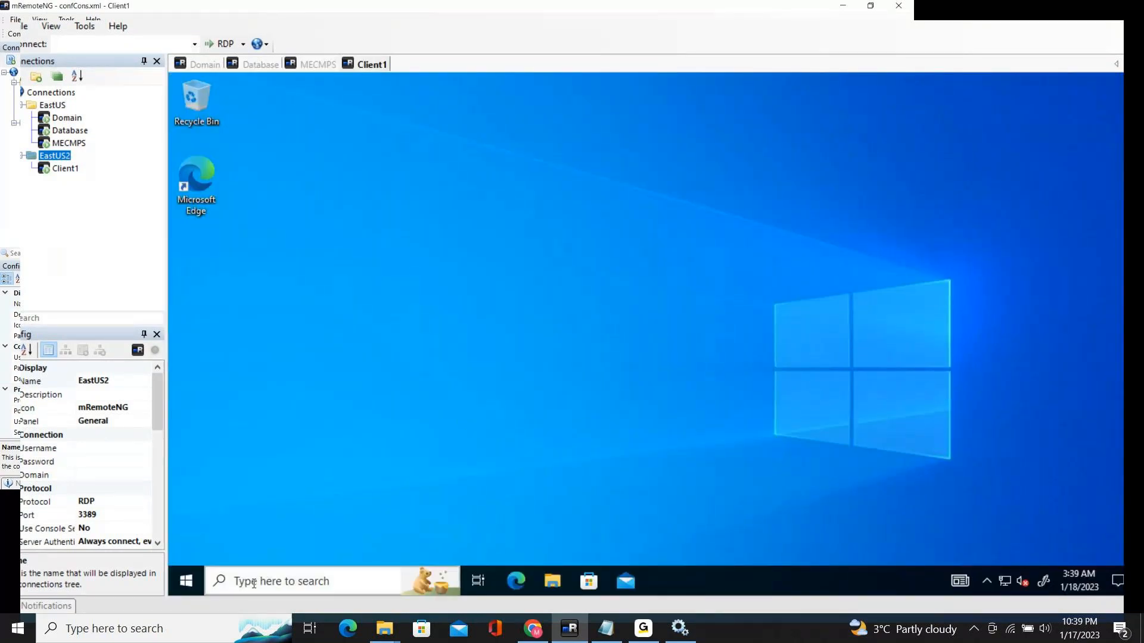
click(193, 575)
text(soft)
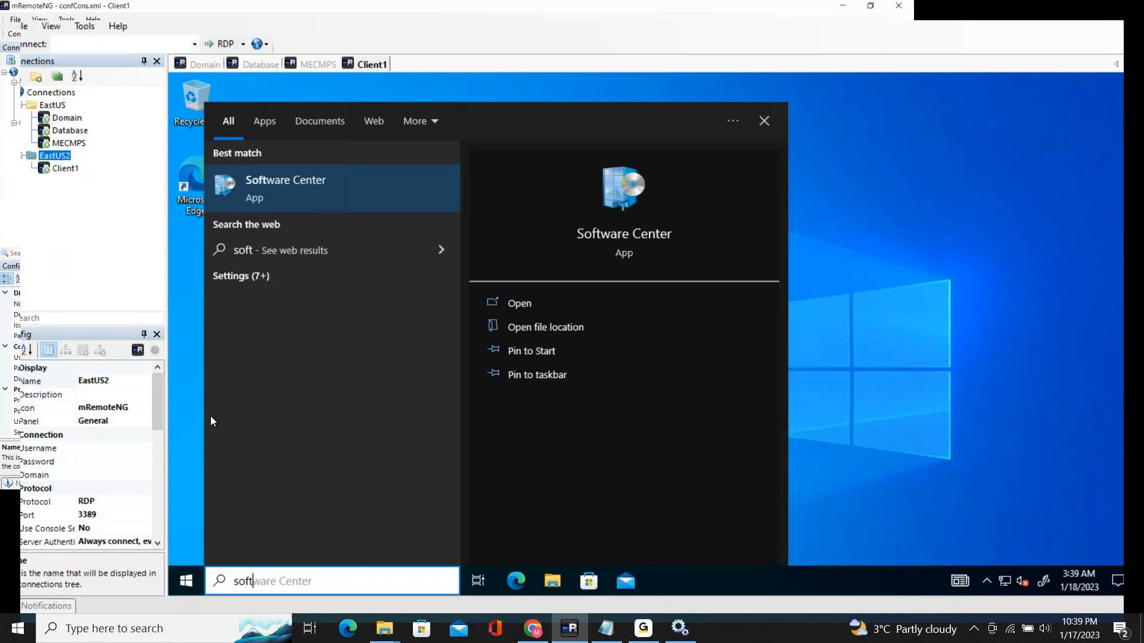
click(339, 190)
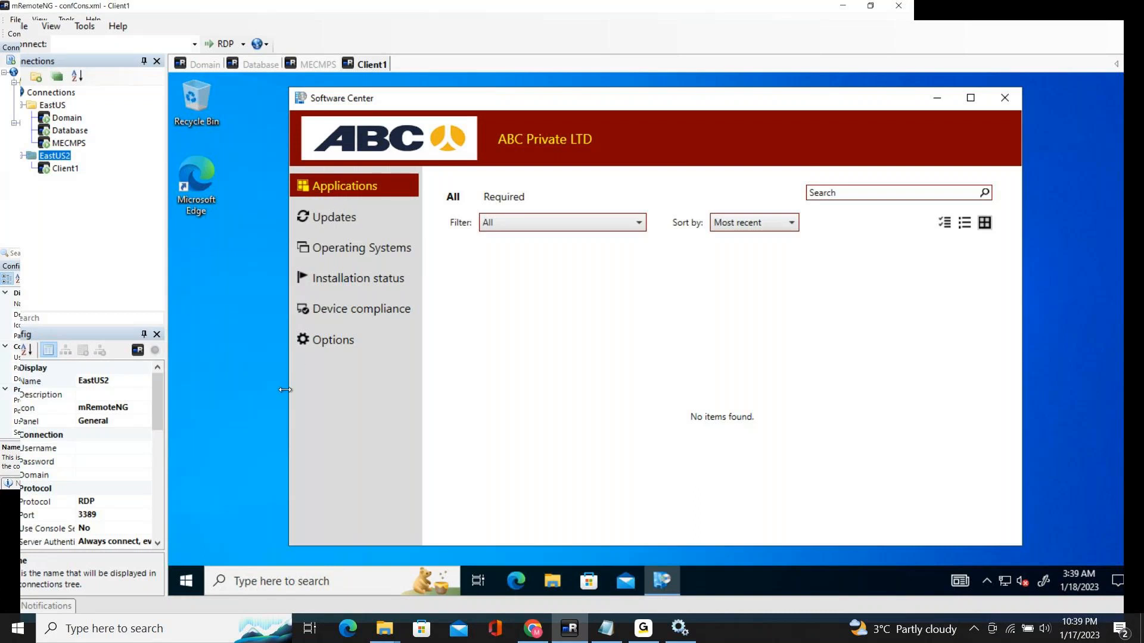
Step: Check the Applications and Updates lists in Software Center for newly deployed items, ending on Applications
click(337, 220)
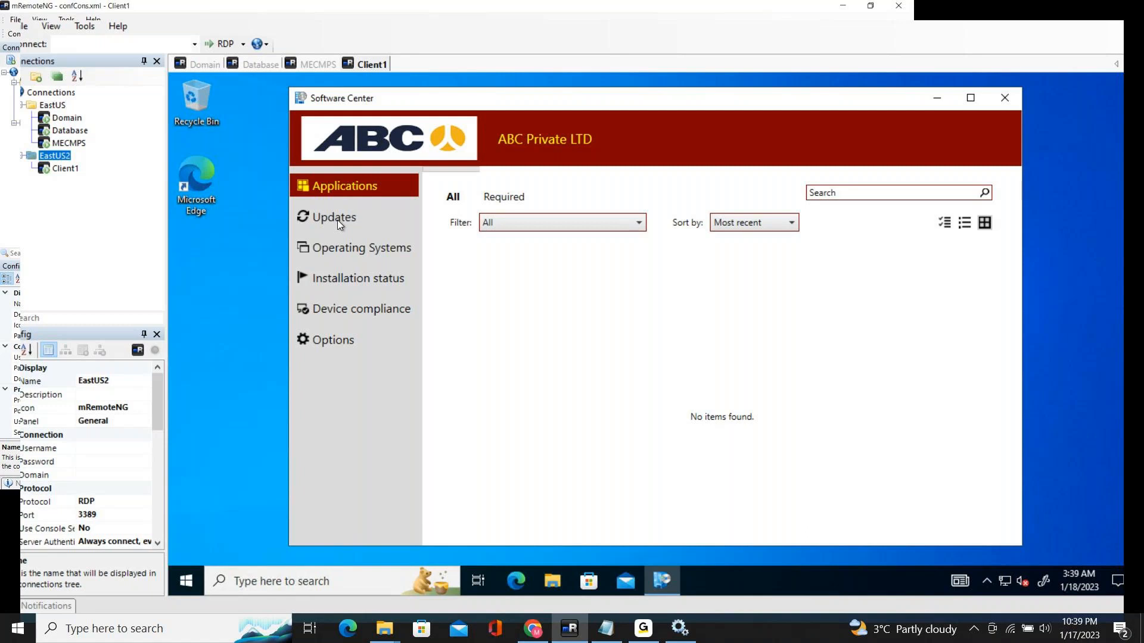
click(354, 187)
click(340, 215)
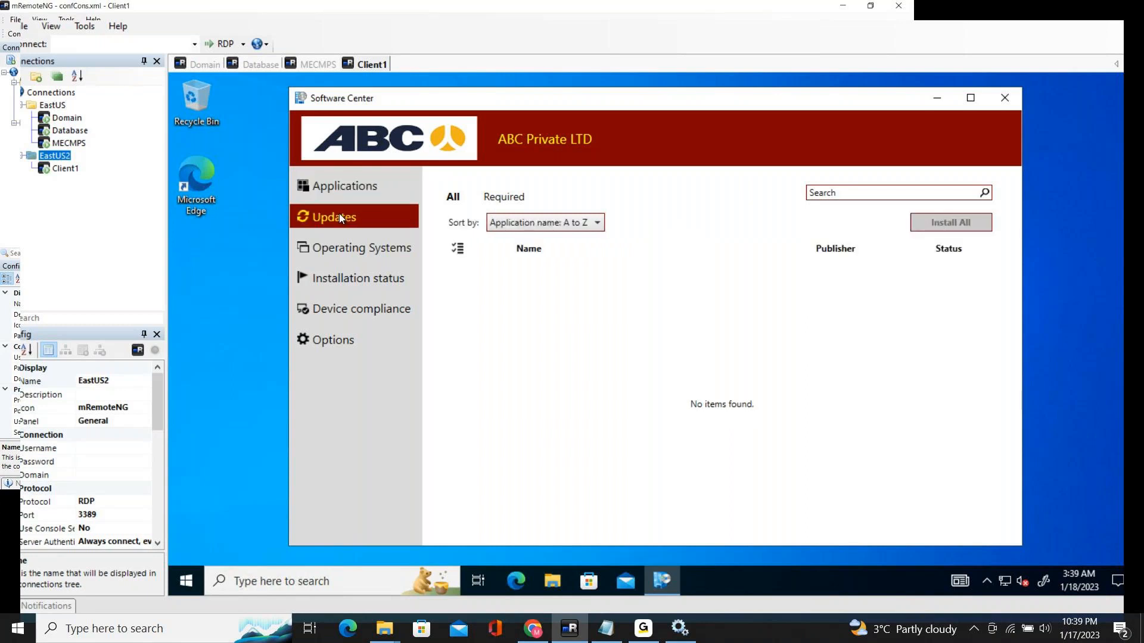
click(352, 190)
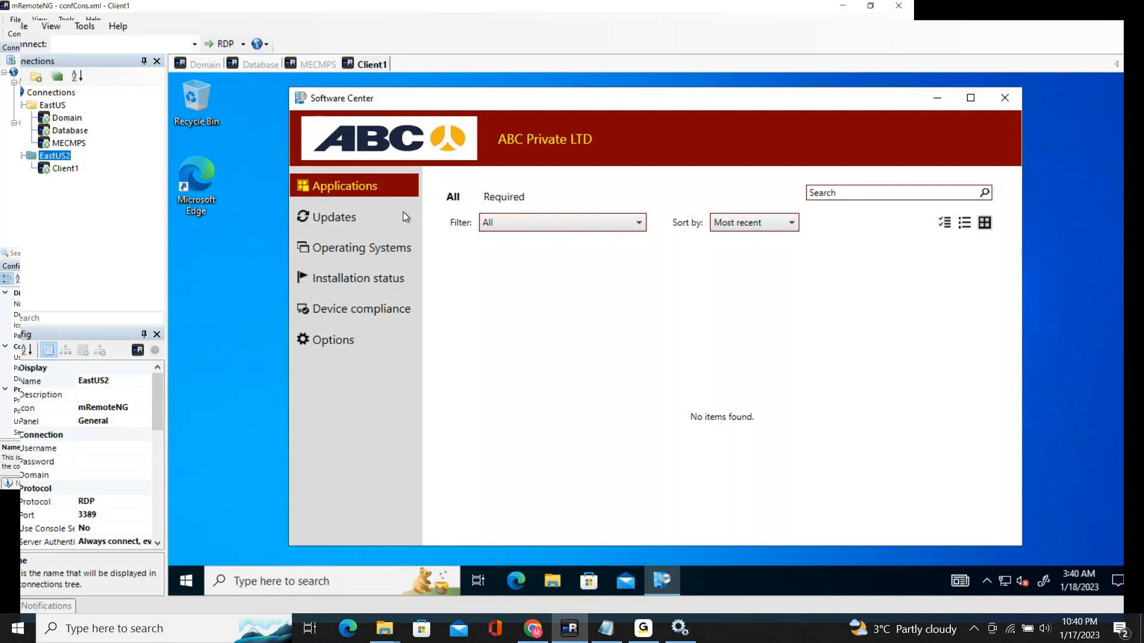
click(348, 218)
click(349, 187)
Step: Switch back to the MECMPS session and notify the clients in the Windows 10 device collection to download computer policy
click(317, 65)
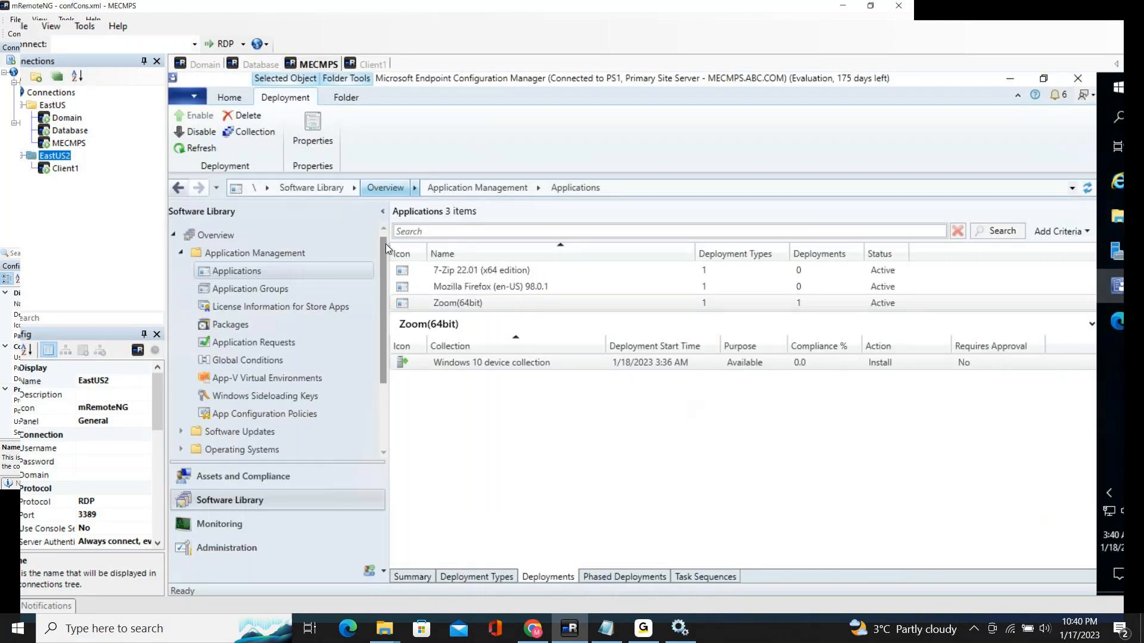
click(510, 306)
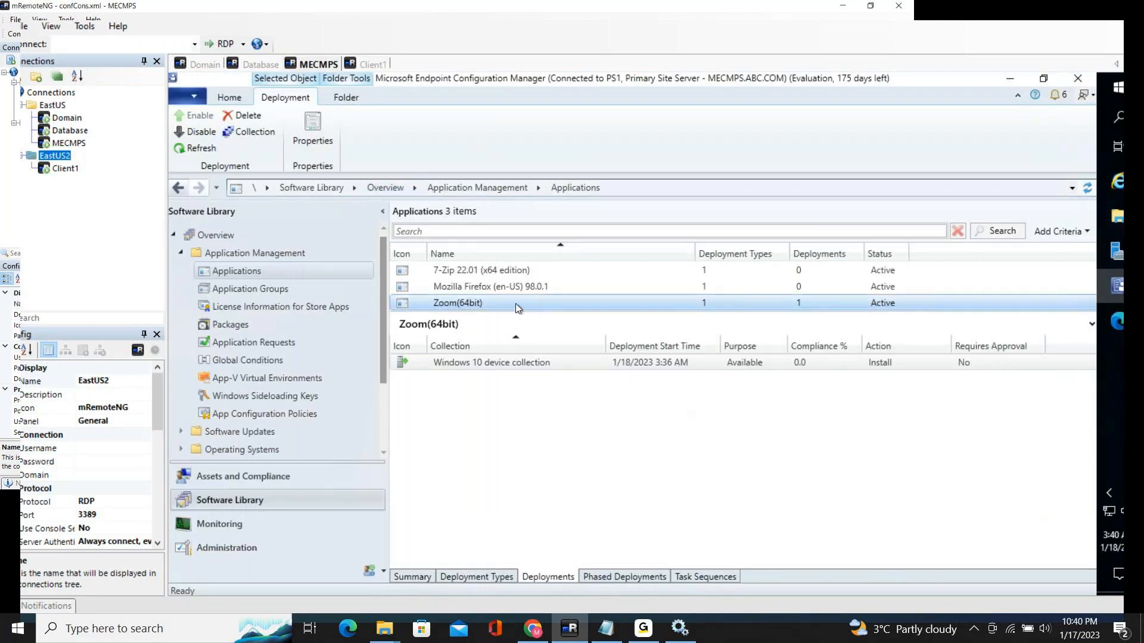
right_click(516, 303)
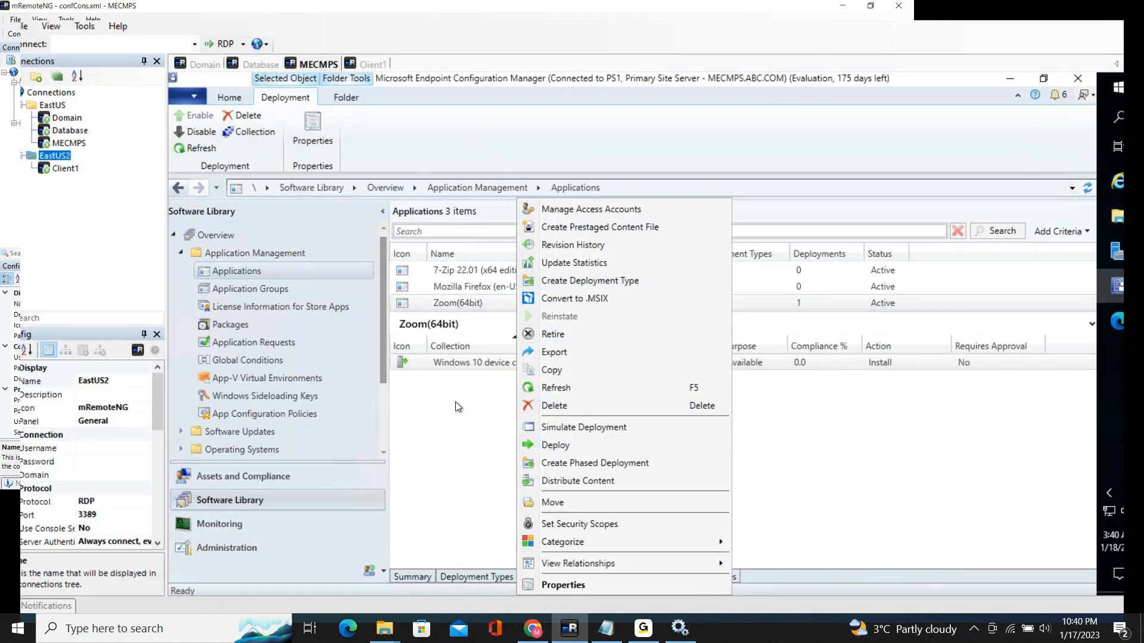
click(267, 478)
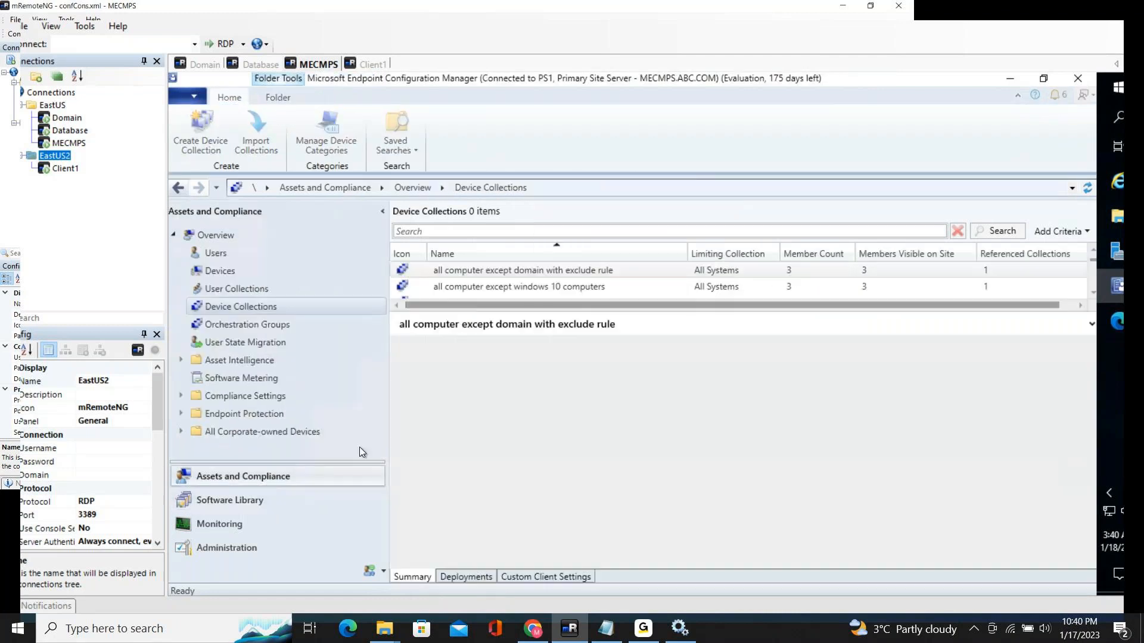
drag(669, 314, 664, 503)
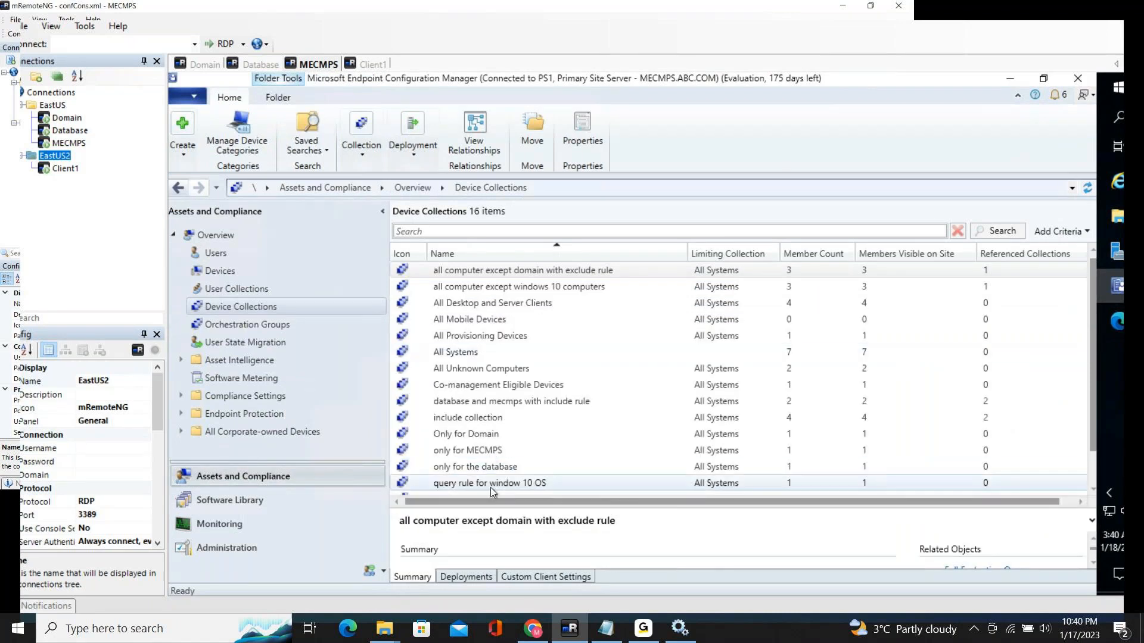
scroll(538, 440, down, 1)
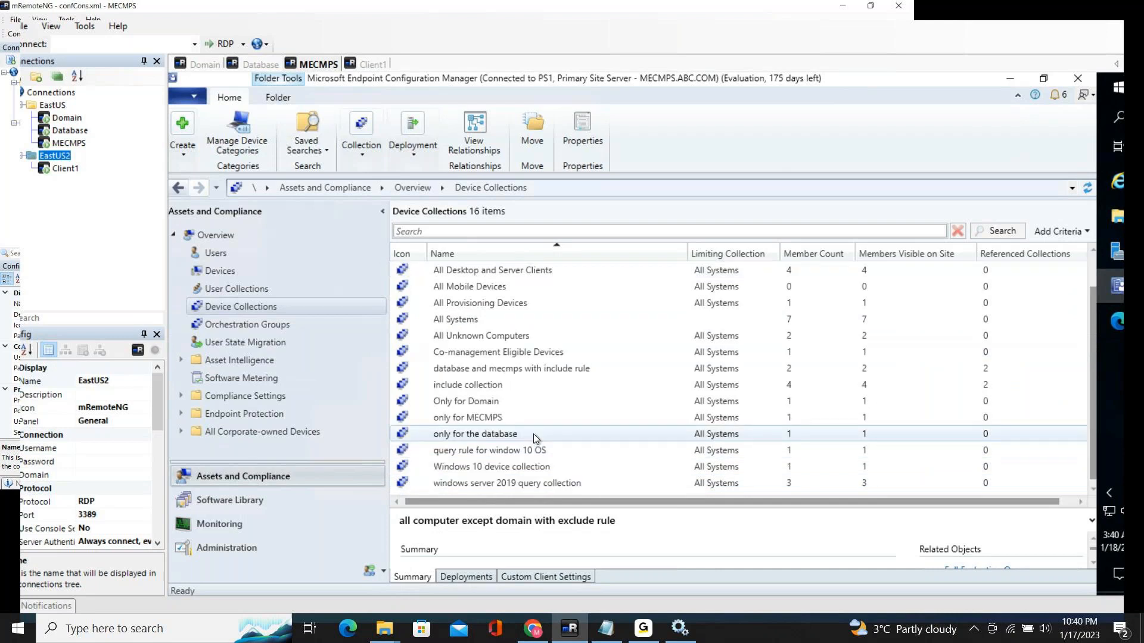
click(507, 468)
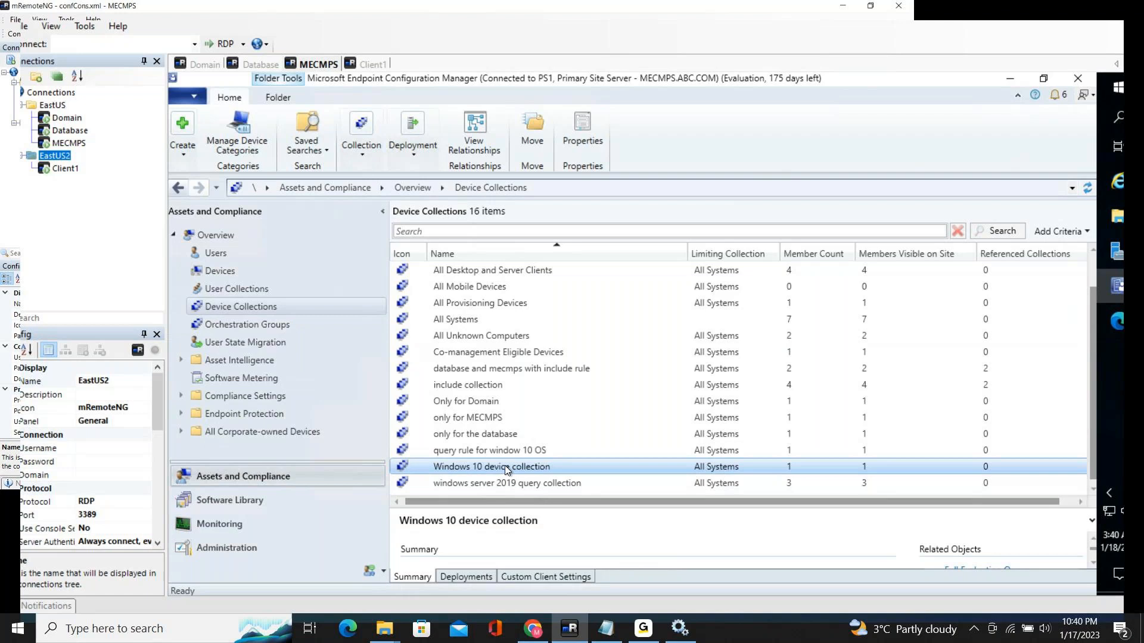
right_click(506, 467)
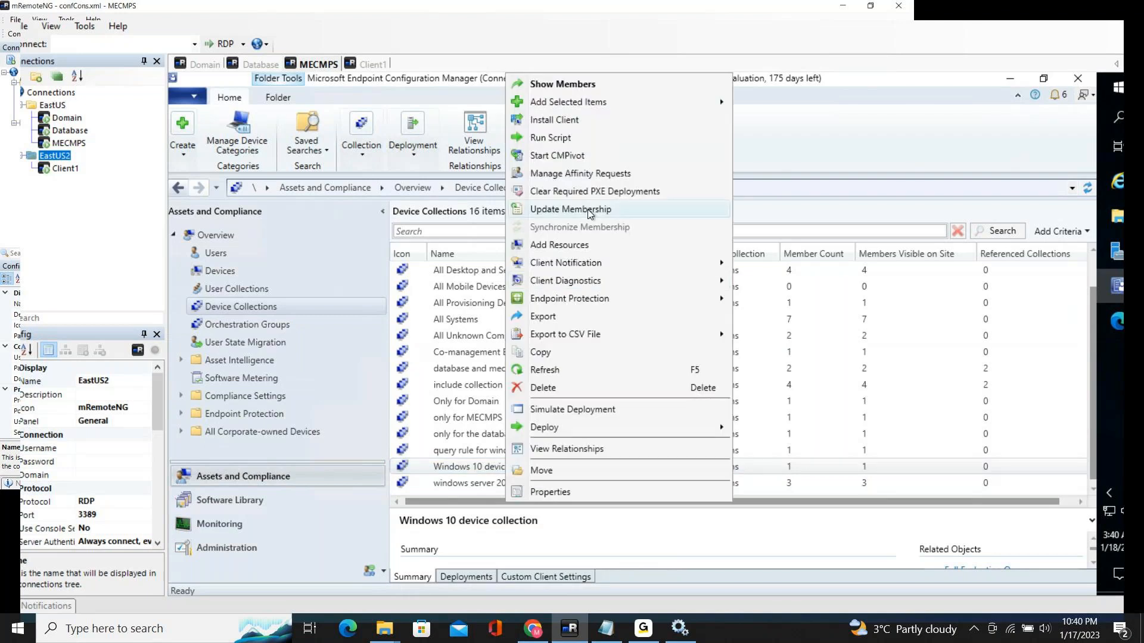
mouse_move(593, 293)
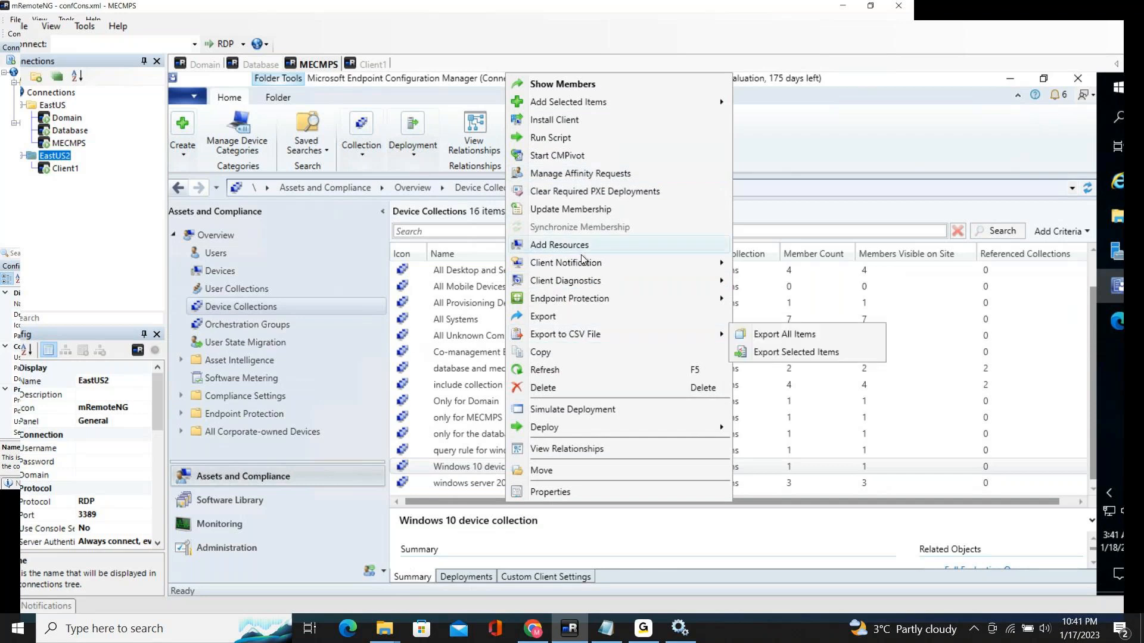
mouse_move(589, 265)
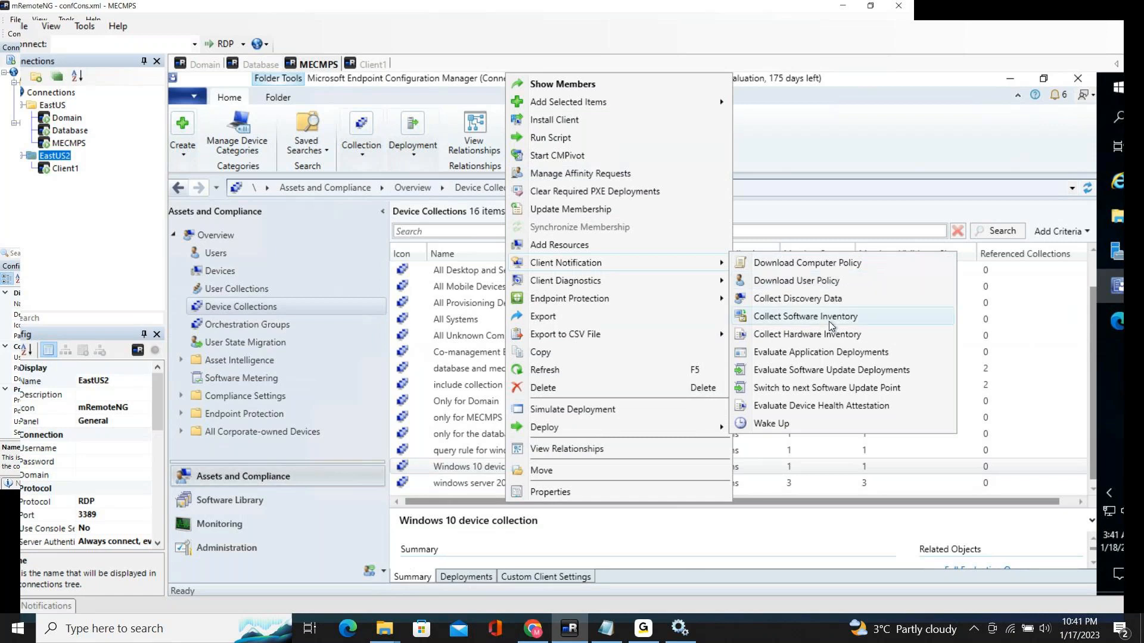
click(843, 263)
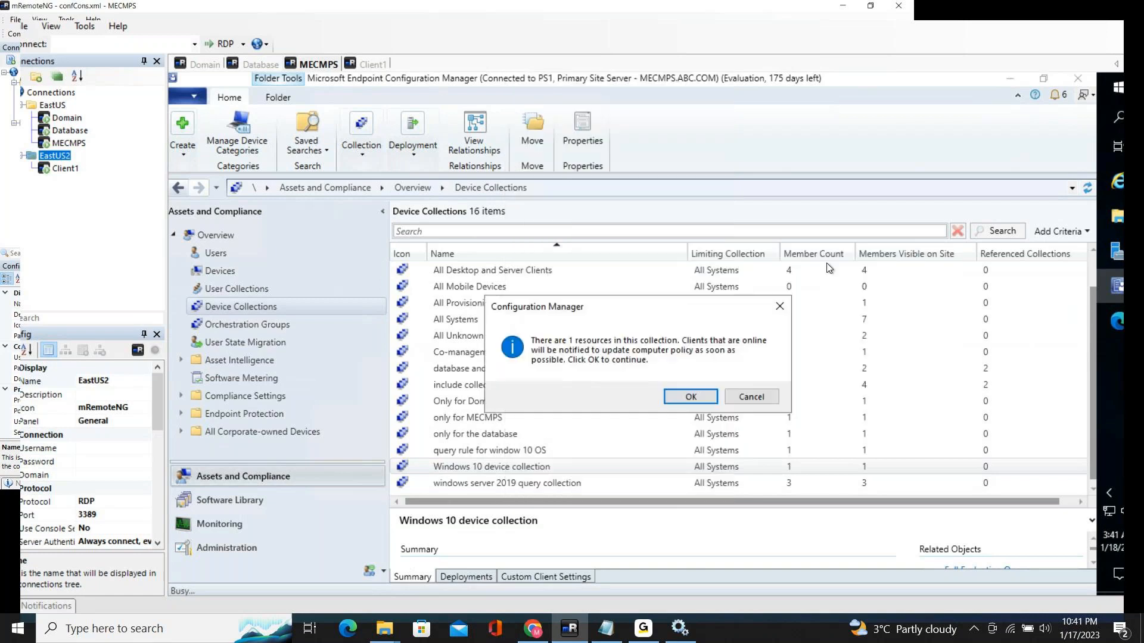
click(689, 403)
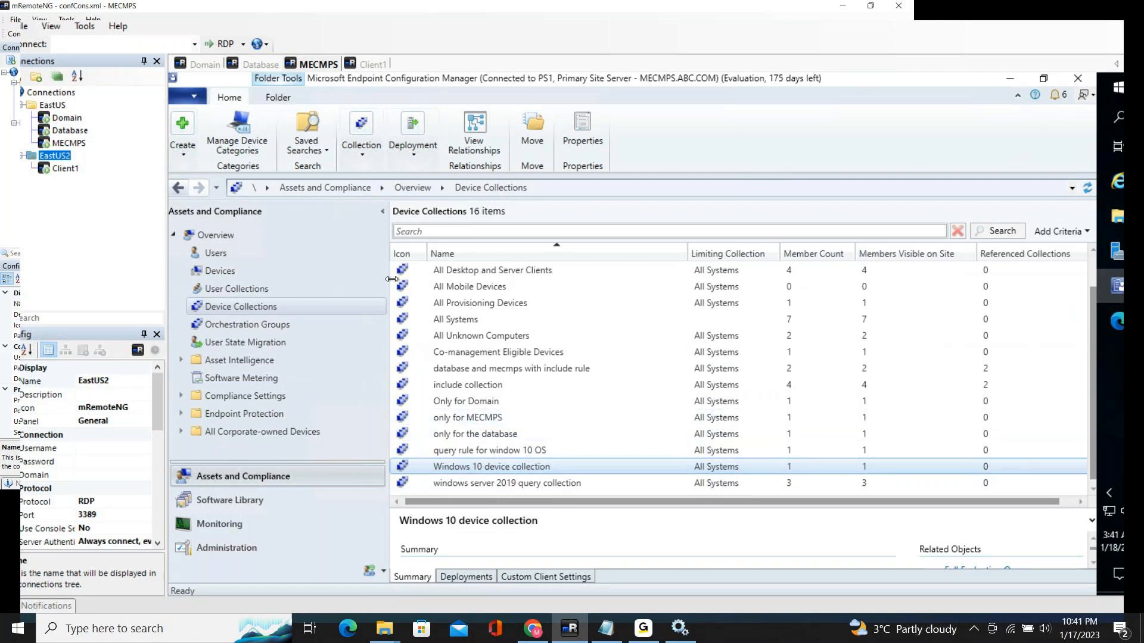
Step: Switch to the Client1 session and install the Zoom(64bit) application from Software Center
click(375, 65)
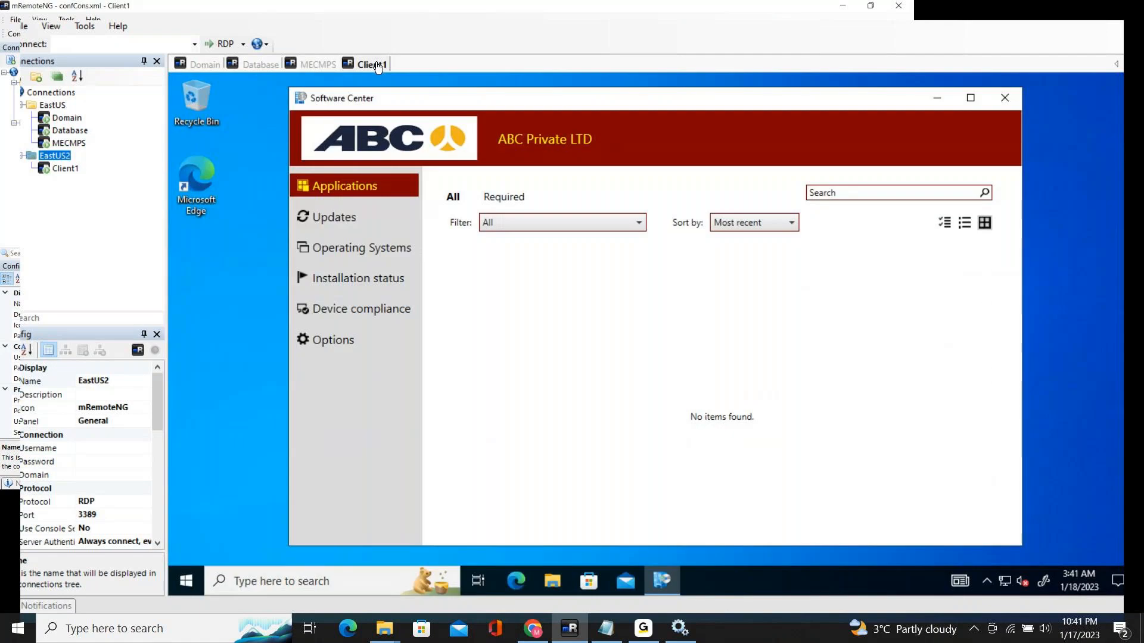
click(353, 227)
click(356, 186)
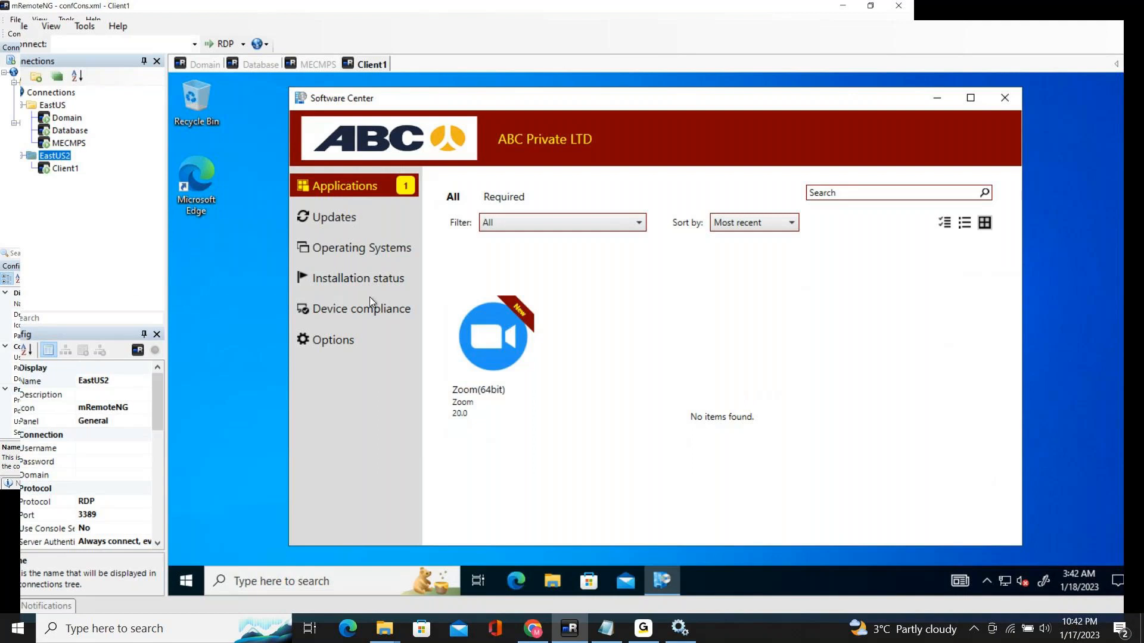
click(473, 354)
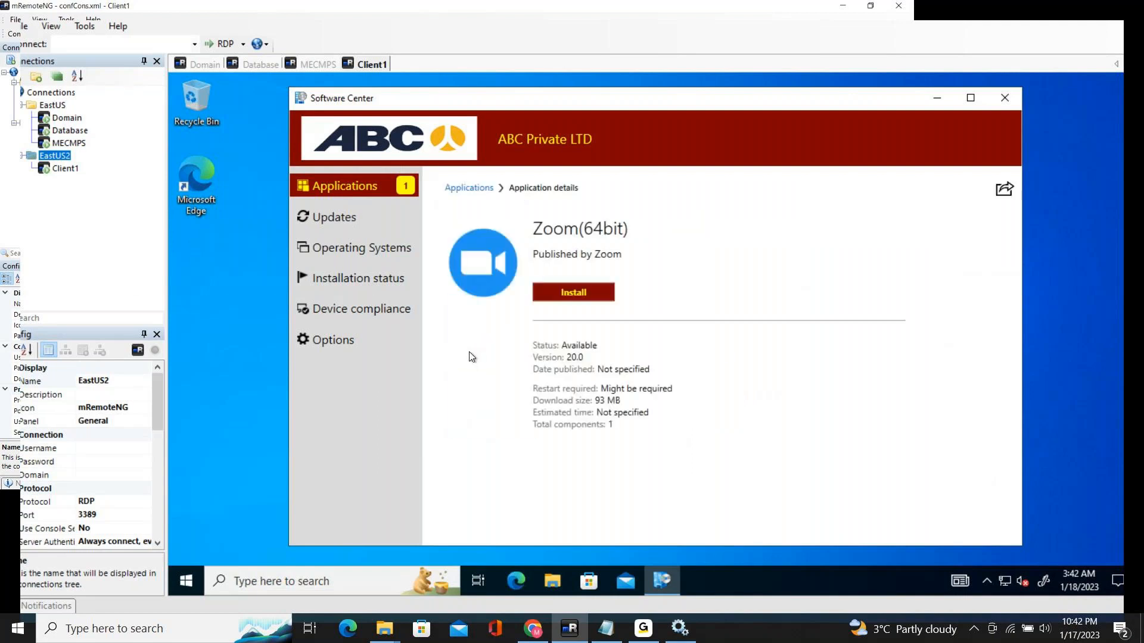
click(601, 296)
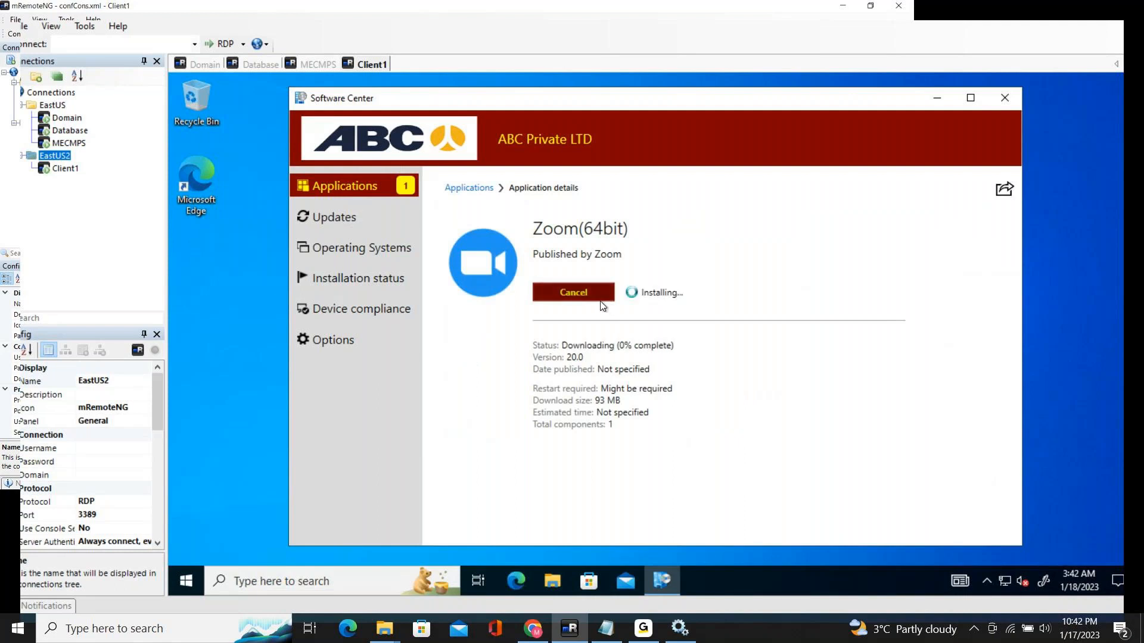
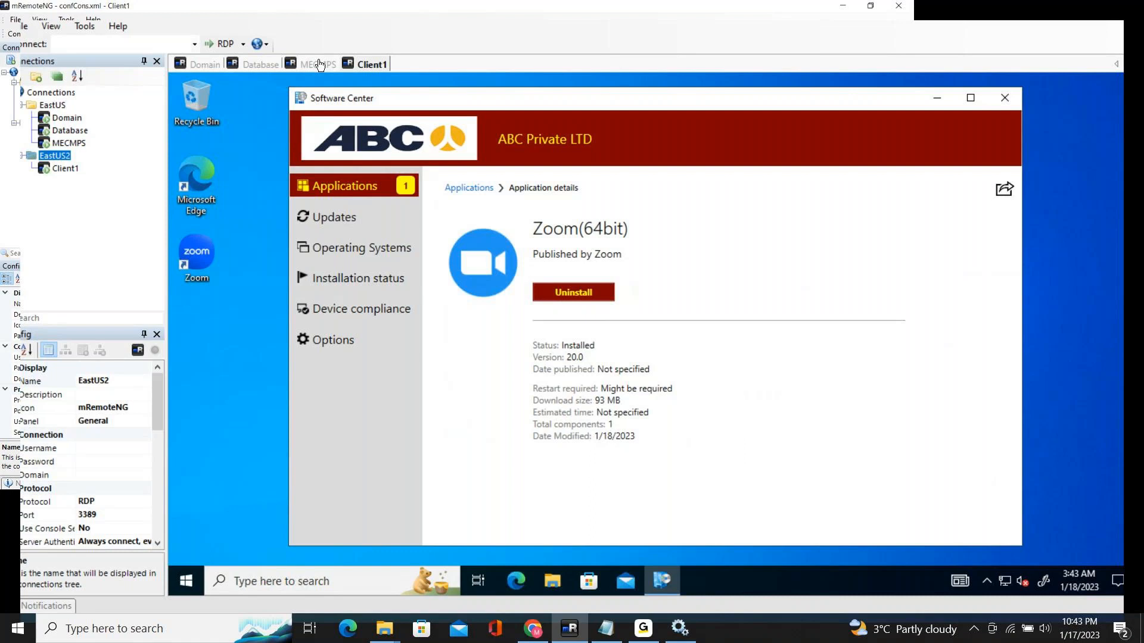
Step: Switch to the MECMPS session and add "3. msi application deployment in required mode" and an empty item 4 to the Notepad topic list
click(320, 64)
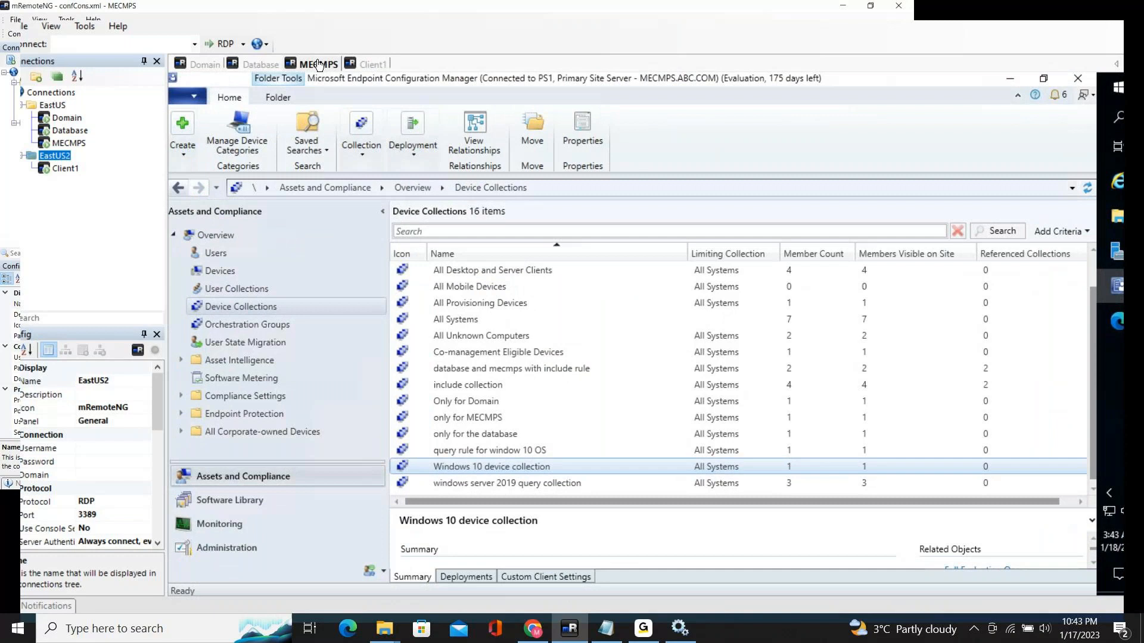
click(607, 628)
click(608, 297)
text(m)
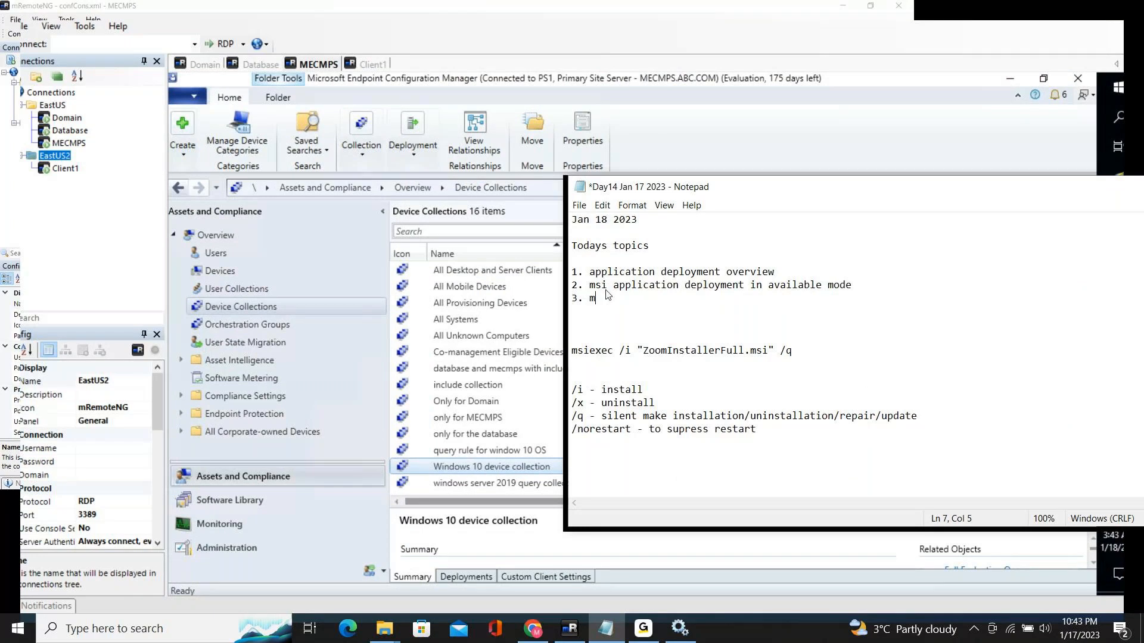
text(si application depl)
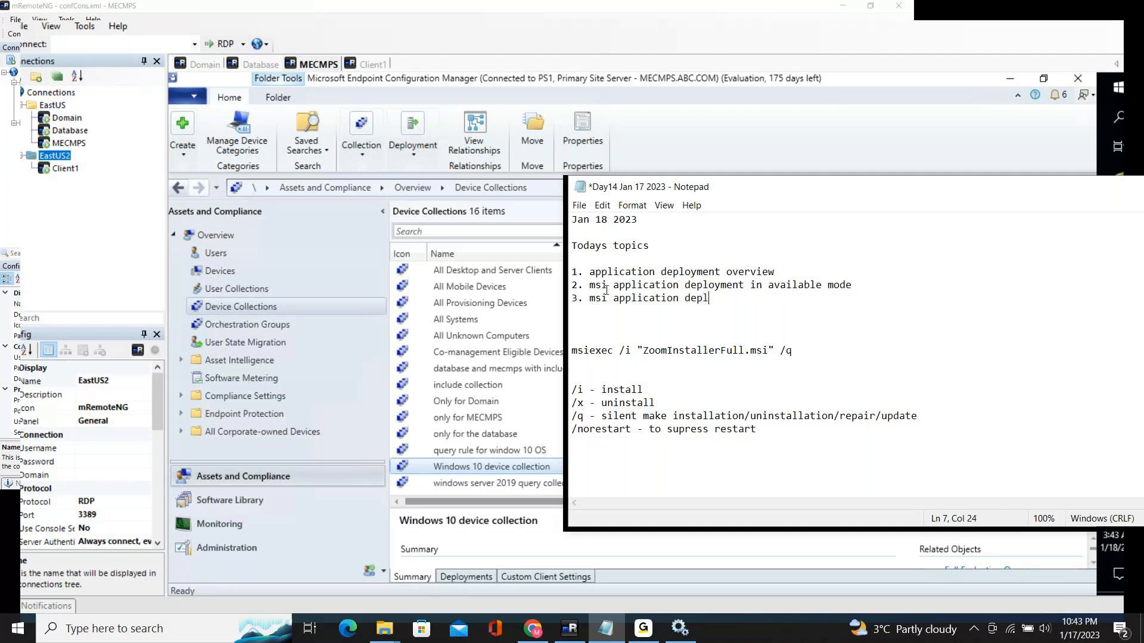
text(oymentin required mode)
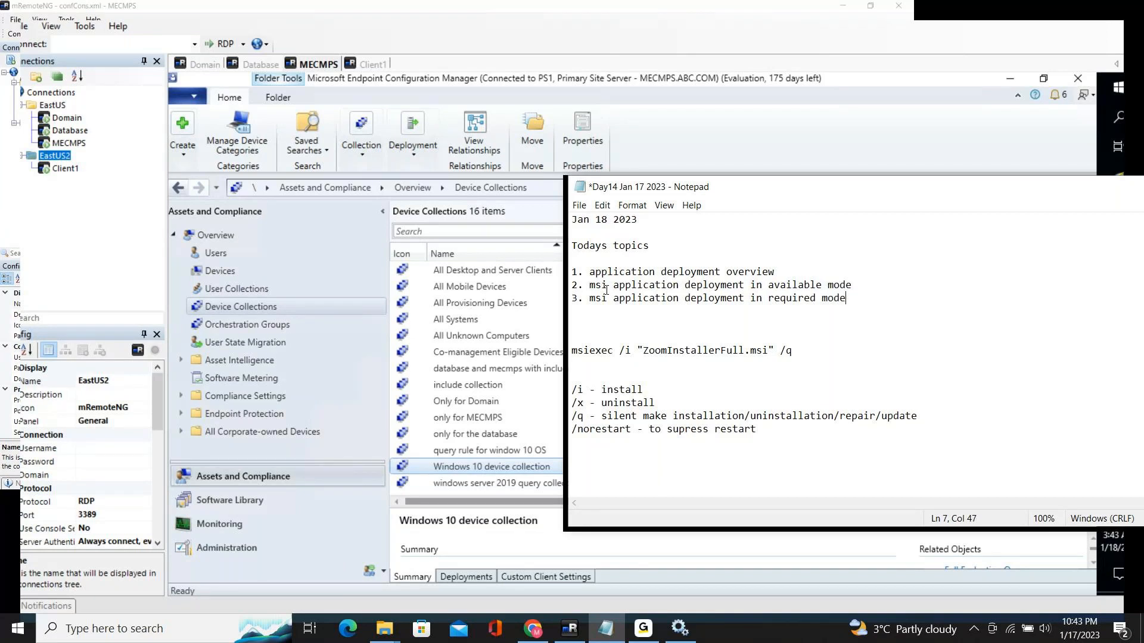
key(Return)
text(4.)
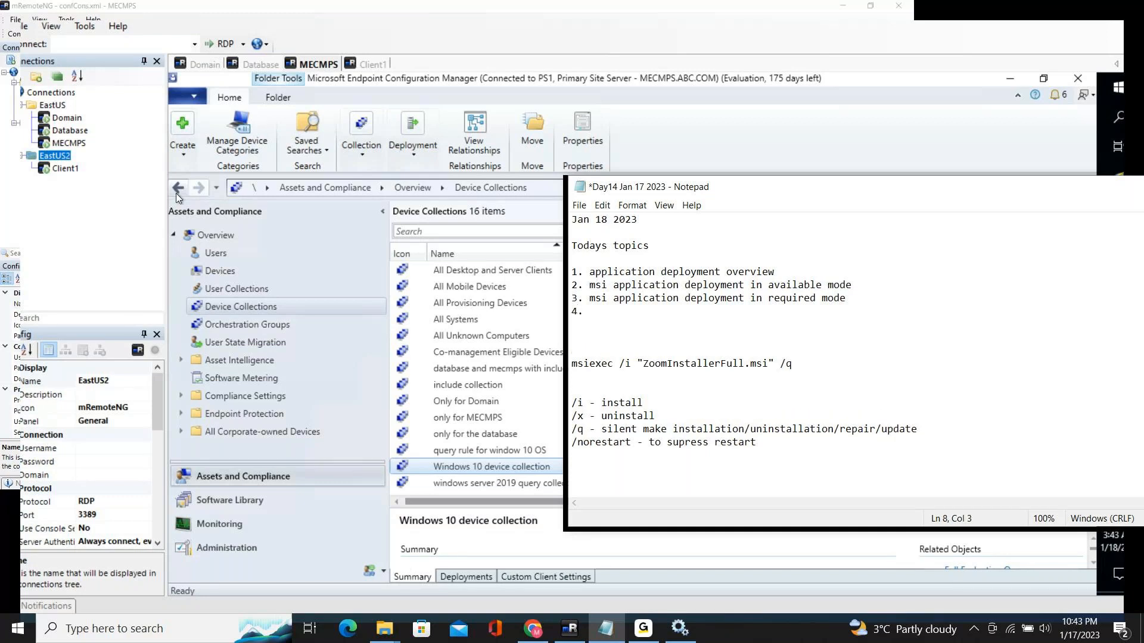
Step: Start deploying 7-Zip 22.01 (x64 edition) from the Software Library and target the device collection windows server 2019 query collection
click(683, 136)
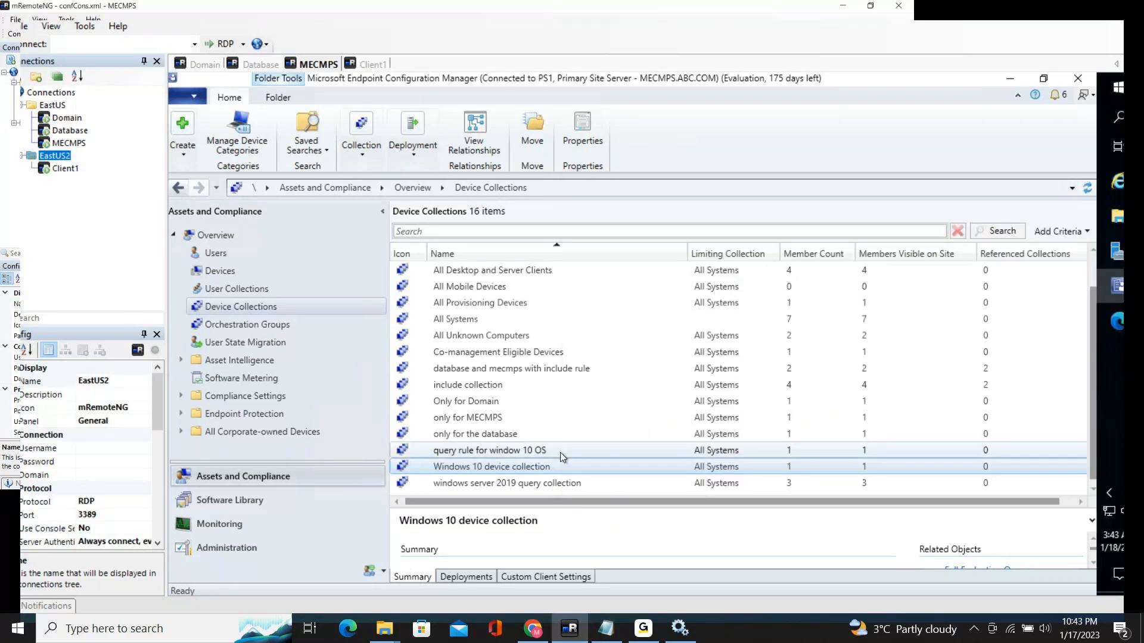
click(262, 502)
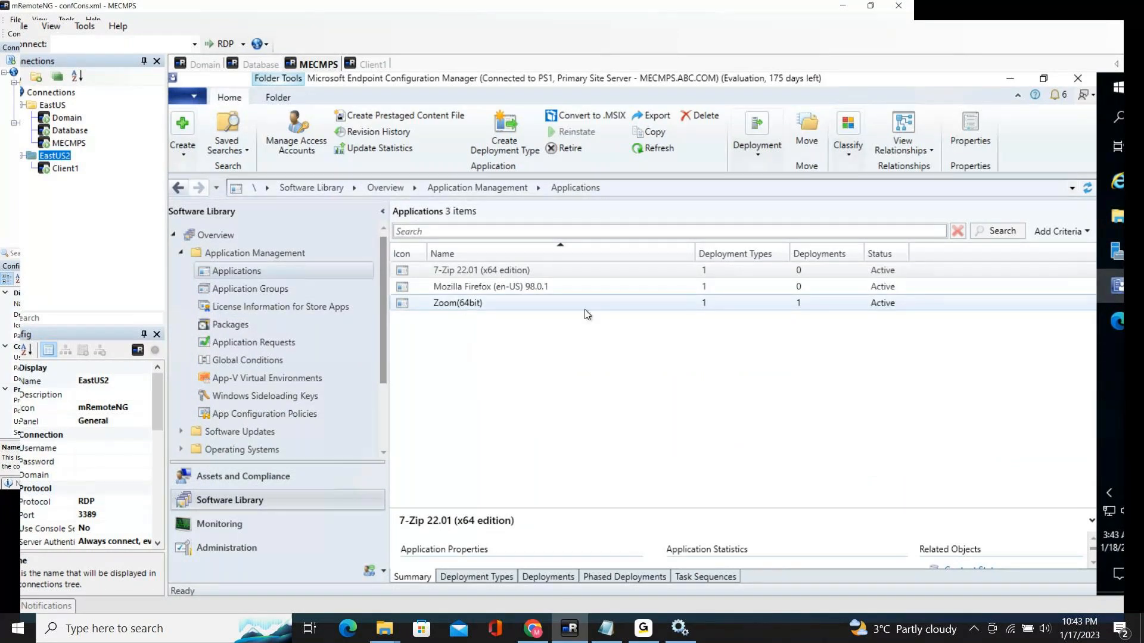
click(510, 271)
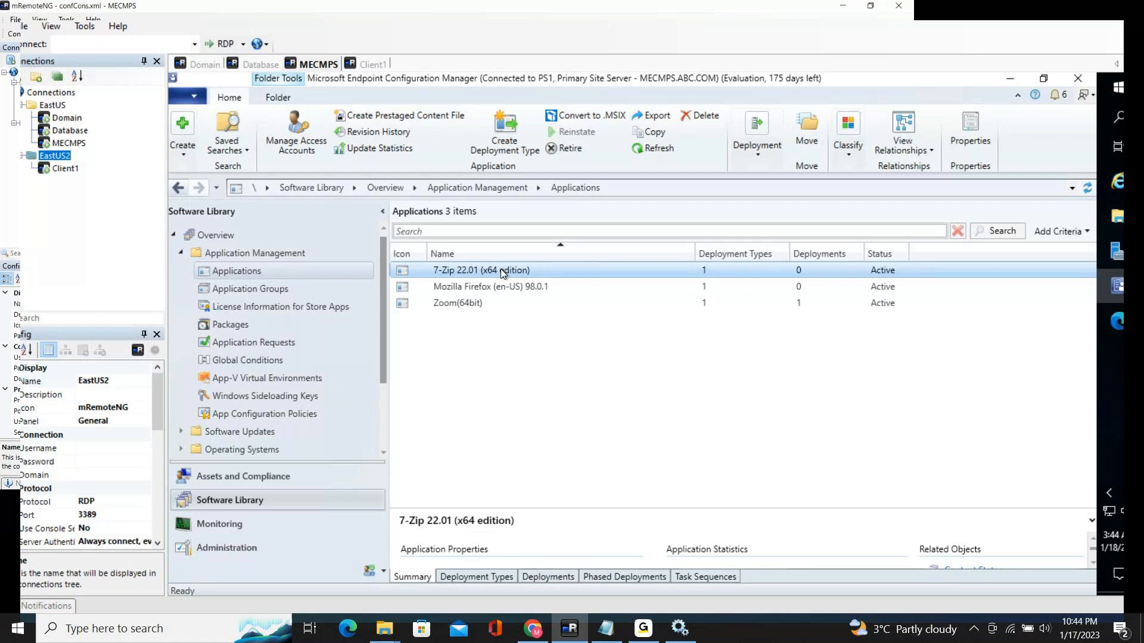
right_click(501, 269)
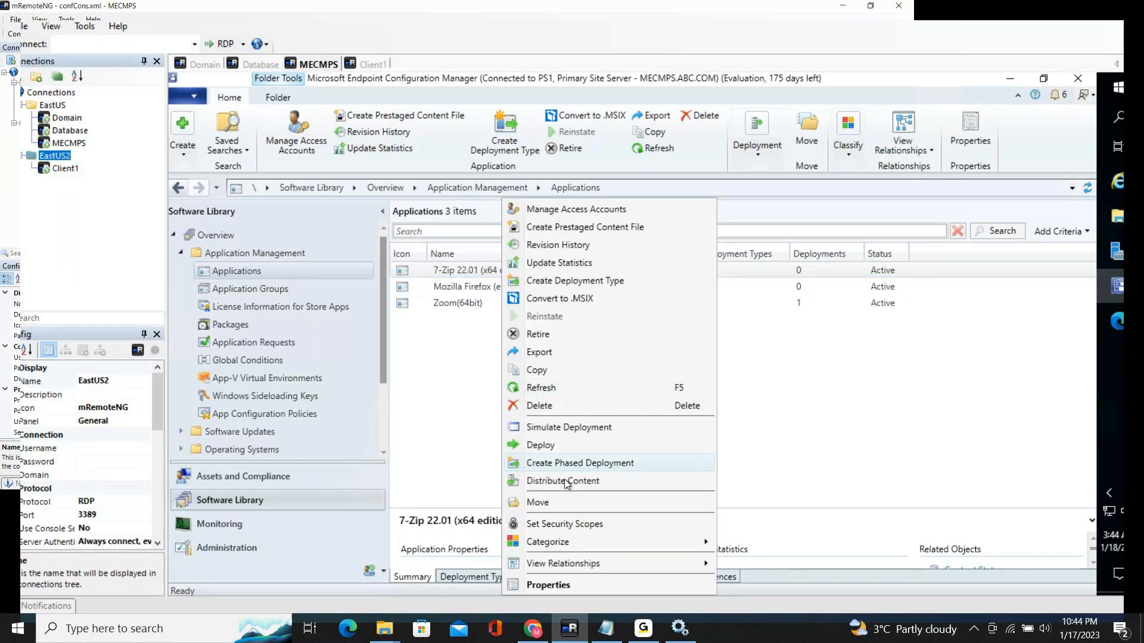
click(570, 443)
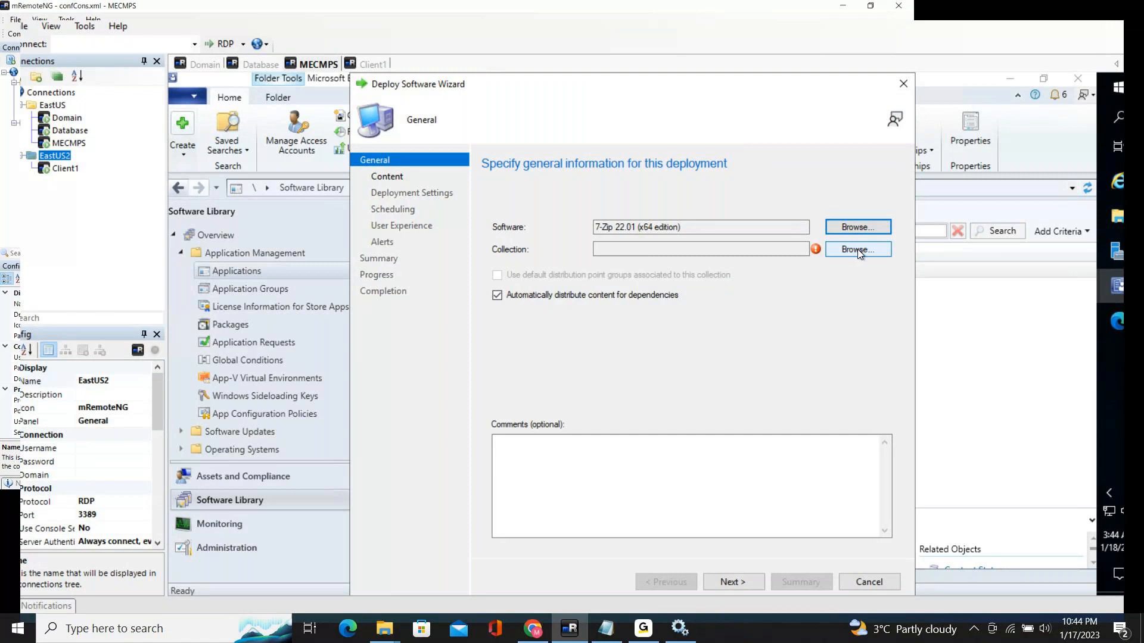
click(857, 250)
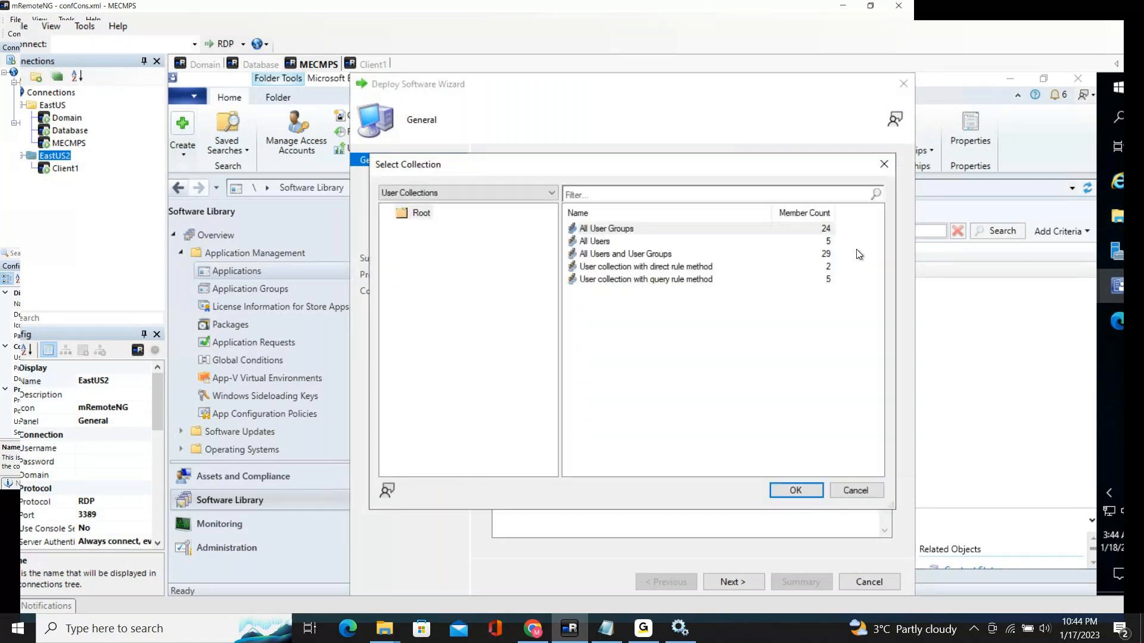
click(446, 192)
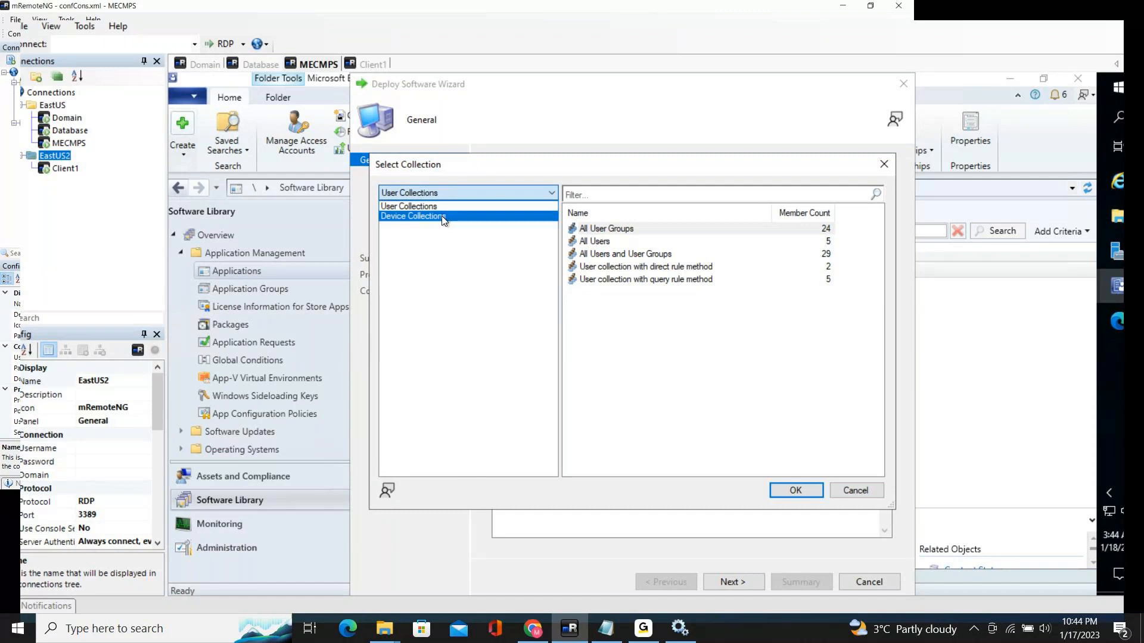
click(441, 215)
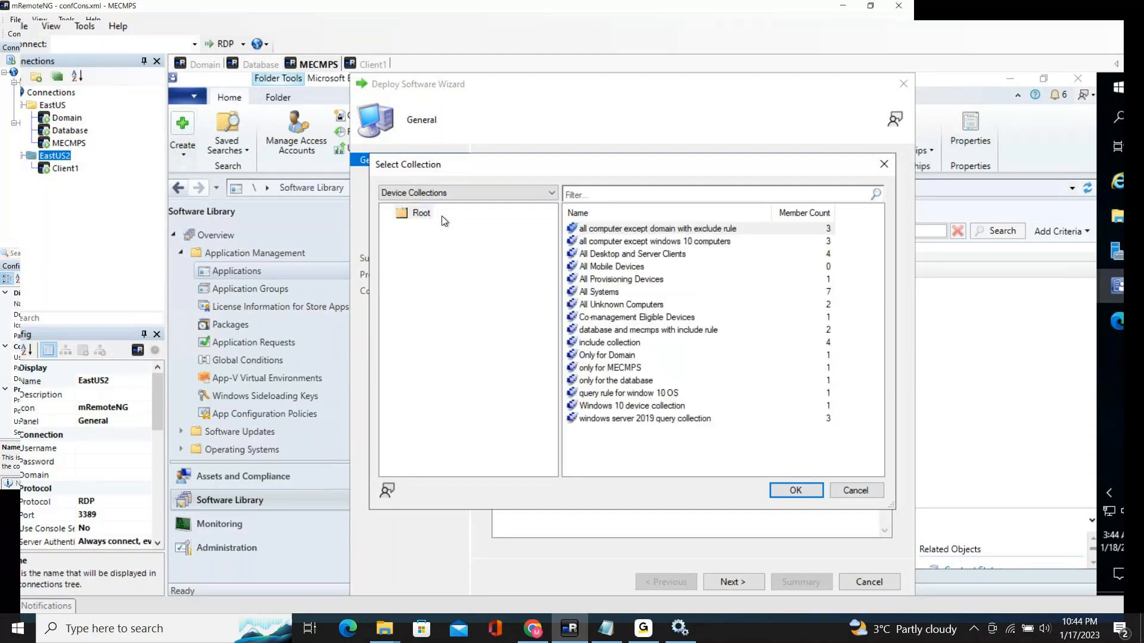
click(649, 421)
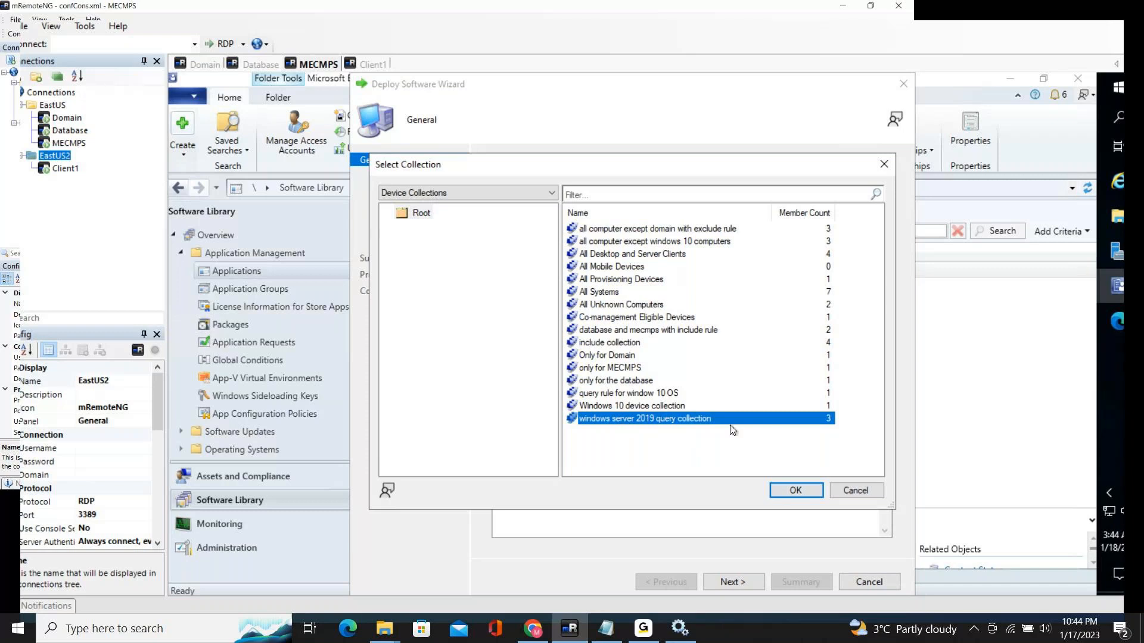
click(795, 490)
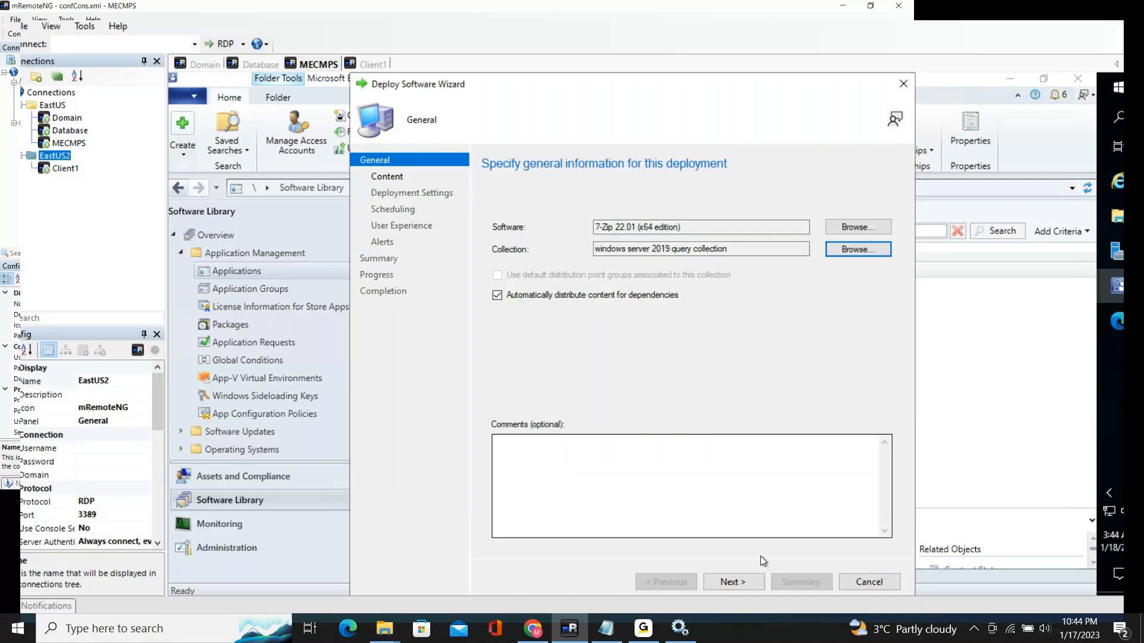
Step: Keep the existing content destination and set the deployment purpose to Required with the Install action
click(733, 582)
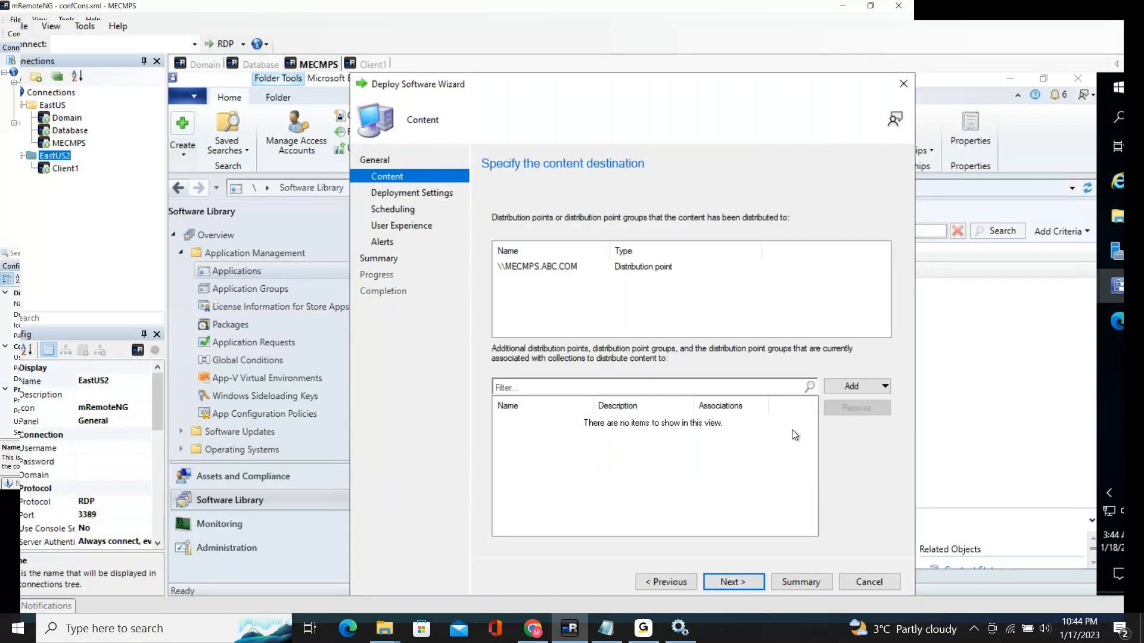
click(734, 583)
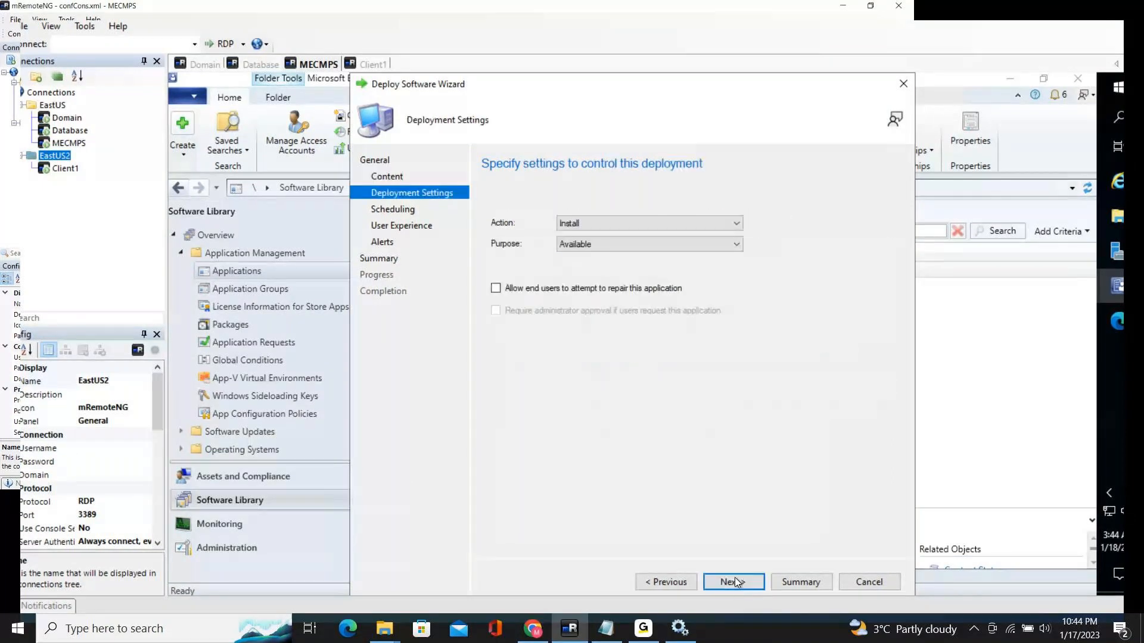
click(630, 243)
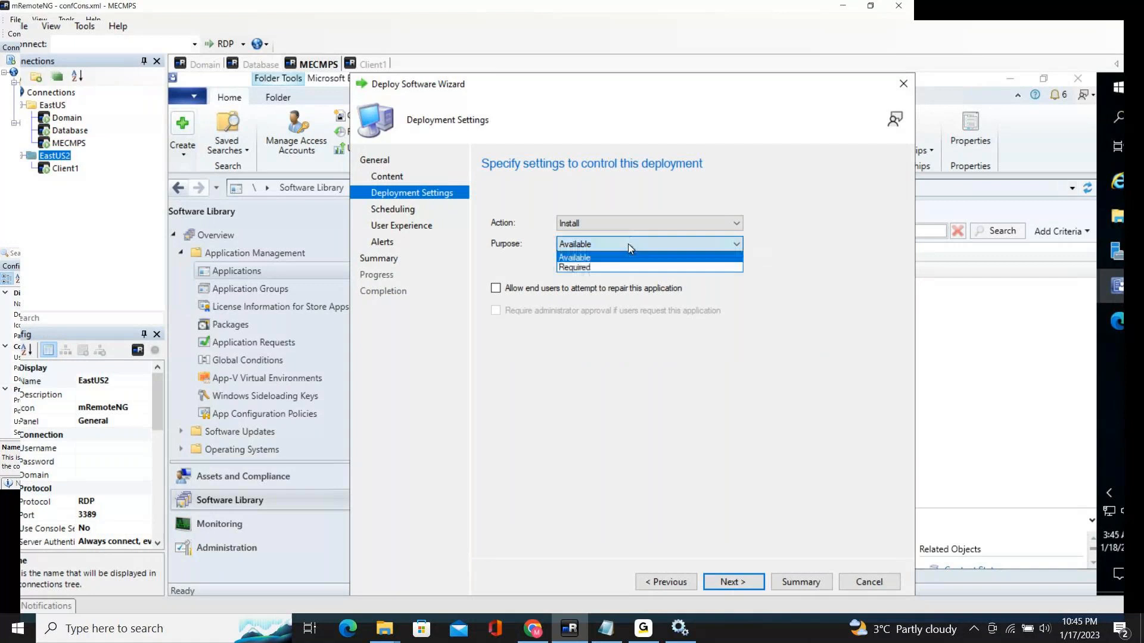
click(582, 269)
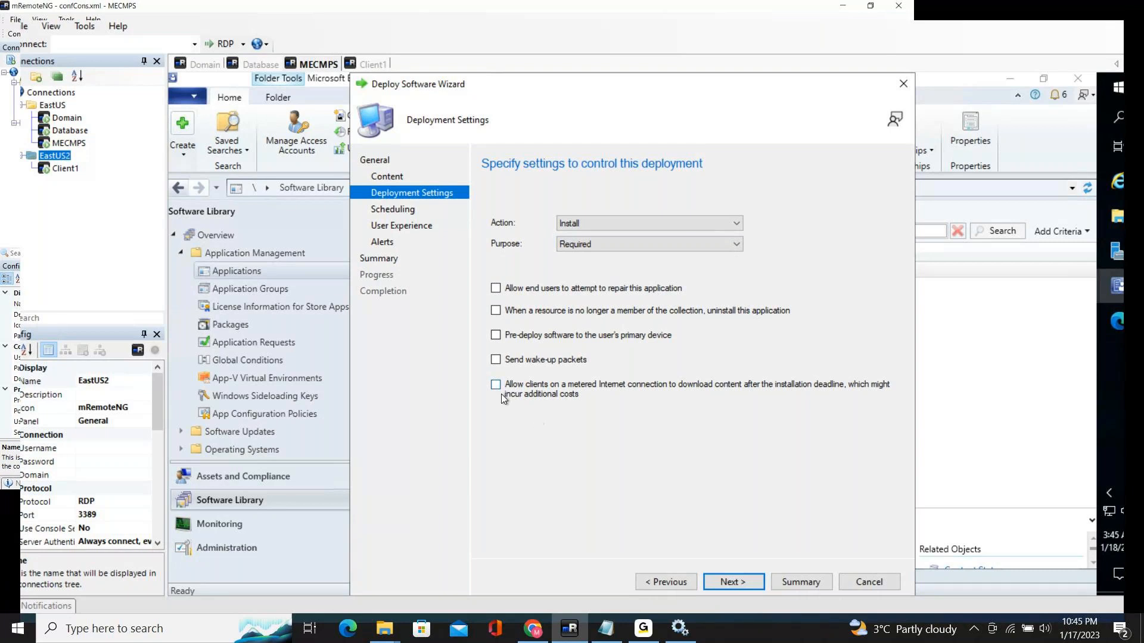
click(733, 581)
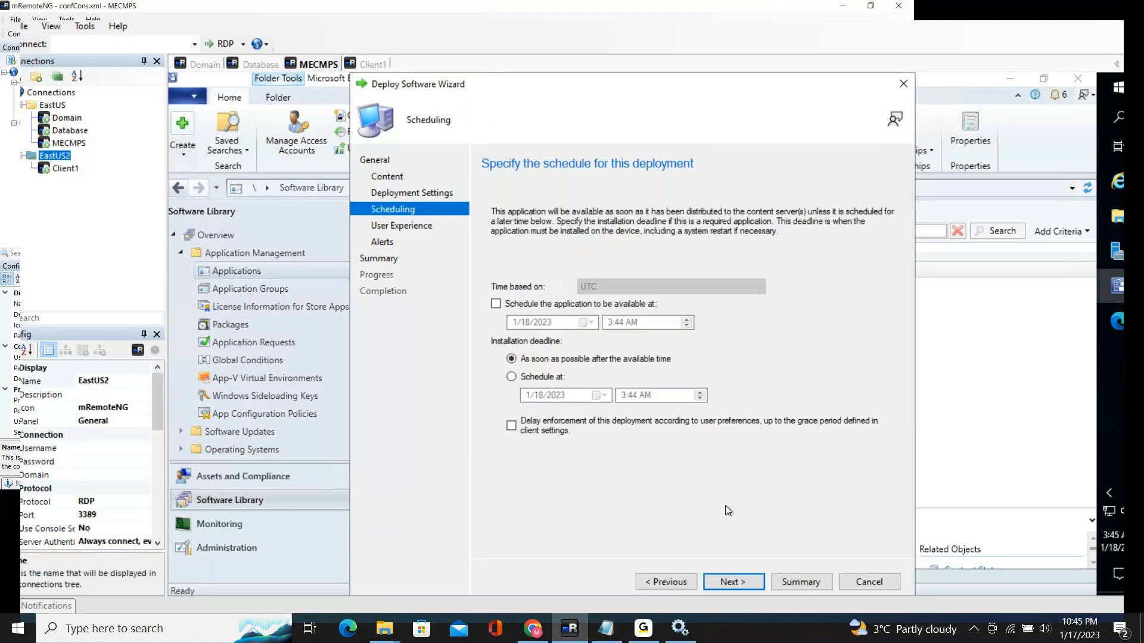
Step: Keep the default scheduling, user experience and alert settings and complete the 7-Zip deployment
click(728, 581)
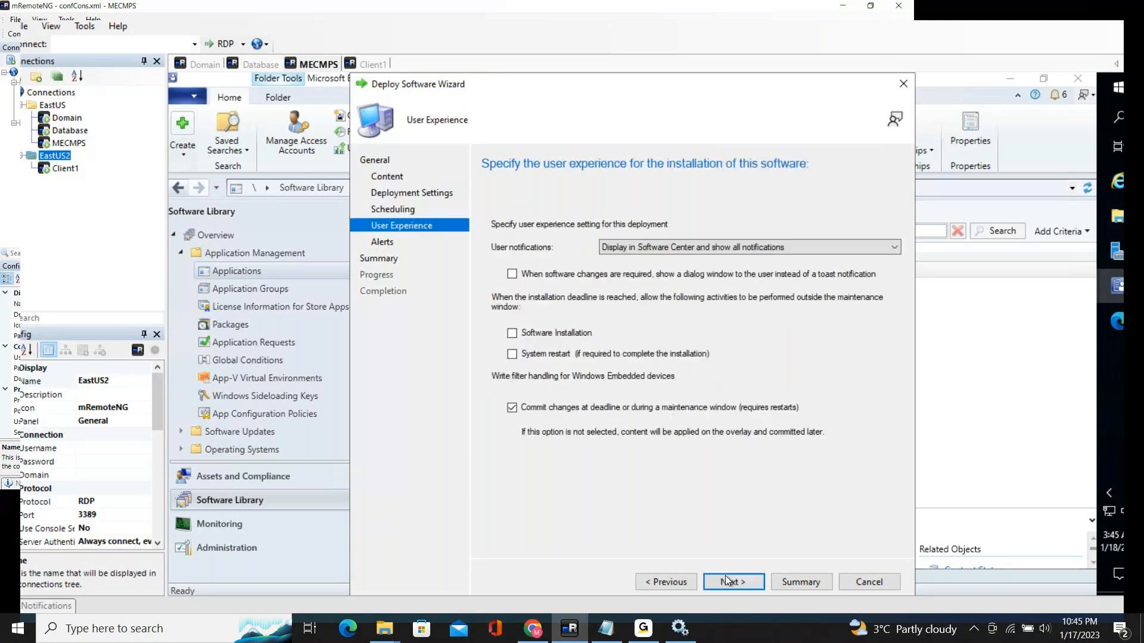
click(653, 581)
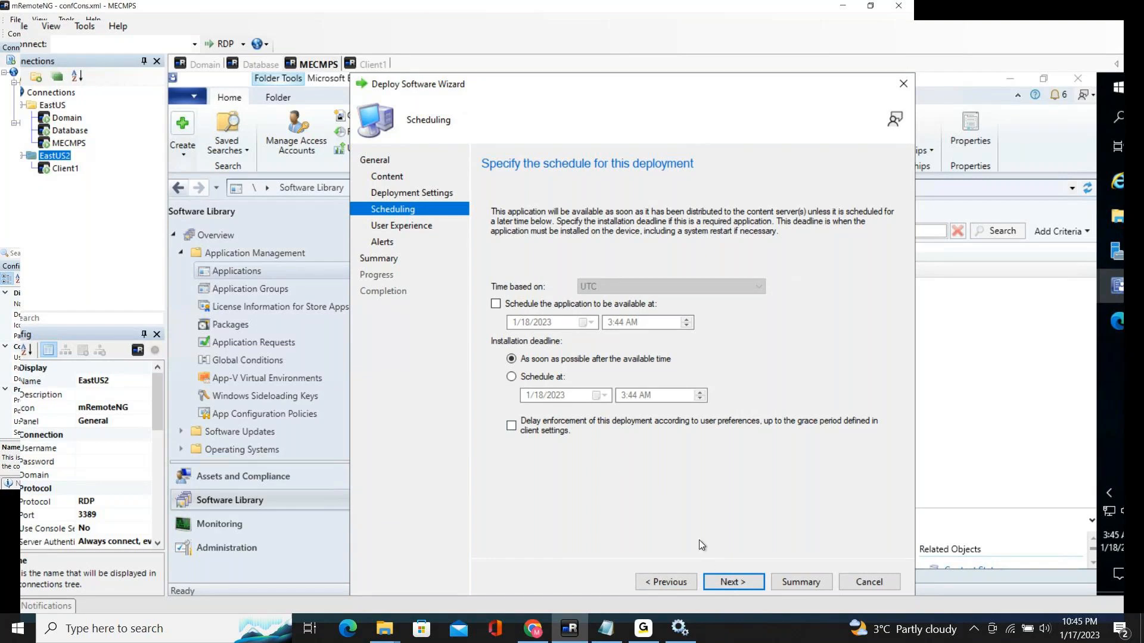
click(731, 582)
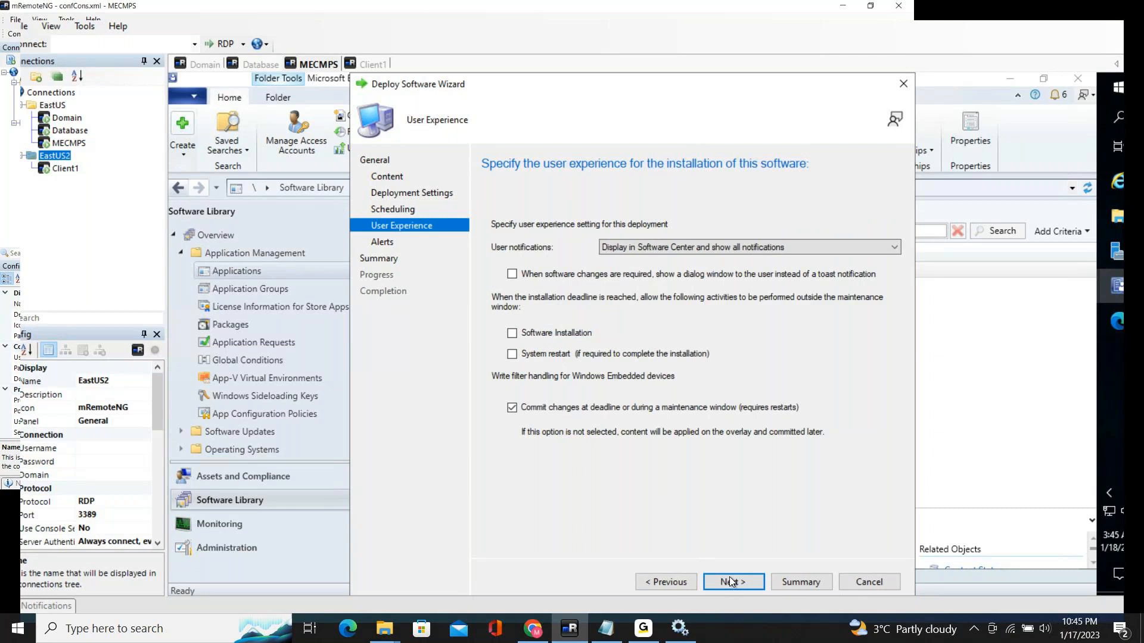
click(731, 582)
click(749, 585)
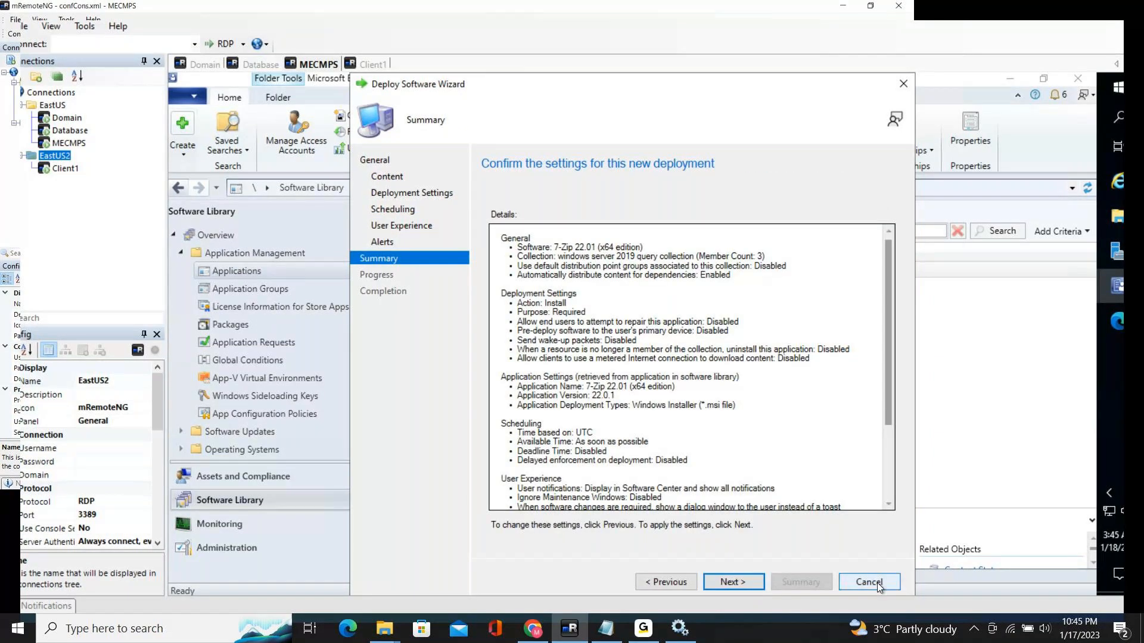
click(840, 581)
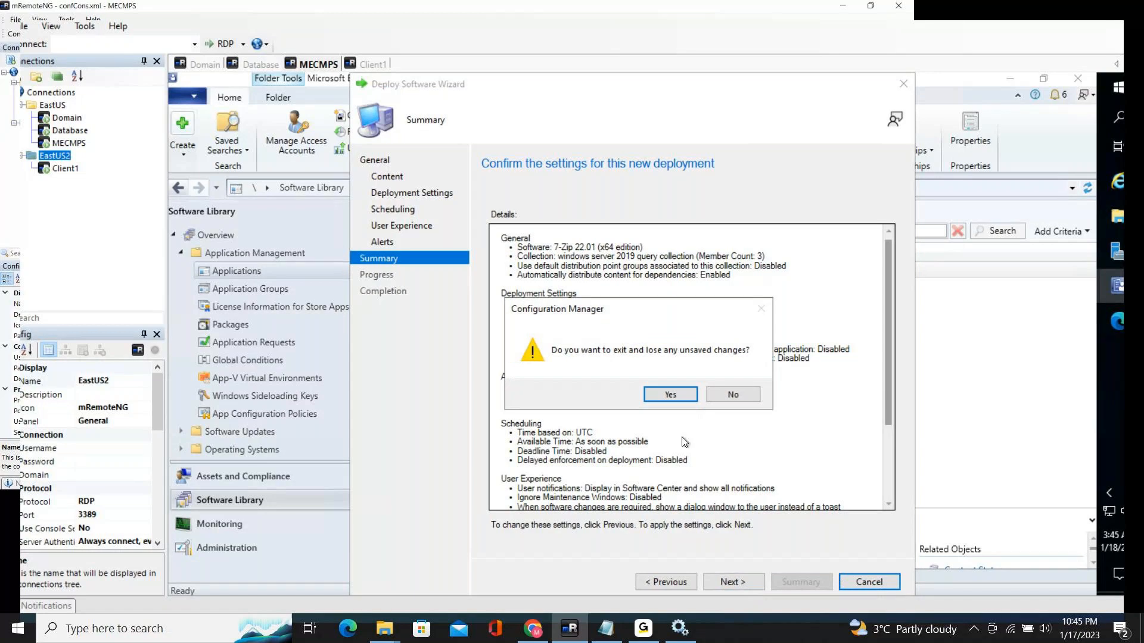
click(733, 394)
click(745, 582)
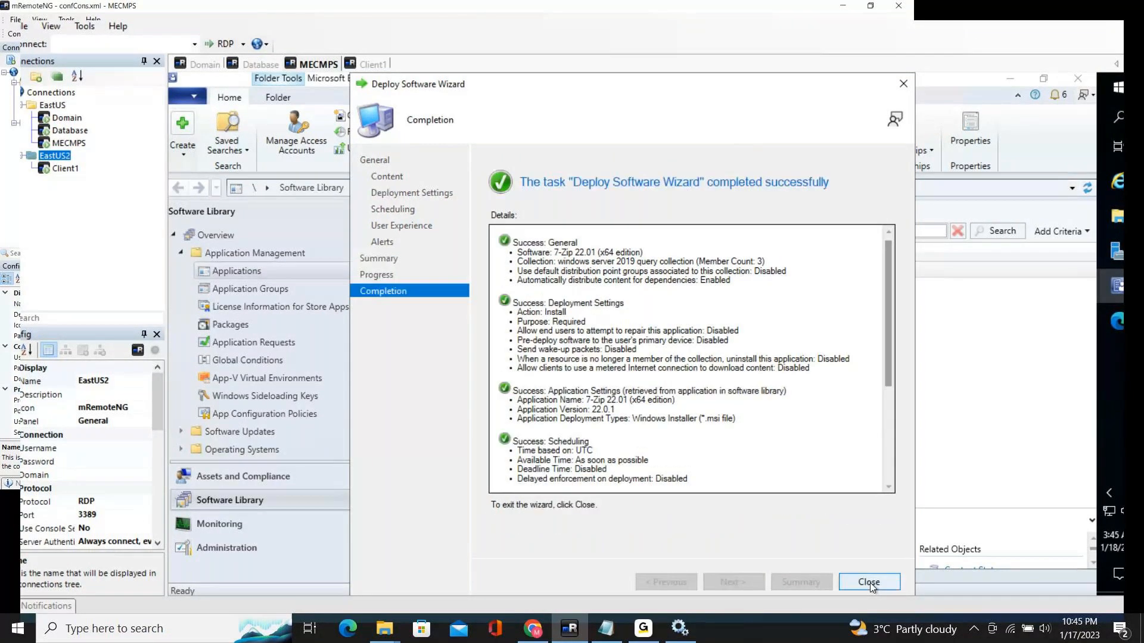
click(869, 582)
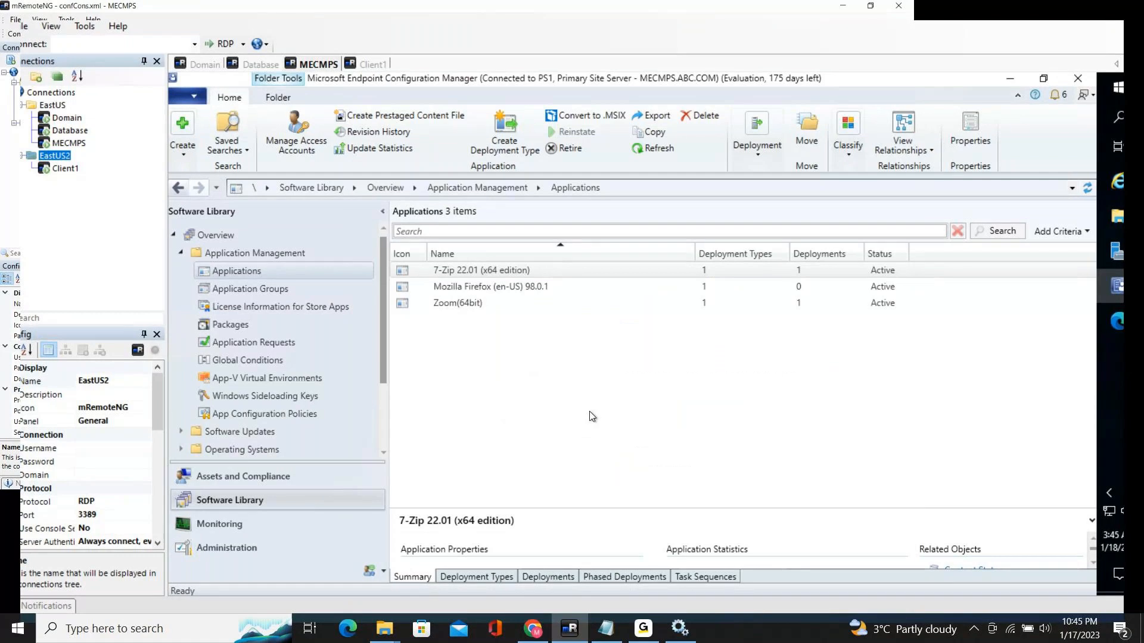
Step: Review the 7-Zip application's deployments, look at the Domain session and return to 7-Zip in the MECMPS session
click(554, 272)
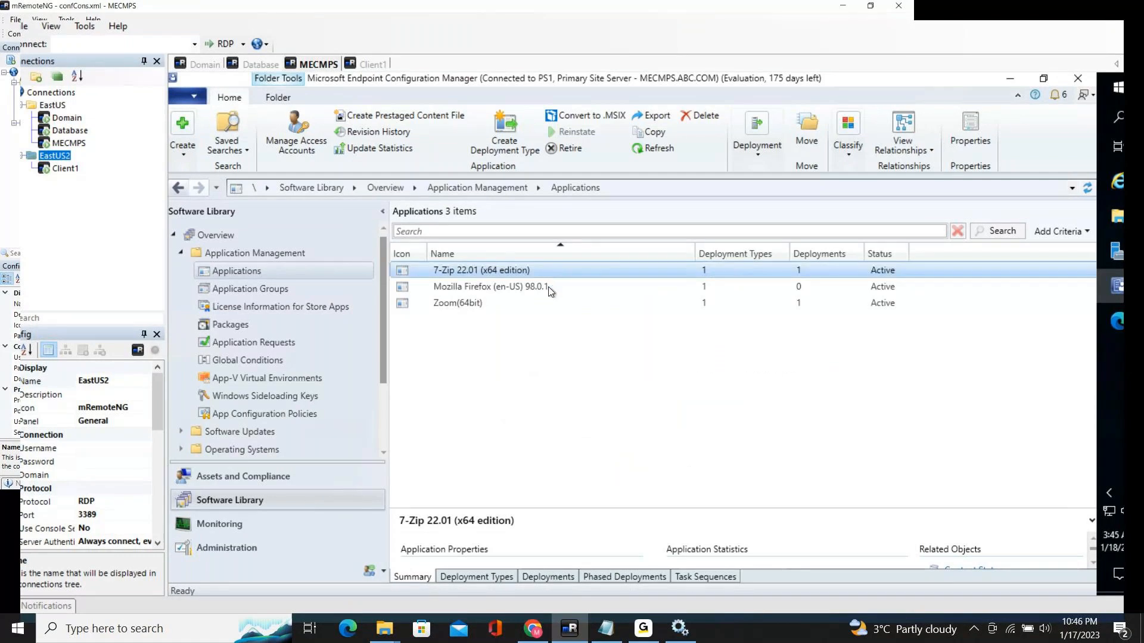
click(548, 577)
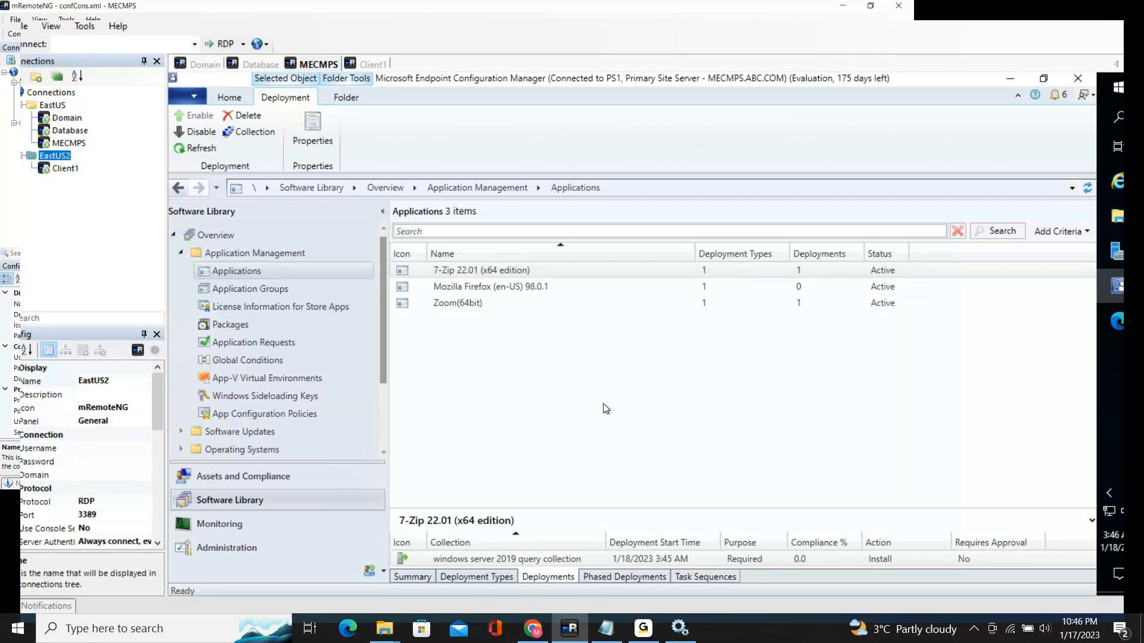
click(257, 69)
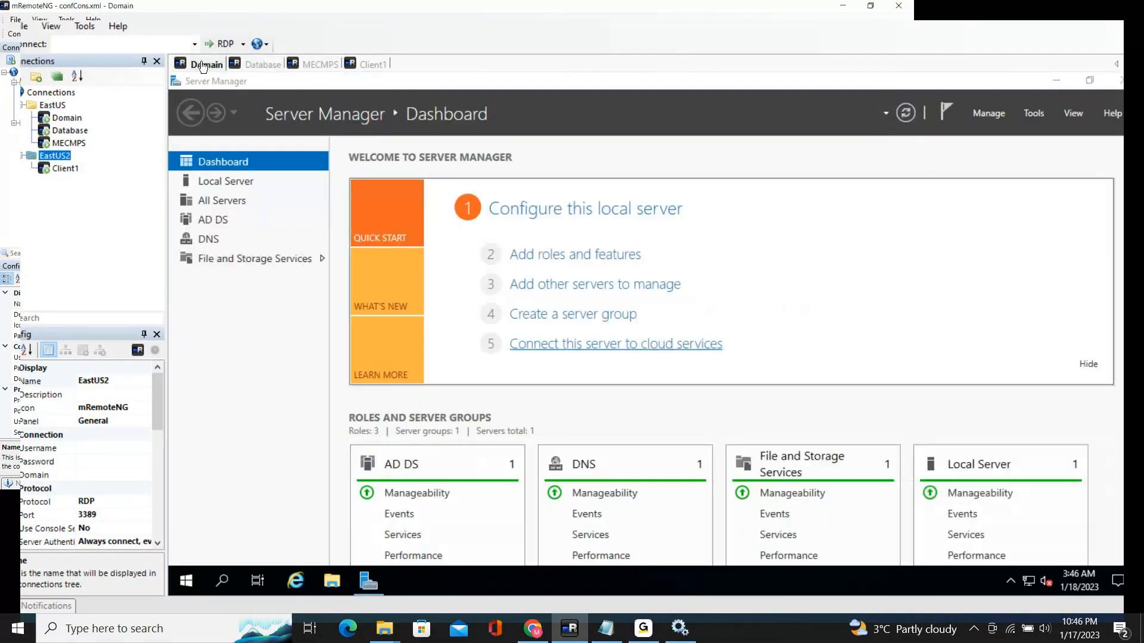
click(315, 64)
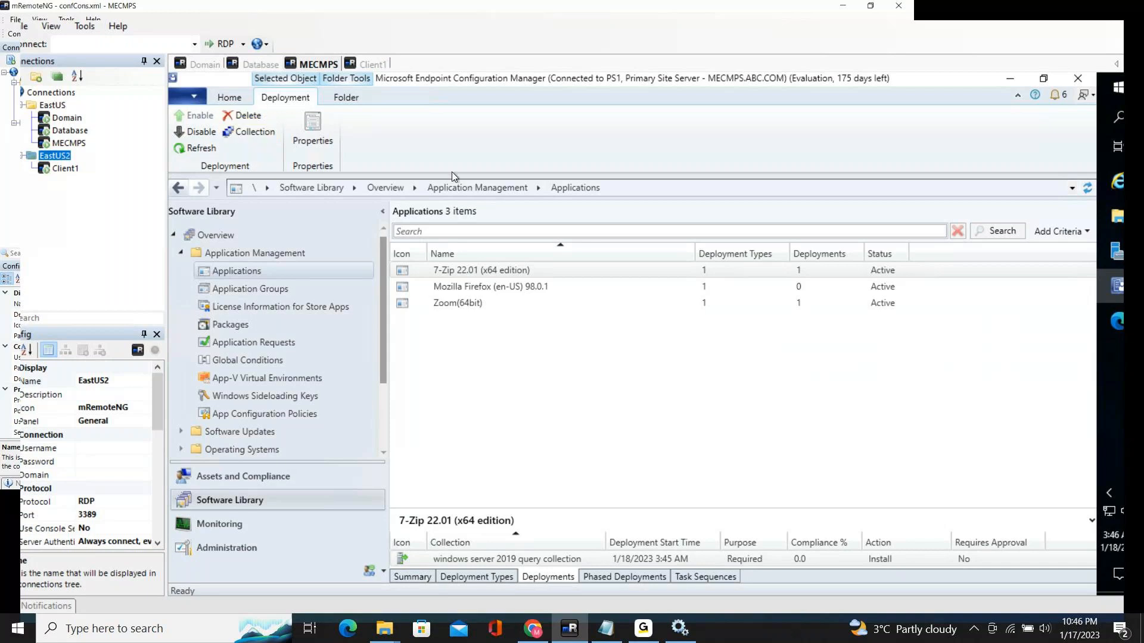
click(531, 273)
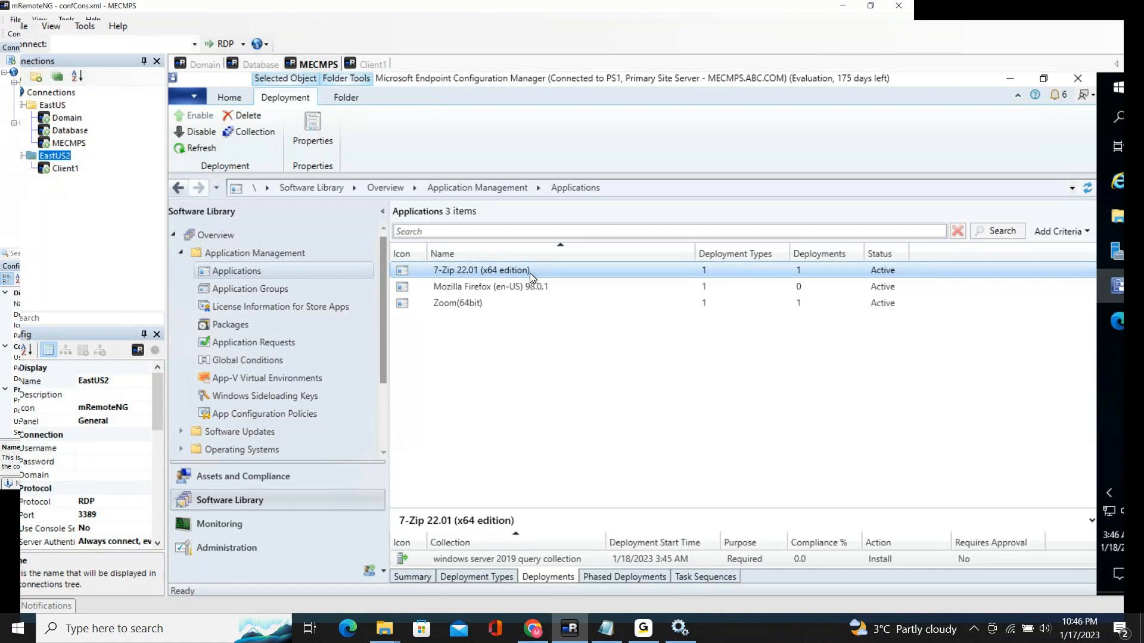
Step: Send a Download Computer Policy client notification to the windows server 2019 query collection device collection
click(301, 479)
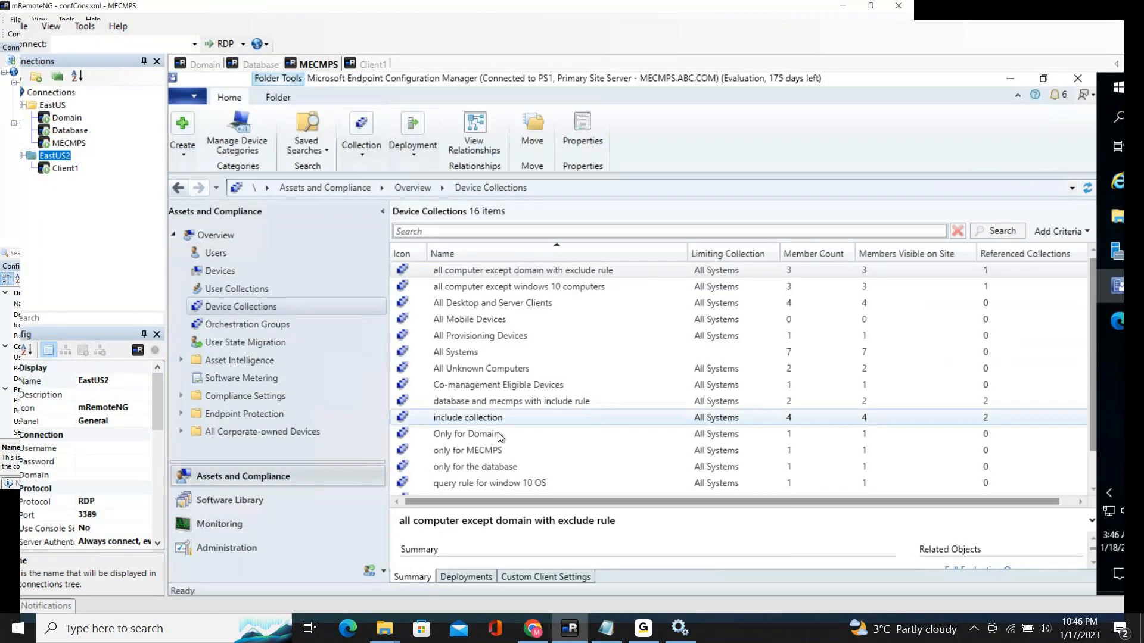
scroll(498, 432, down, 1)
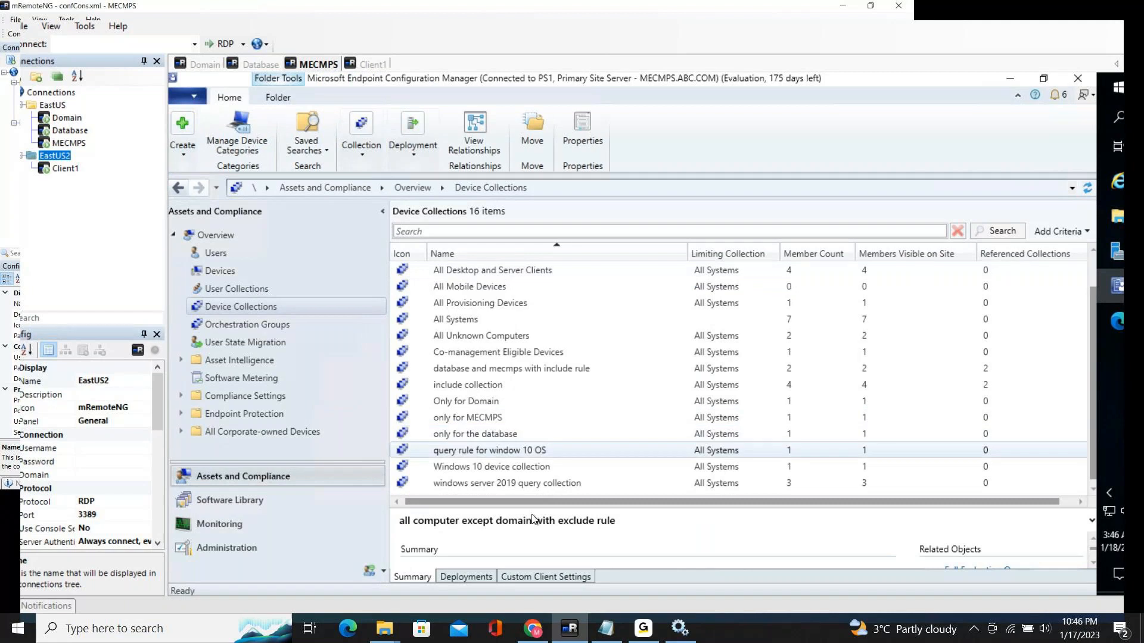
click(534, 484)
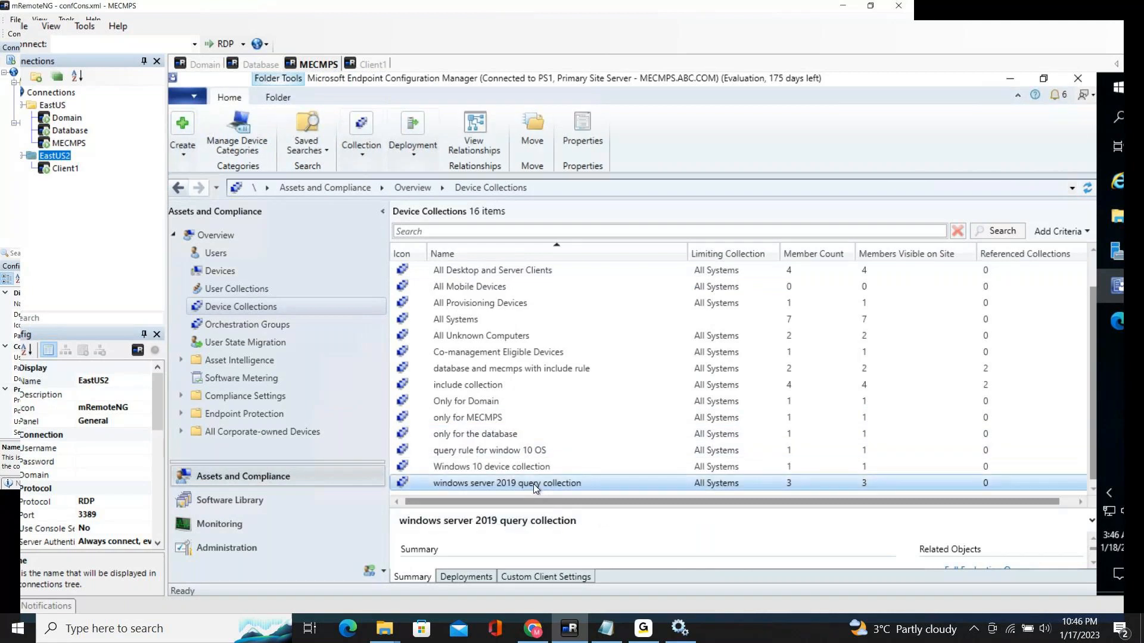
right_click(501, 484)
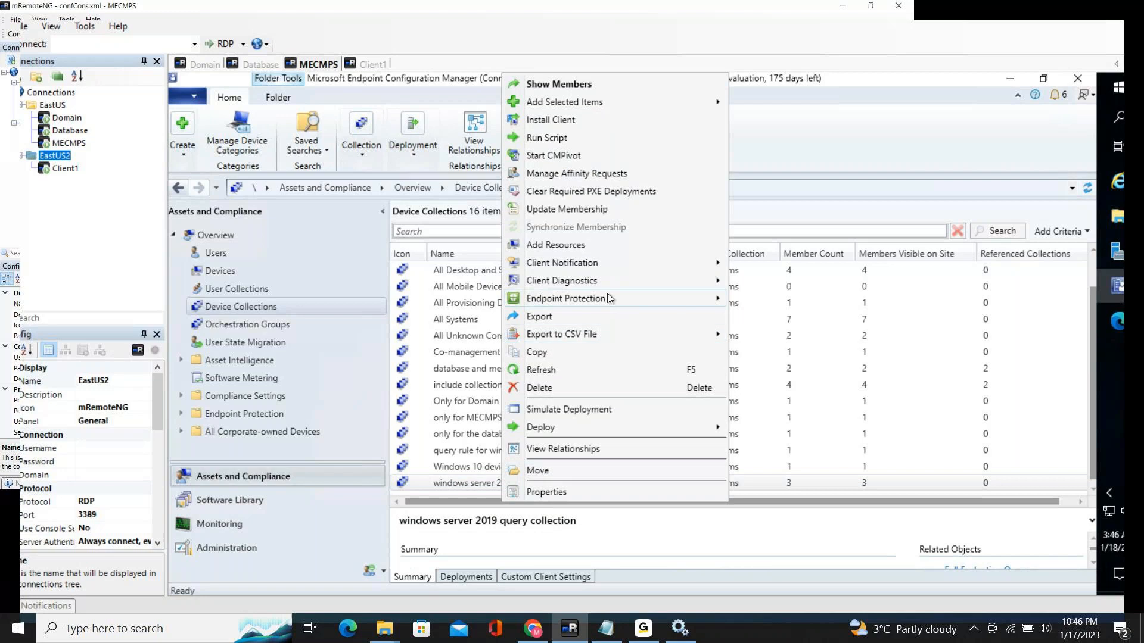
mouse_move(606, 280)
mouse_move(607, 262)
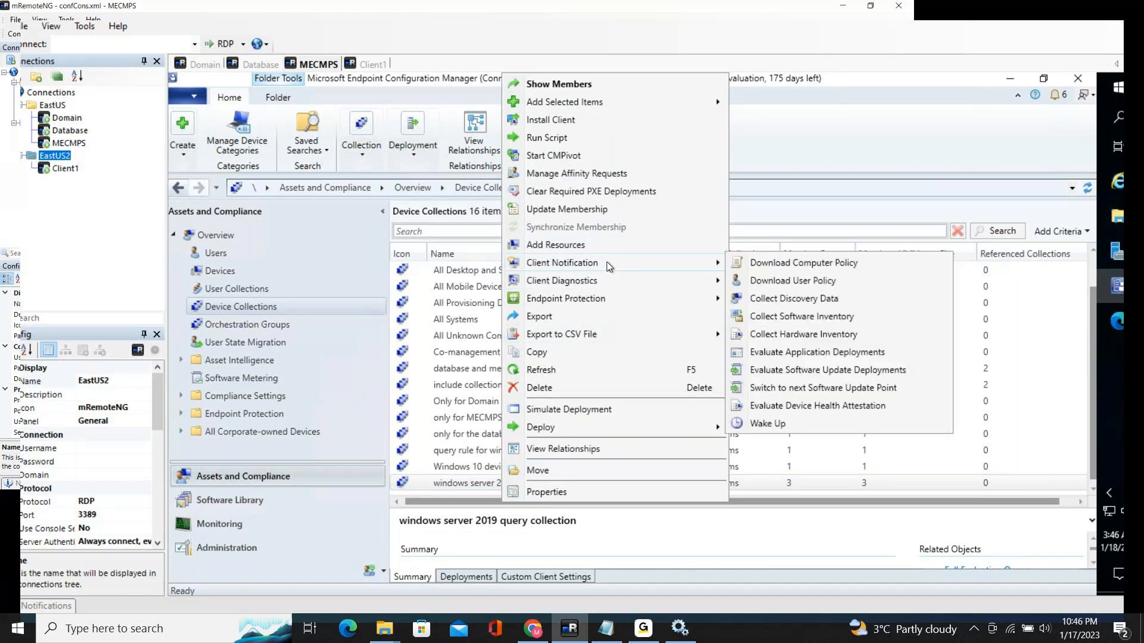
click(840, 265)
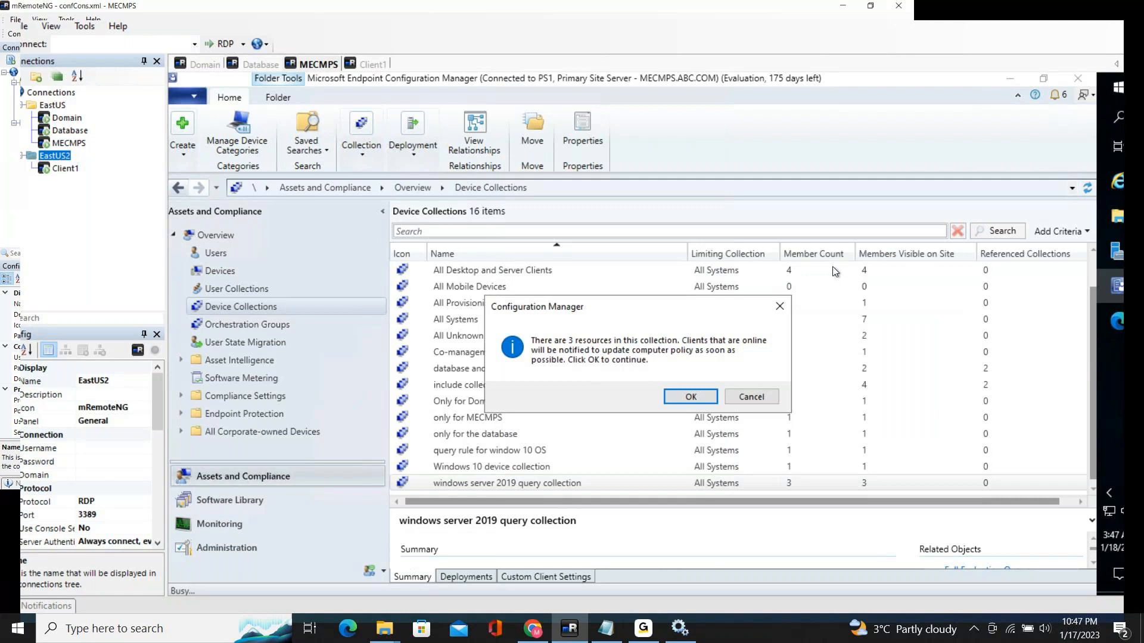
click(694, 397)
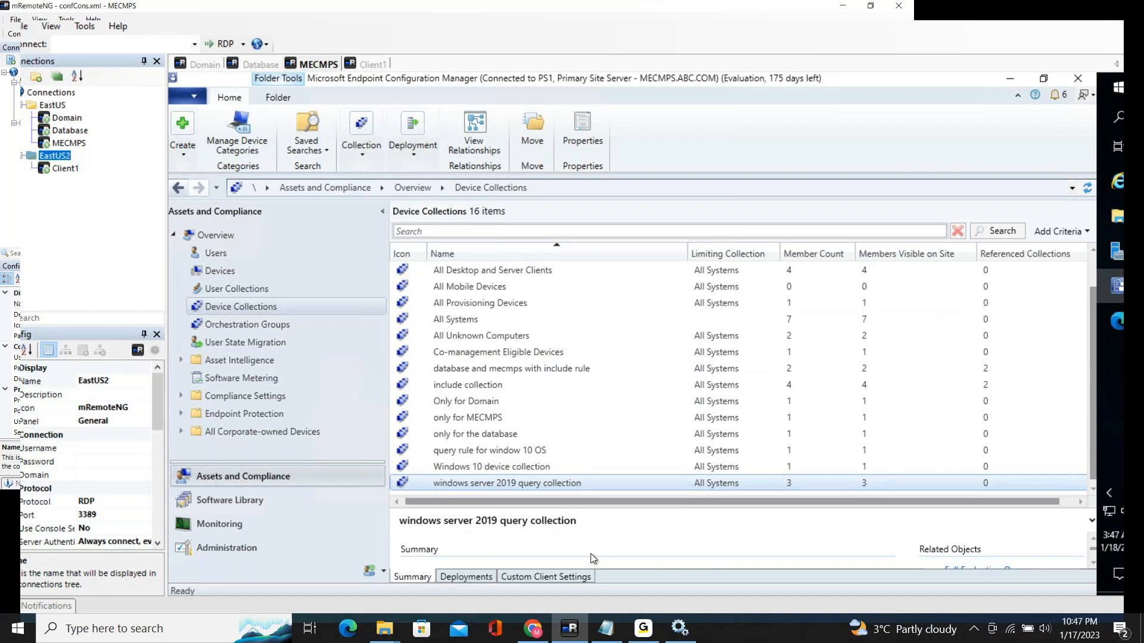
Step: In the Notepad topic notes, enter "msi application deployment in aproval mode" as item 4, save the file and return to the MECMPS session
click(621, 632)
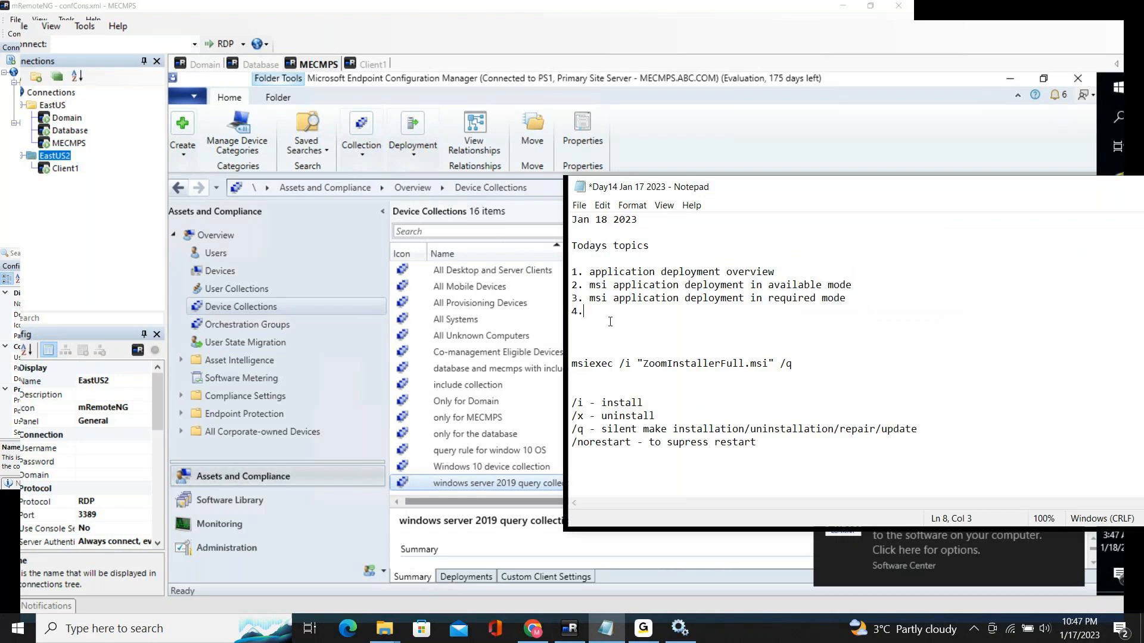
text(msi application in ra)
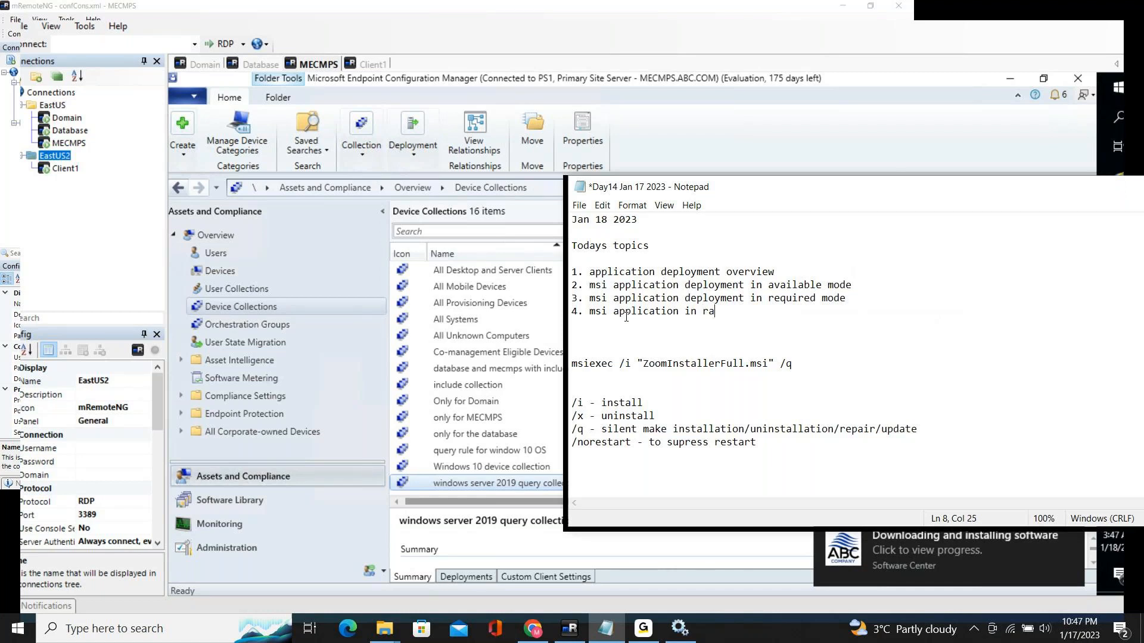
key(BackSpace)
key(BackSpace)
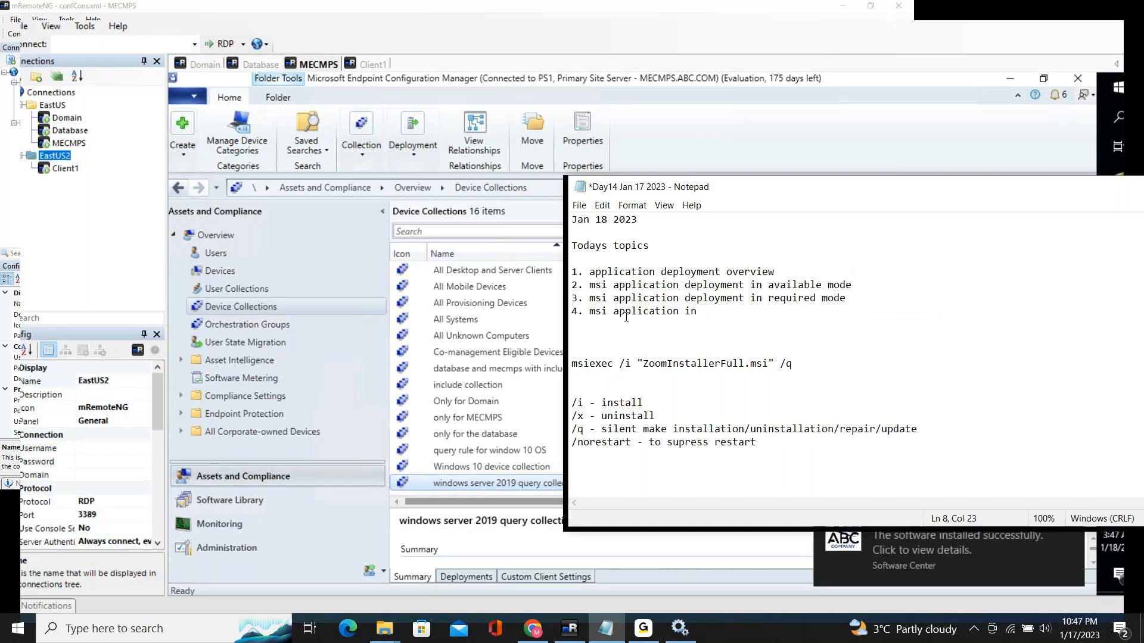
key(BackSpace)
key(BackSpace)
text(deployme)
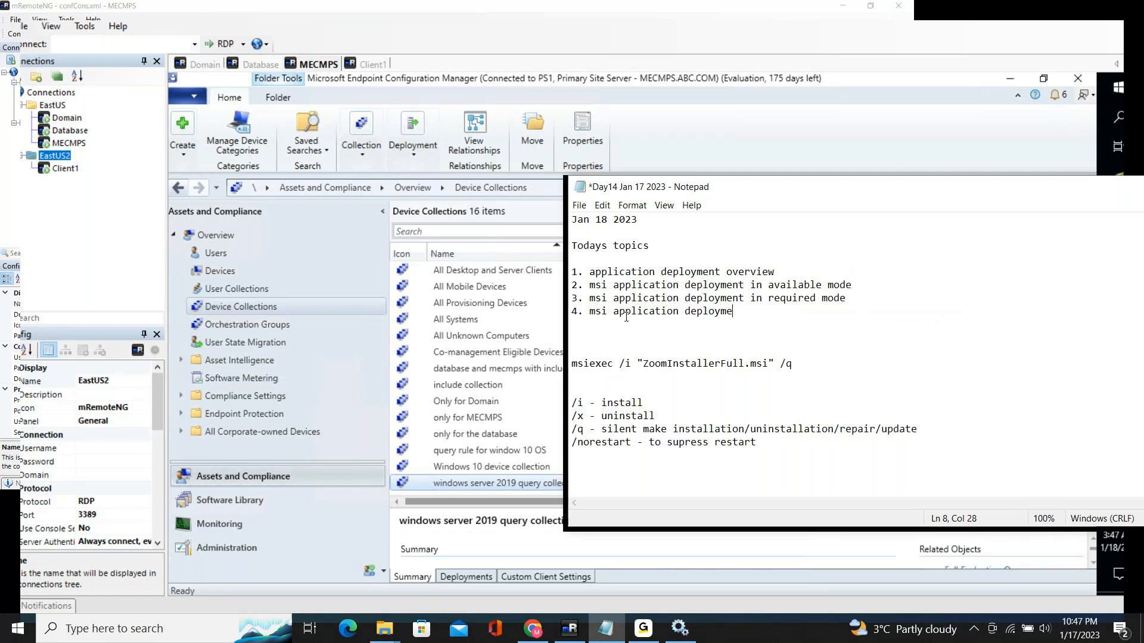
text(nt in aproval mode)
click(579, 205)
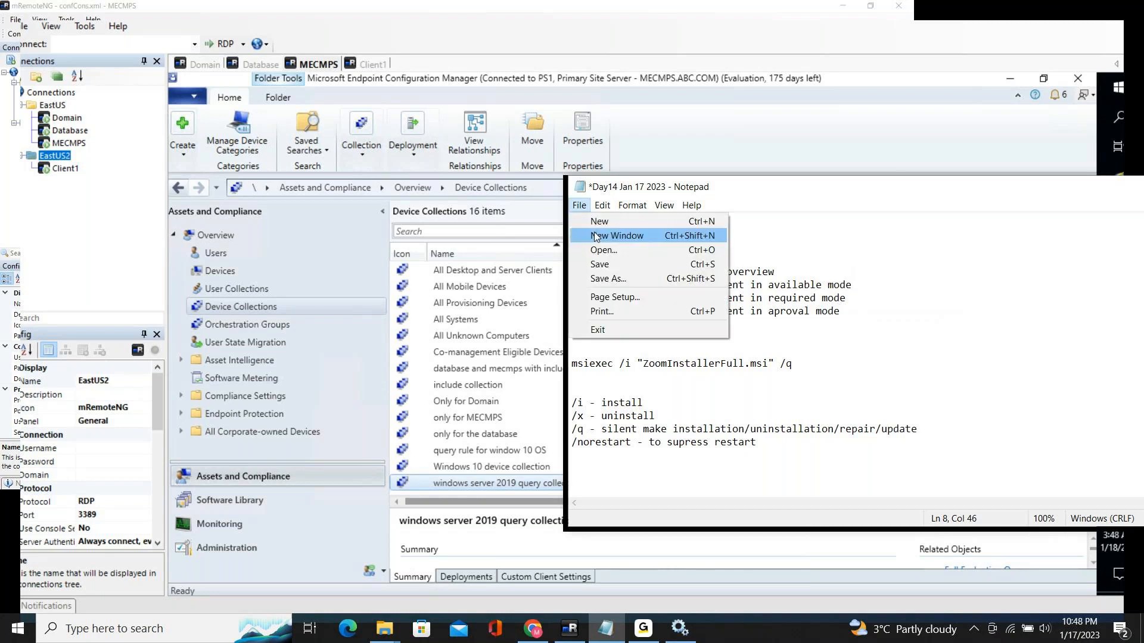
click(641, 271)
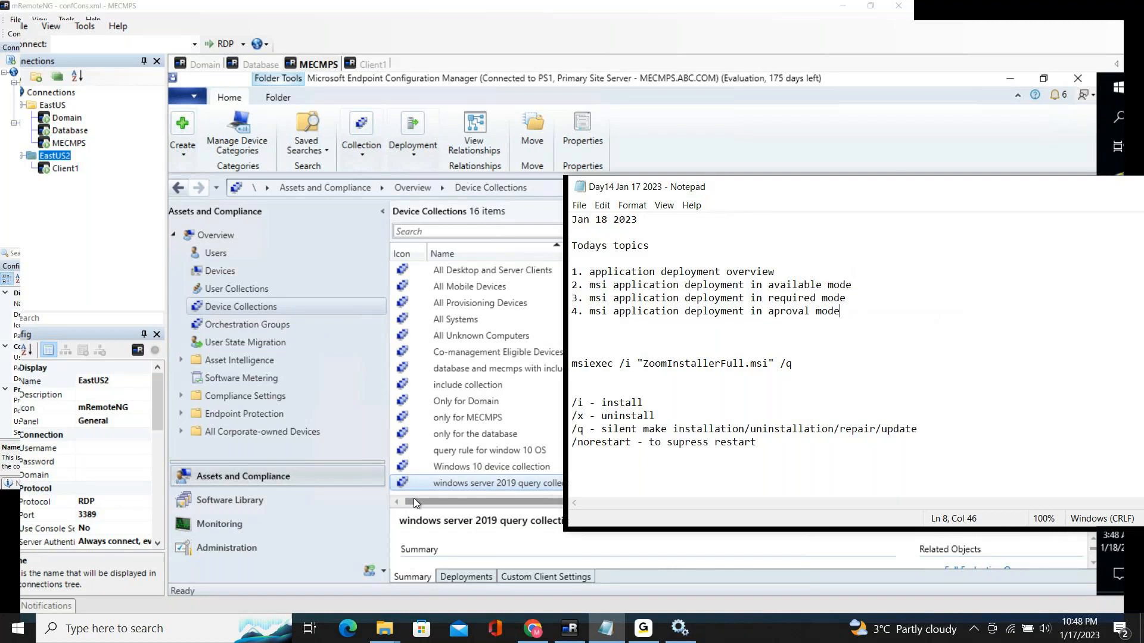
click(746, 133)
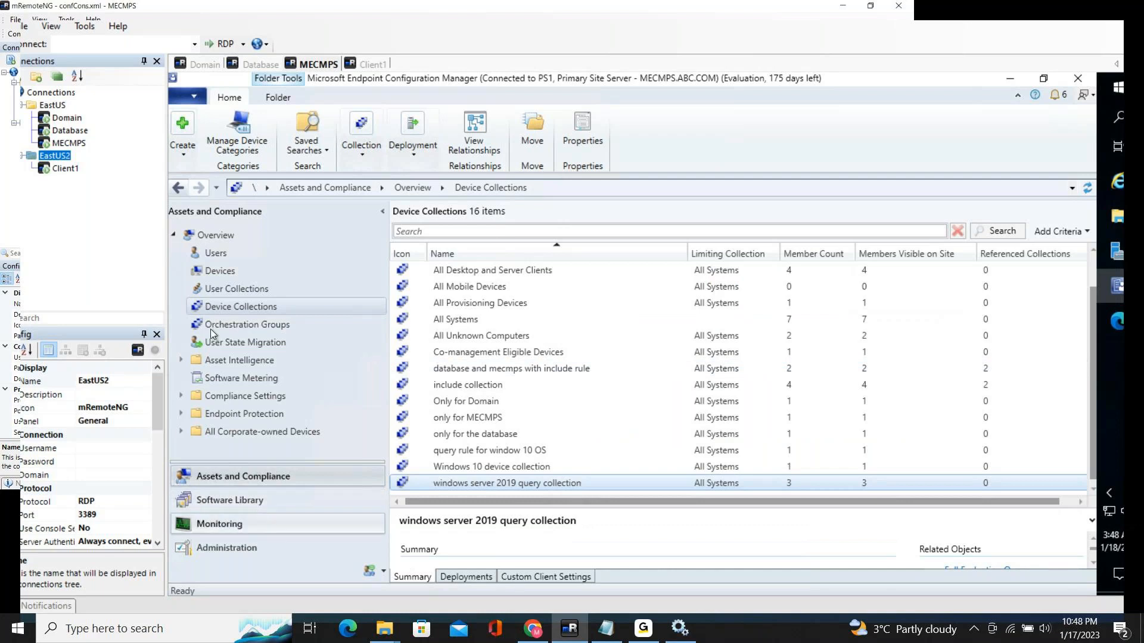
Step: Check the recently added programs on the Domain, Database and MECMPS servers for the 7-Zip installation
click(220, 67)
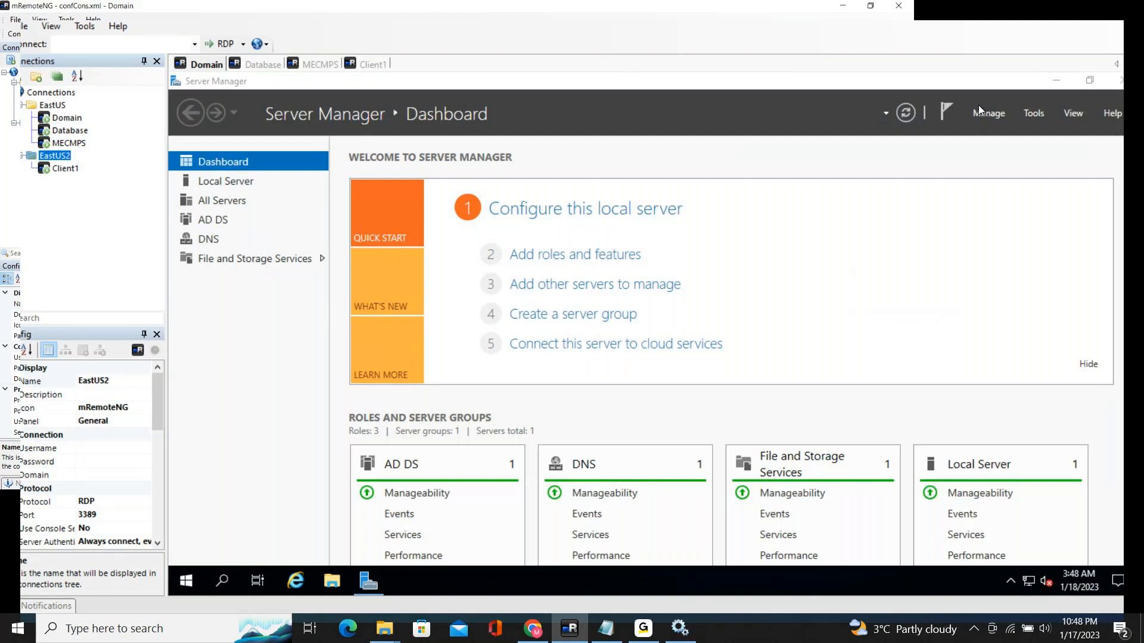
click(1055, 79)
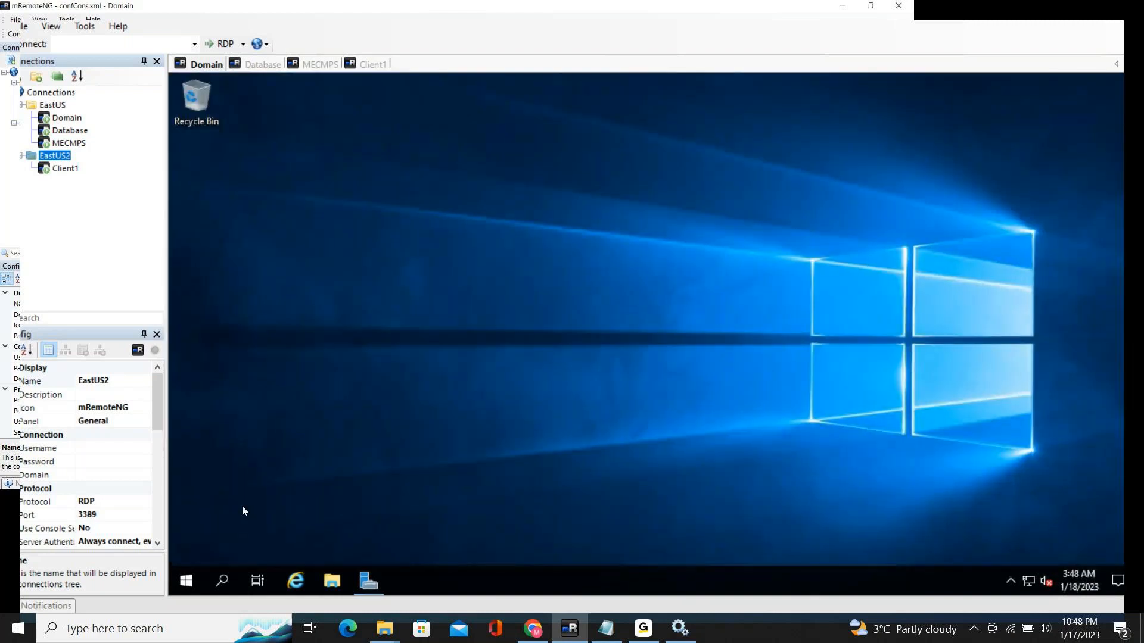
click(191, 577)
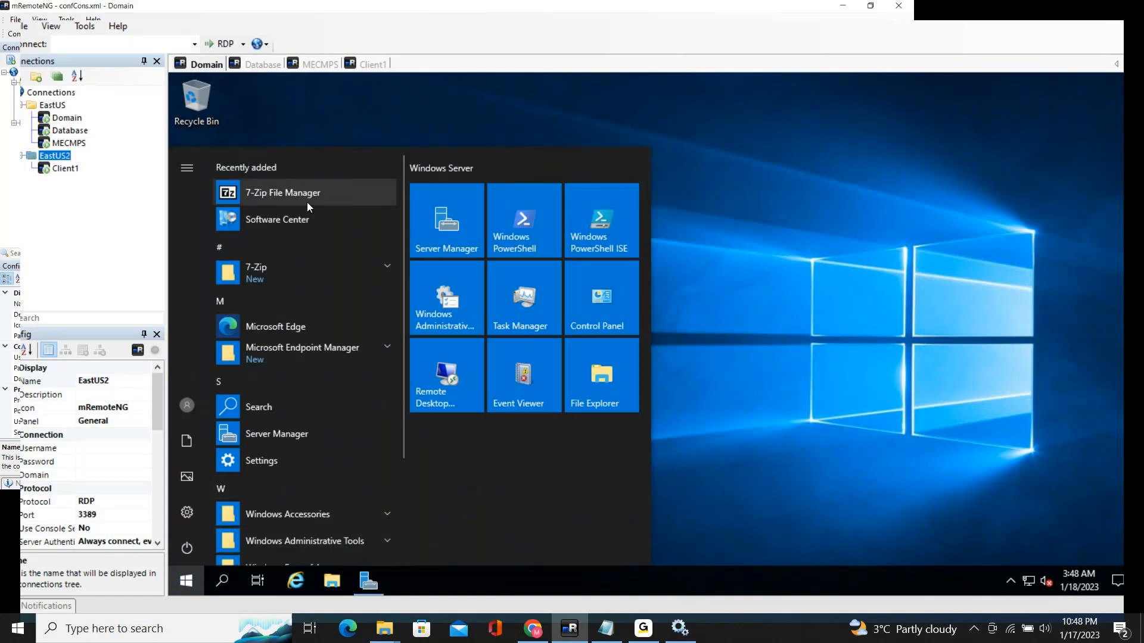
click(798, 337)
click(258, 65)
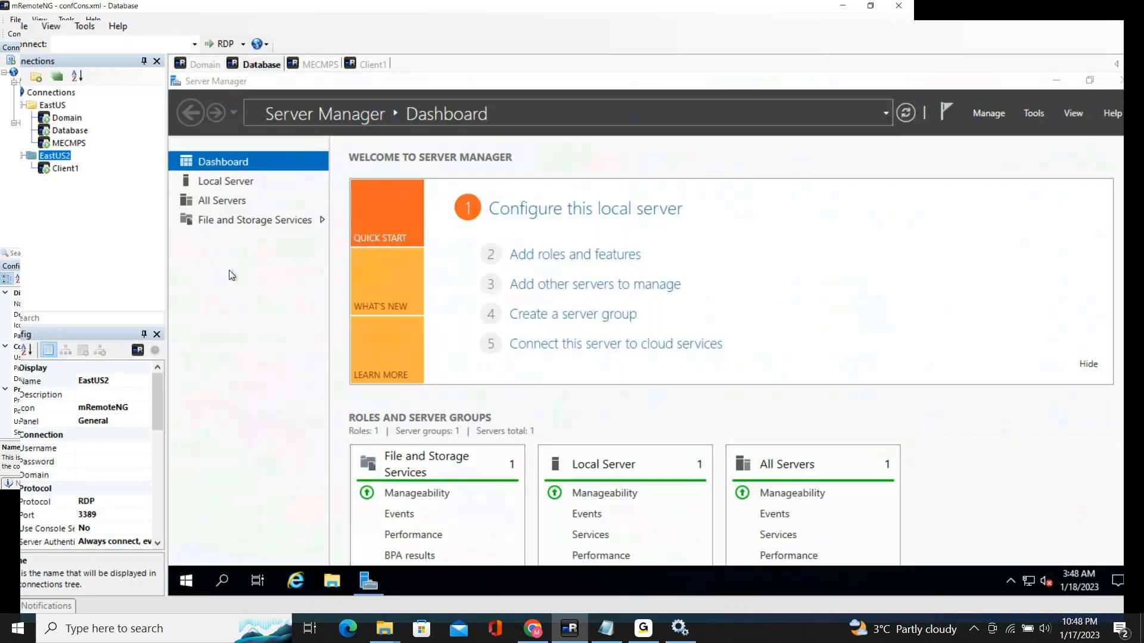
click(185, 578)
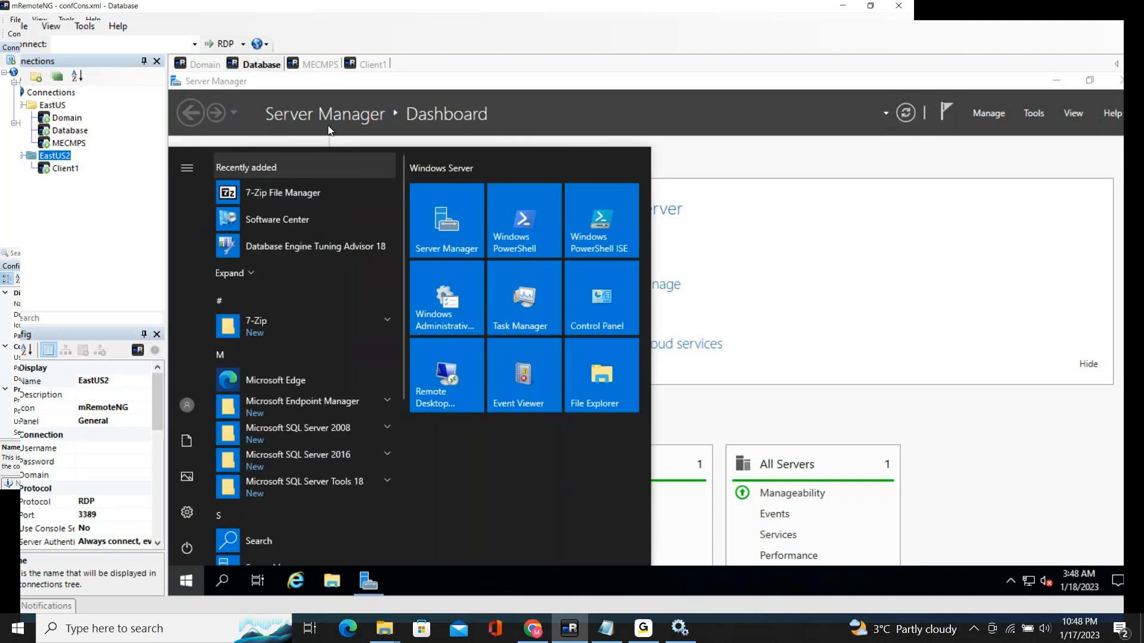
click(315, 65)
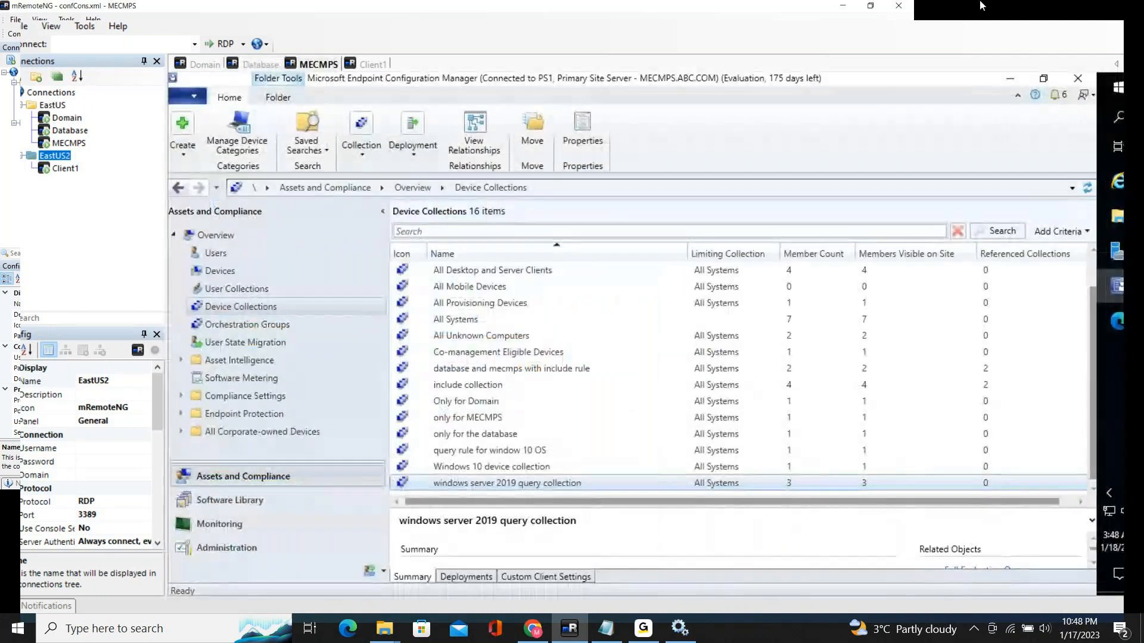
click(1118, 88)
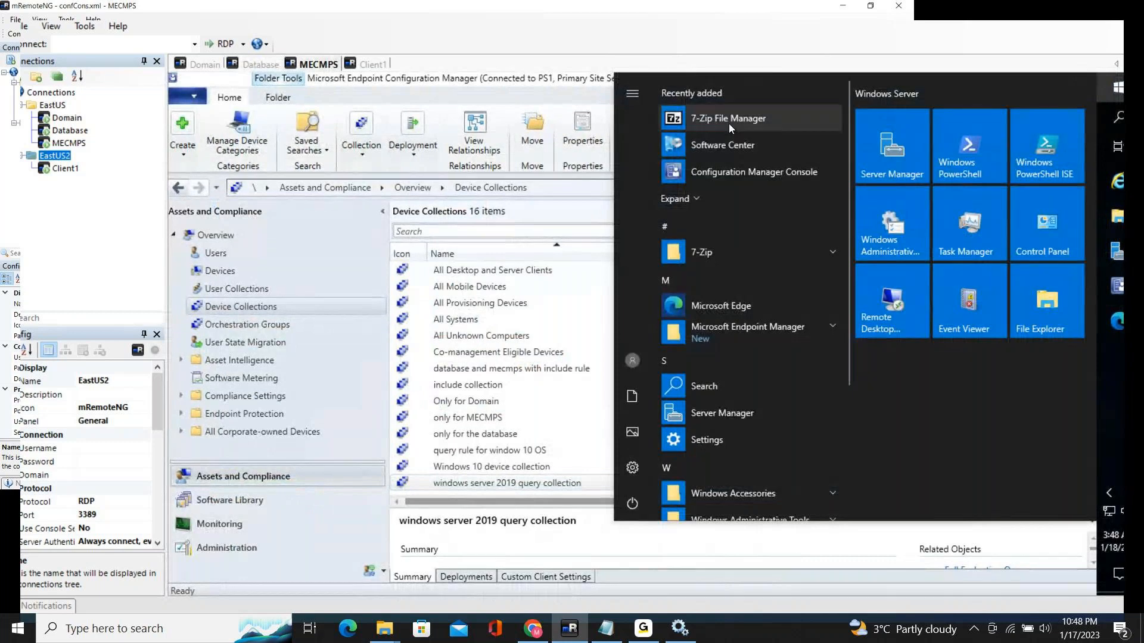
click(1127, 90)
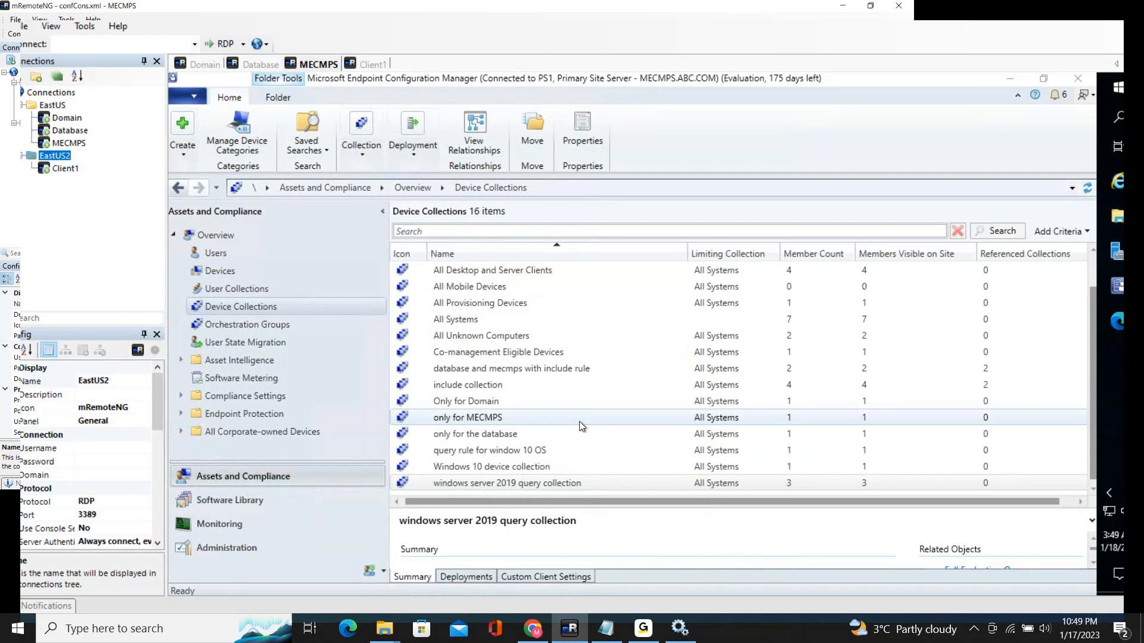
Step: Start deploying Mozilla Firefox (en-US) 98.0.1 from the Software Library and target the user collection All Users
click(209, 505)
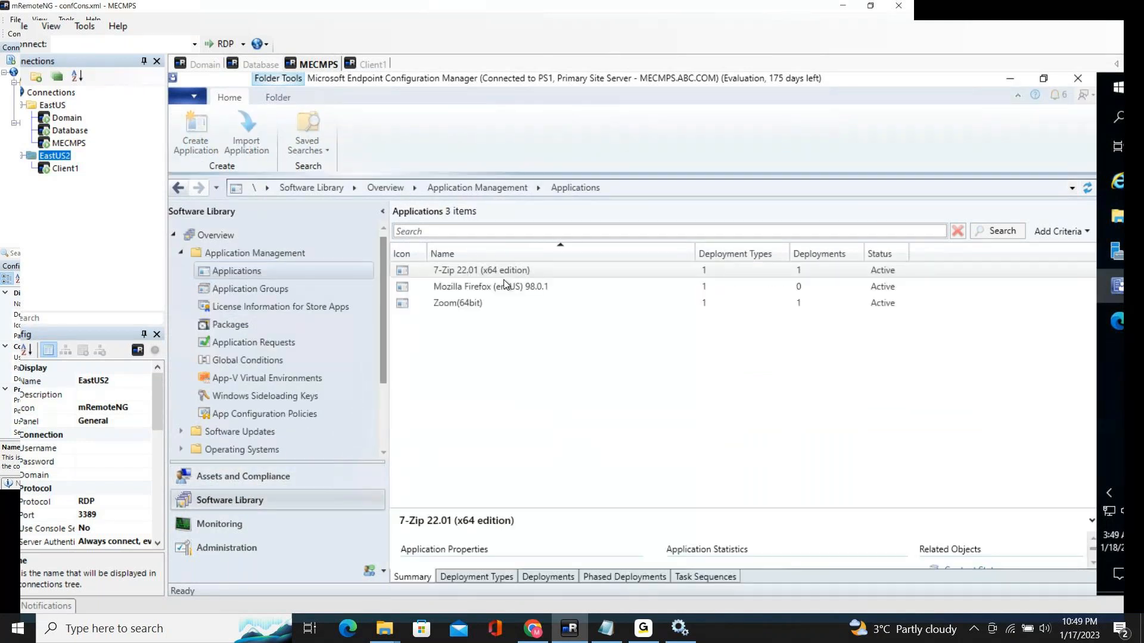
click(493, 297)
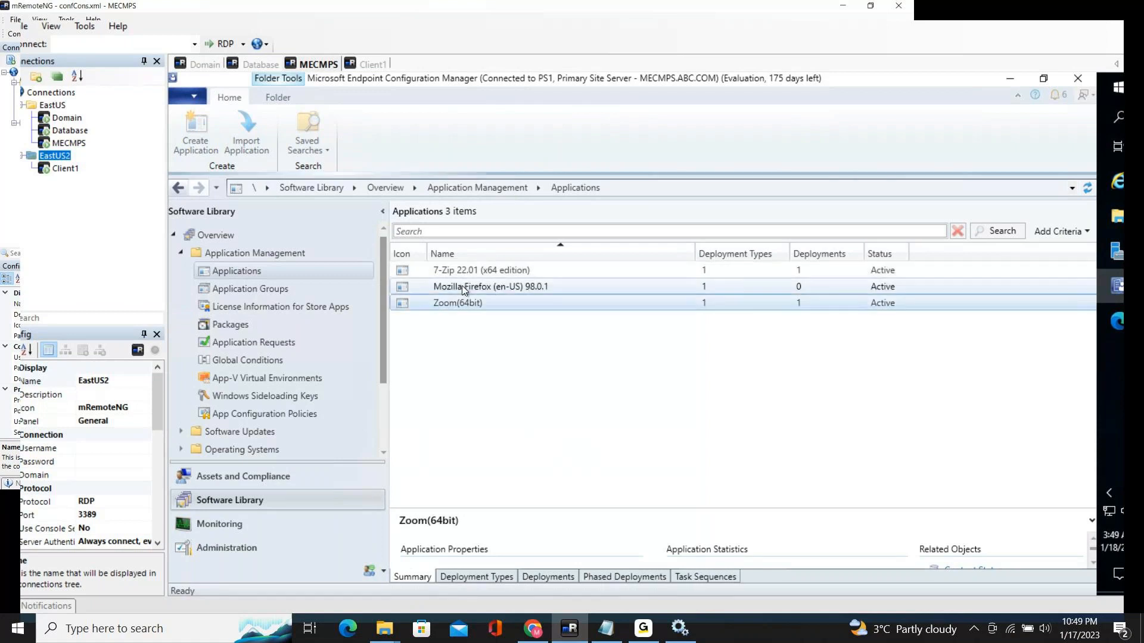
click(463, 286)
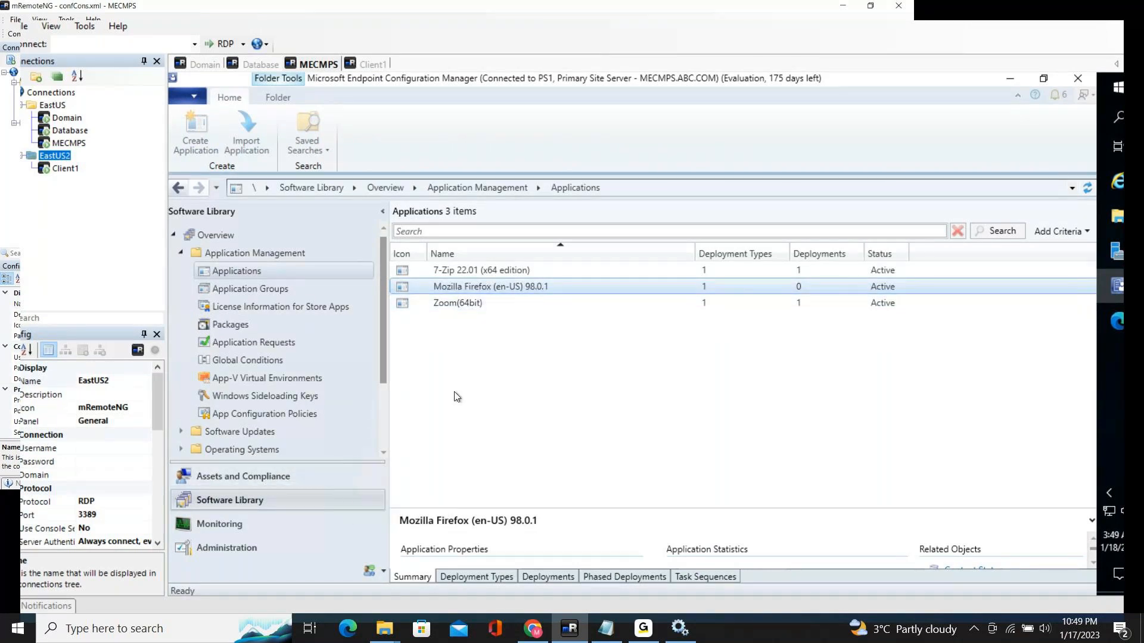
right_click(488, 295)
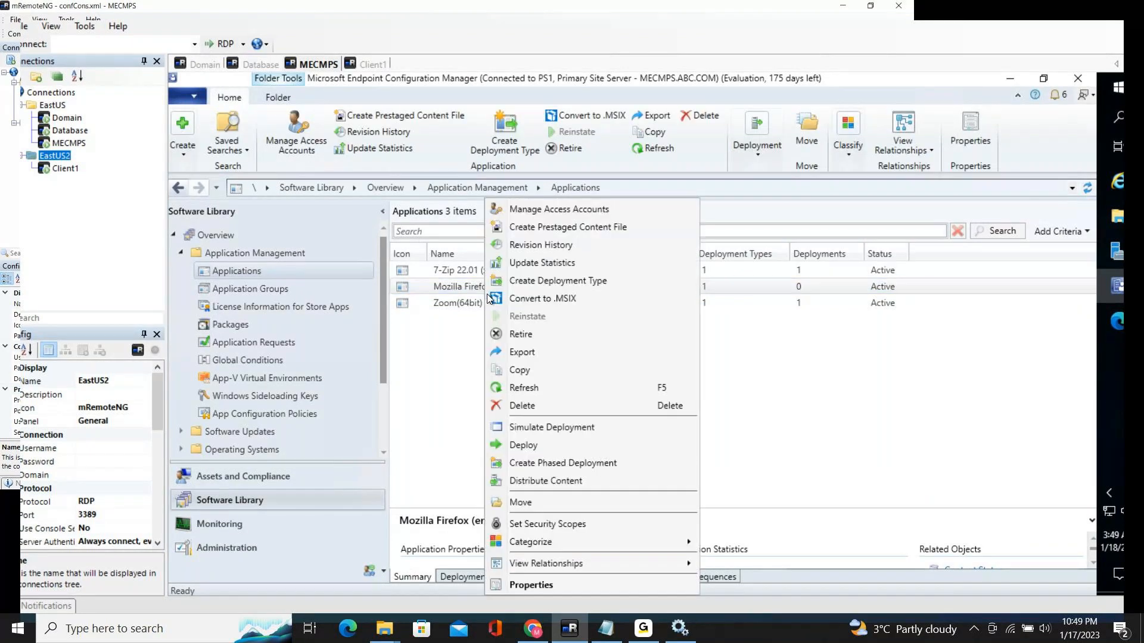
click(541, 446)
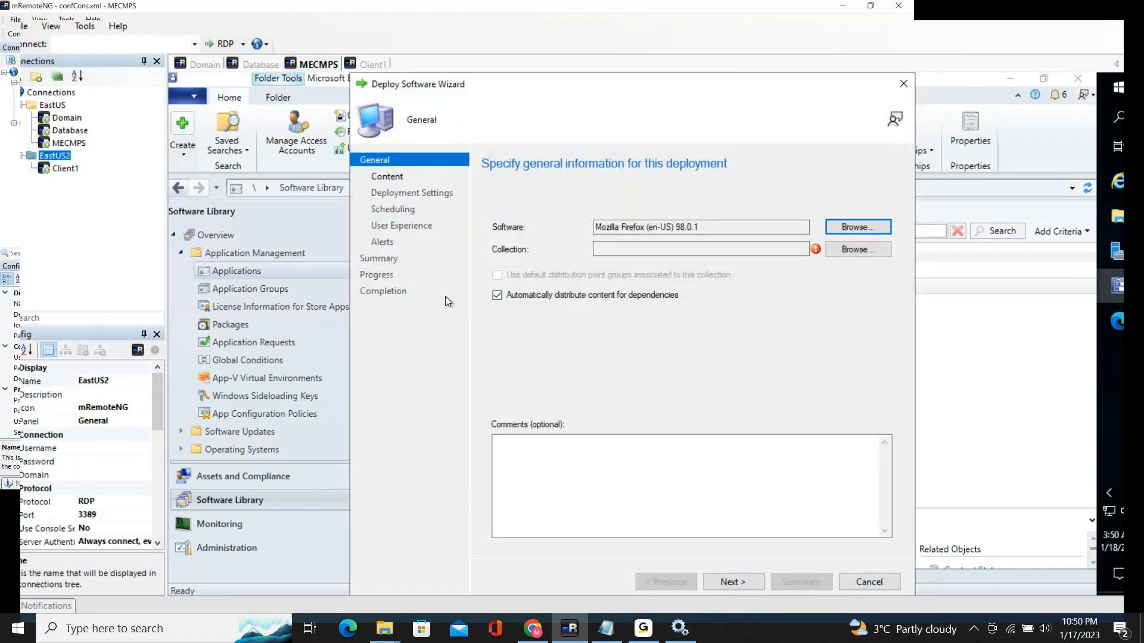
click(855, 249)
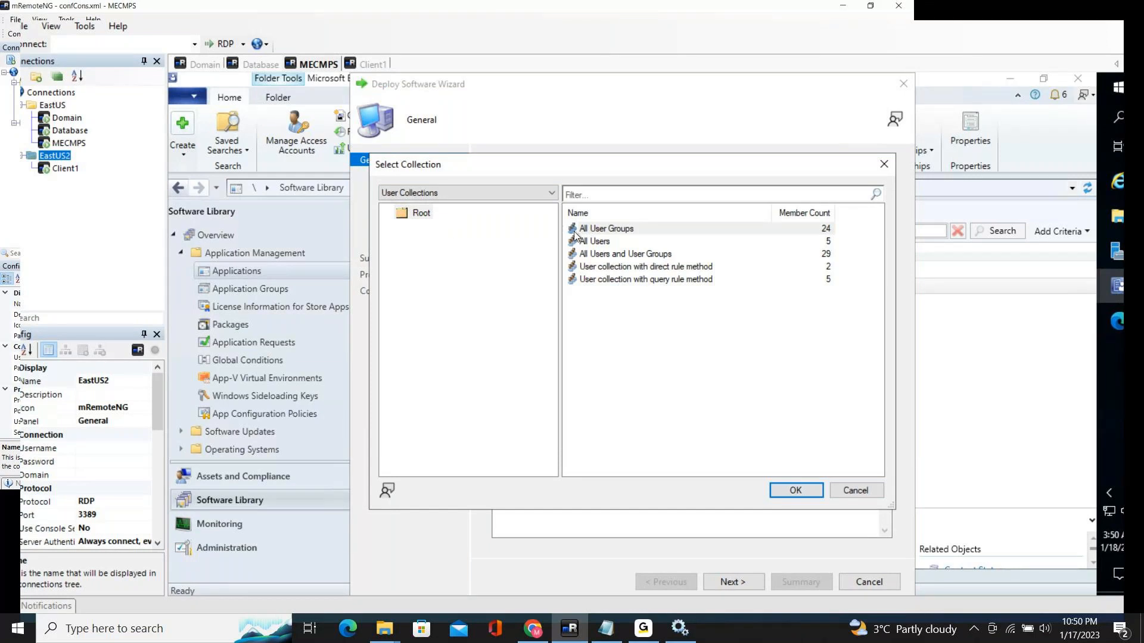
click(594, 241)
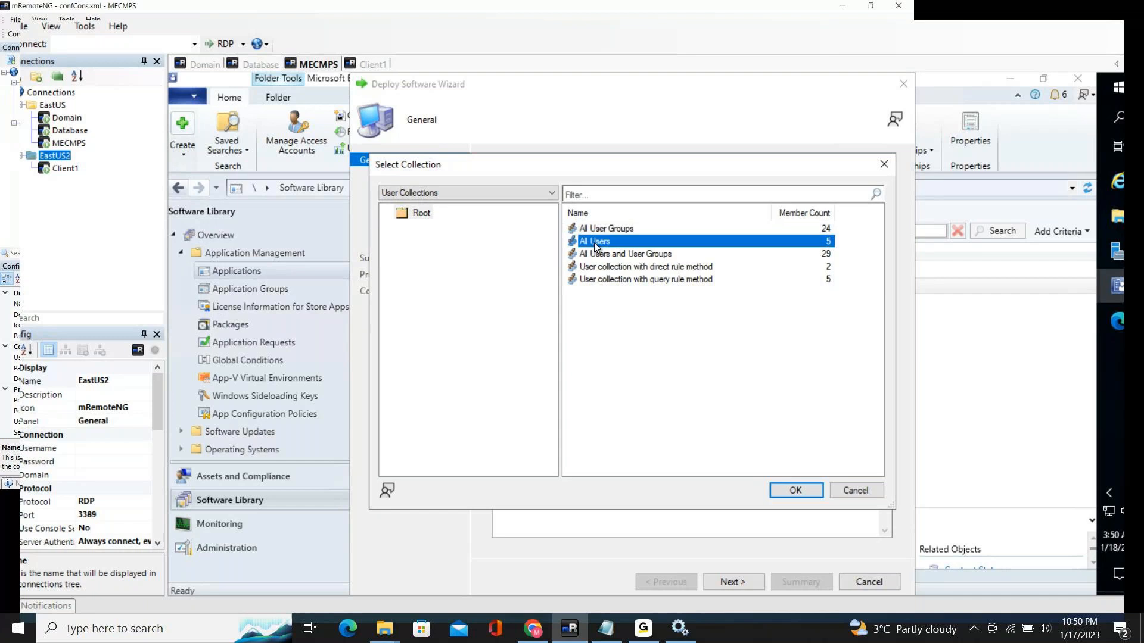
click(802, 494)
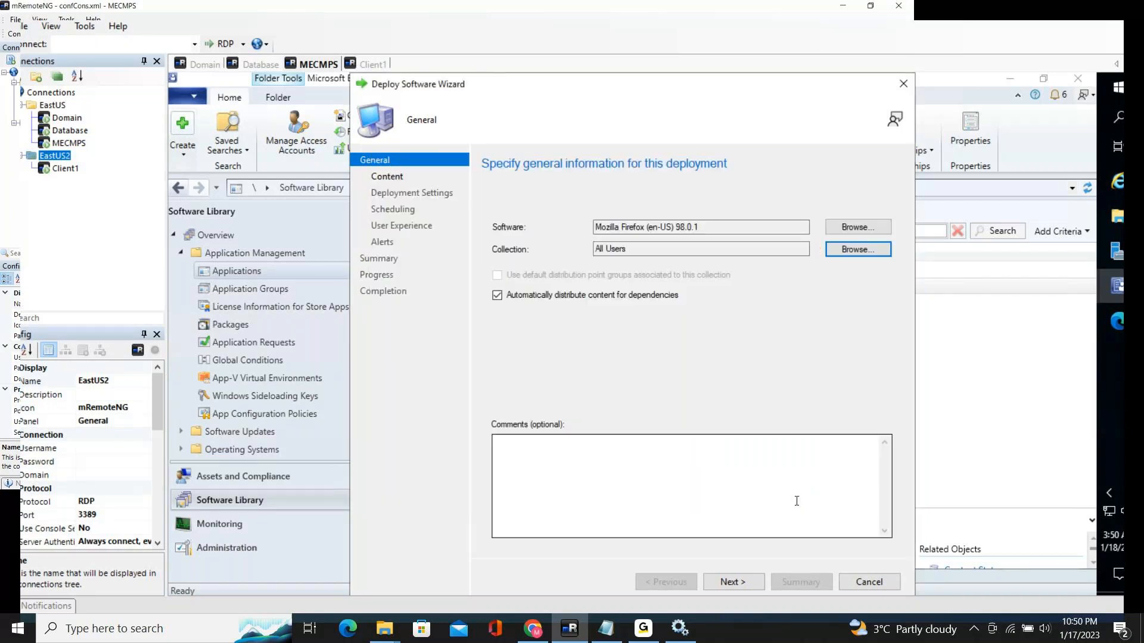
click(748, 581)
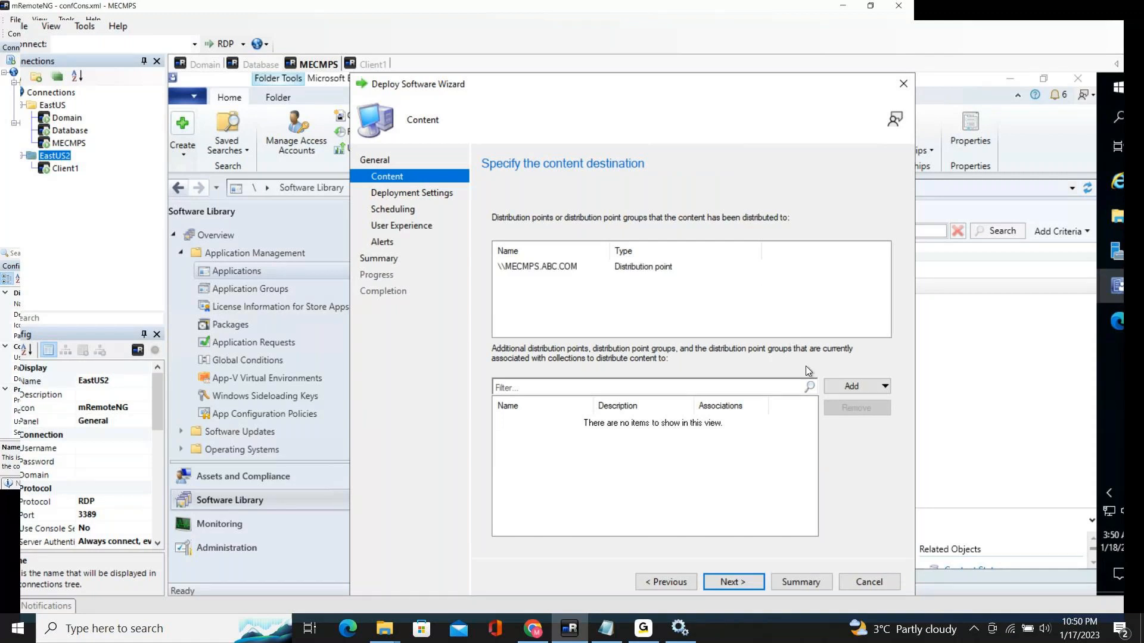
Step: Keep the existing content destination and the Available install purpose, and require administrator approval if users request the application
click(744, 582)
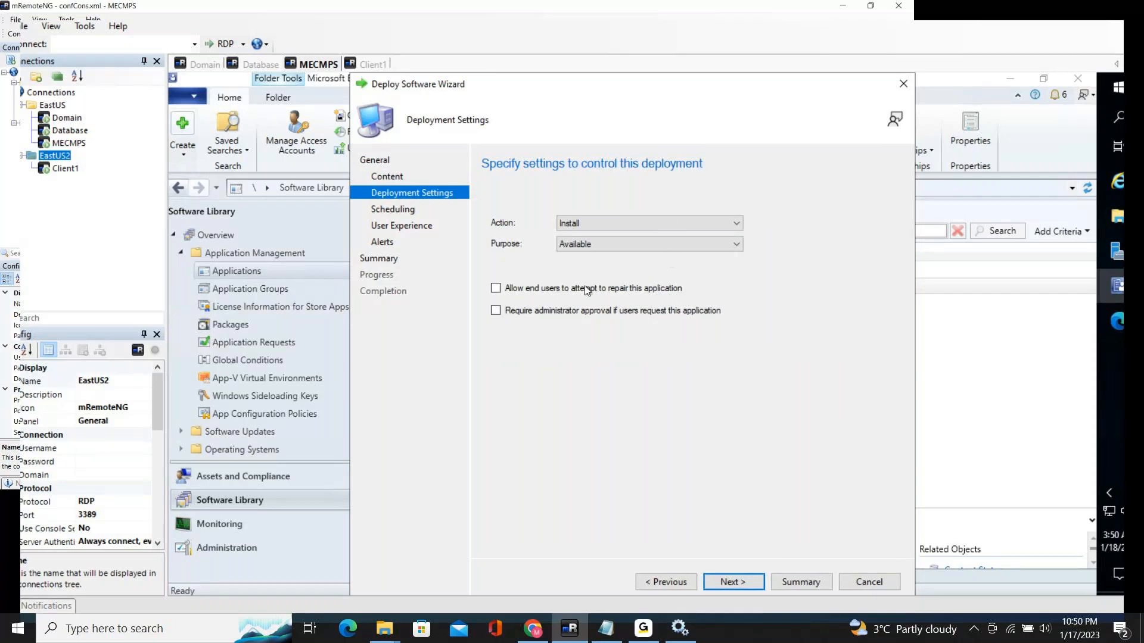
click(503, 312)
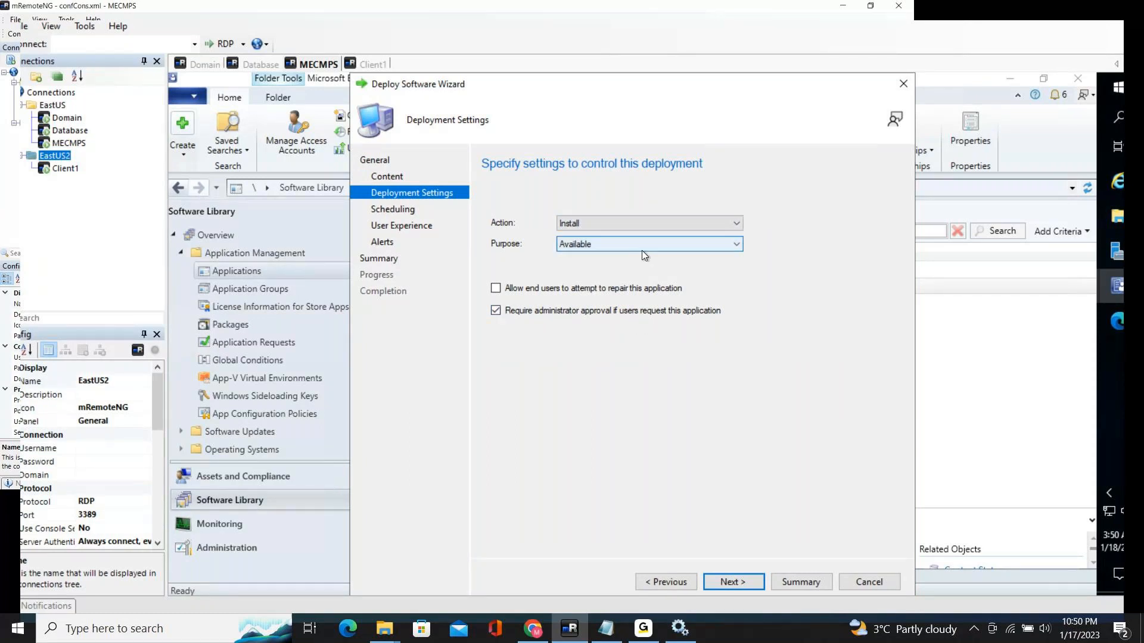
click(758, 588)
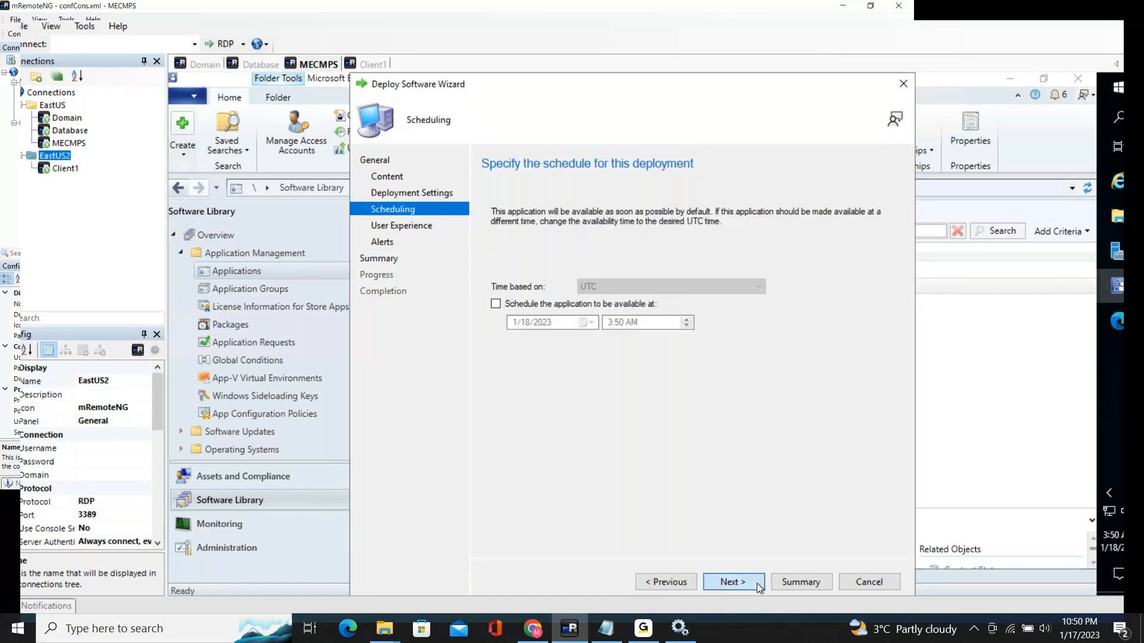
Step: Complete the Mozilla Firefox deployment with the default scheduling, user experience and alert settings, and close the wizard
click(758, 588)
click(758, 588)
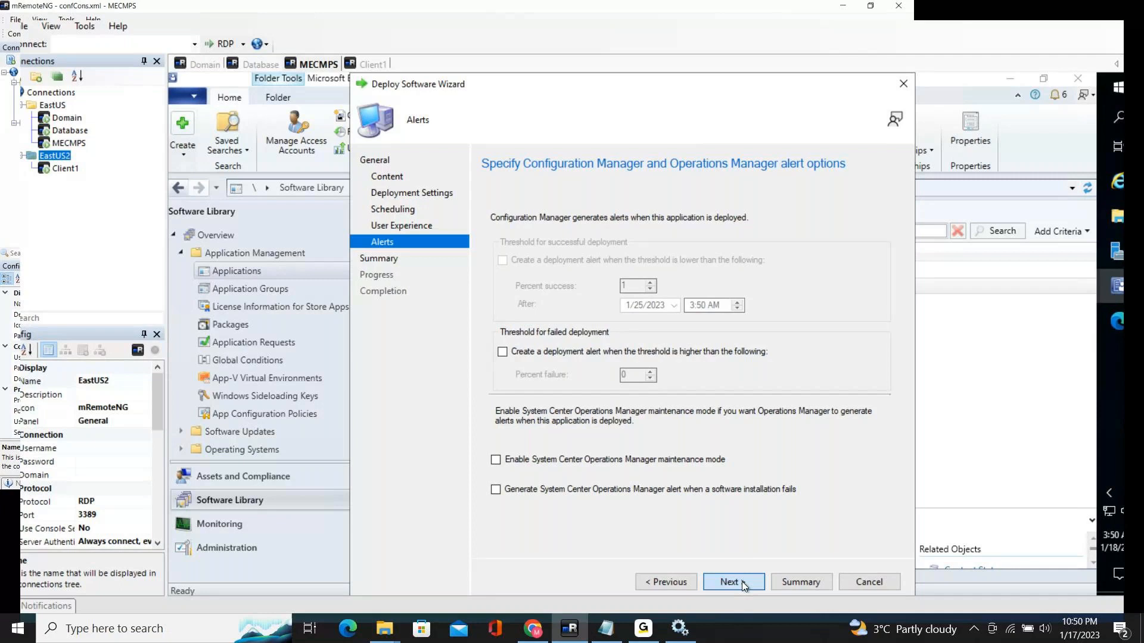
click(742, 584)
click(734, 582)
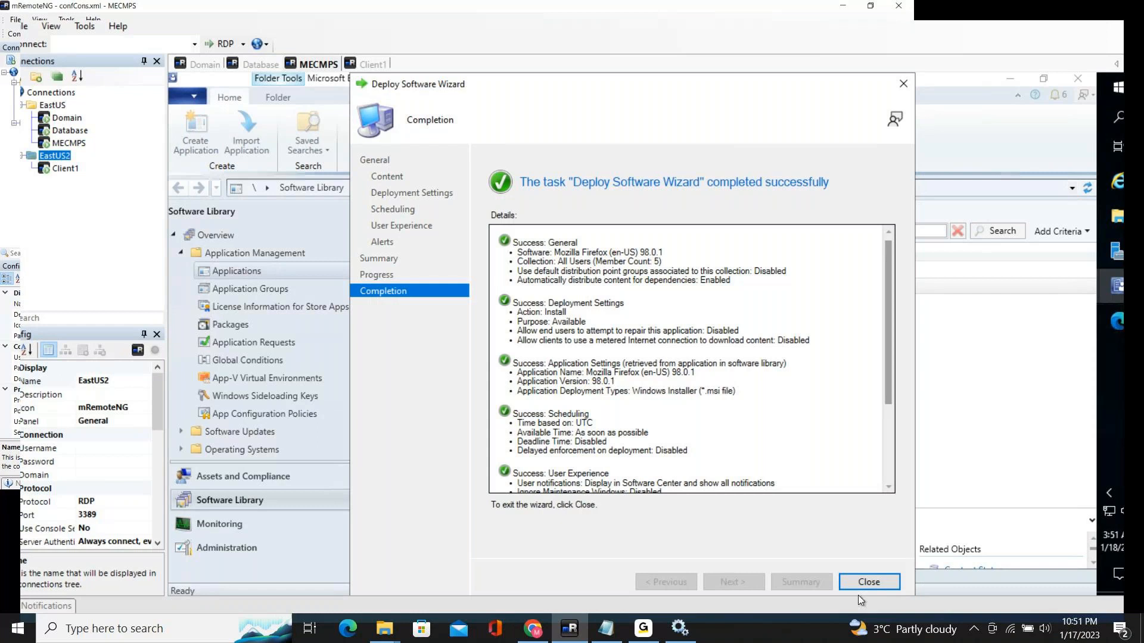
click(875, 580)
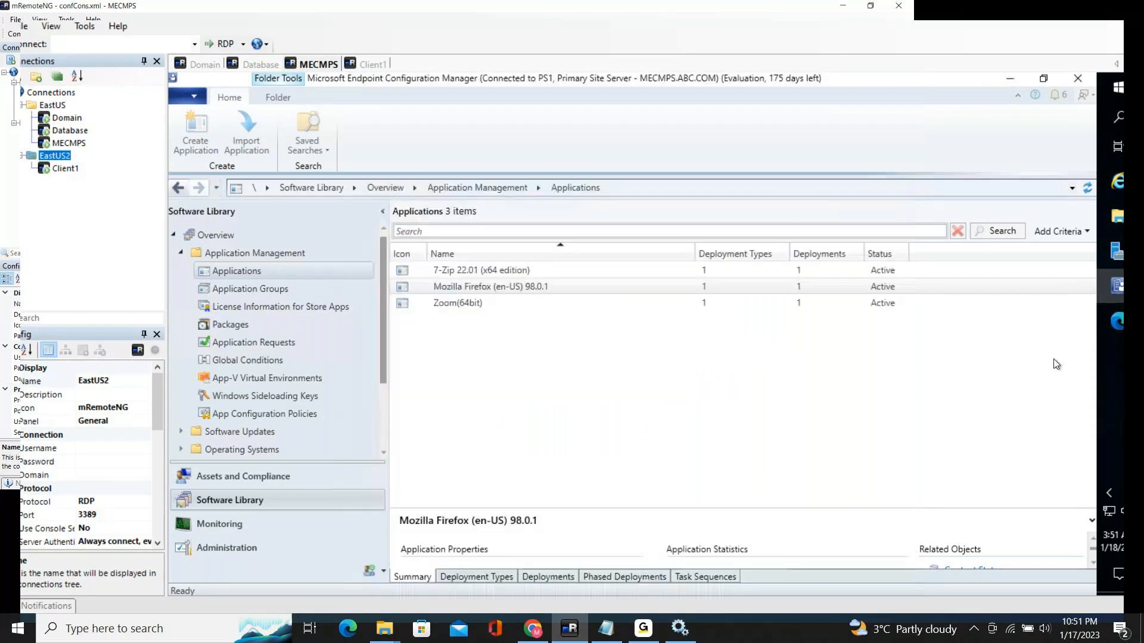
Step: Switch to Edge on the MECMPS server and search Google Images for "firefox icon"
click(1118, 322)
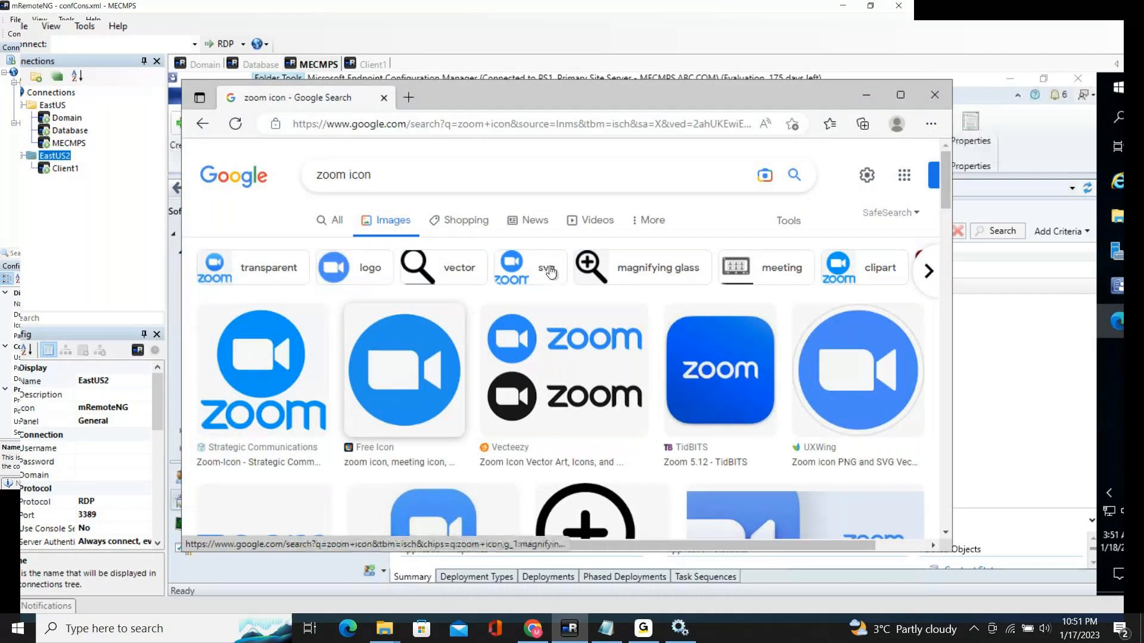
click(421, 189)
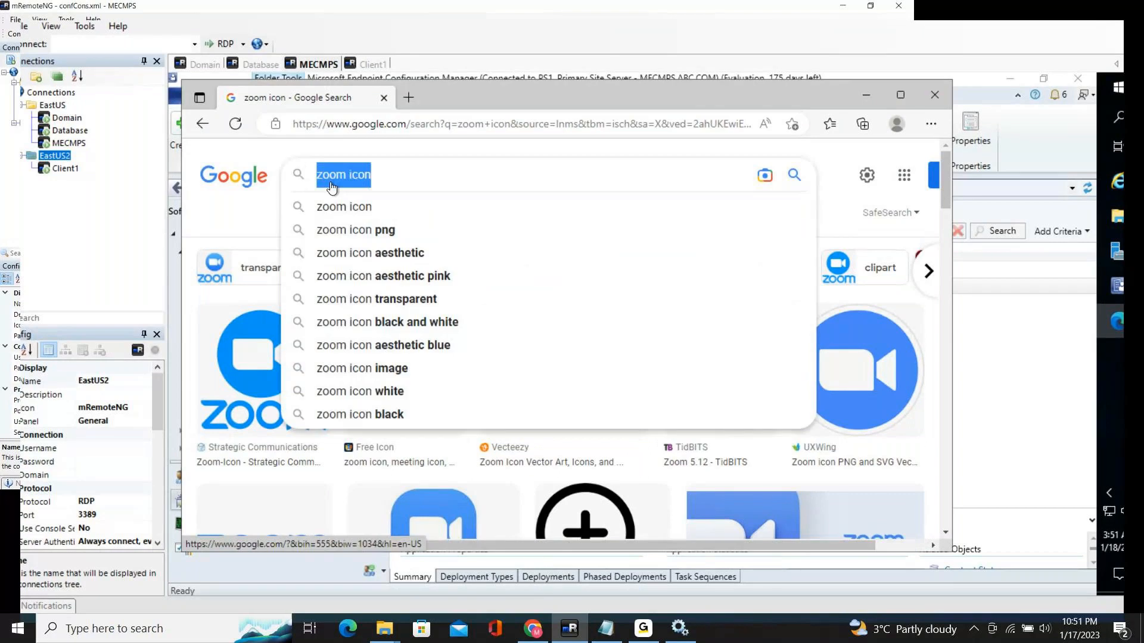
text(fi)
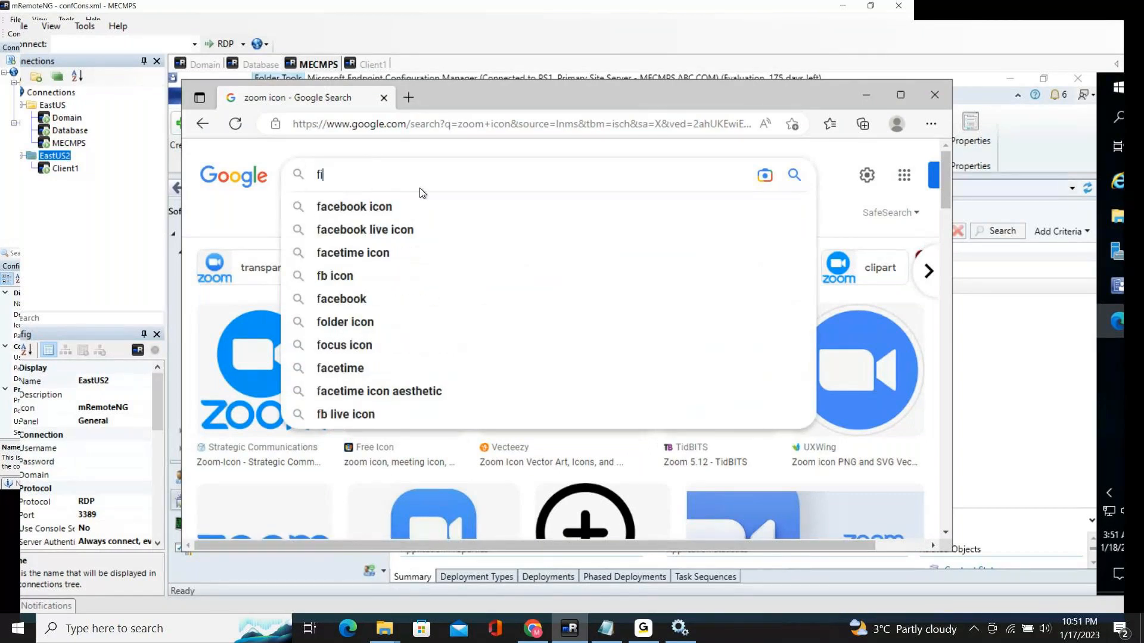
text(refox i)
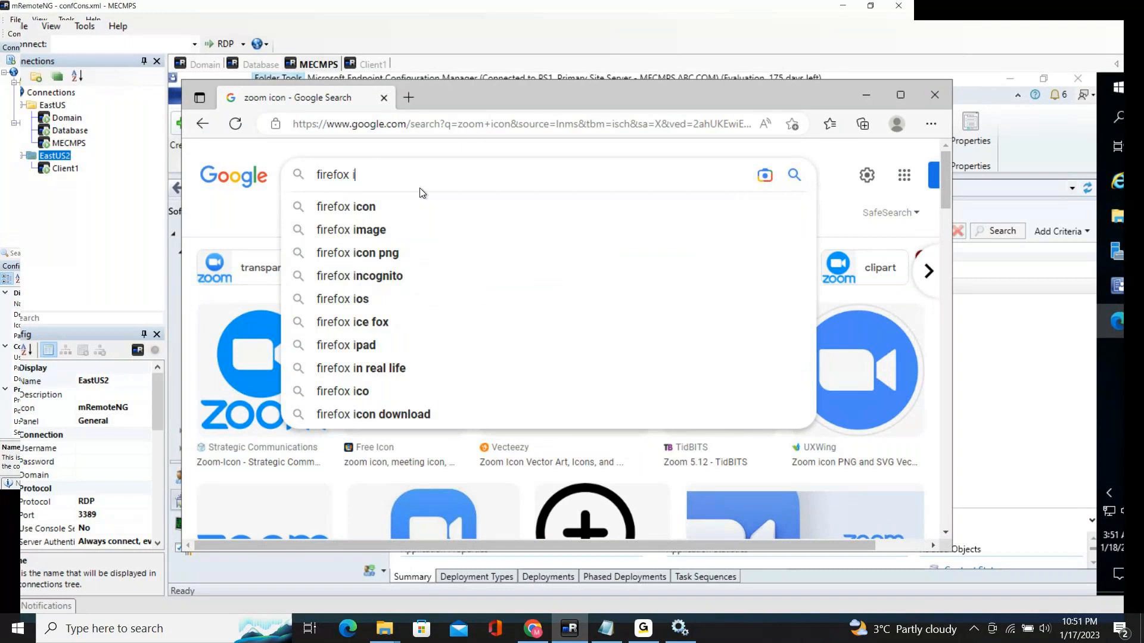
text(con)
key(Return)
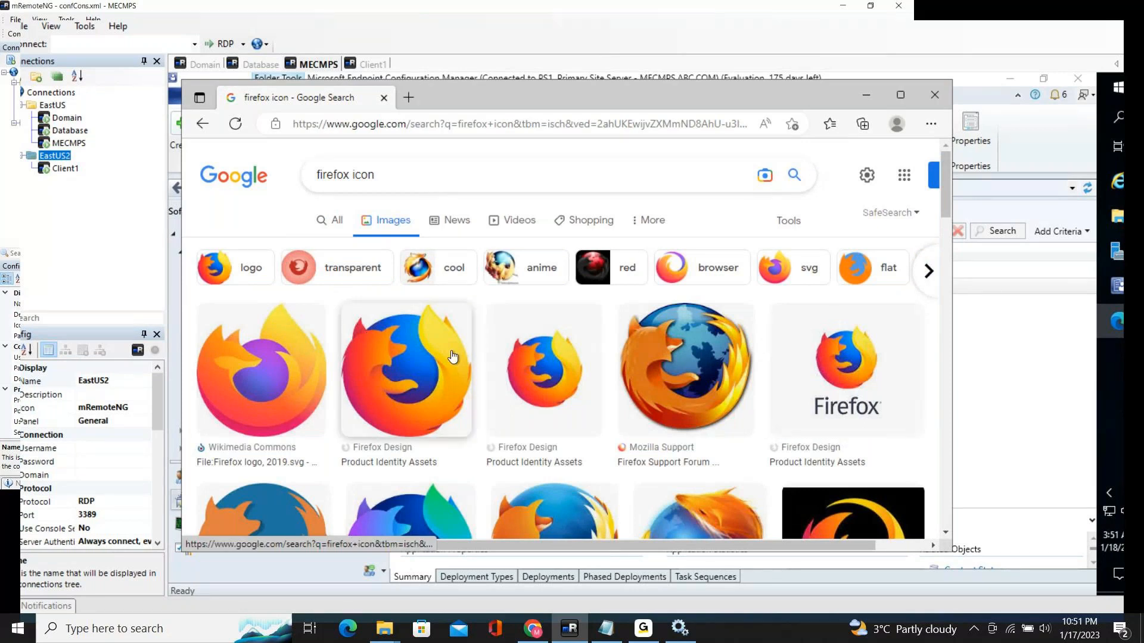
Step: Save the Wikimedia Commons Firefox logo from the image results to the Desktop as firefox.jpg and close the browser
right_click(275, 368)
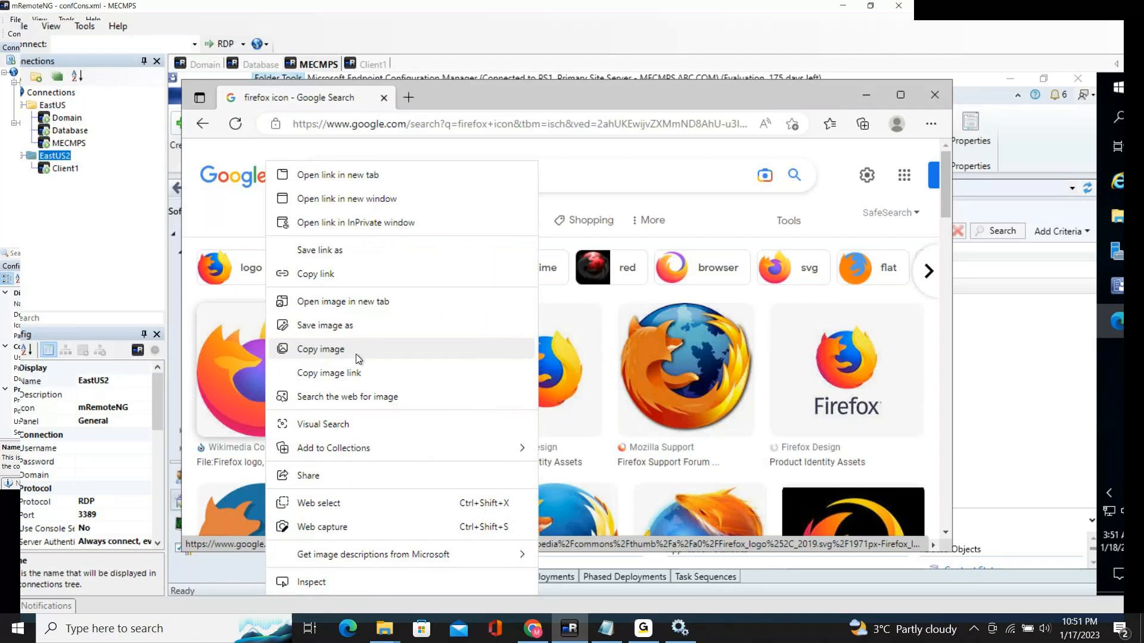
click(353, 325)
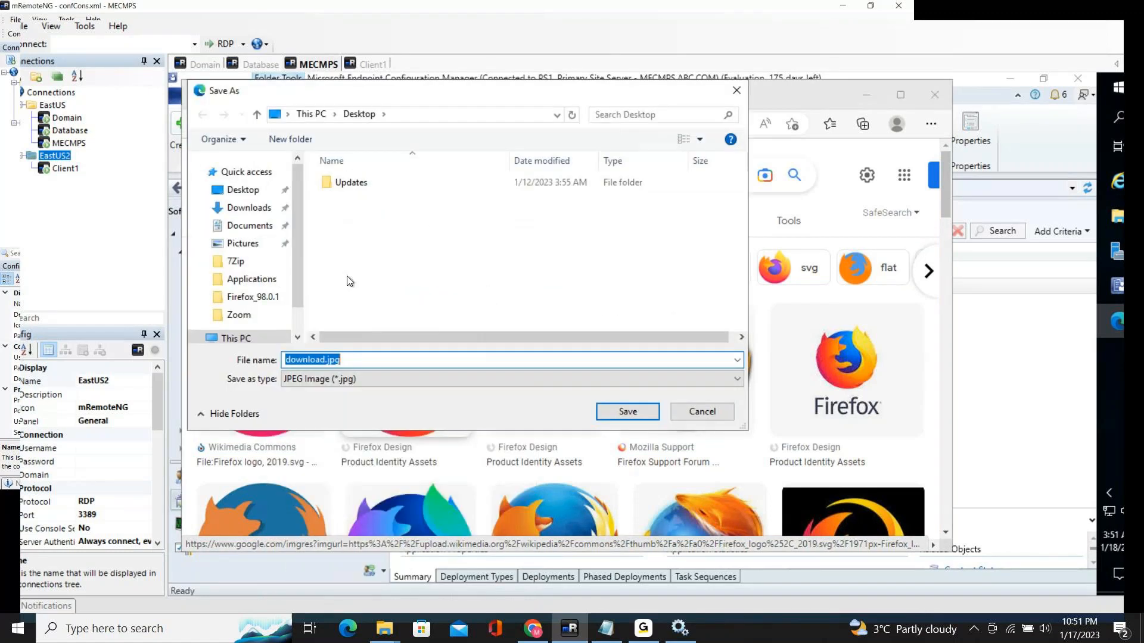
text(f)
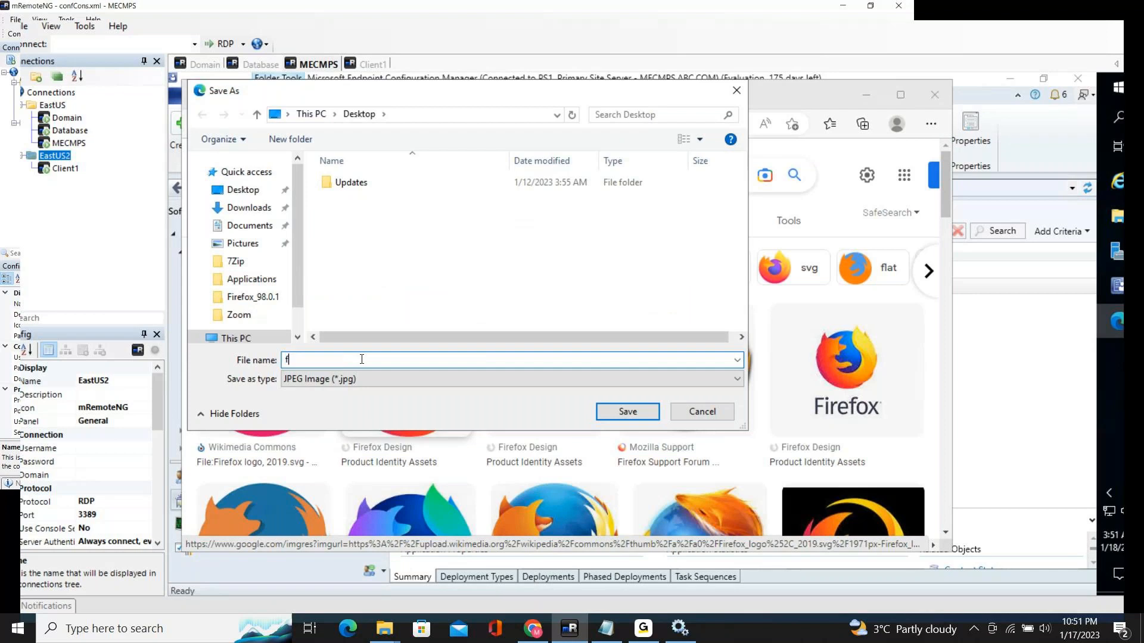
text(irefiox)
click(606, 419)
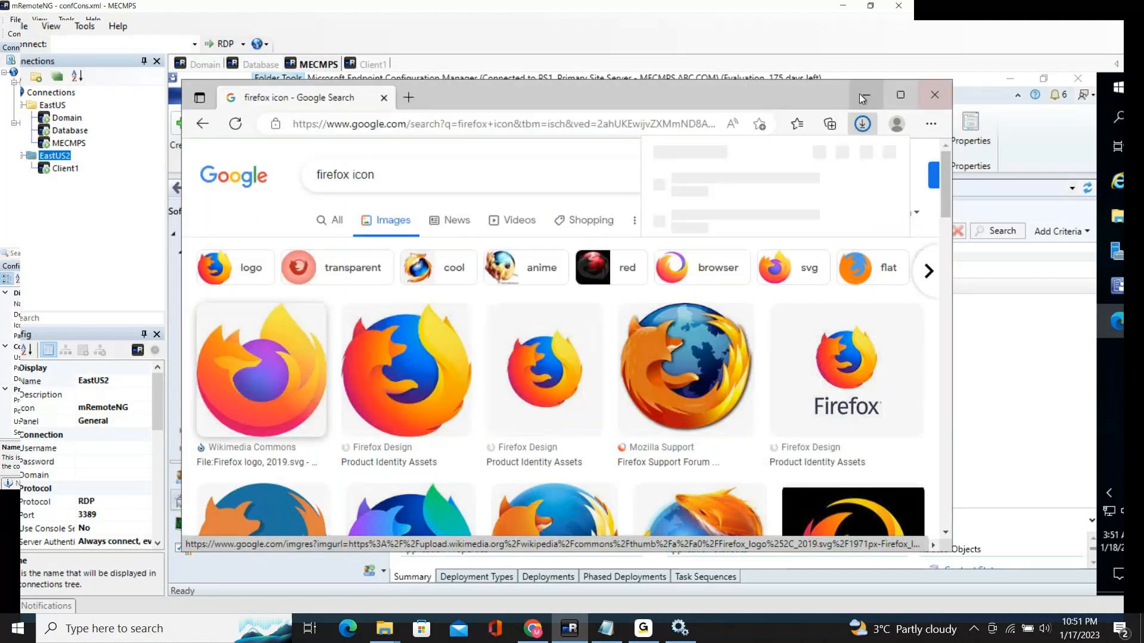
click(933, 95)
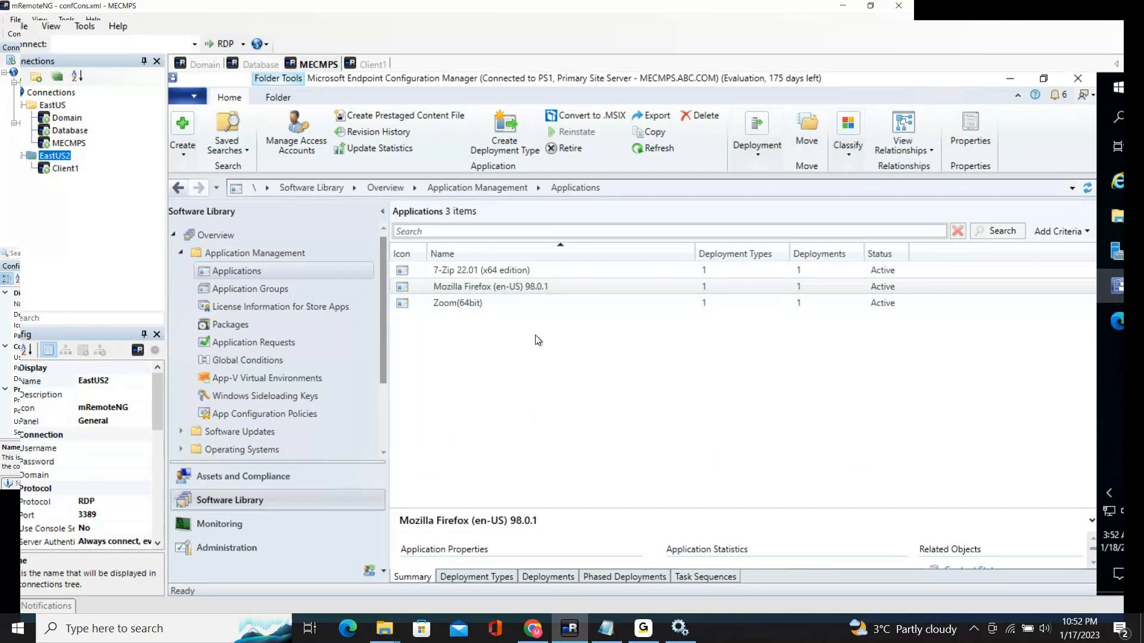
Step: Set firefox.jpg from the Desktop as the Software Center icon of the Mozilla Firefox (en-US) 98.0.1 application and save its properties
right_click(556, 284)
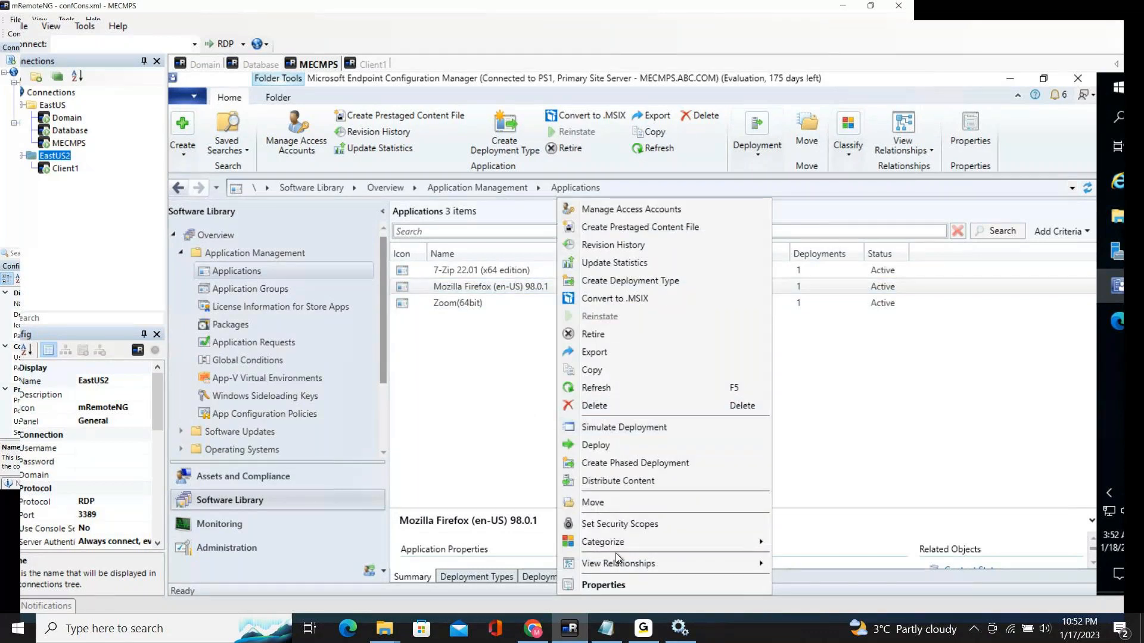
click(609, 584)
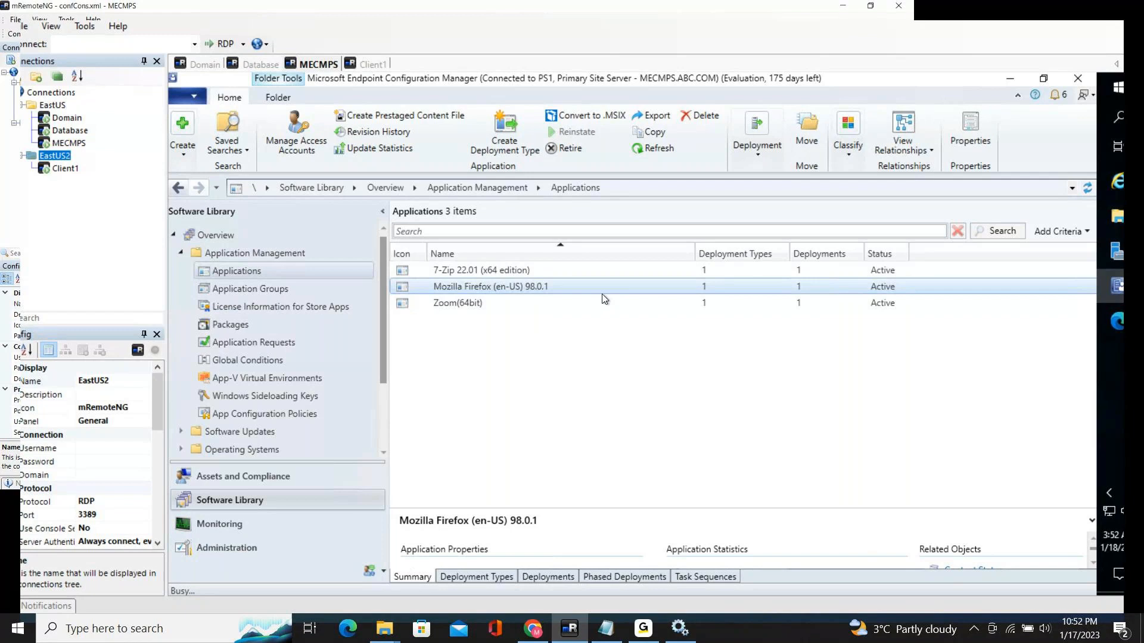
double_click(552, 292)
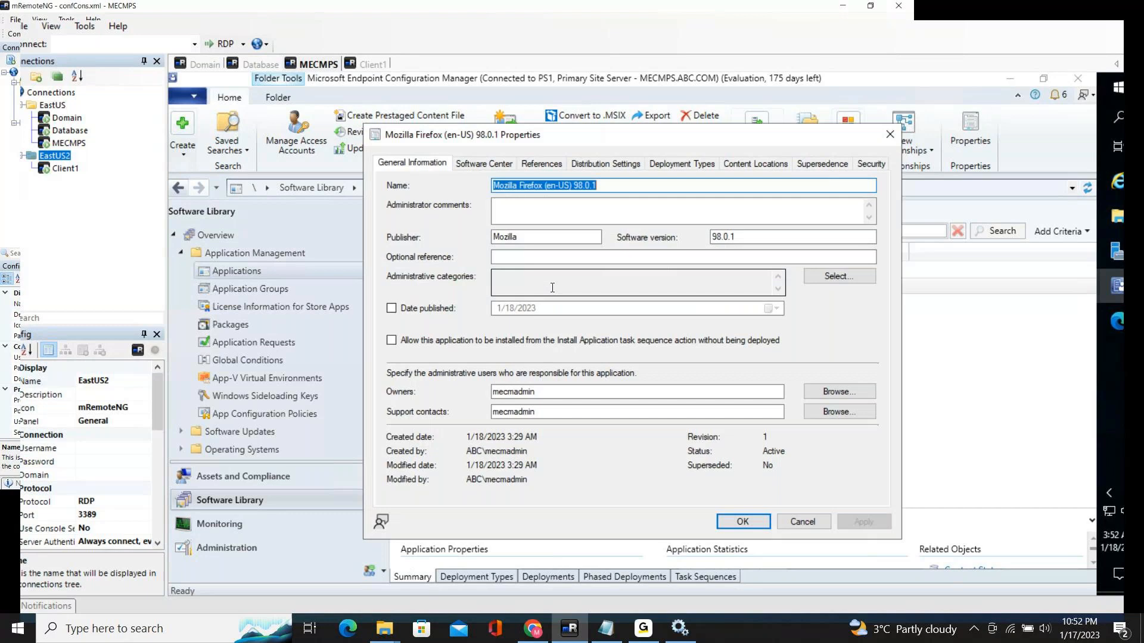
click(484, 164)
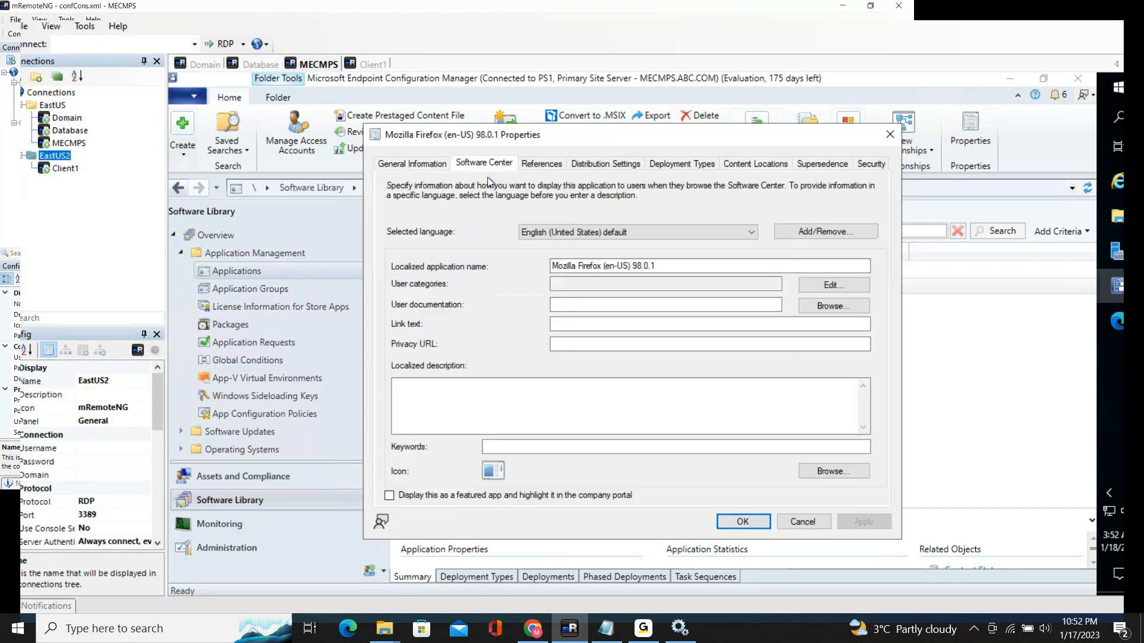
click(827, 472)
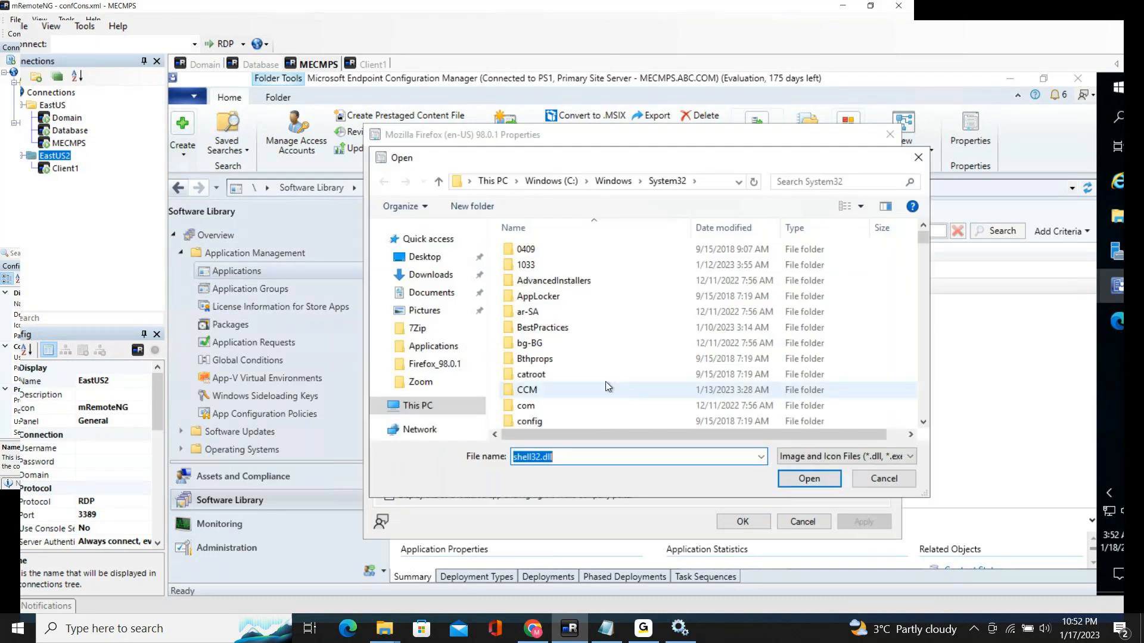
click(424, 257)
click(545, 295)
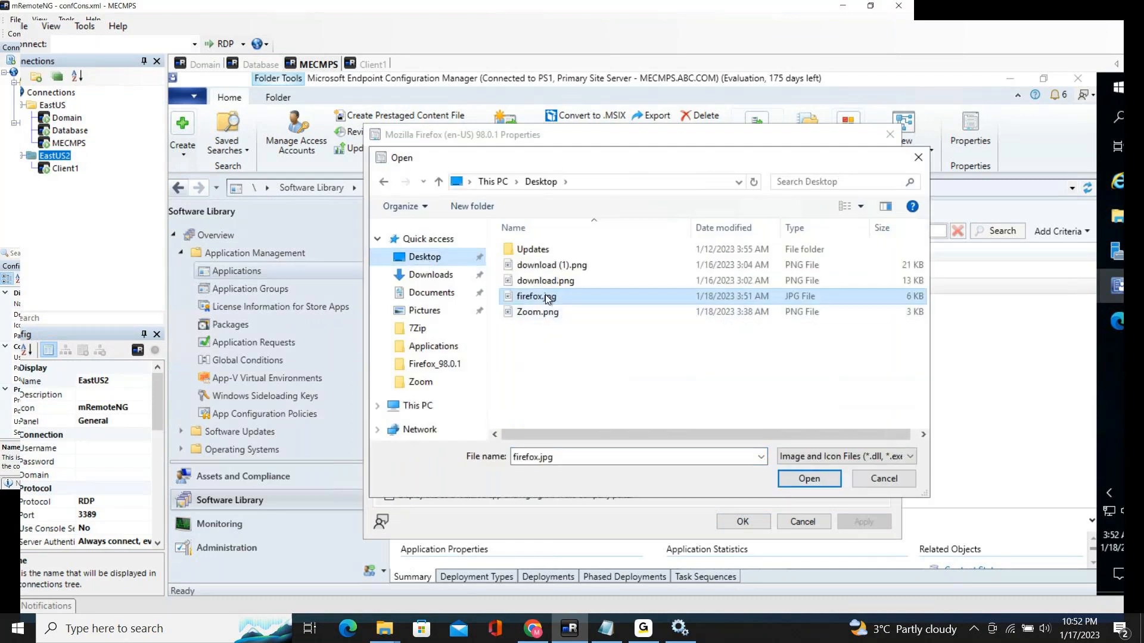
click(809, 483)
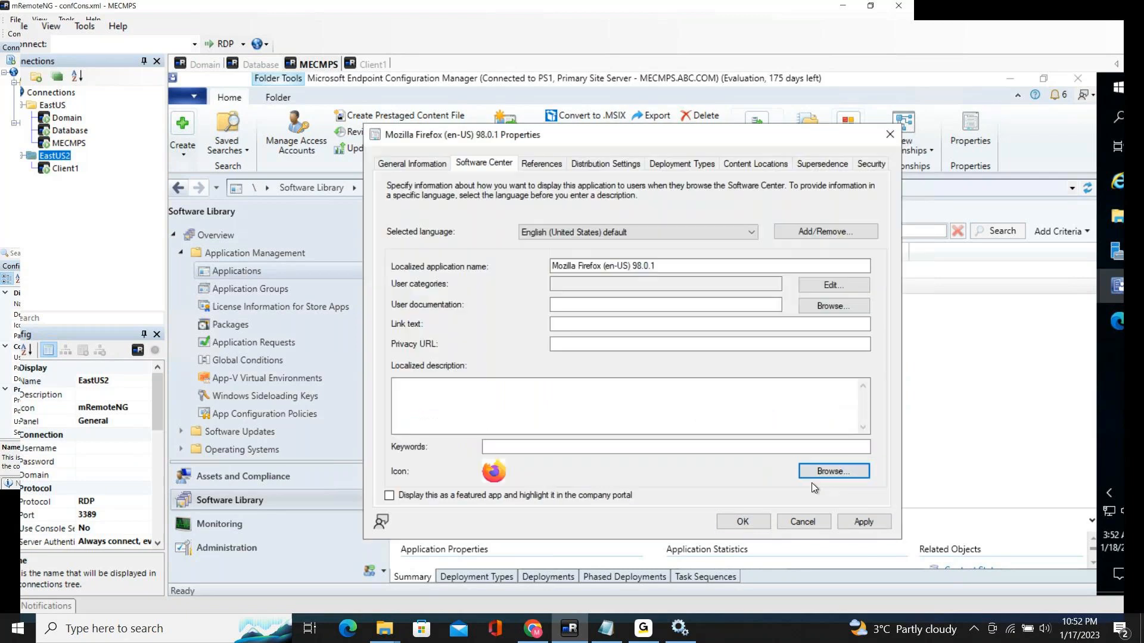
click(863, 523)
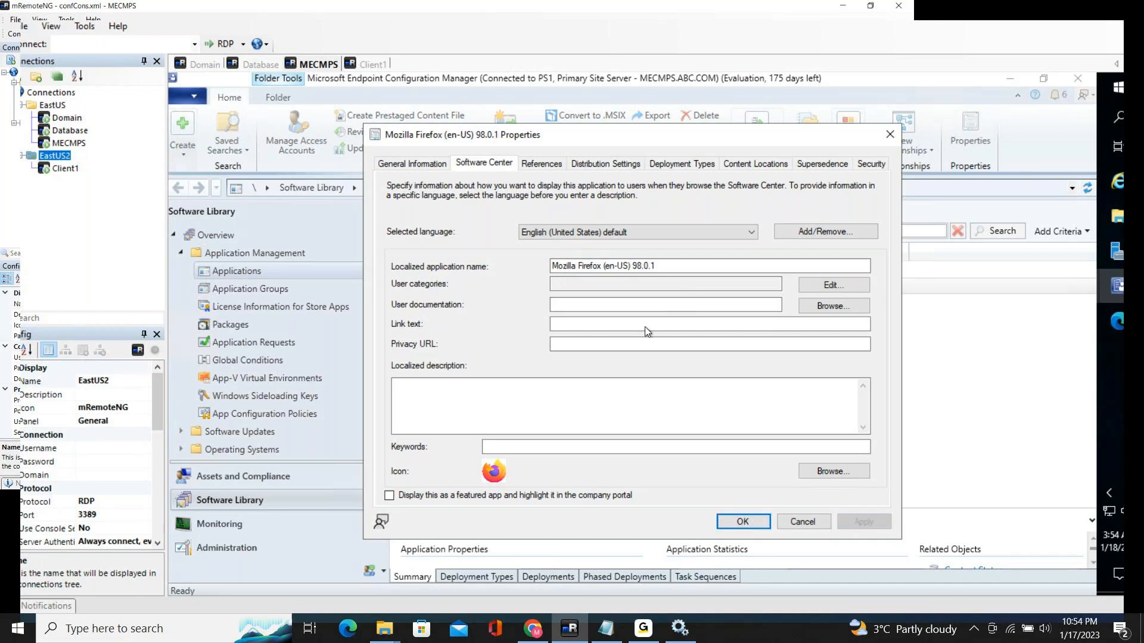
click(747, 520)
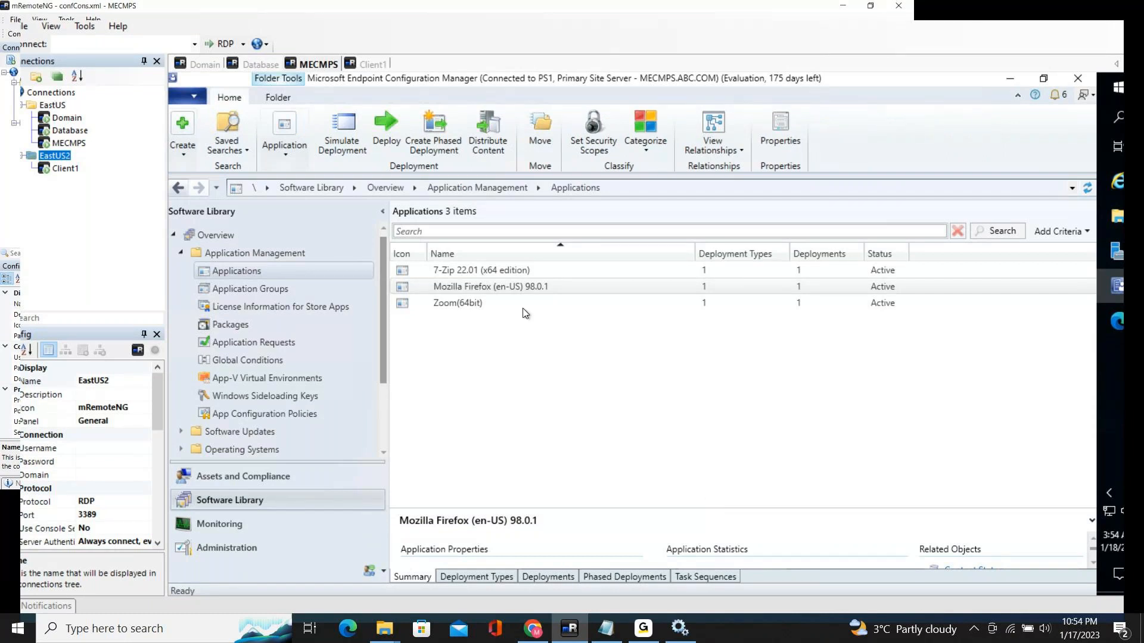
Step: Switch to the Client1 session and reload the Software Center applications list to check the Mozilla Firefox entry and its icon
click(372, 63)
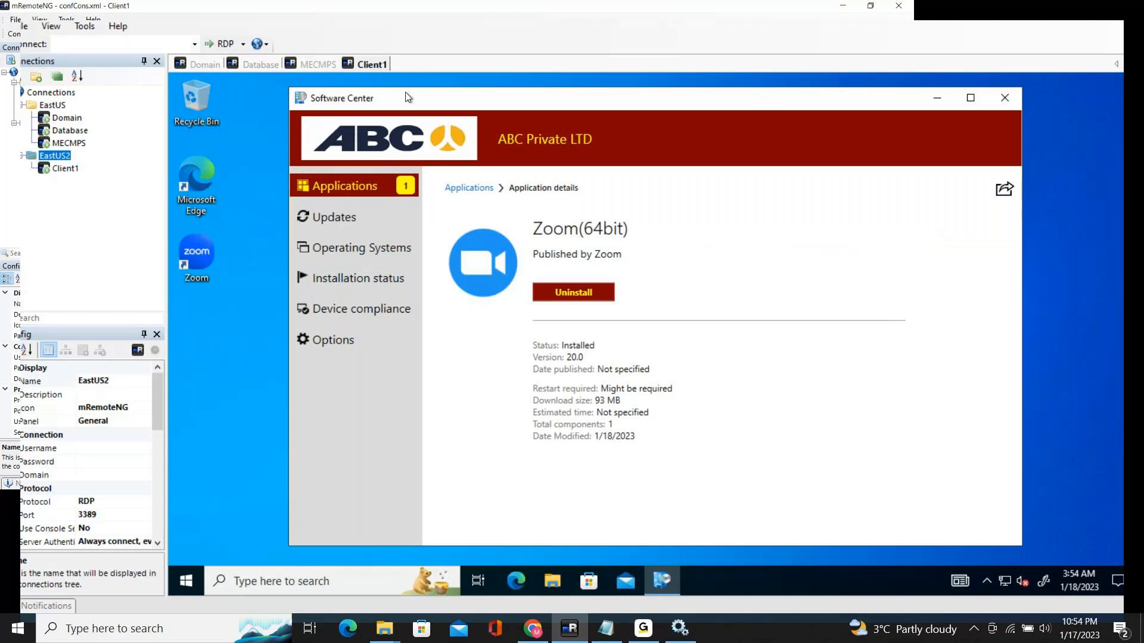
click(354, 186)
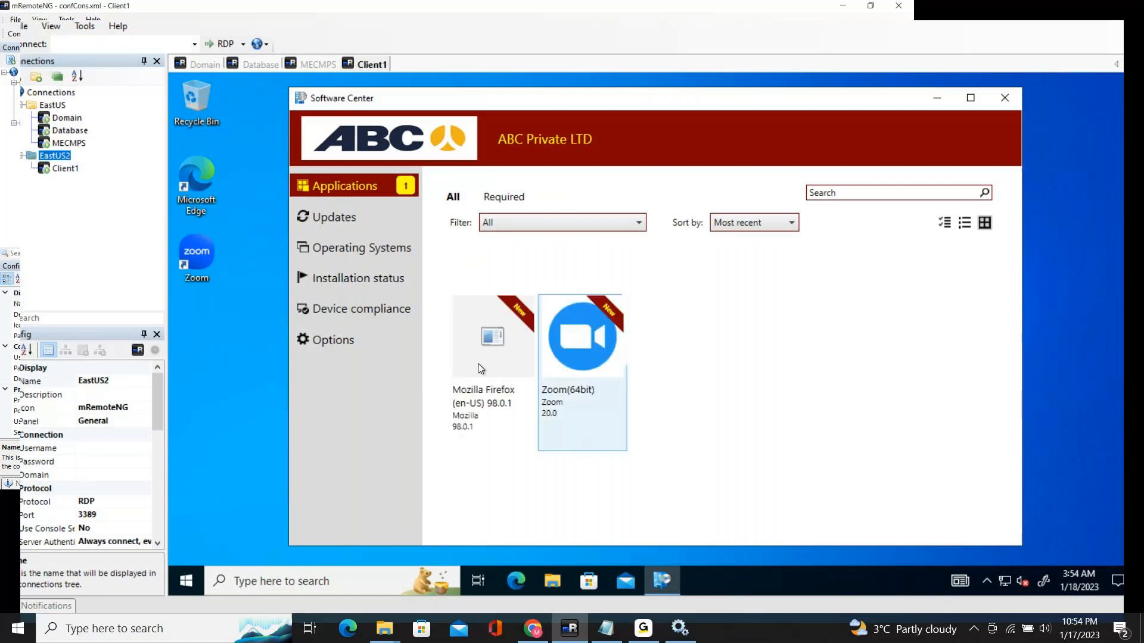
click(341, 217)
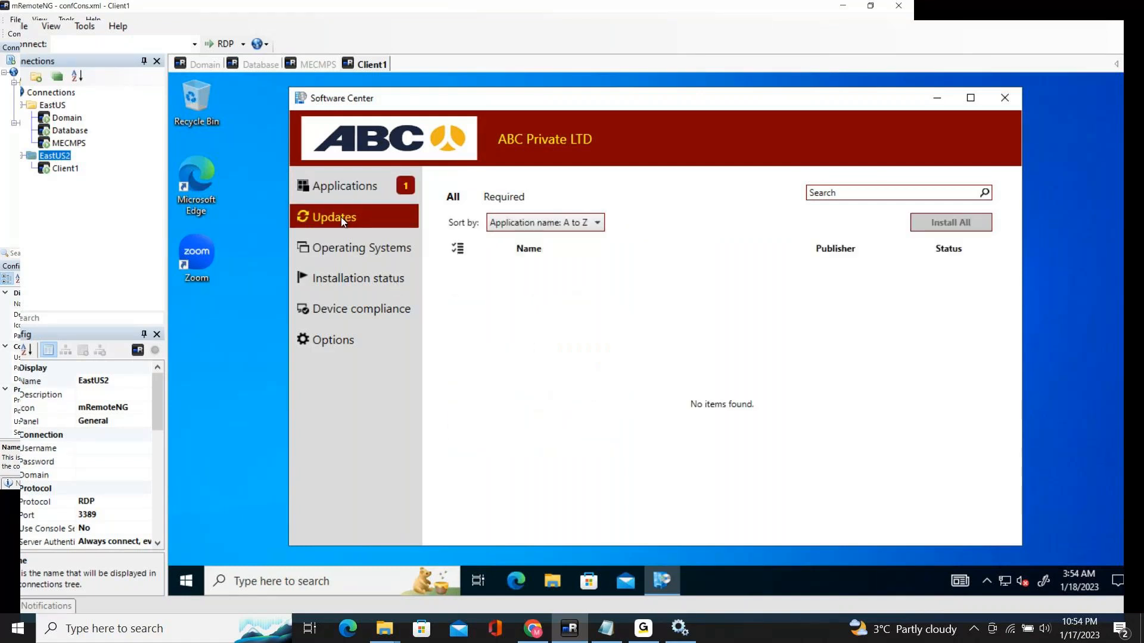
click(347, 192)
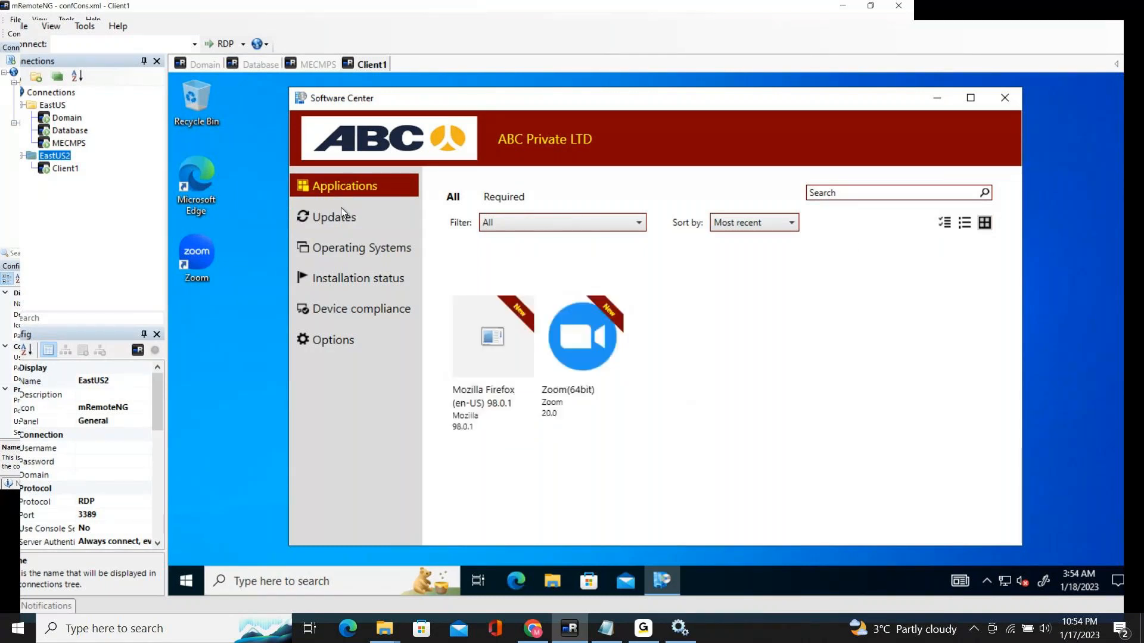
click(334, 217)
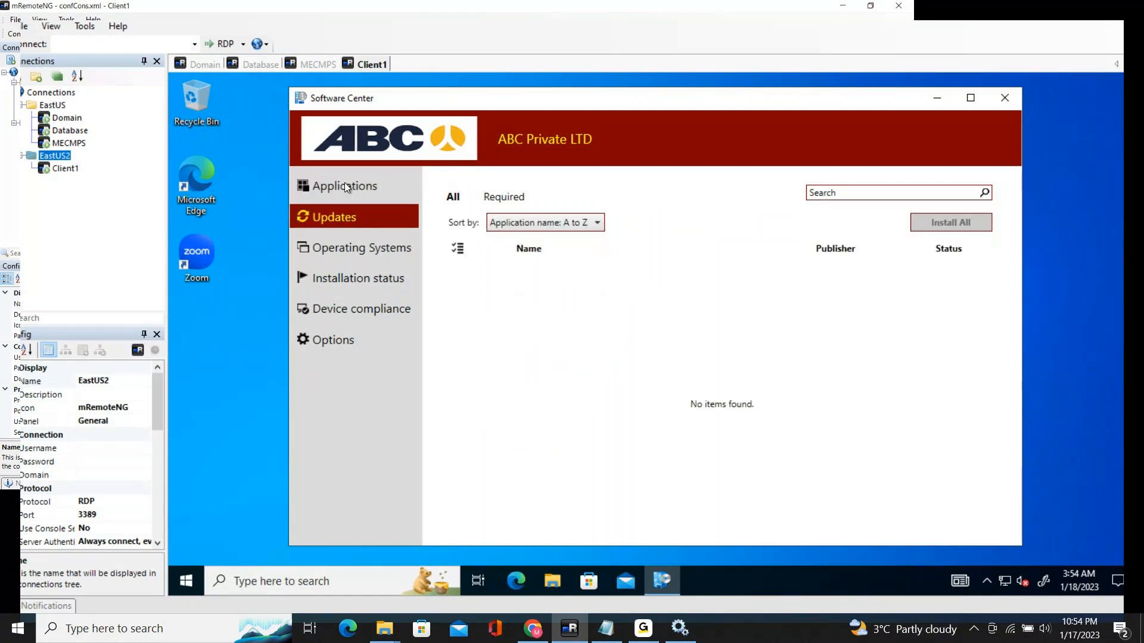
click(344, 186)
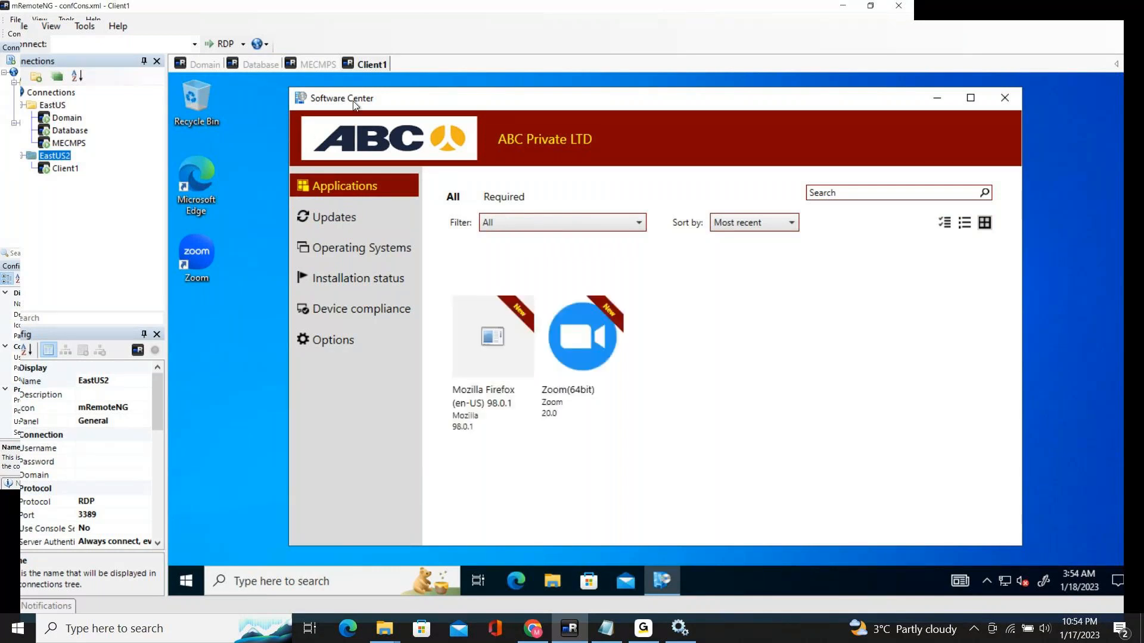
click(347, 220)
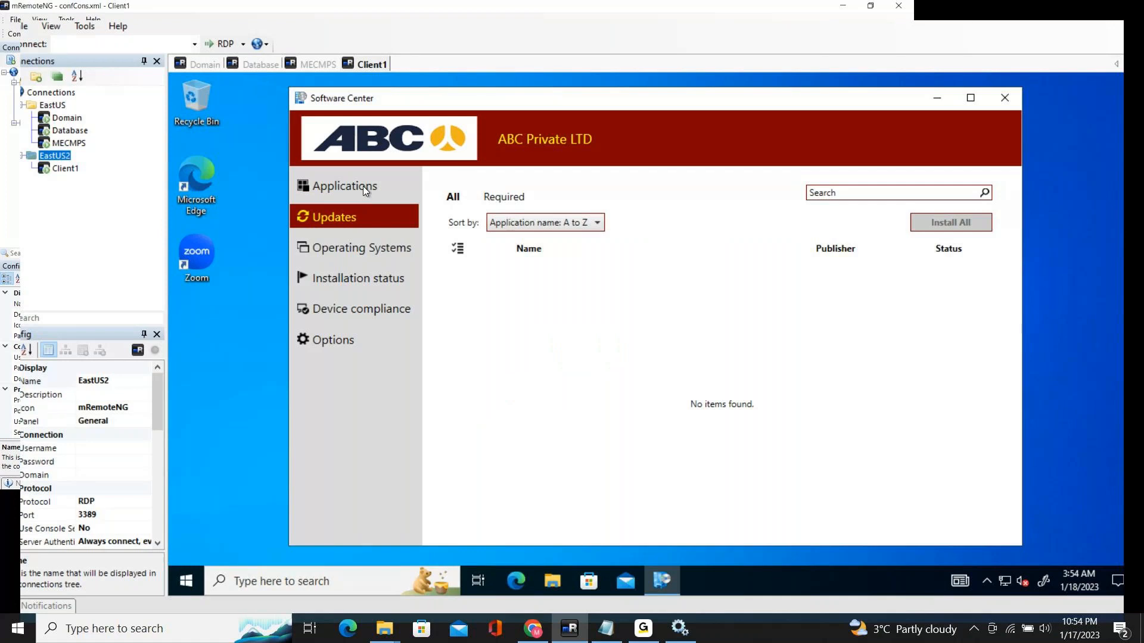
click(366, 188)
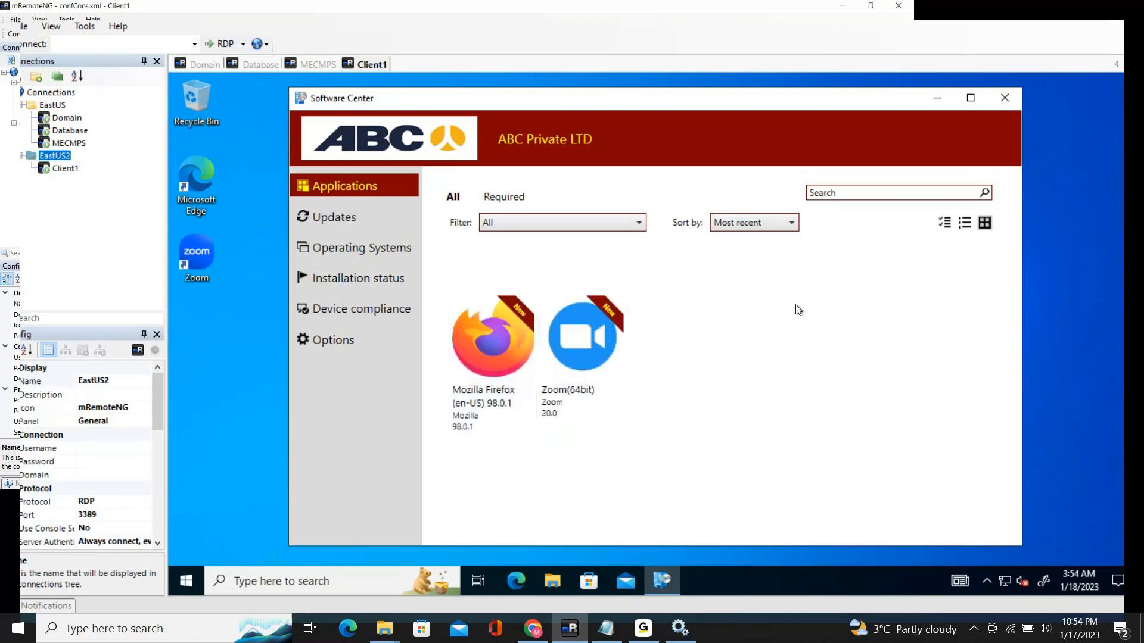
Step: Request the Mozilla Firefox (en-US) 98.0.1 application in Software Center with the comment "Kindly approve"
click(489, 351)
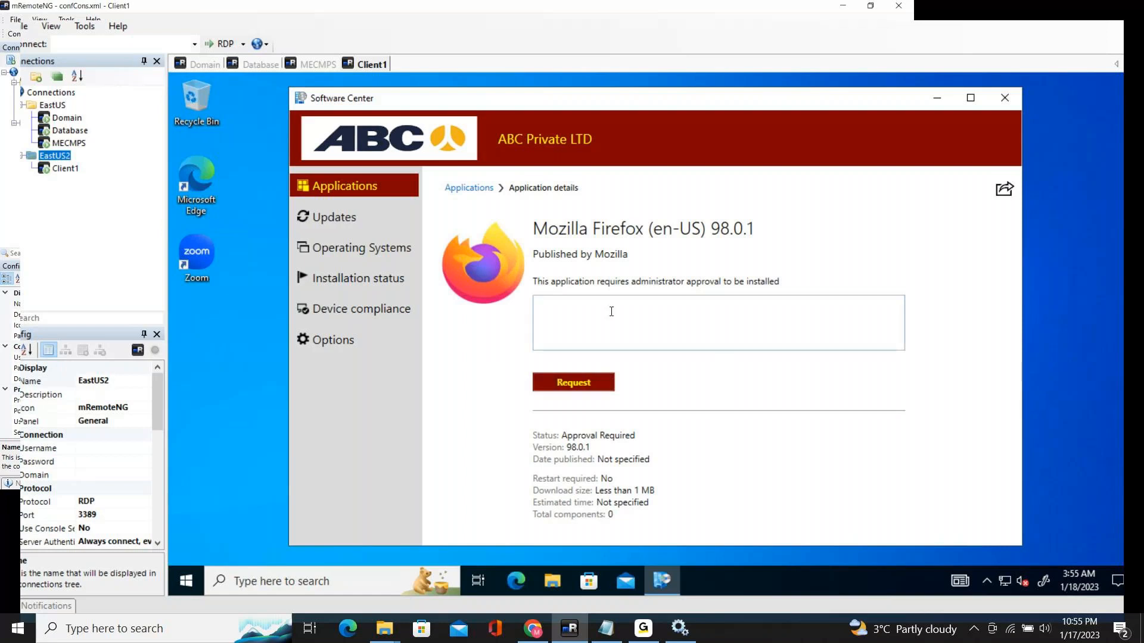
click(673, 319)
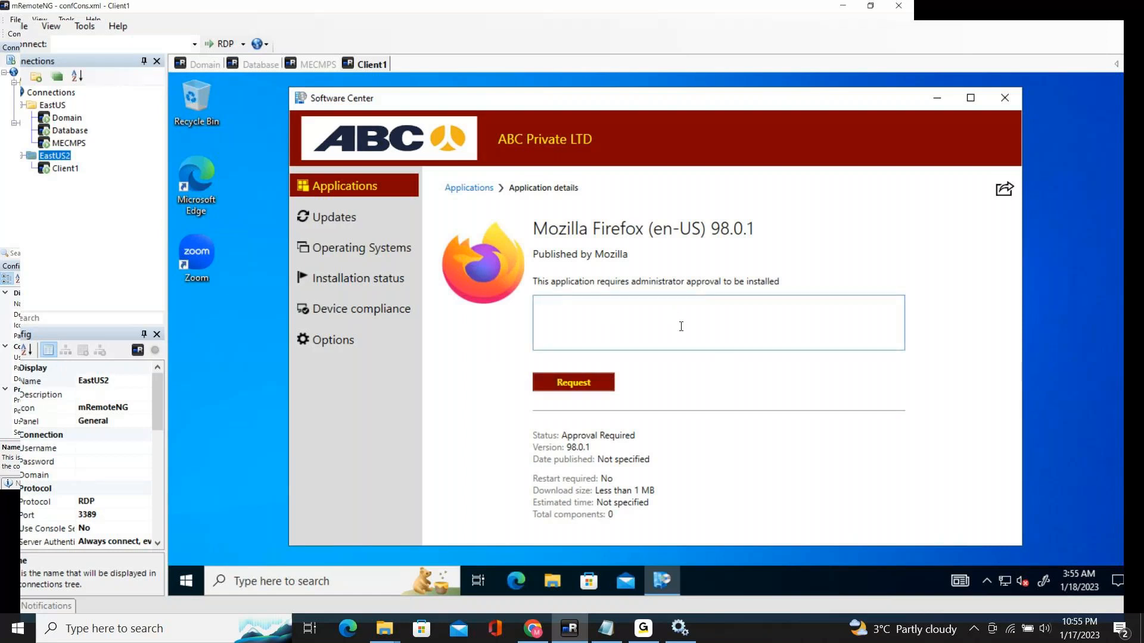
text(Kindly approve)
click(587, 391)
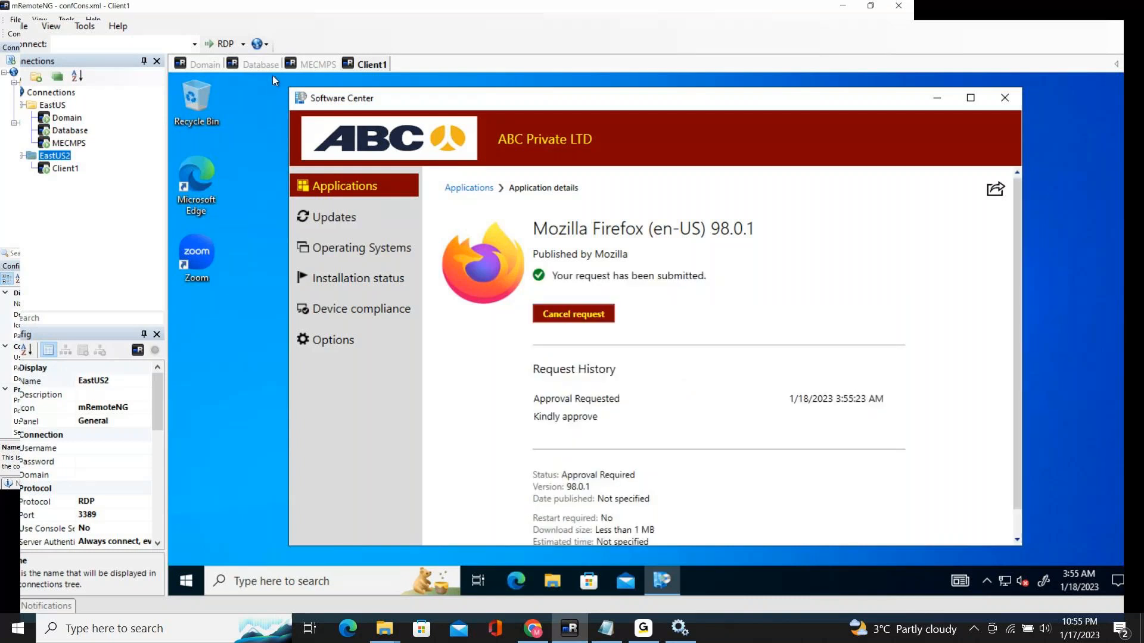
Step: Switch to the MECMPS session, approve the Mozilla Firefox application request from CLIENT1, and return to the Client1 session
click(333, 61)
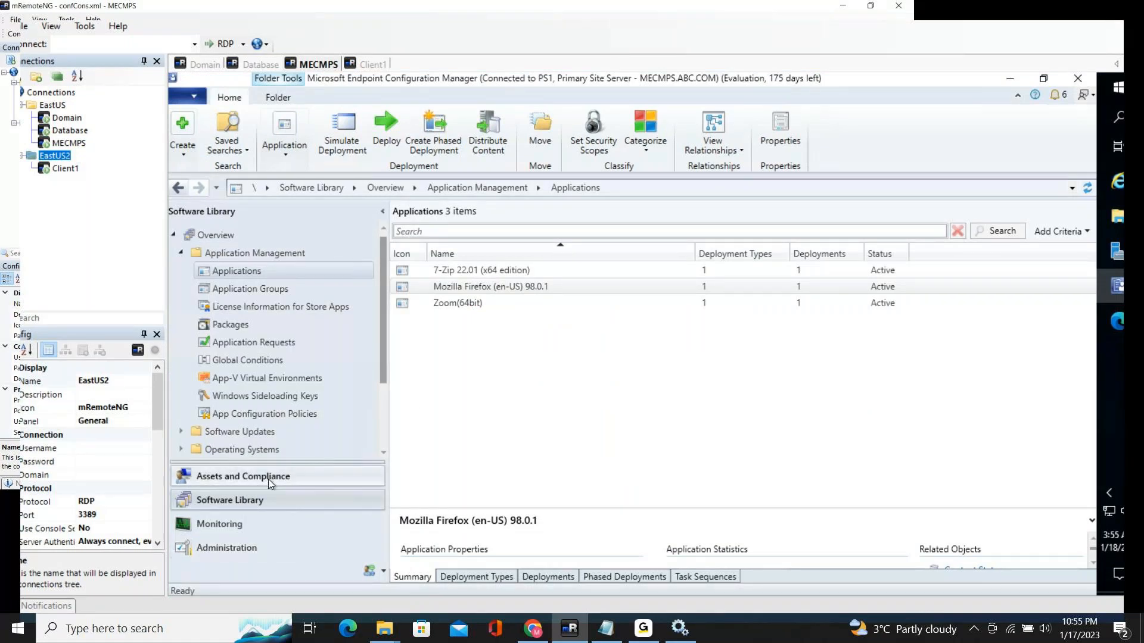
click(268, 344)
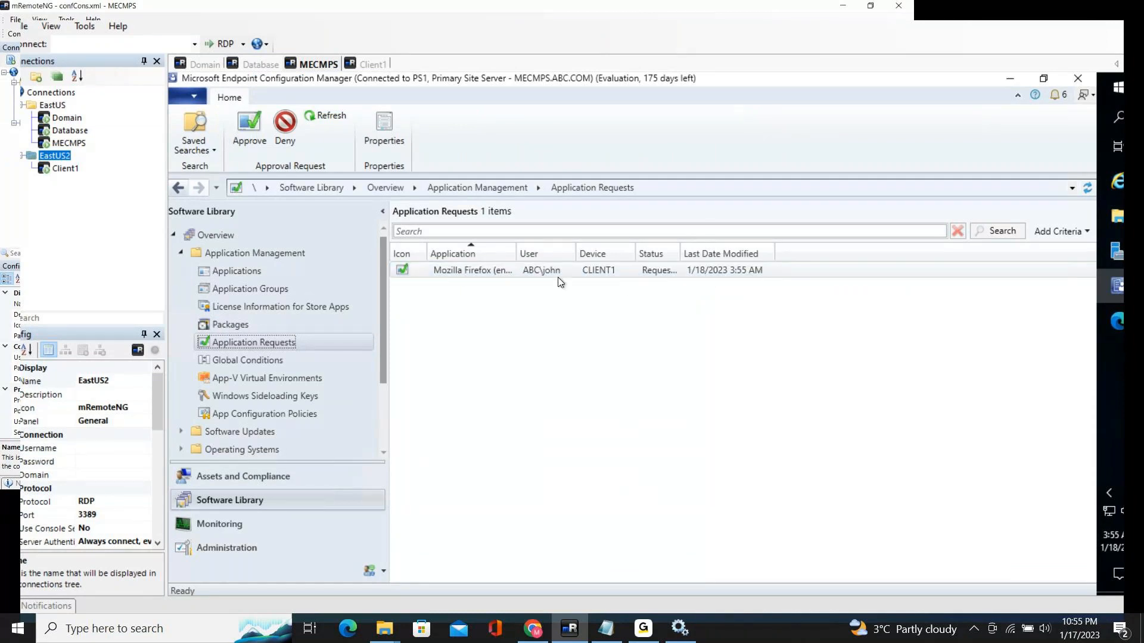
click(541, 274)
right_click(500, 272)
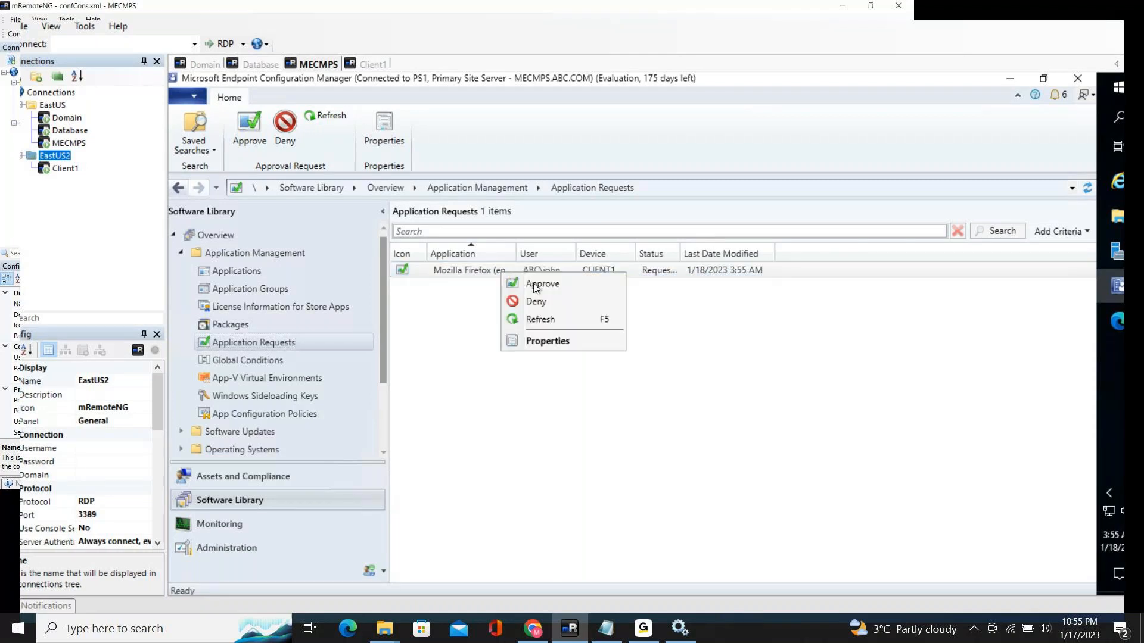
click(561, 285)
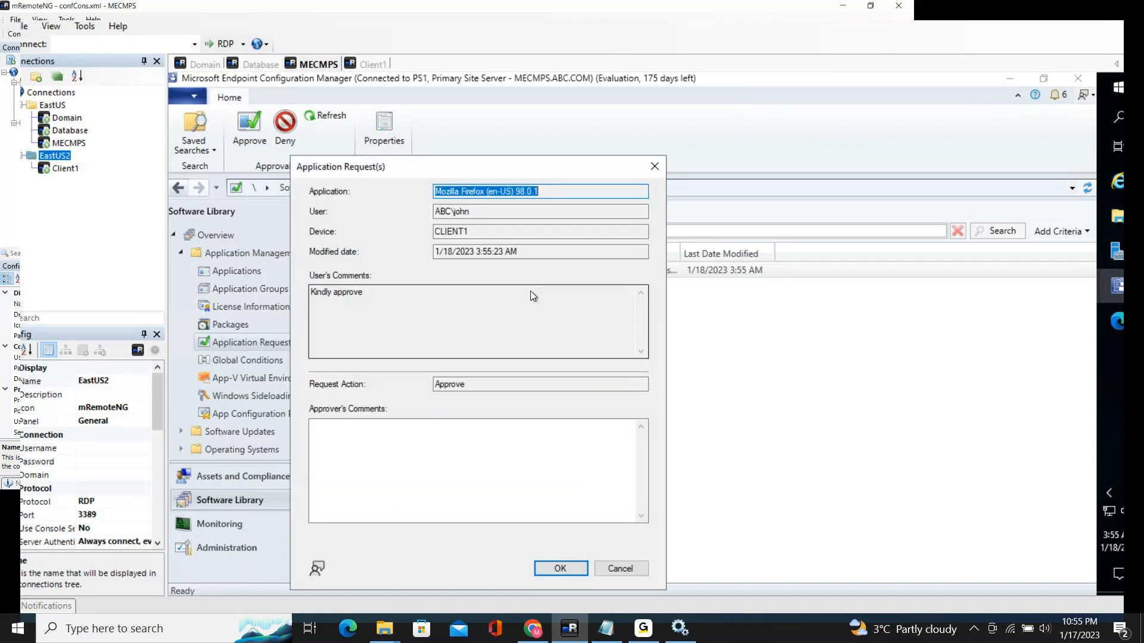
click(545, 567)
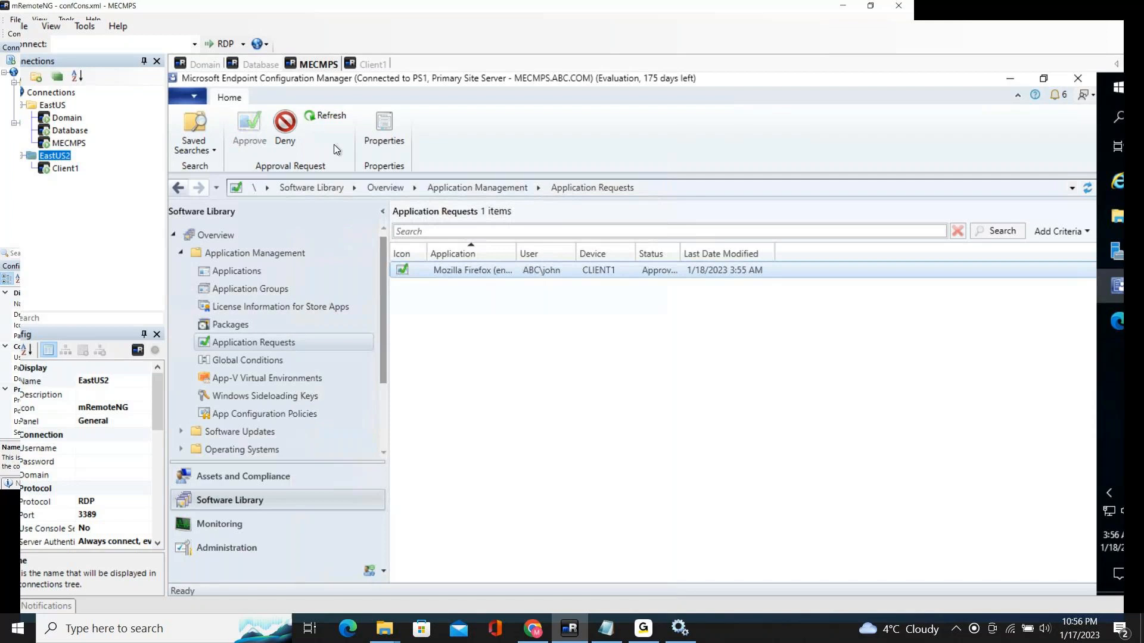
click(370, 64)
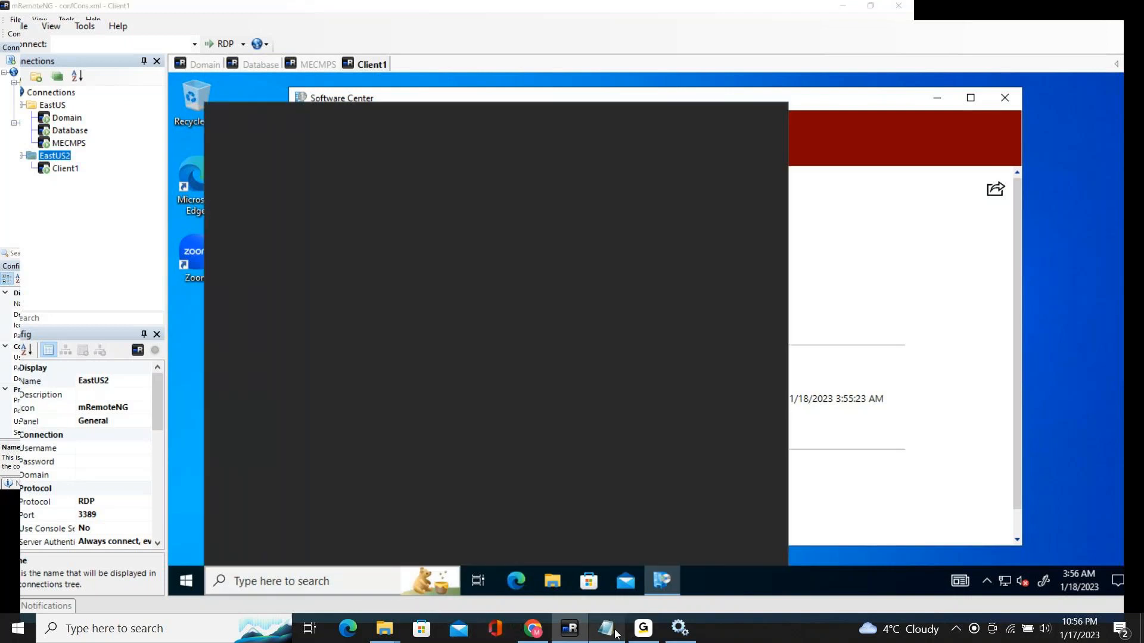
Step: Switch to the Day14 Jan 17 2023 notes in Notepad and add an "Assignment" heading below the list of today's topics
click(610, 629)
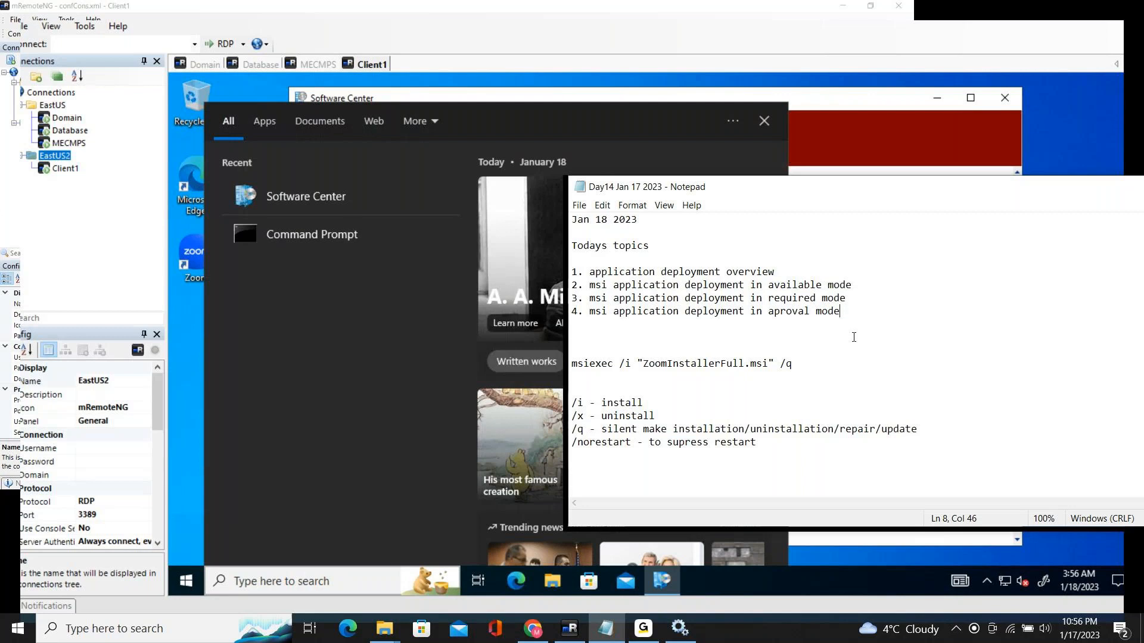
key(Return)
key(Return)
key(Return)
text(A)
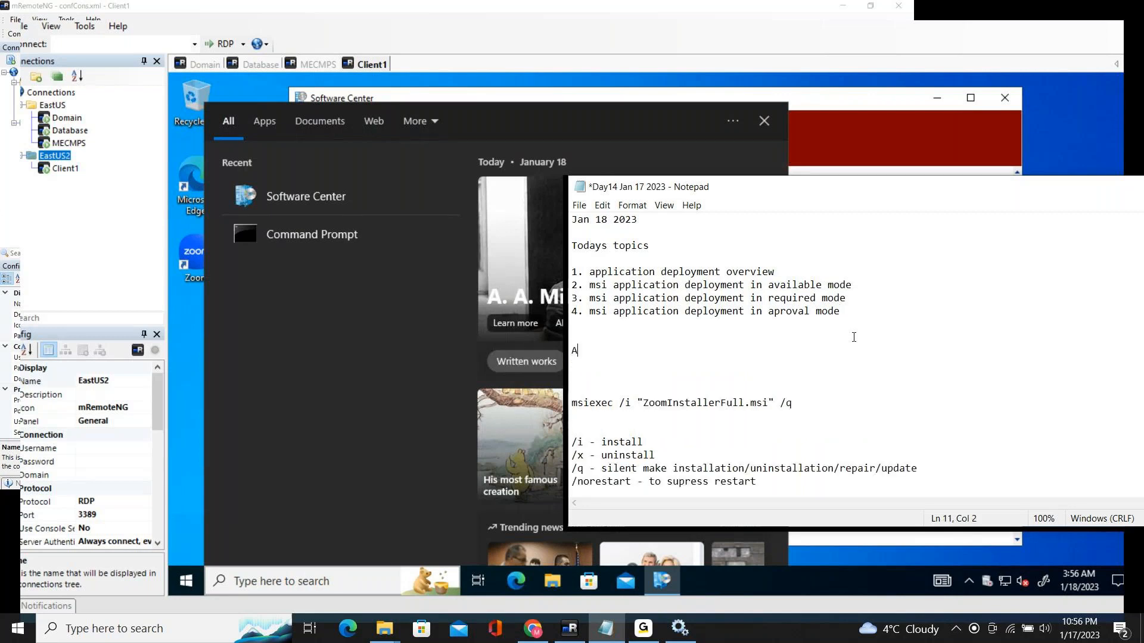
text(ssignments)
key(BackSpace)
key(BackSpace)
key(BackSpace)
key(BackSpace)
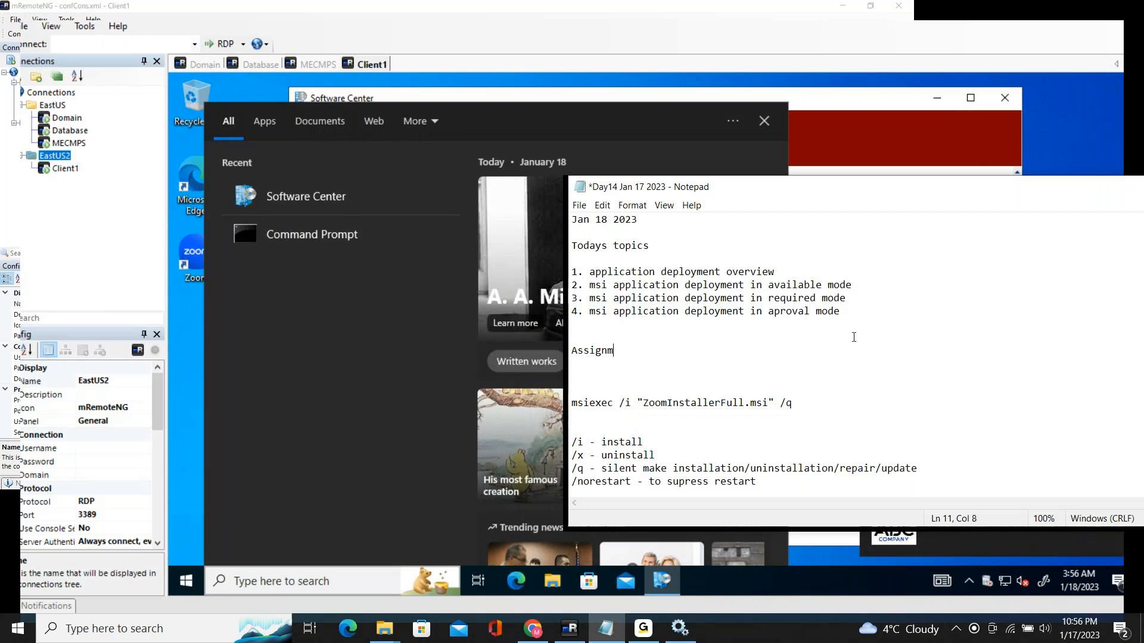
text(ent)
key(Return)
key(Return)
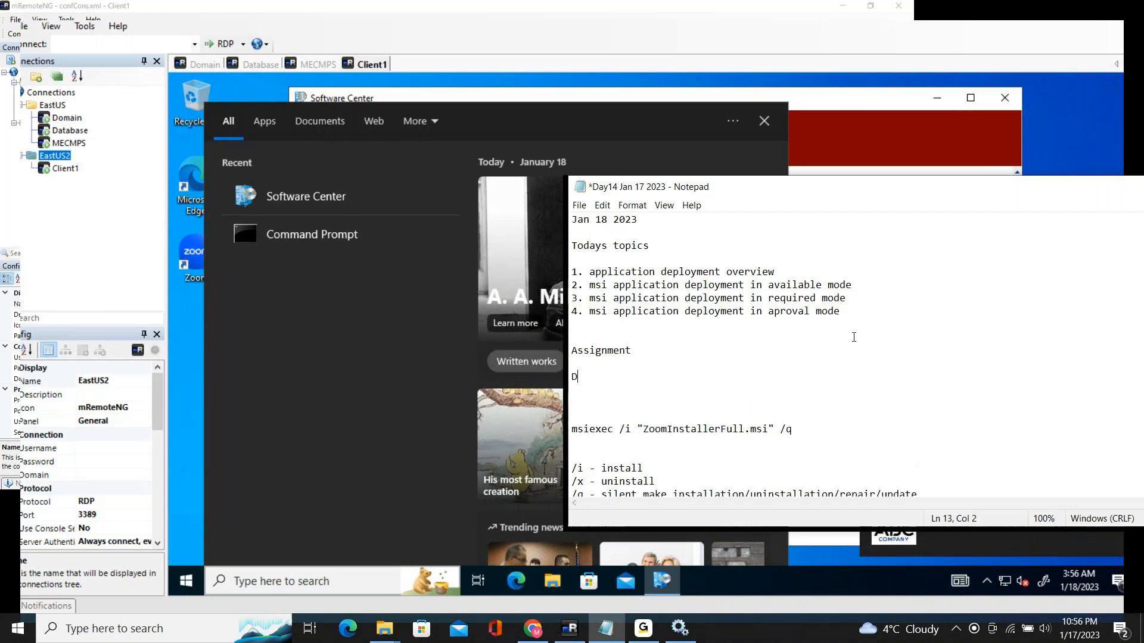
Step: Write the line "Deploy few application in aproval mode" under the Assignment heading
text(Deploy few application in )
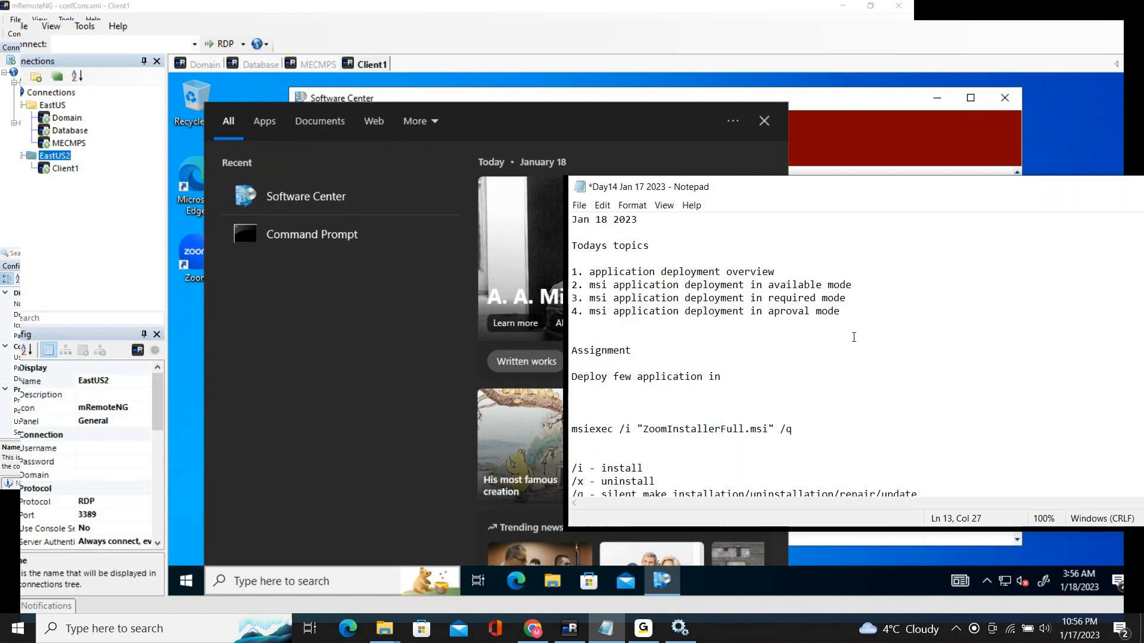
text(ap)
text(ro)
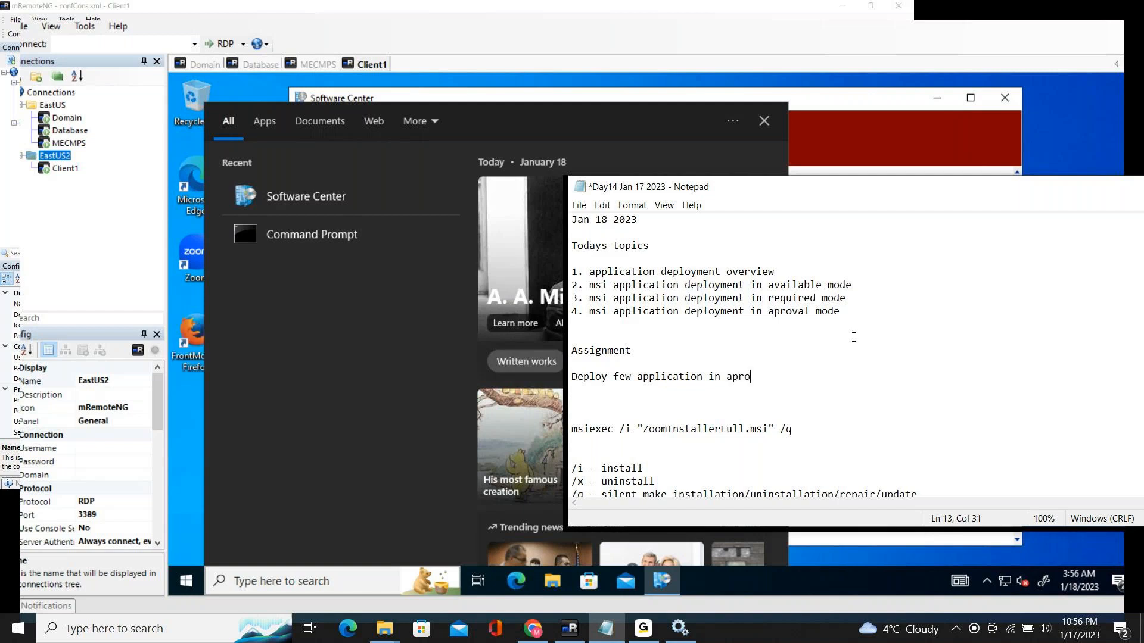
text(val mode)
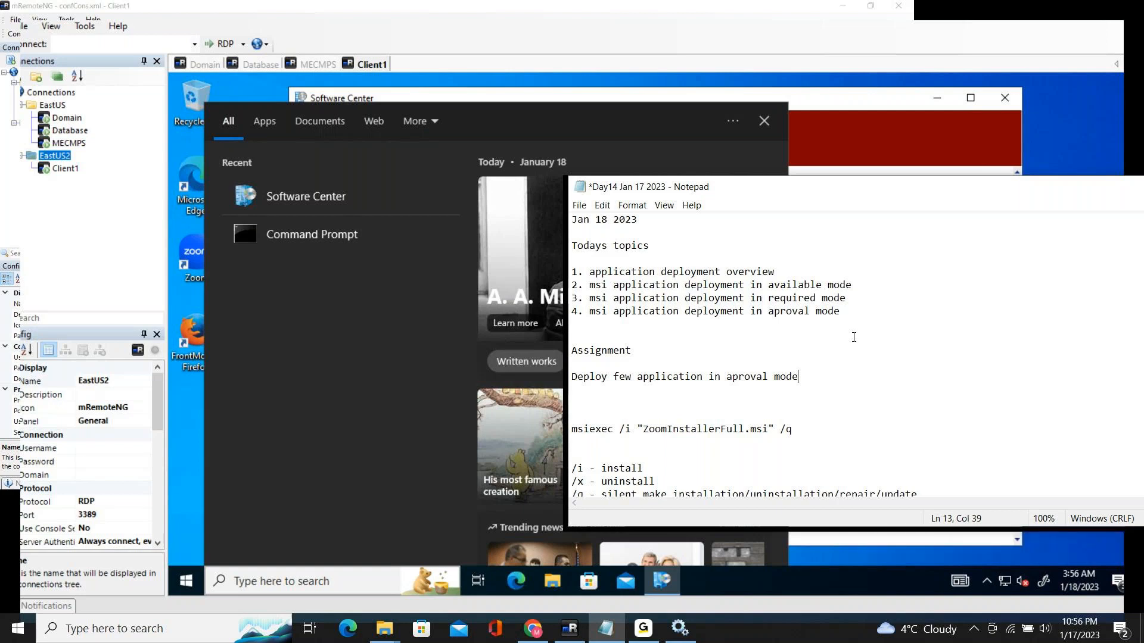
key(Return)
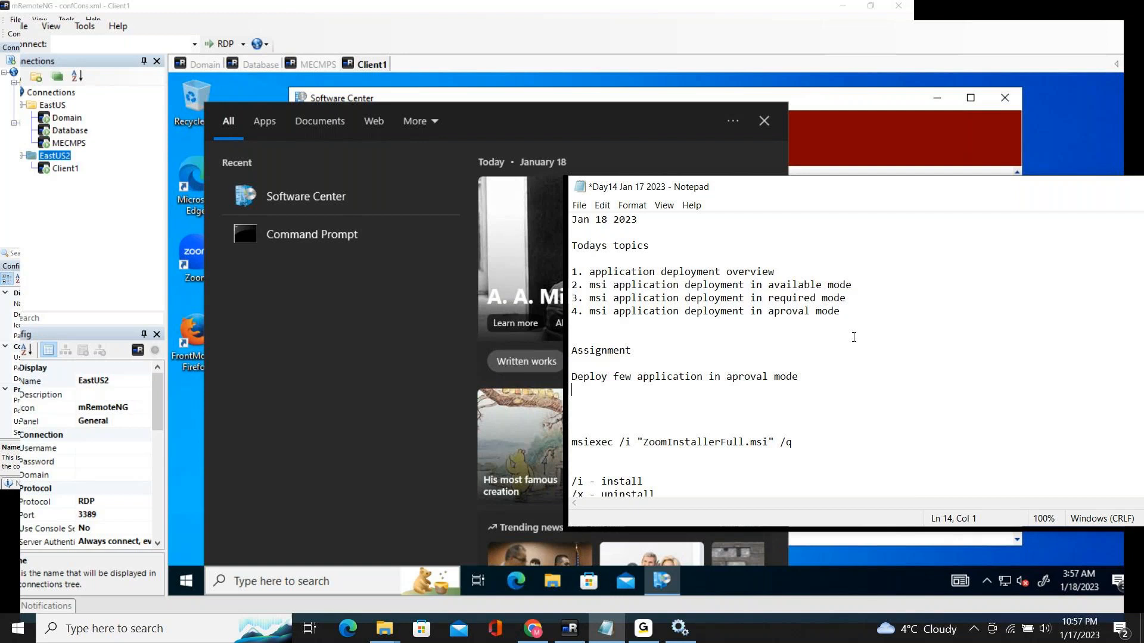
Step: Insert "available/required/" before "aproval" in the assignment line
click(721, 377)
text(available/re)
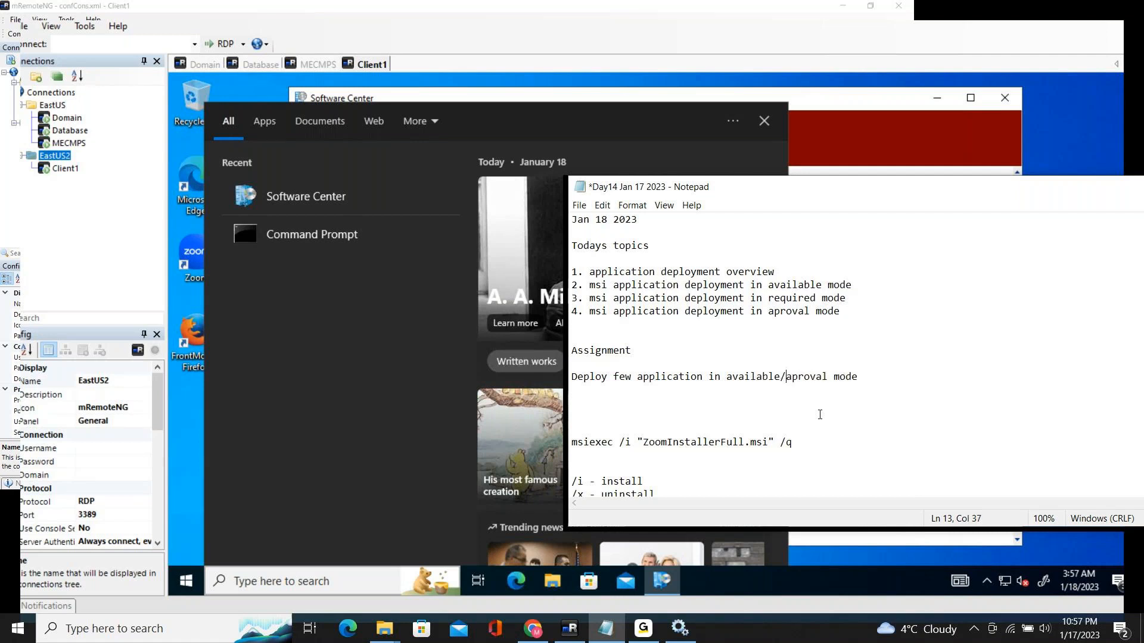
text(quired)
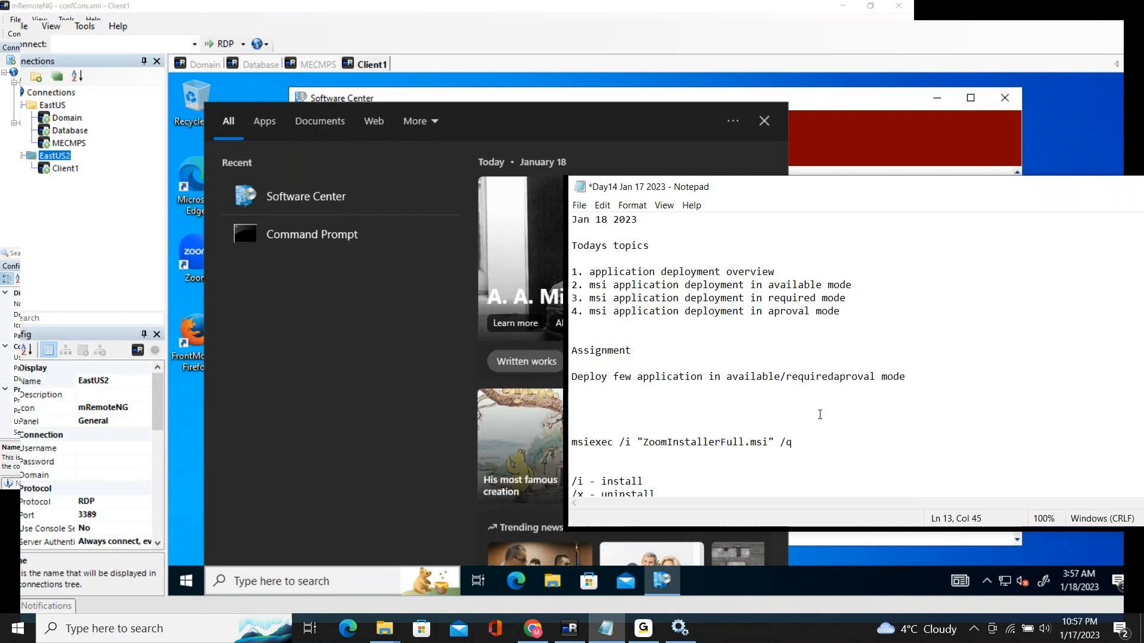
text(/)
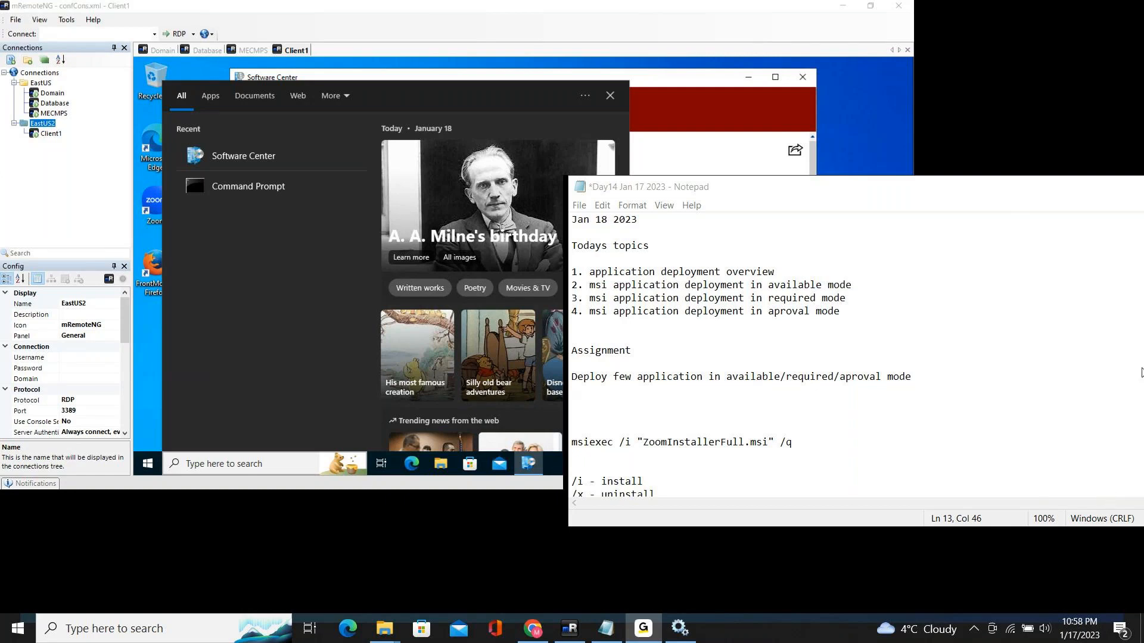
Step: Paste the copied chat messages with the Google Drive sharing links below the assignment line
click(613, 631)
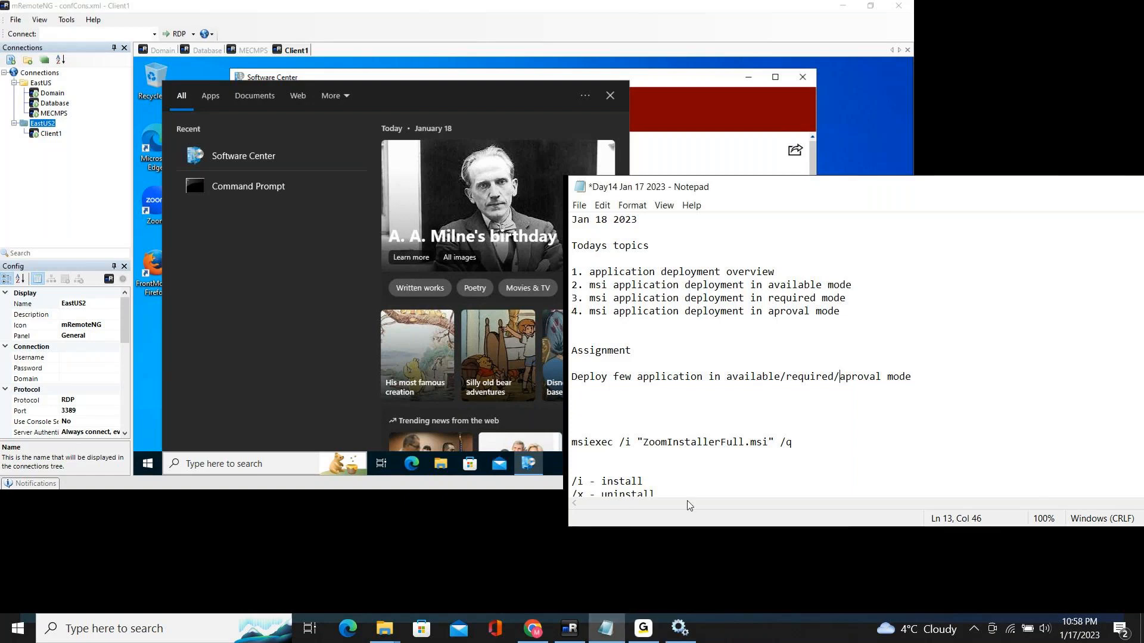
click(612, 402)
key(ctrl+v)
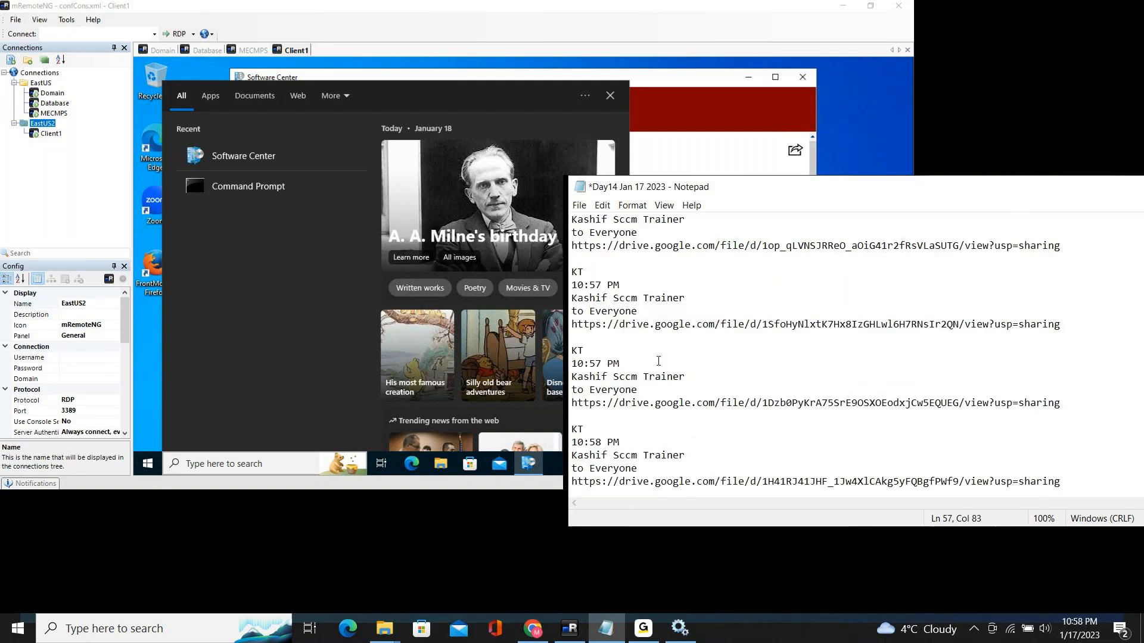
Step: Review the pasted Google Drive links and the deployment modes named in the assignment line
scroll(635, 345, up, 3)
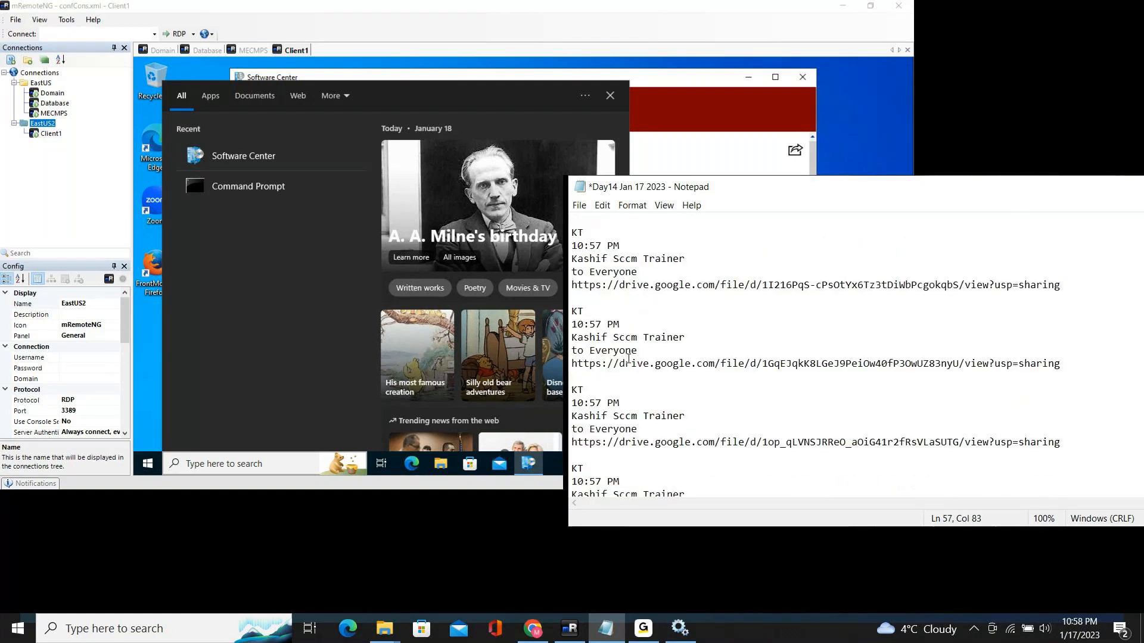
scroll(628, 357, down, 4)
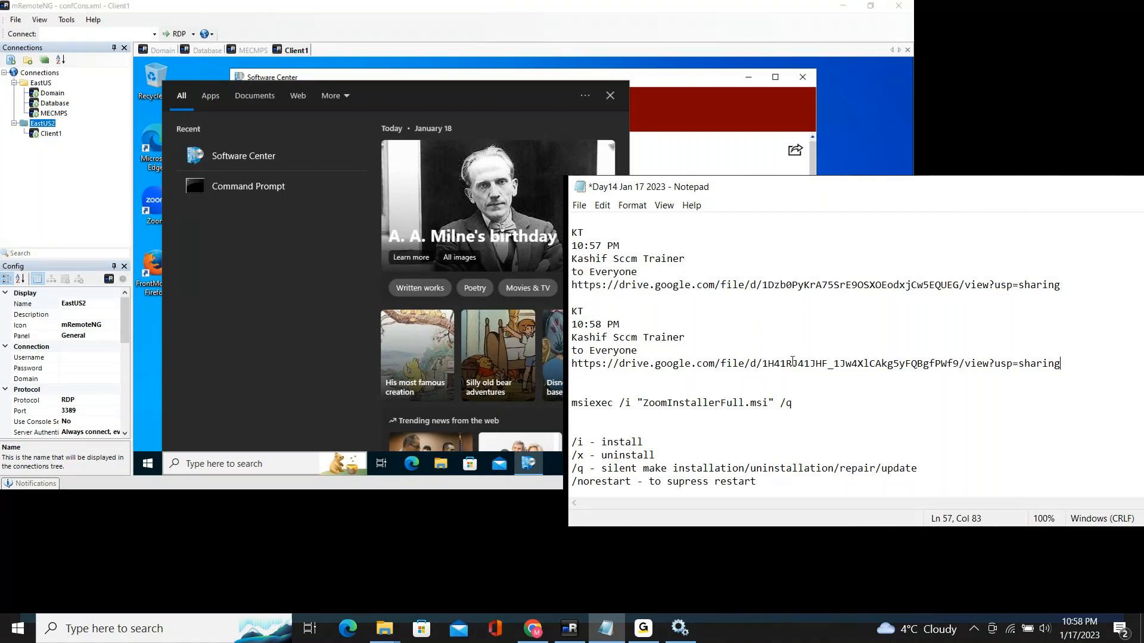
scroll(793, 362, up, 2)
scroll(779, 349, up, 5)
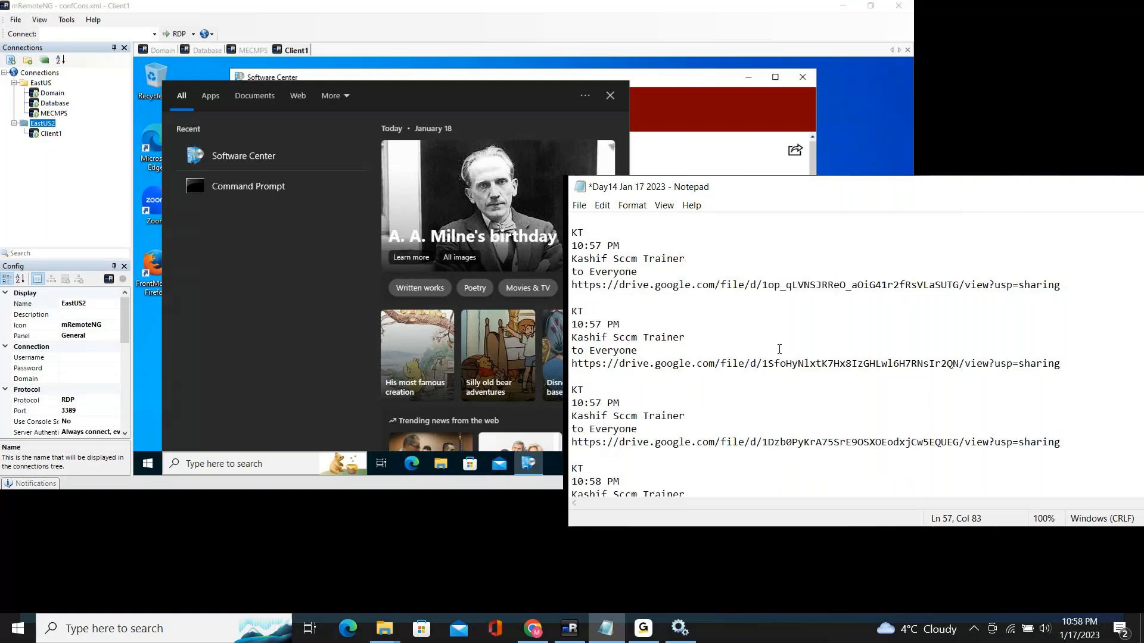
scroll(778, 344, up, 8)
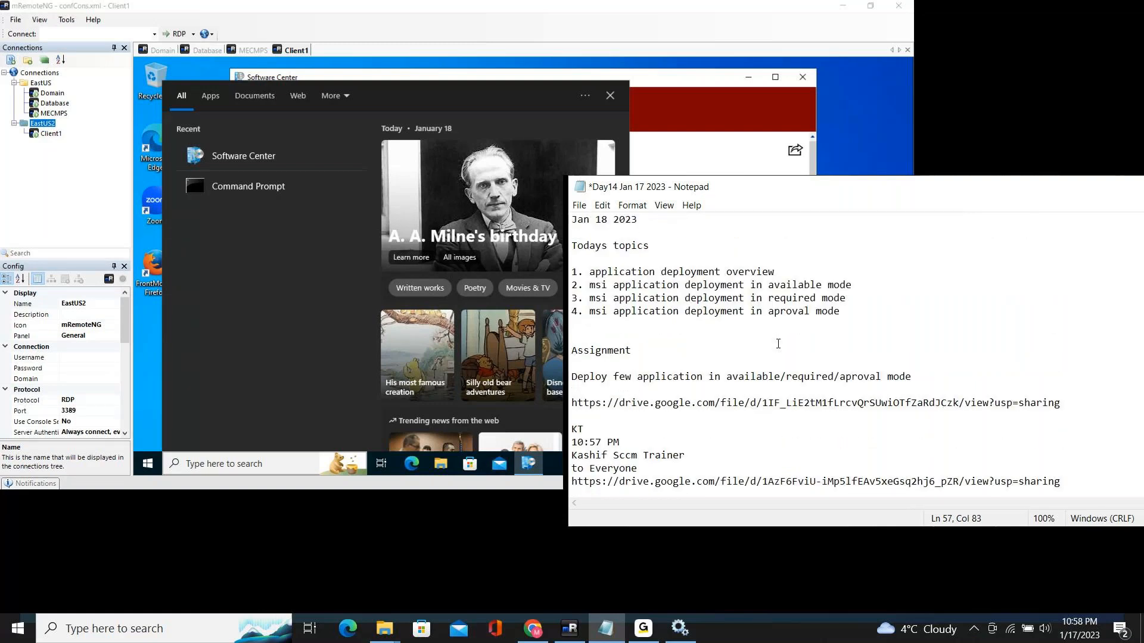
drag(727, 376, 882, 378)
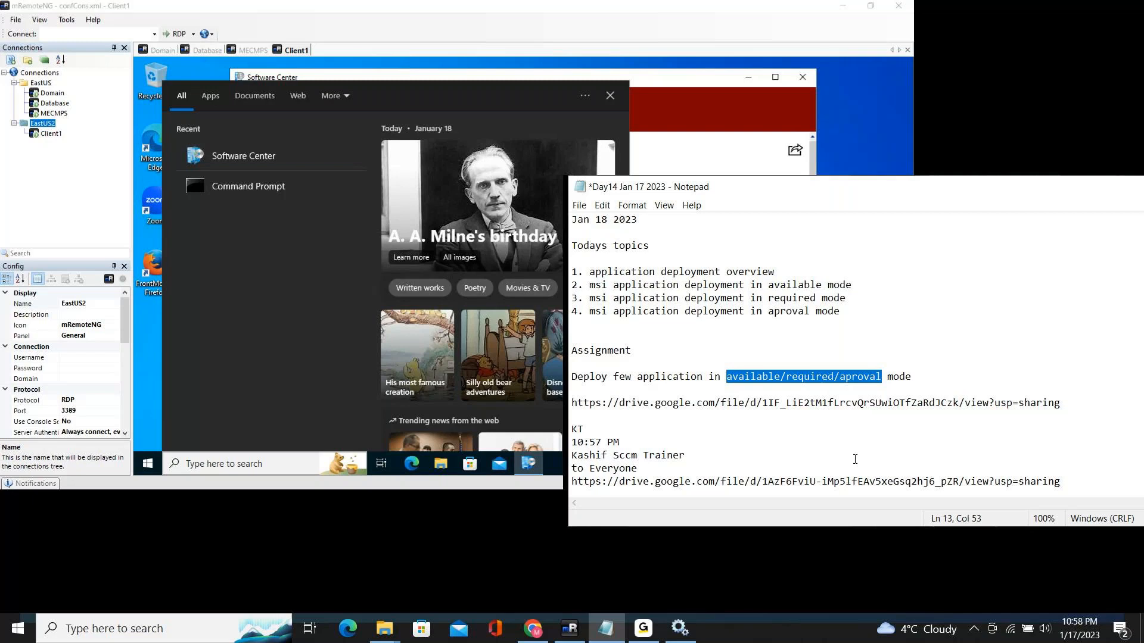
scroll(855, 459, down, 1)
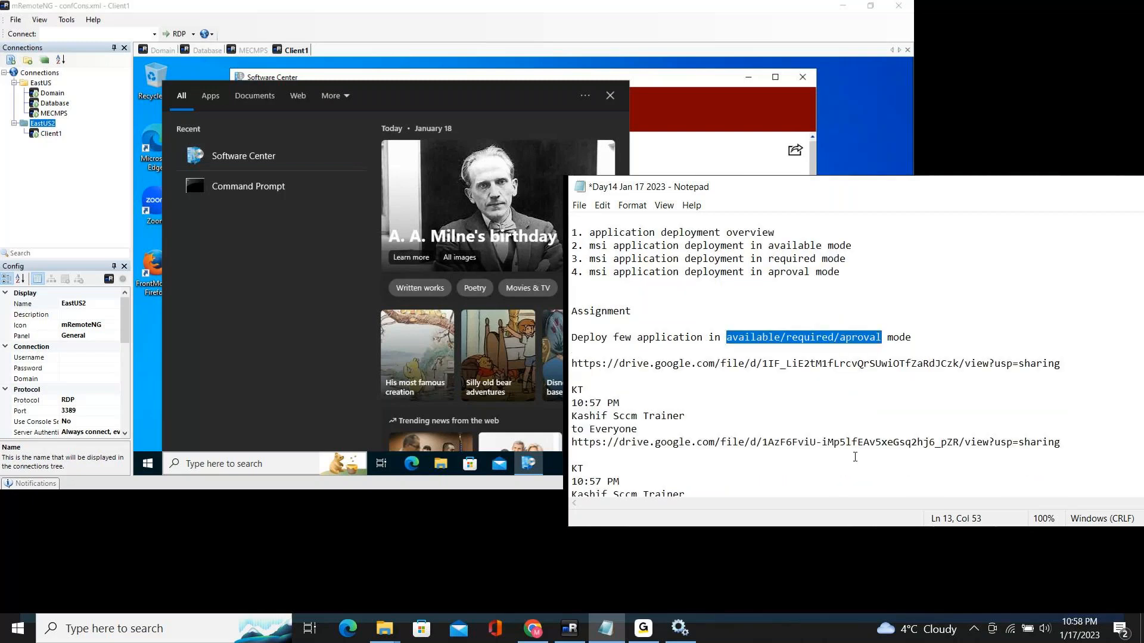
scroll(855, 457, down, 5)
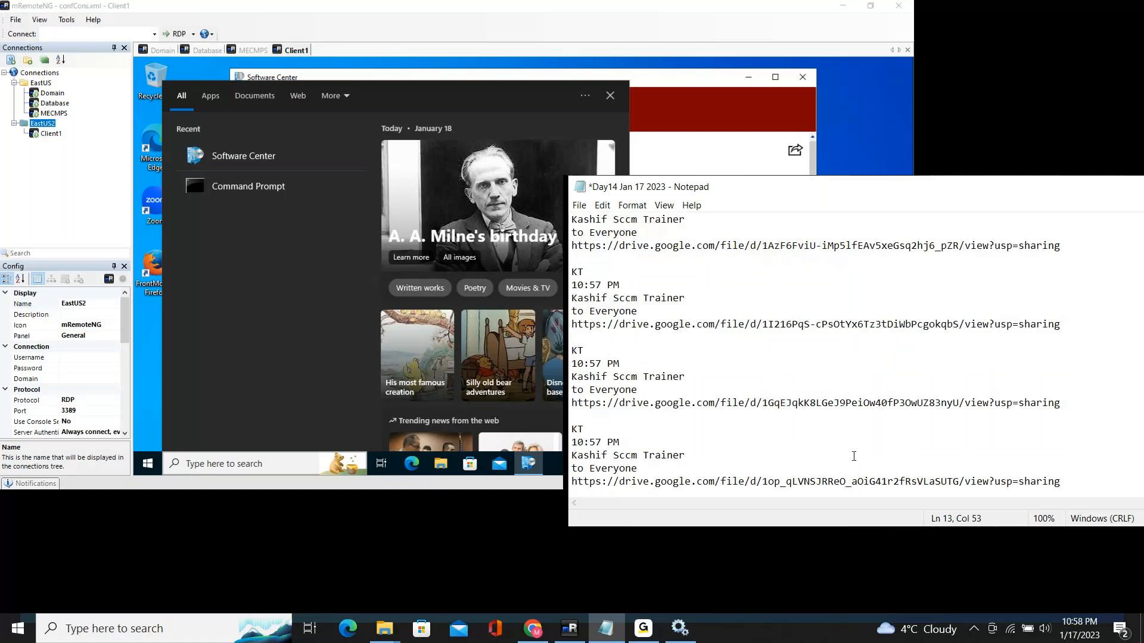
scroll(853, 456, down, 3)
scroll(853, 456, up, 7)
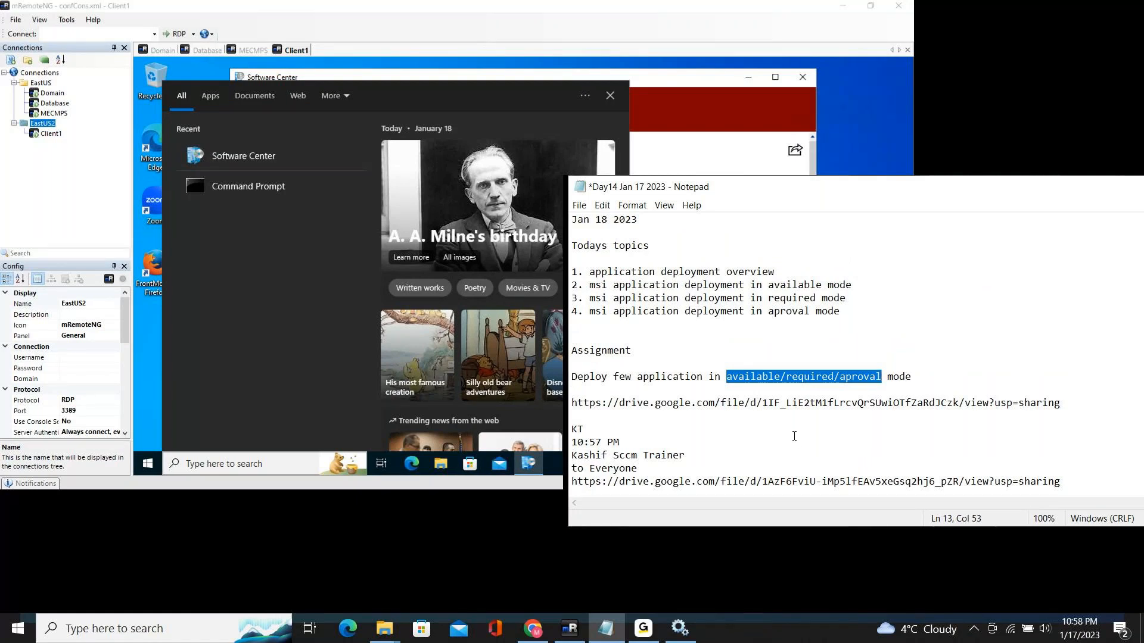
Step: Save the Day14 Jan 17 2023 notes file
click(932, 380)
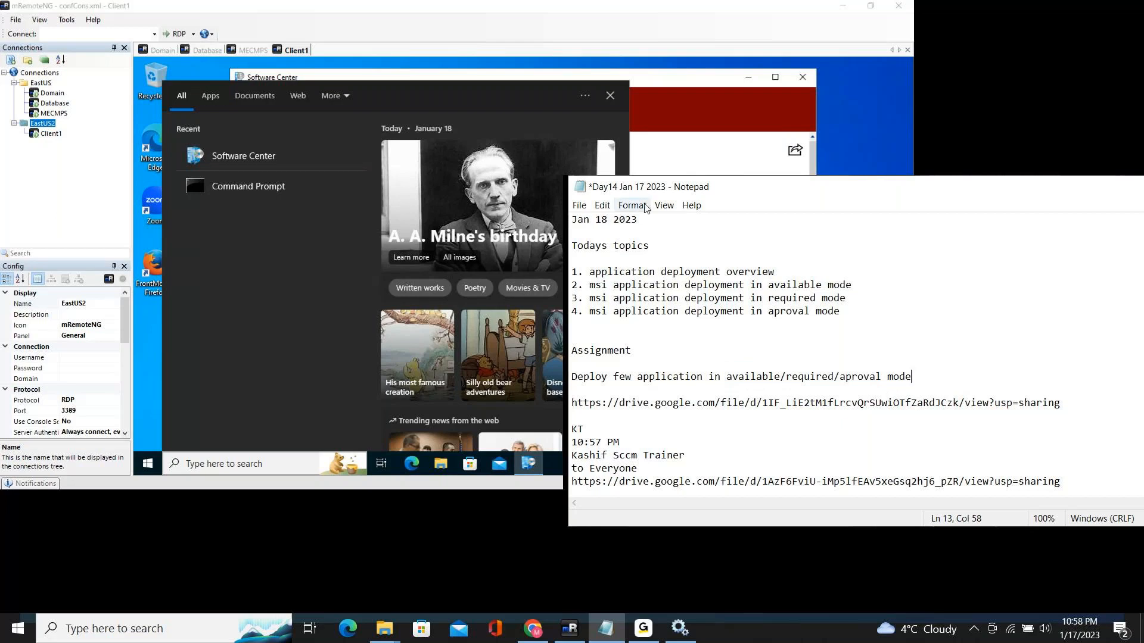
click(579, 205)
click(619, 263)
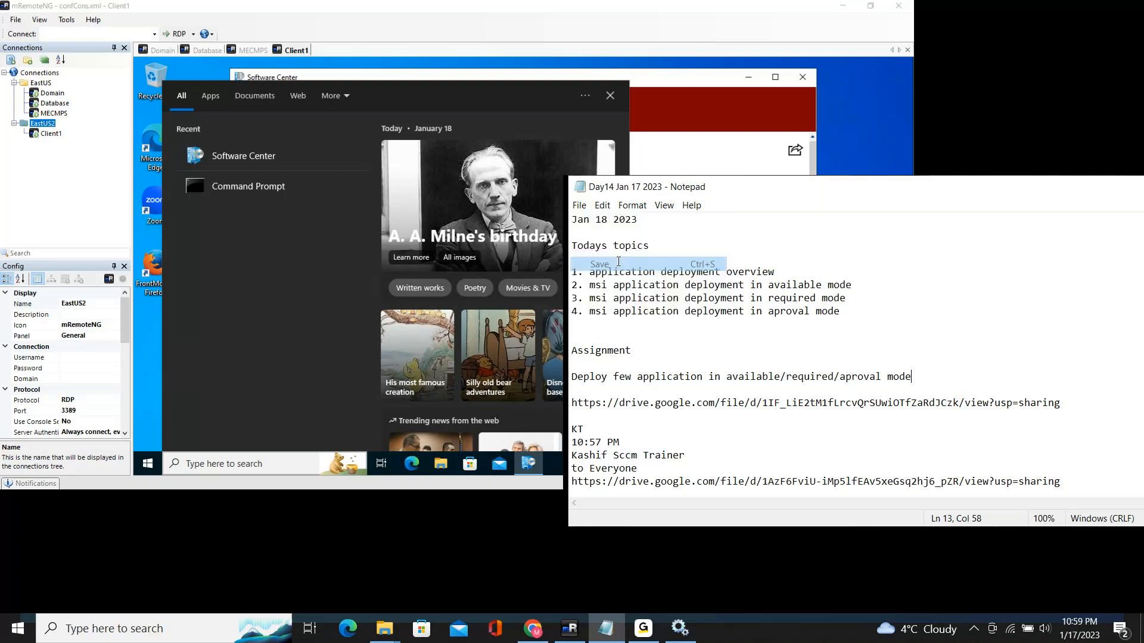